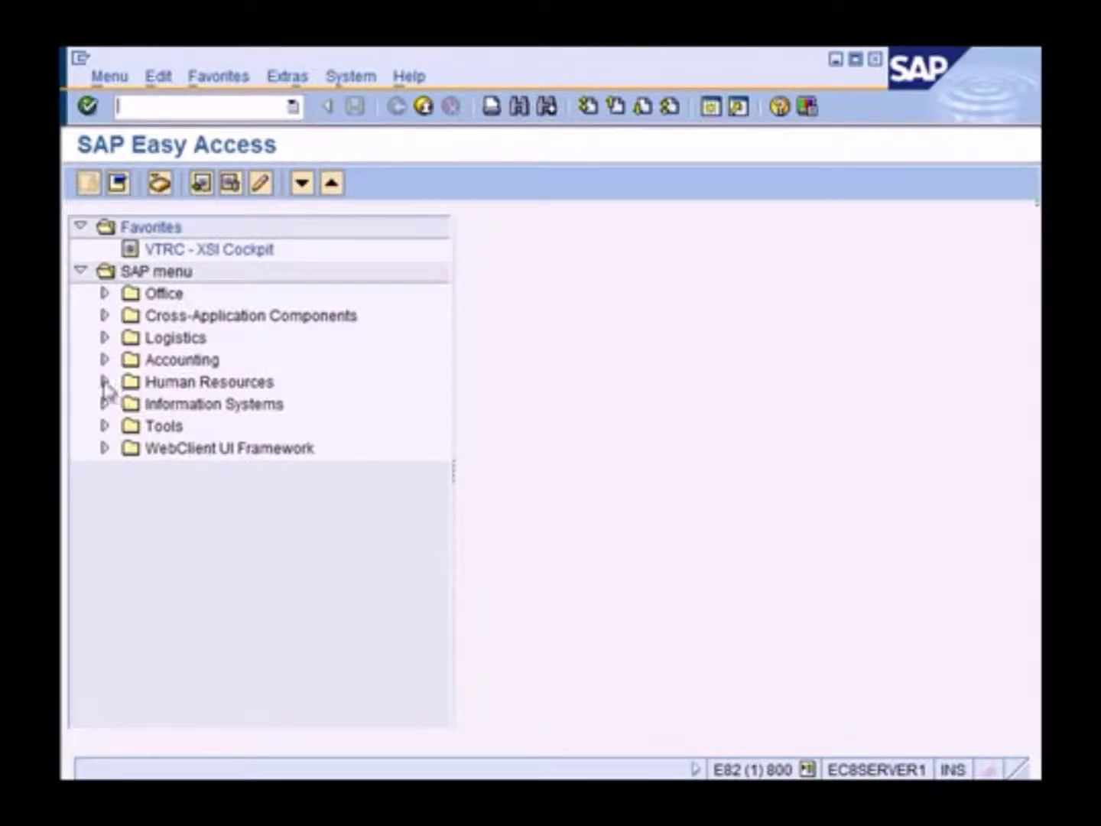
Expand Human Resources > Organizational Management > Organizational Plan and open Organization and Staffing Change (PPOME)
left_click(105, 382)
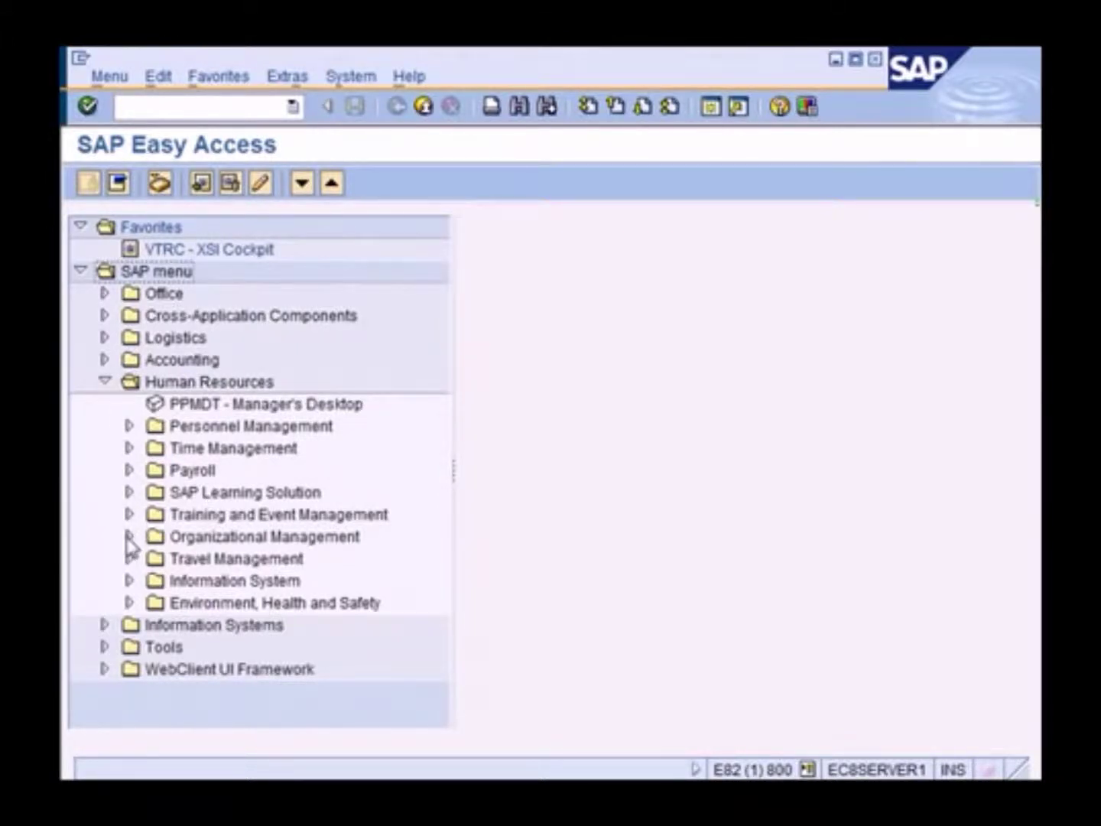
left_click(128, 537)
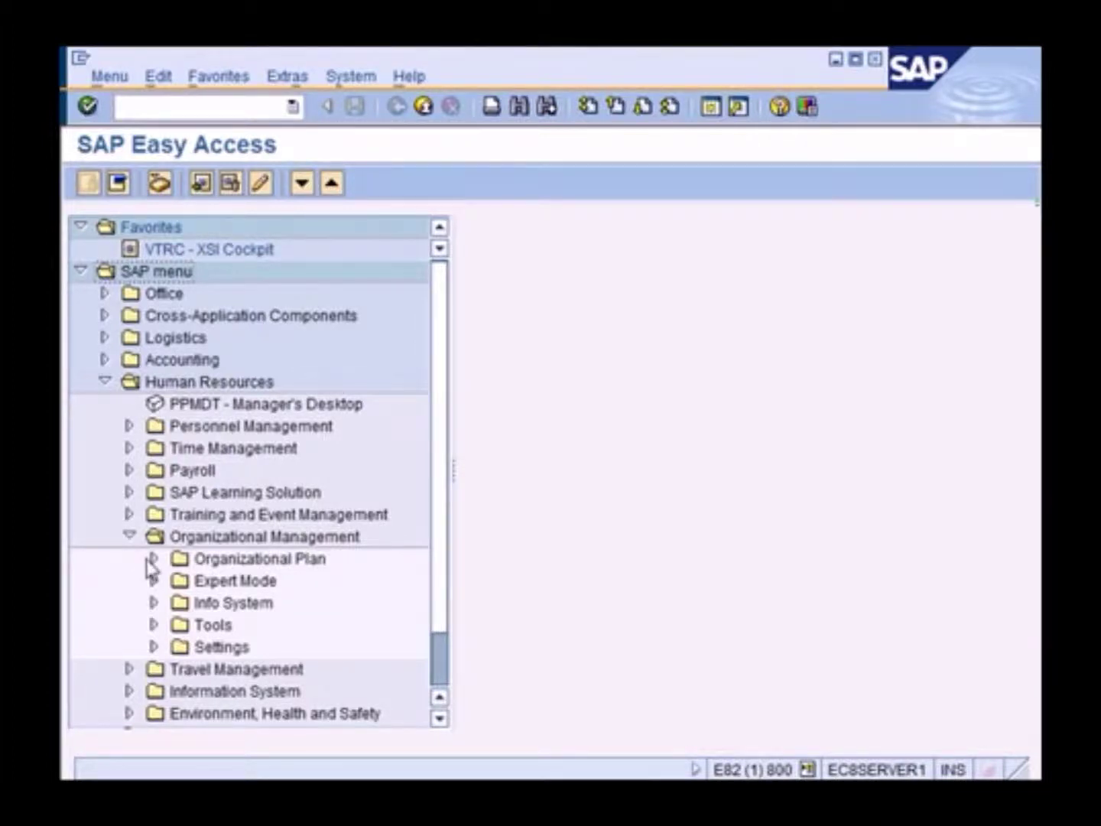
left_click(153, 559)
left_click(178, 582)
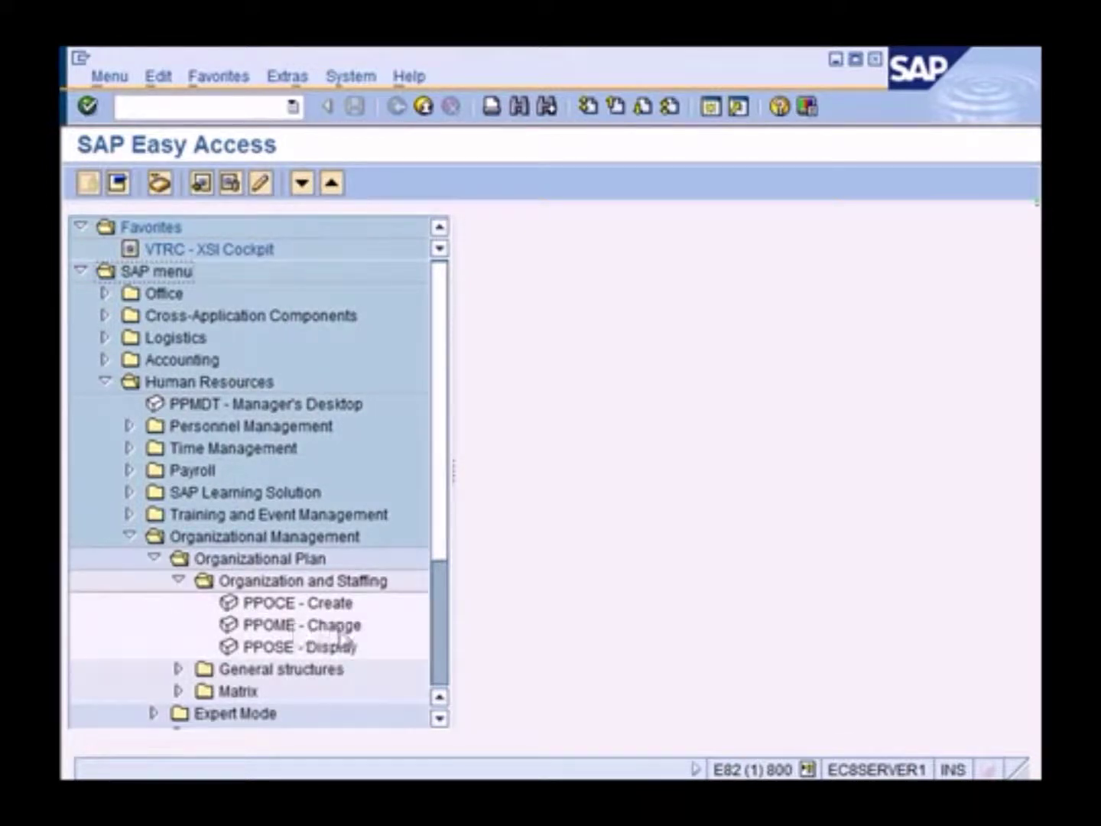
double_click(341, 627)
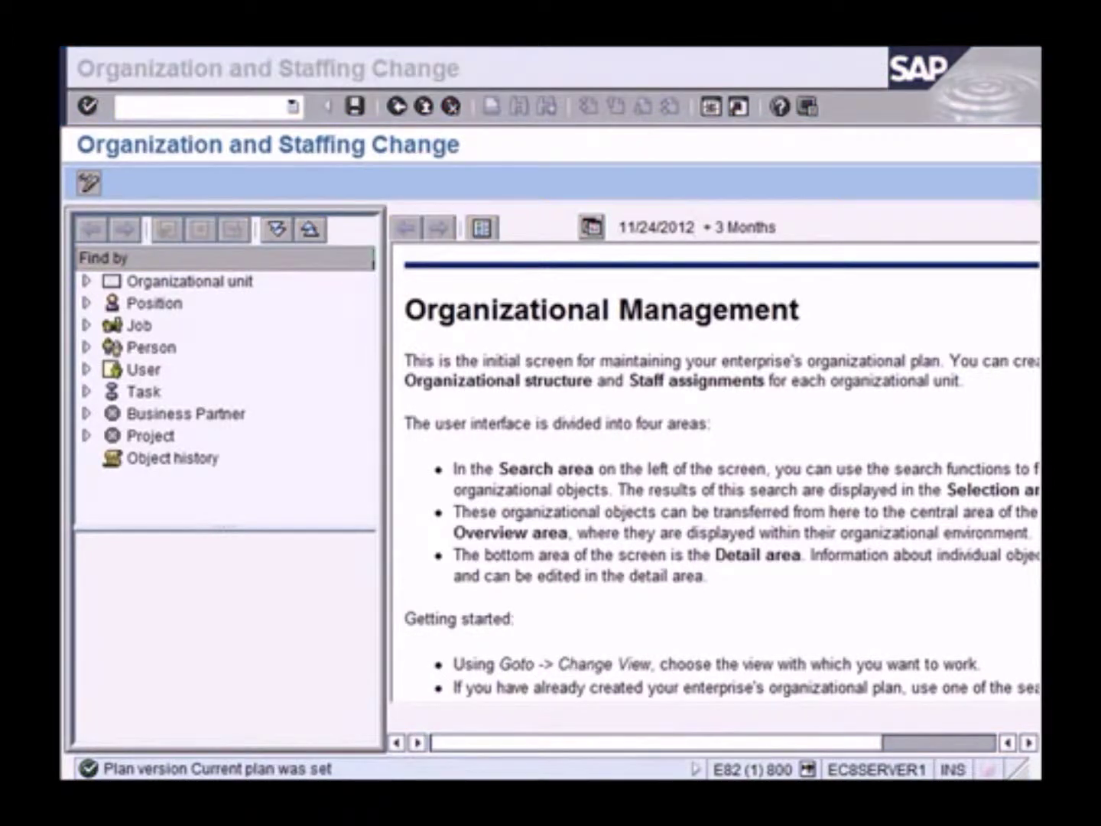
Search organizational units named Tr* and open Training International from the hit list
left_click(538, 481)
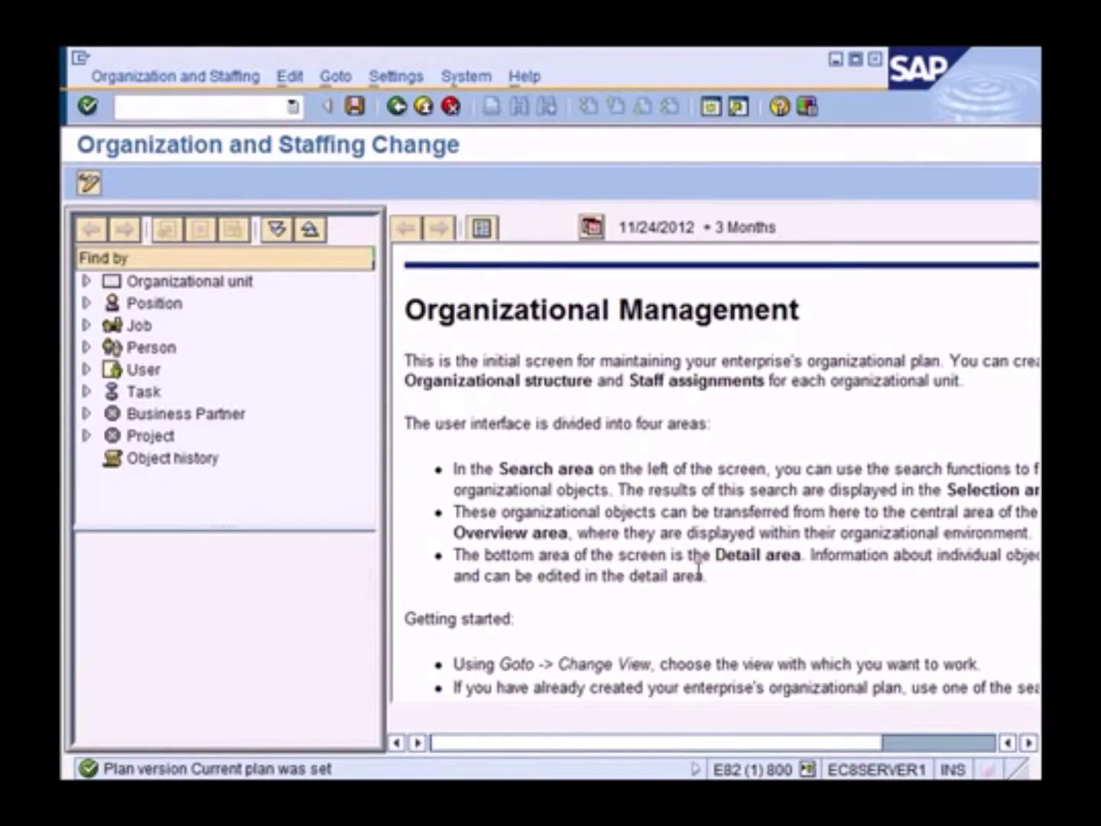
left_click(199, 283)
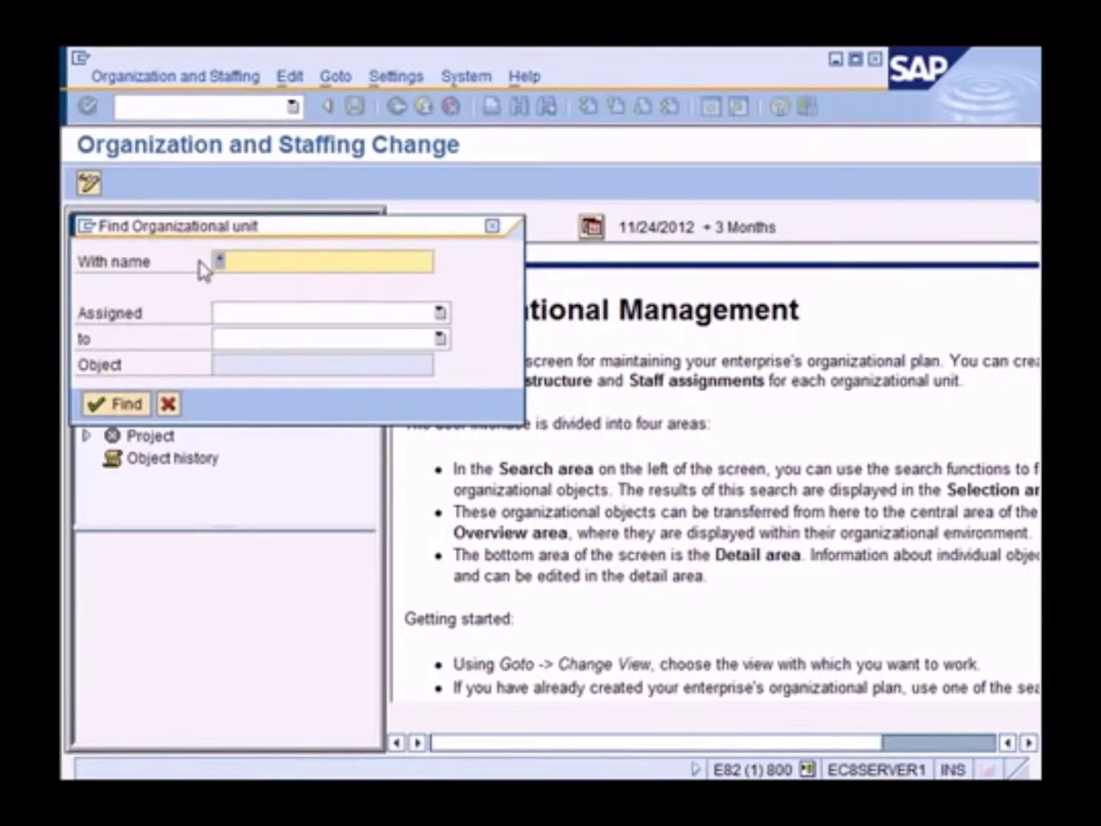
type("T")
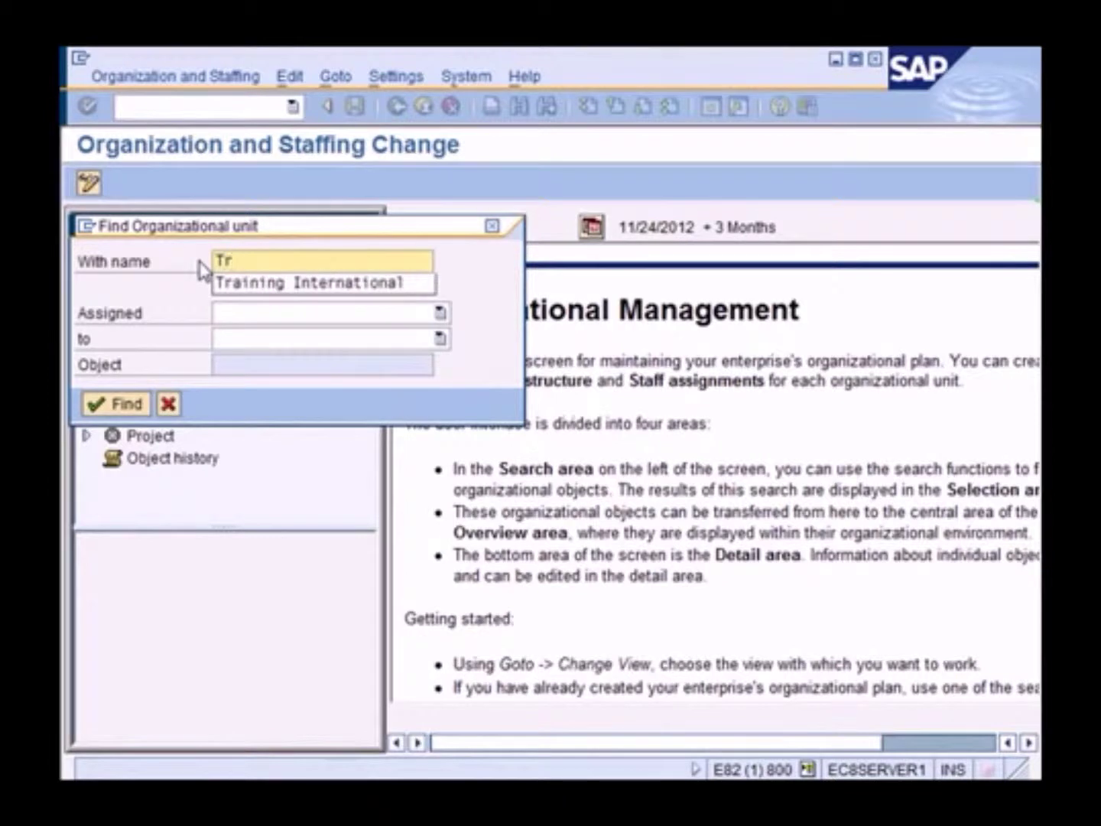
type("r")
key("Down")
key("Return")
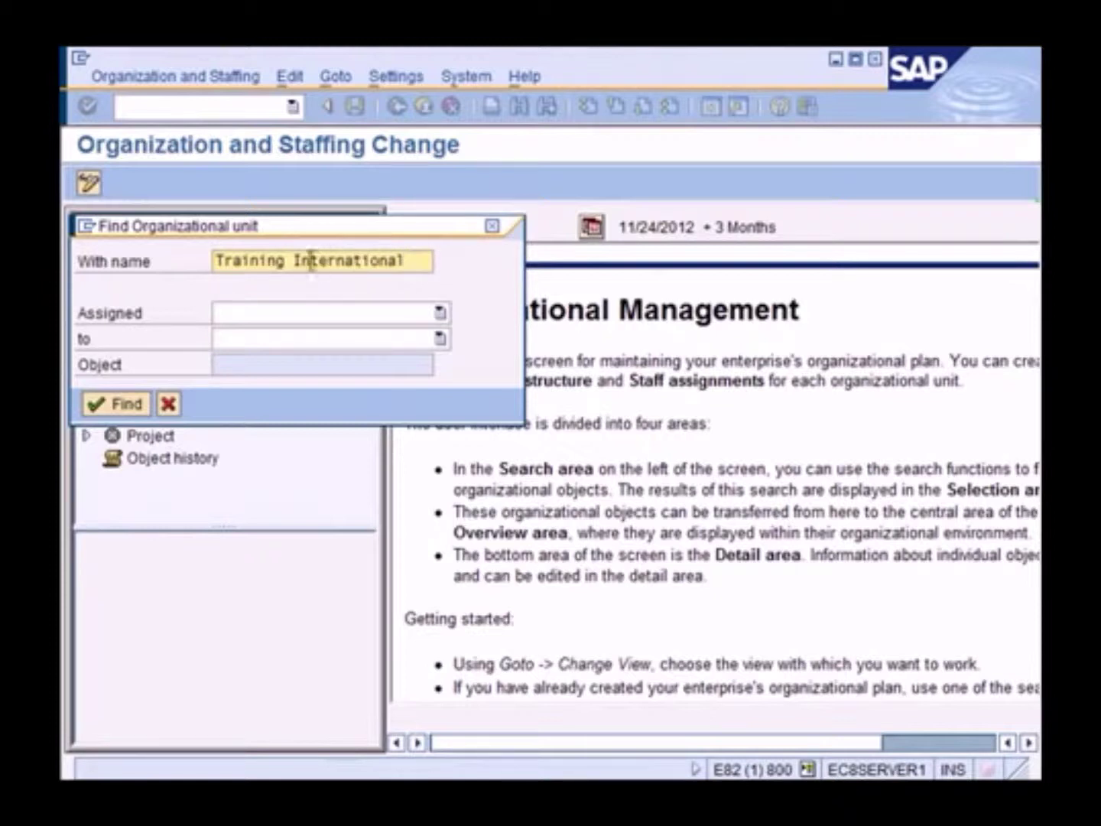
left_click_drag(236, 261, 458, 256)
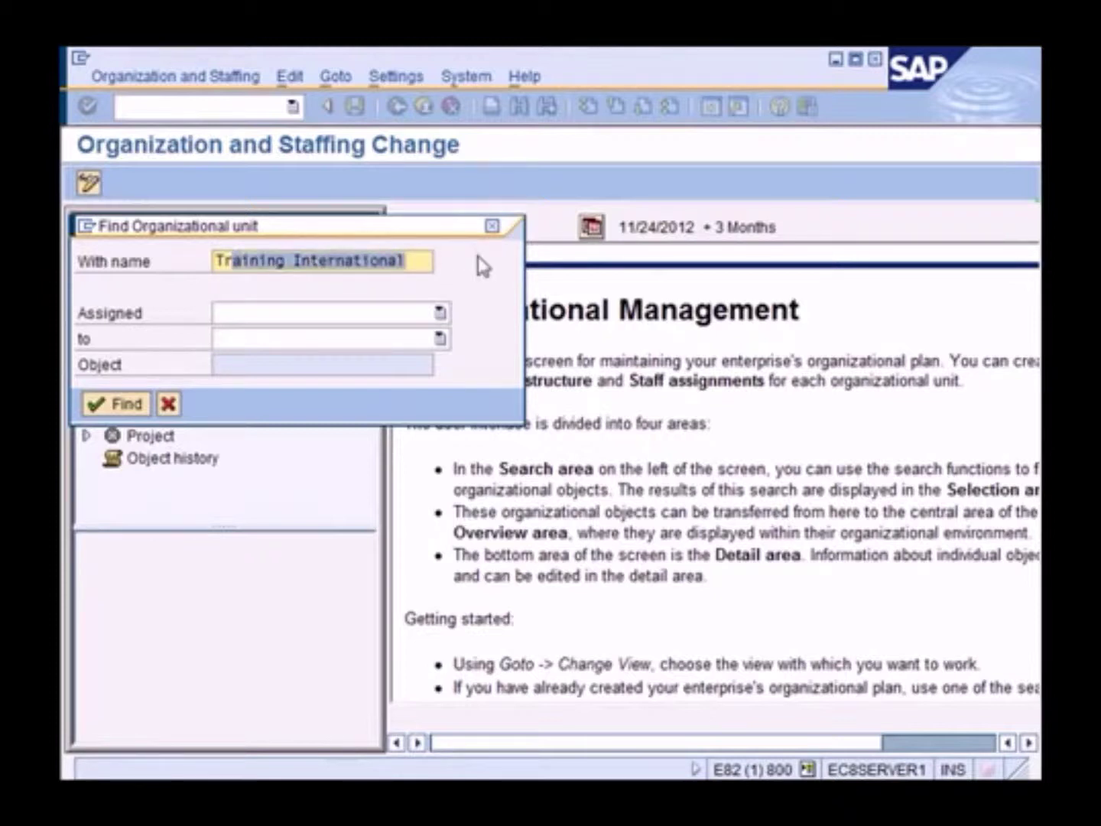
type("*")
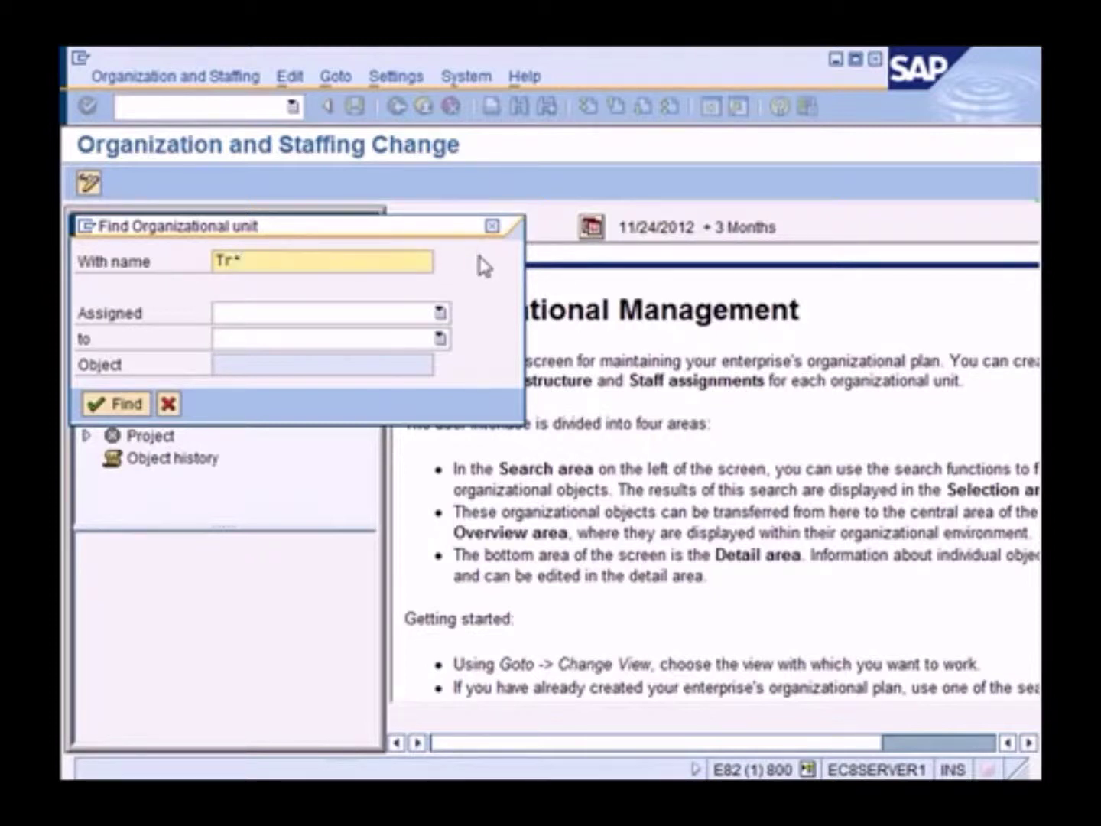
left_click(120, 403)
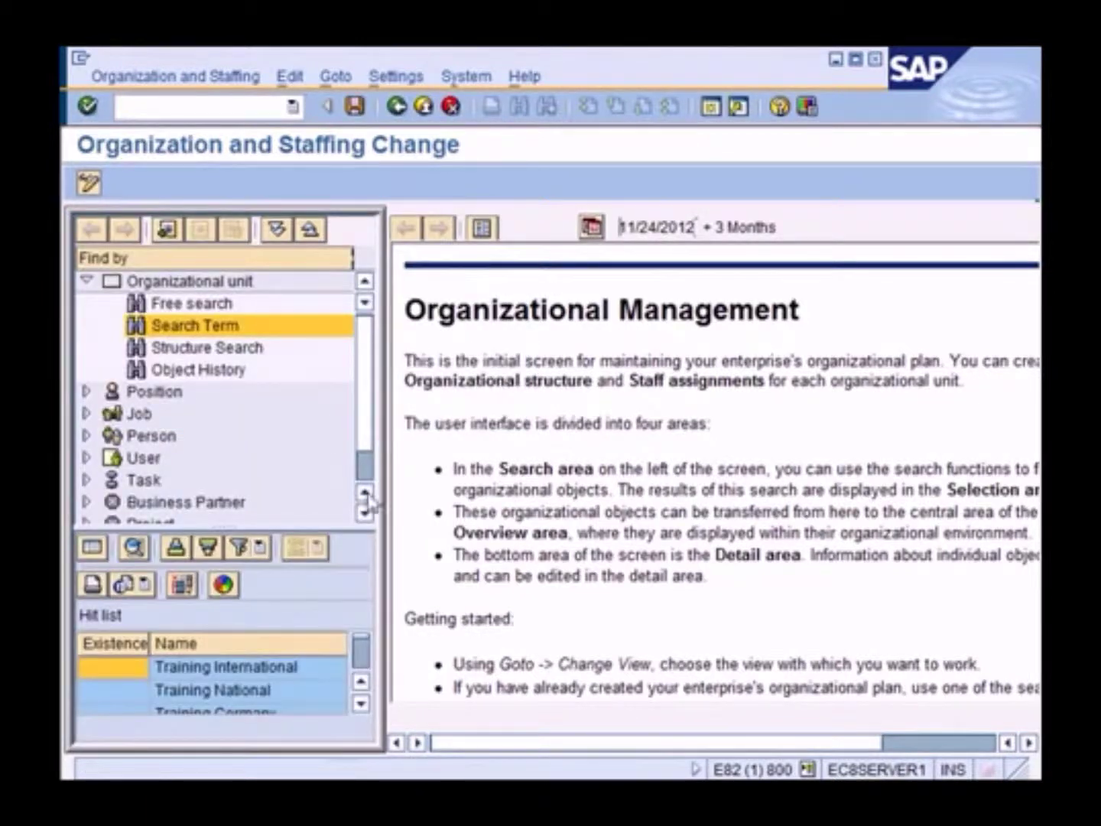
left_click(221, 672)
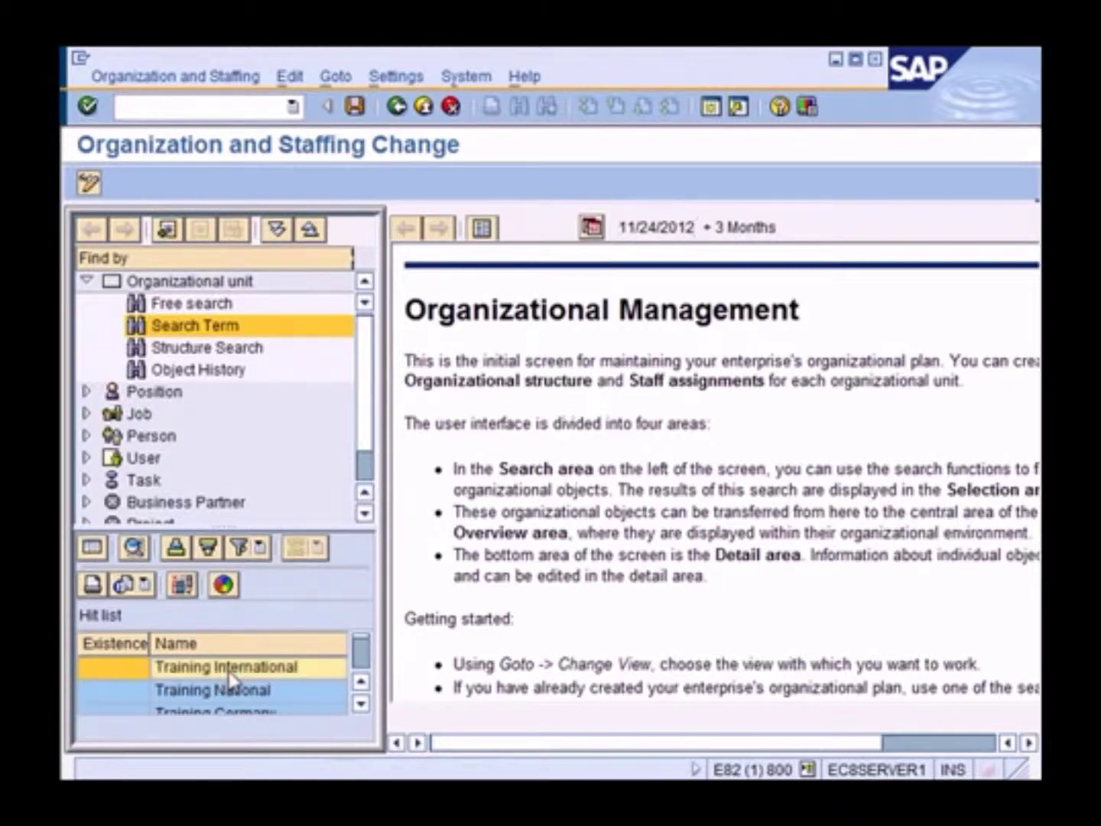
double_click(185, 674)
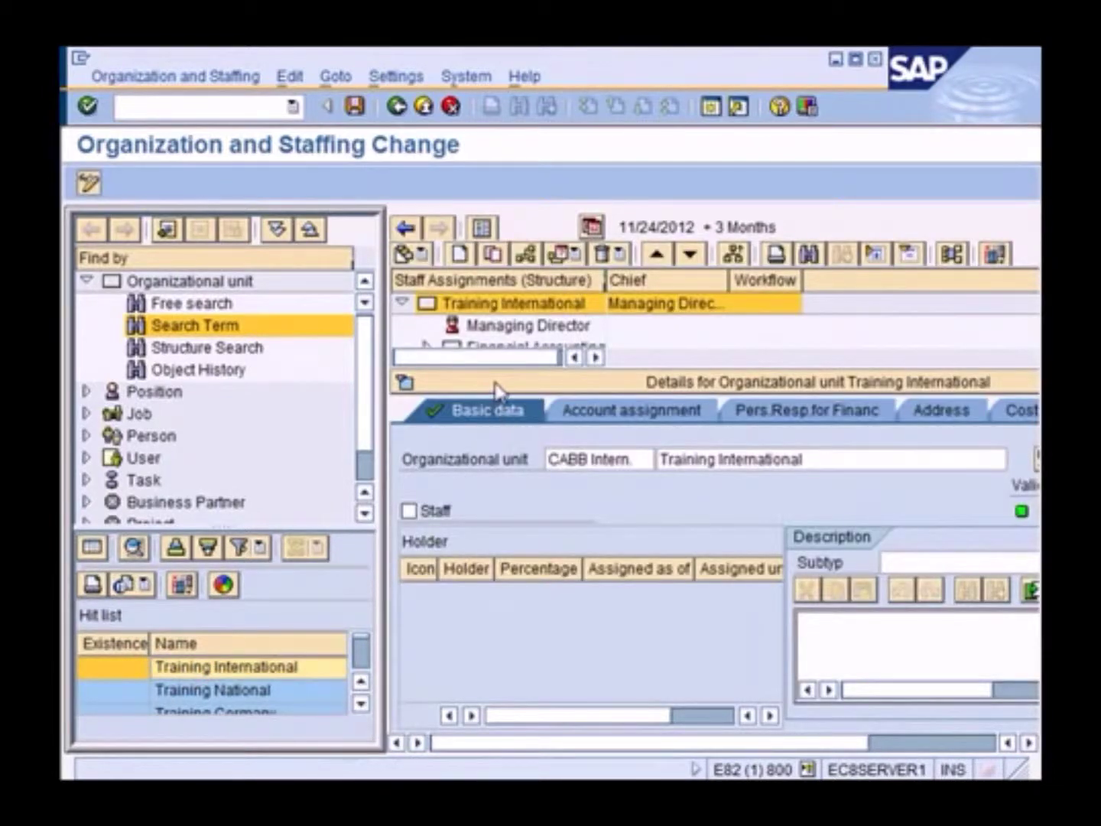
Hide the details area and widen the staff structure pane
left_click(403, 381)
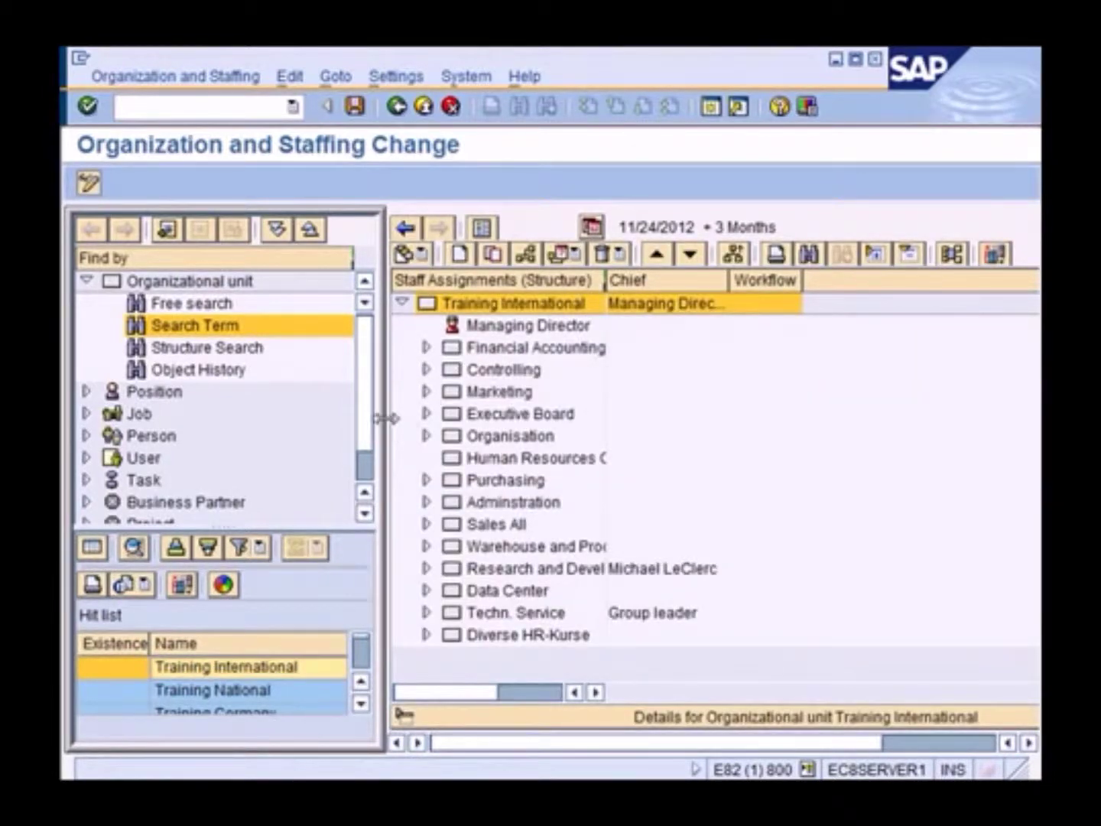
left_click_drag(382, 420, 195, 431)
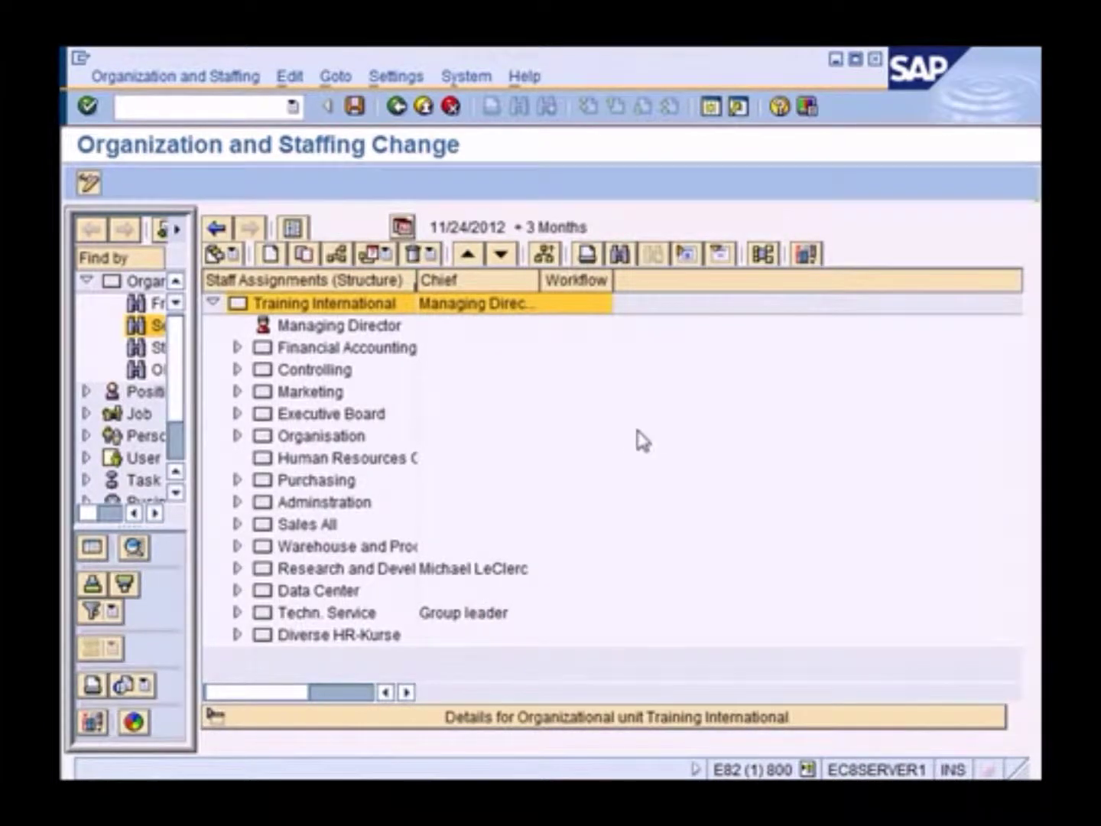
left_click(307, 324)
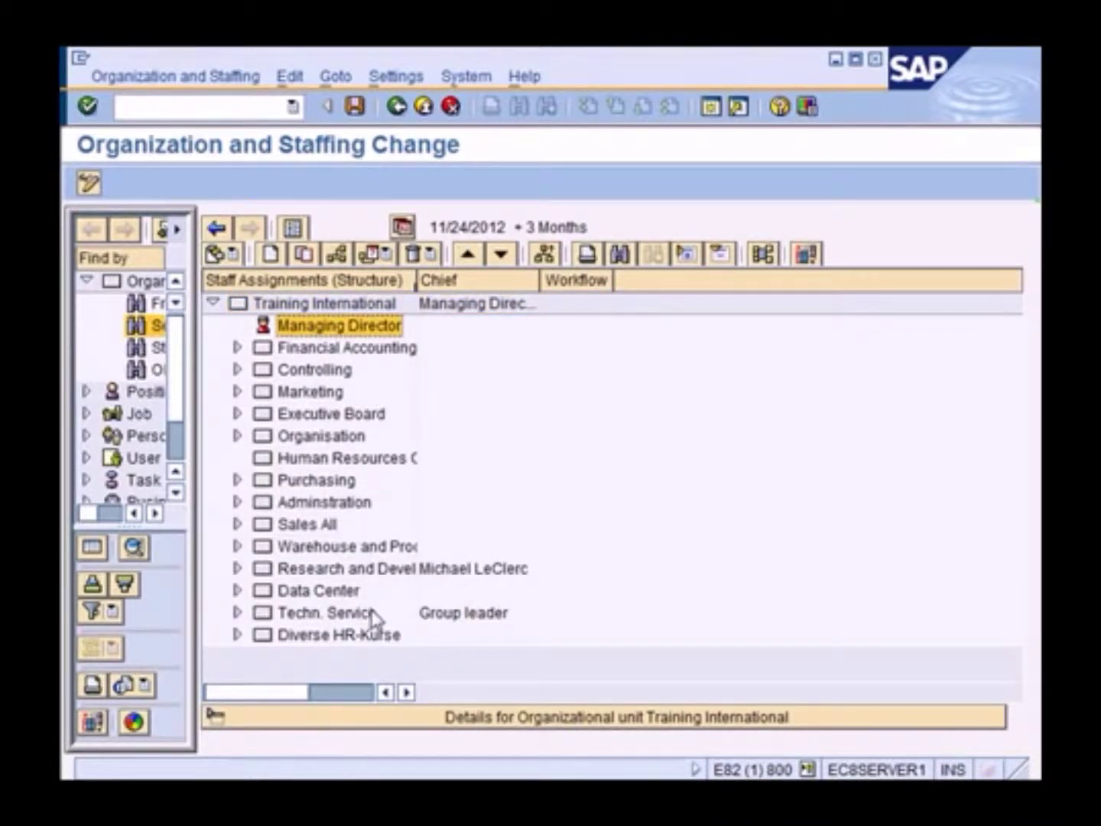
Add the Code and ID columns to the structure and widen the Staff Assignments column
left_click(808, 255)
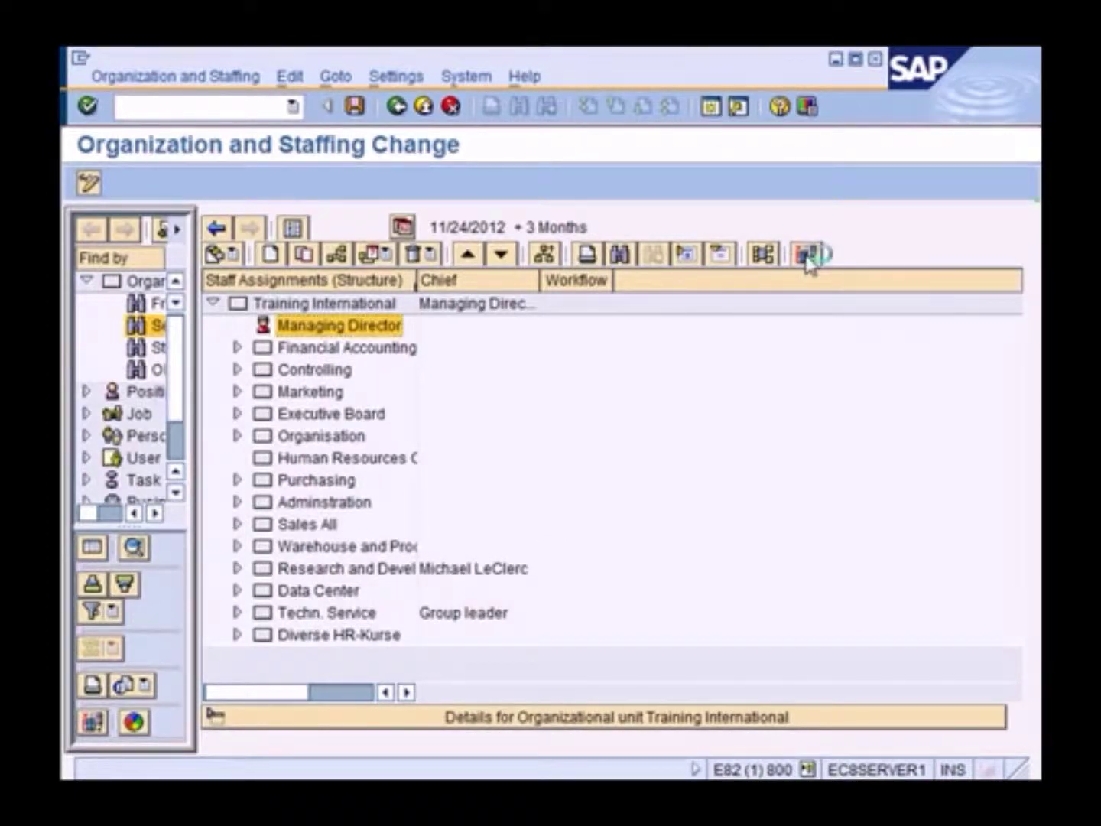
left_click(121, 362)
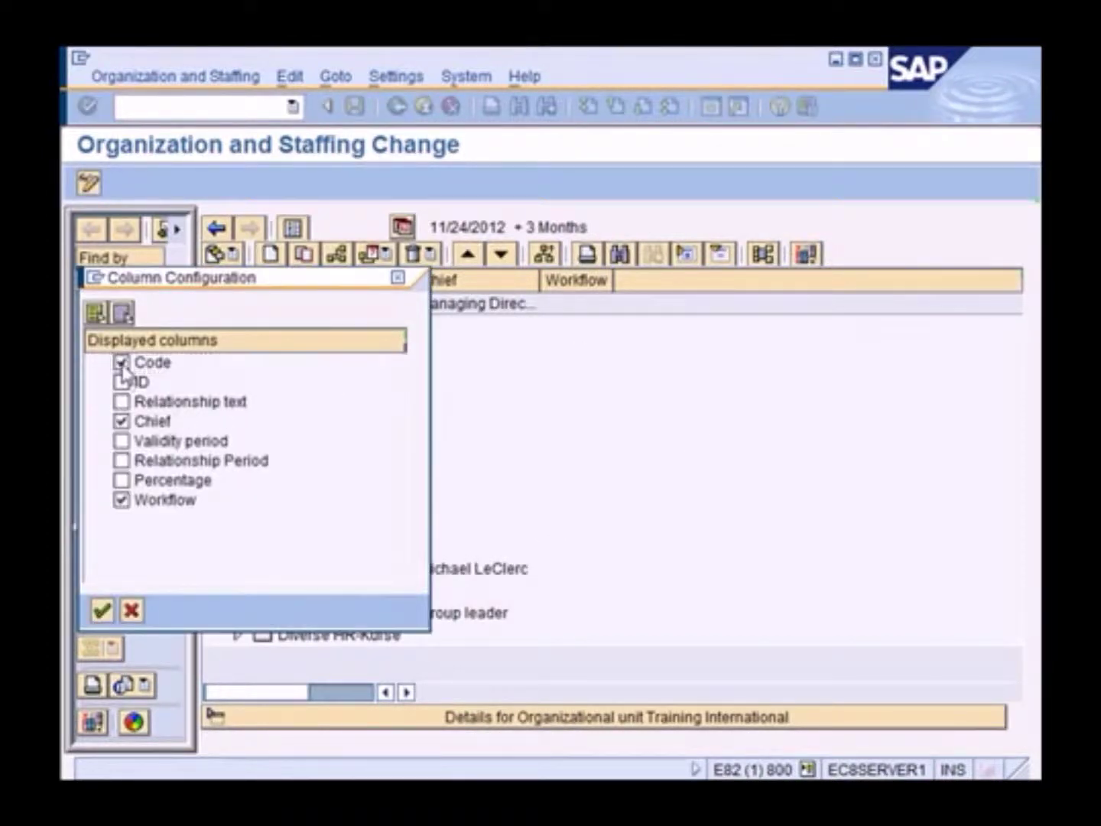
left_click(122, 381)
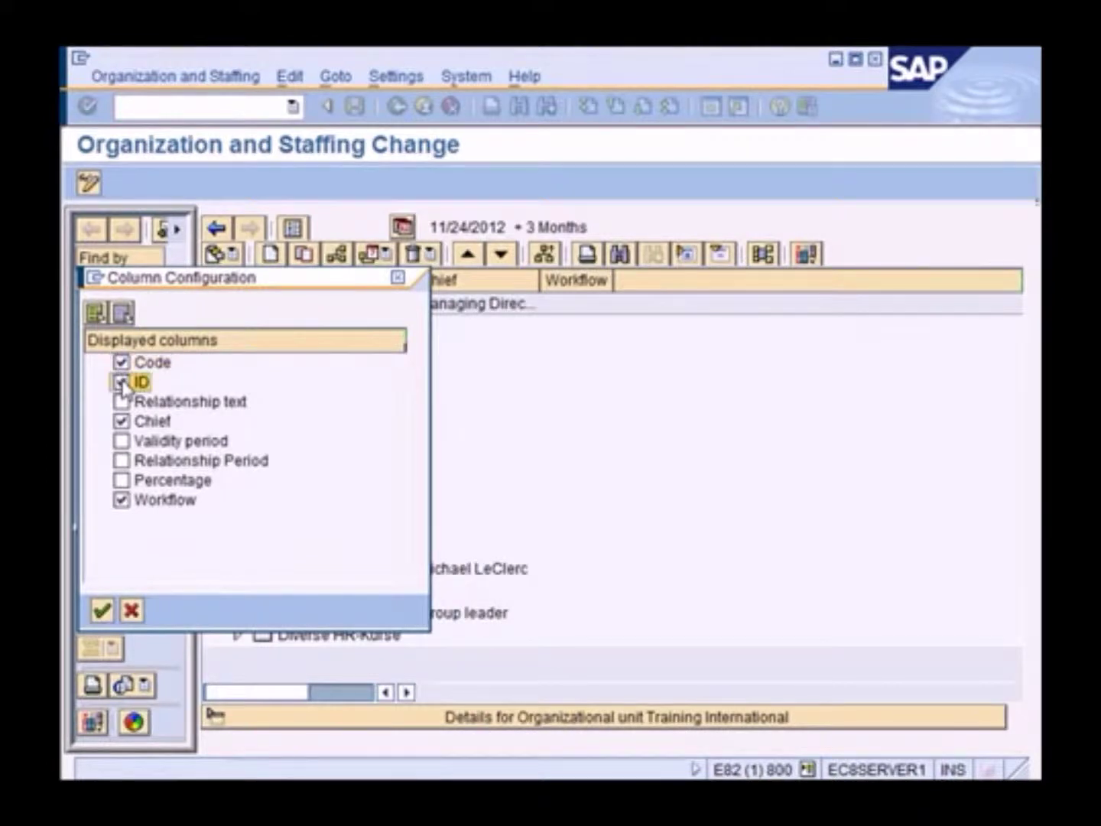
left_click(102, 610)
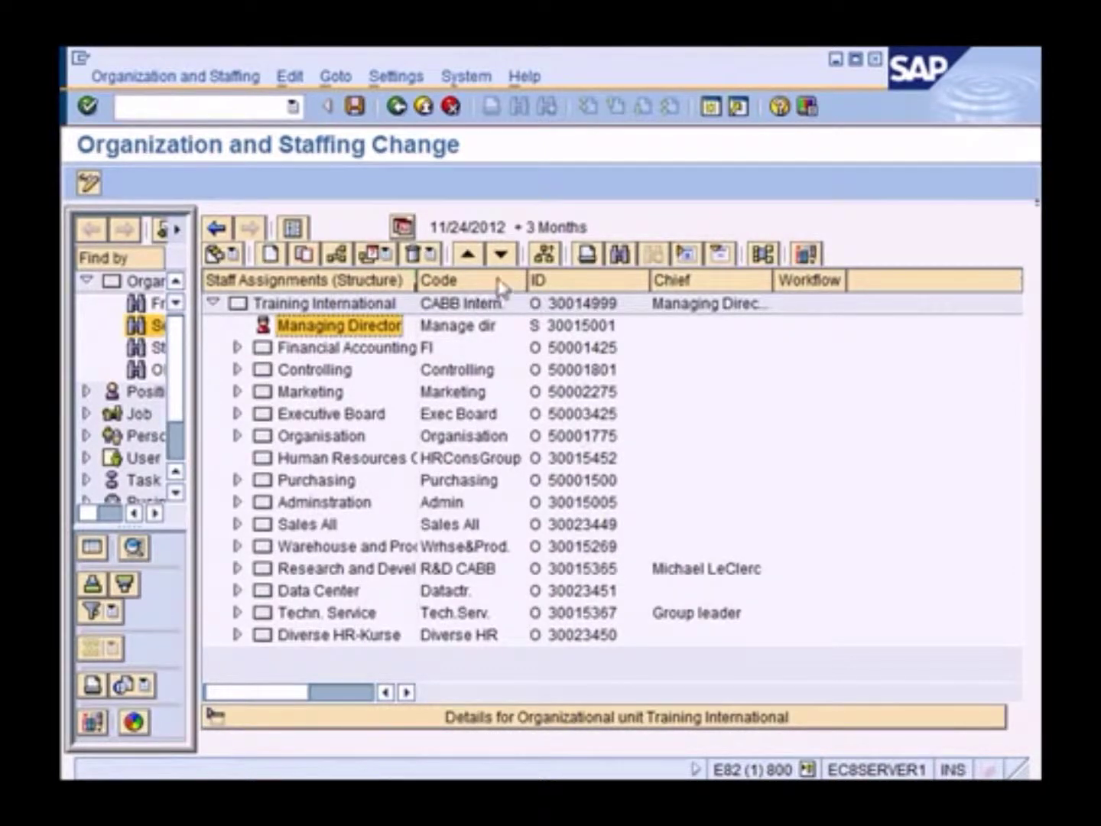
left_click_drag(413, 281, 464, 280)
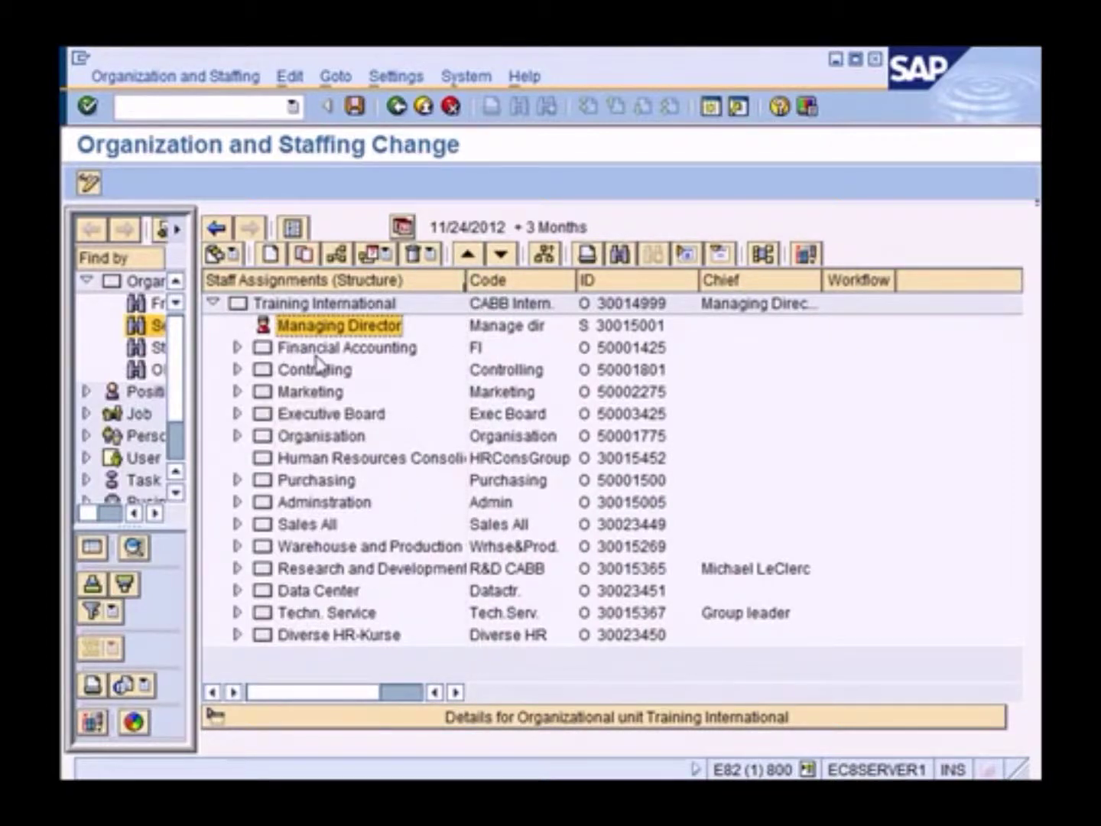
Expand Financial Accounting to show its numbered Accounting sub-units
left_click(319, 351)
left_click(238, 348)
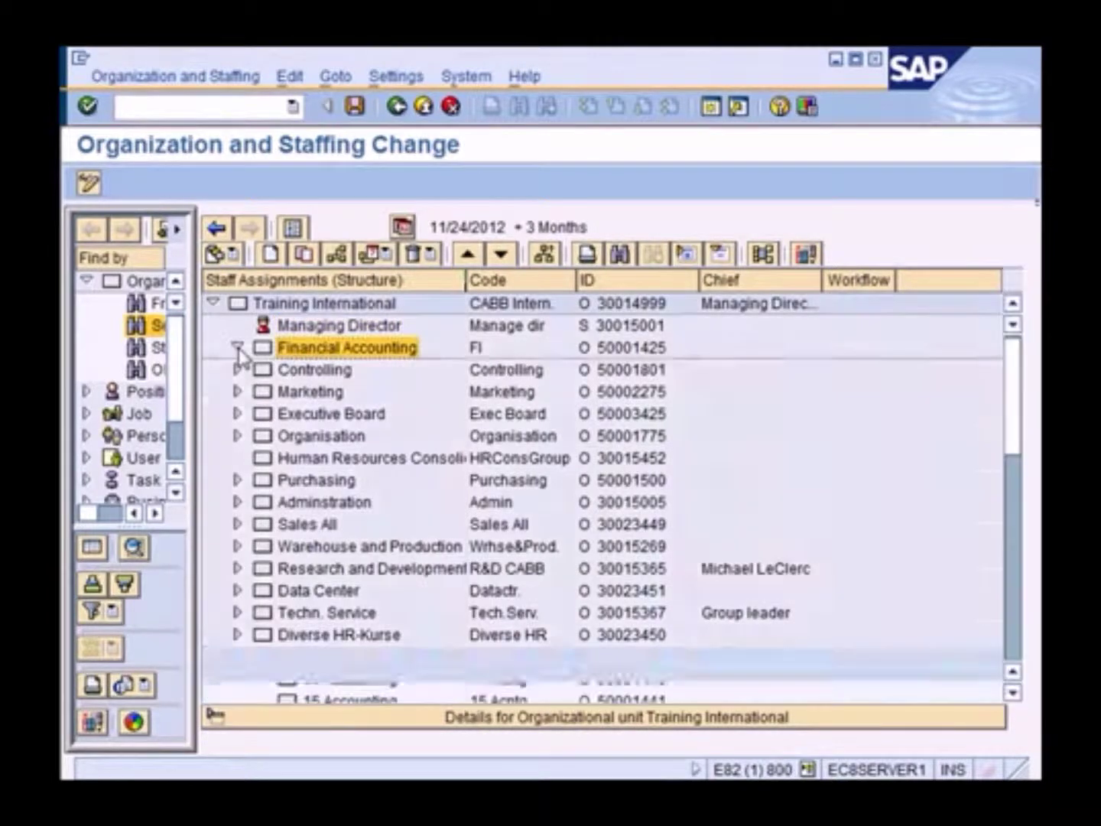
left_click(361, 391)
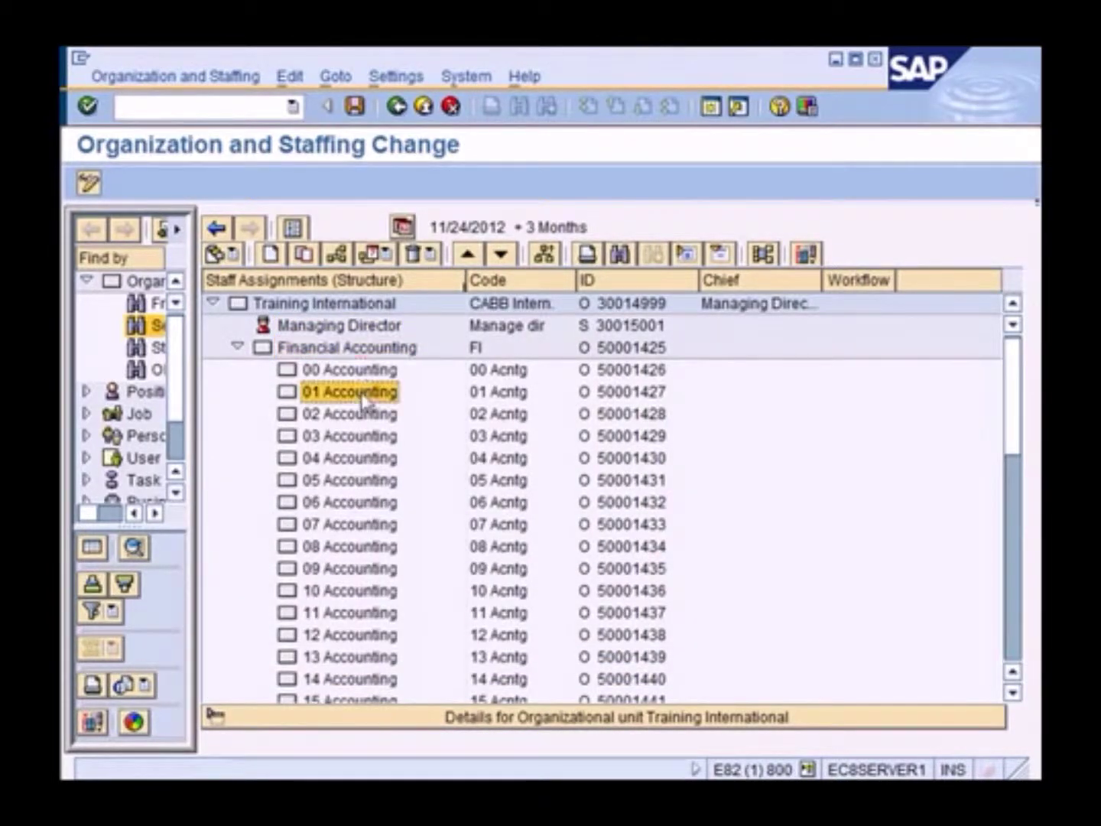
left_click(358, 354)
scroll(424, 464, "down", 1)
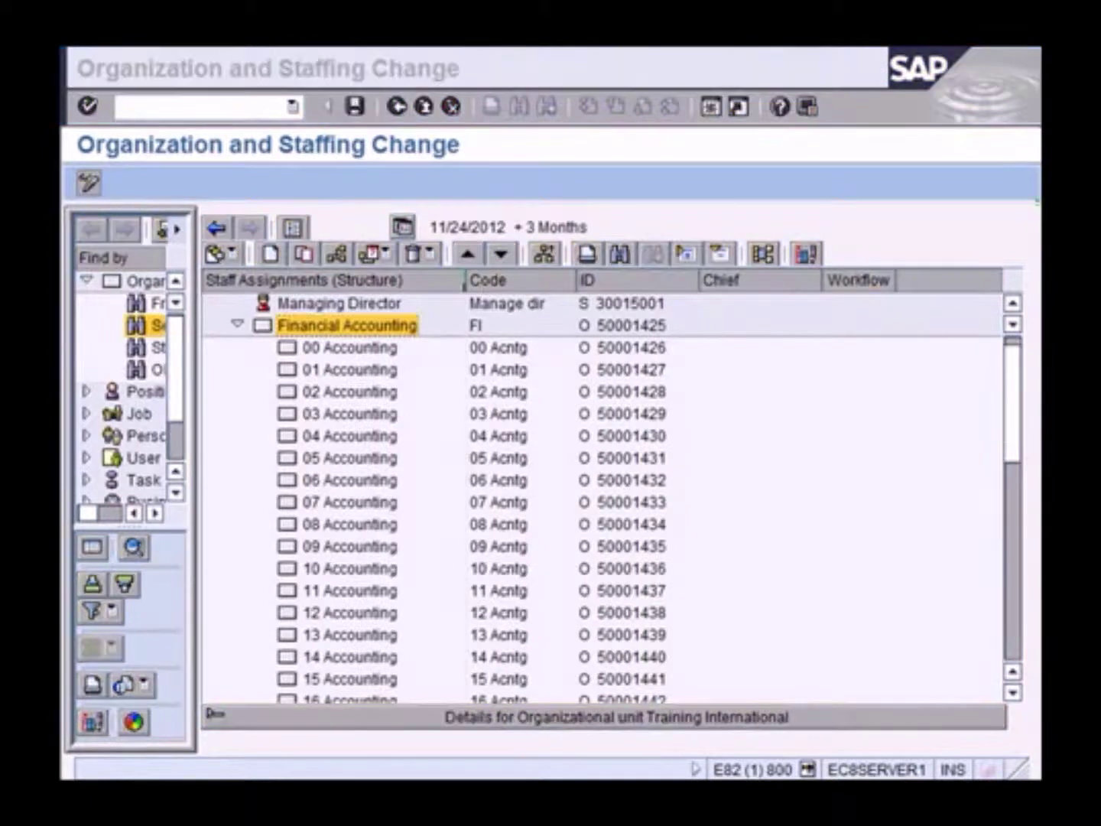
left_click(373, 333)
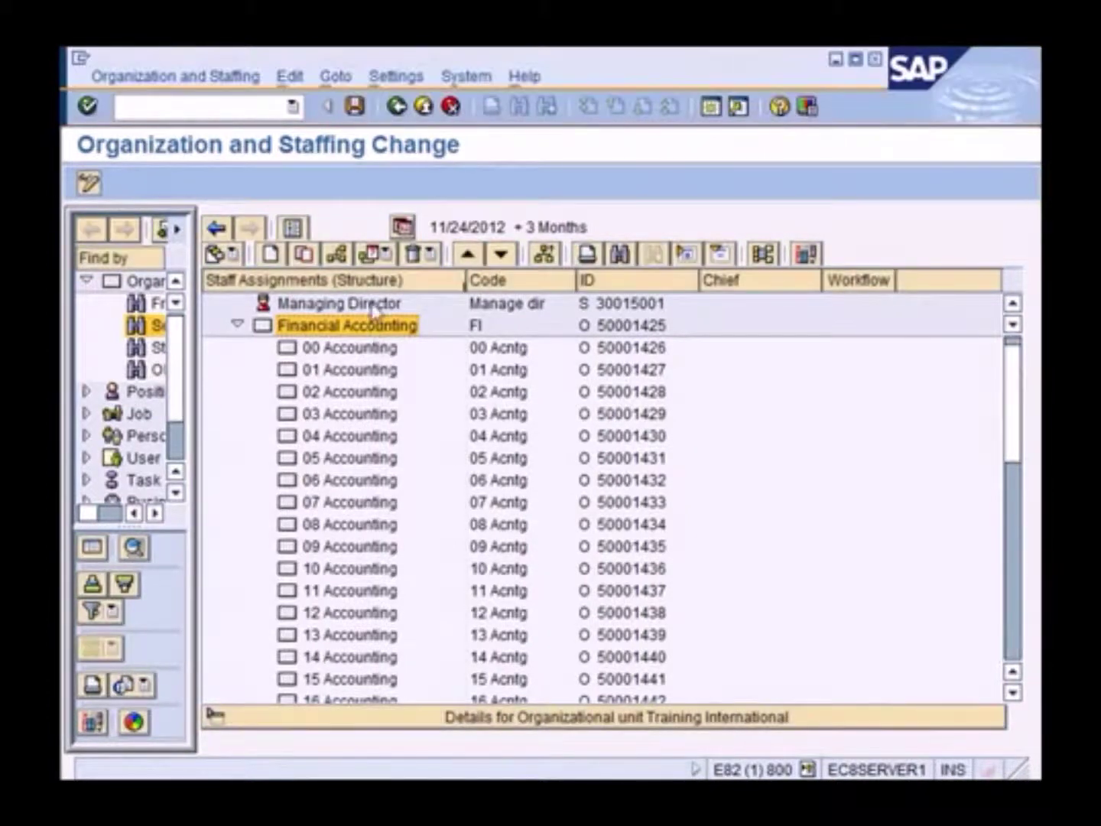
Set the structure start date to 01/01/2012 with a 3-month preview period
left_click(402, 227)
left_click_drag(405, 249, 597, 262)
left_click_drag(464, 293, 397, 292)
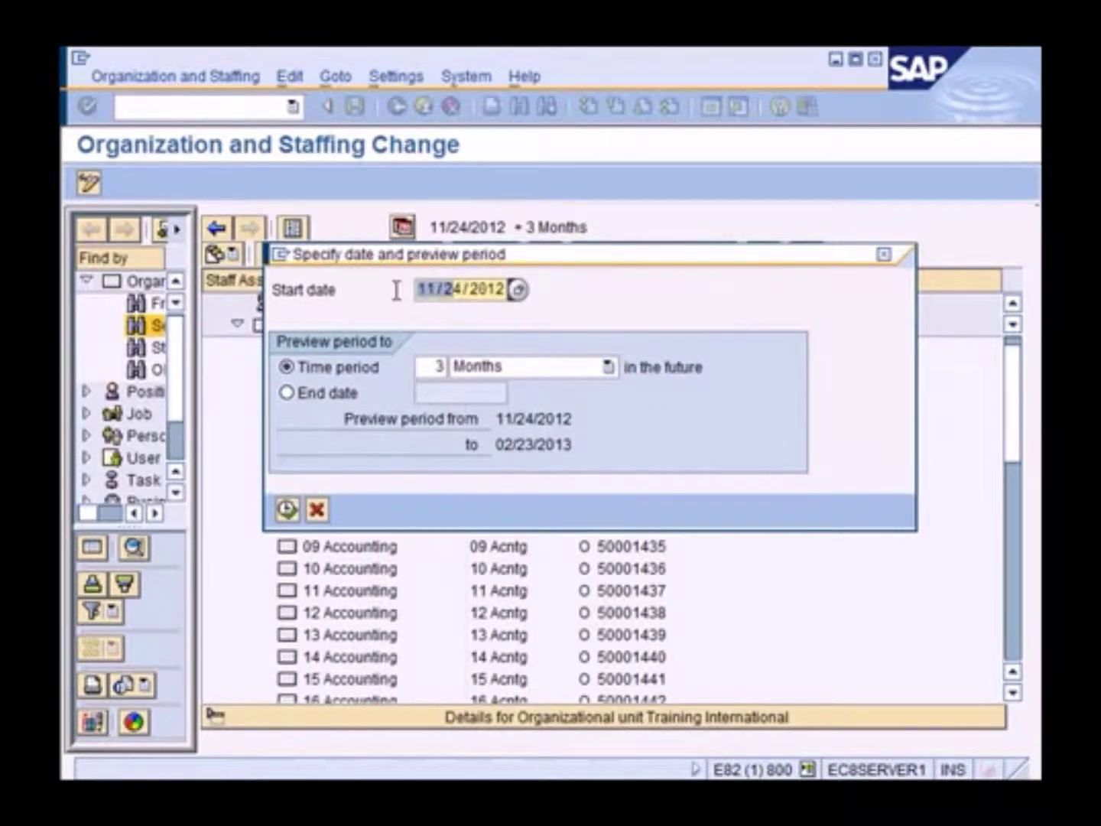
type("01/0")
key("Delete")
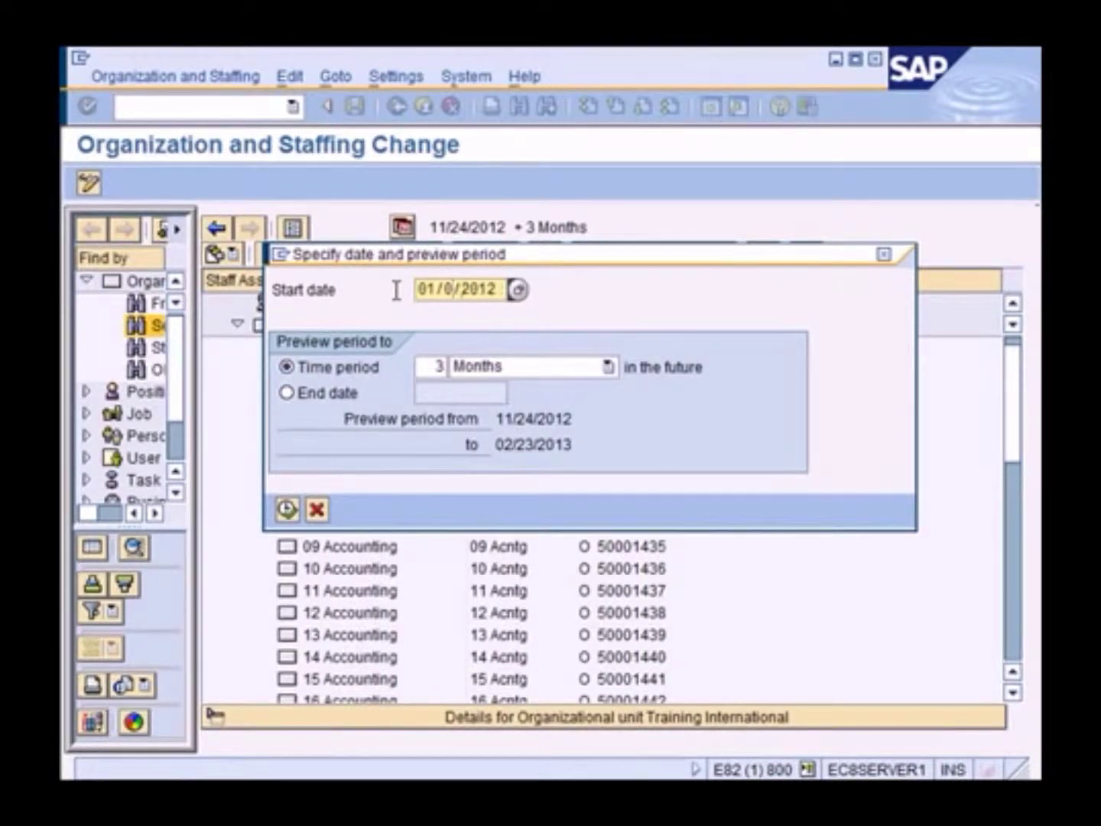
type("1")
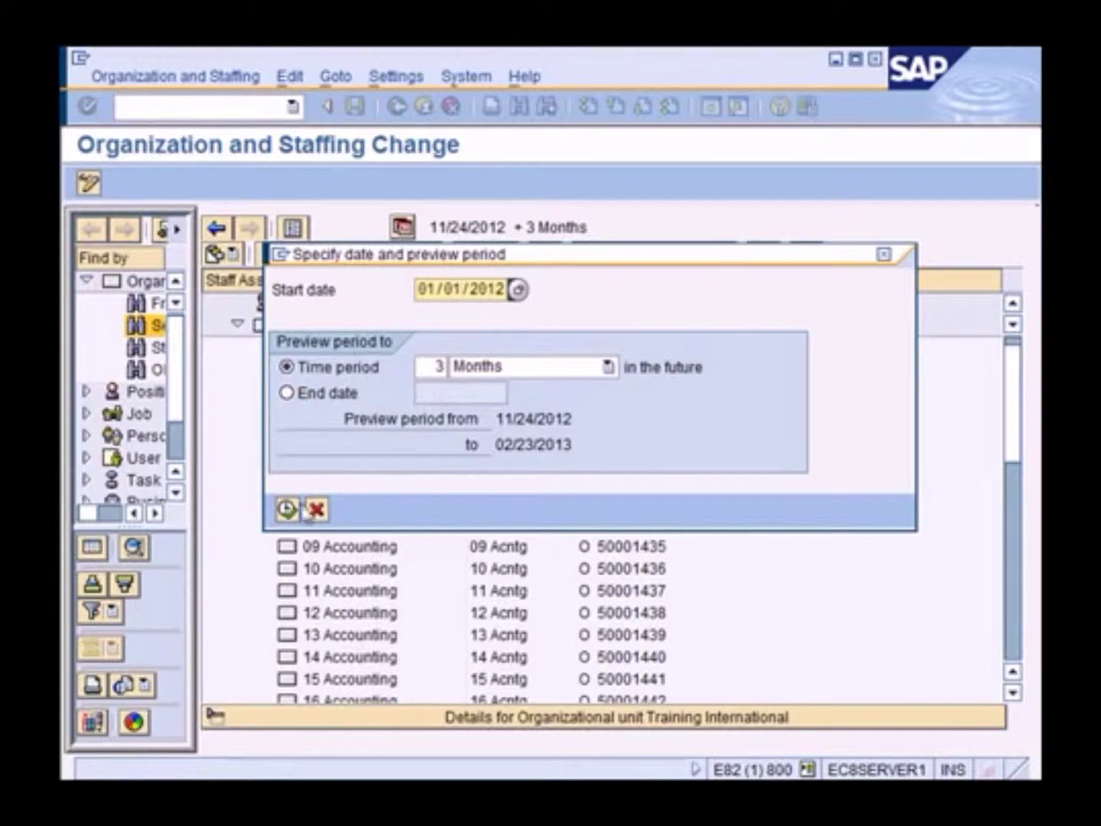
left_click(289, 510)
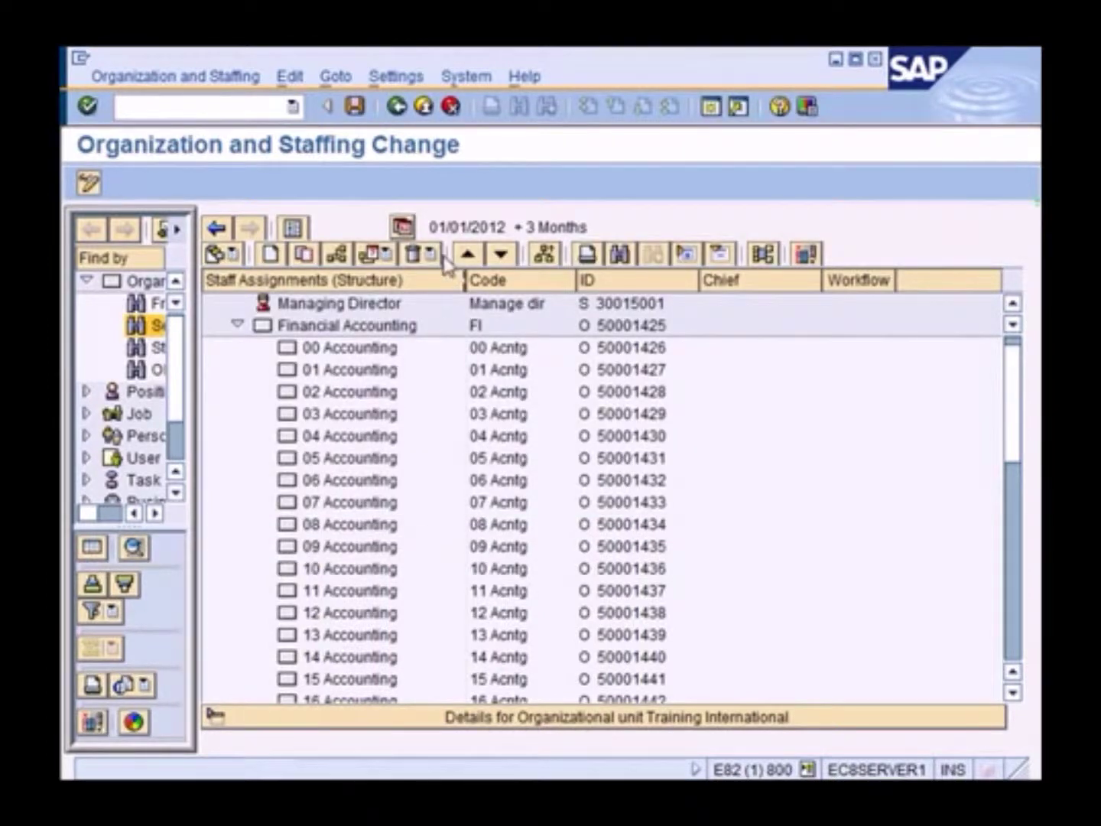
Create a new subordinate organizational unit beneath 16 Accounting
left_click_drag(430, 226, 508, 226)
left_click(362, 435)
scroll(386, 458, "down", 3)
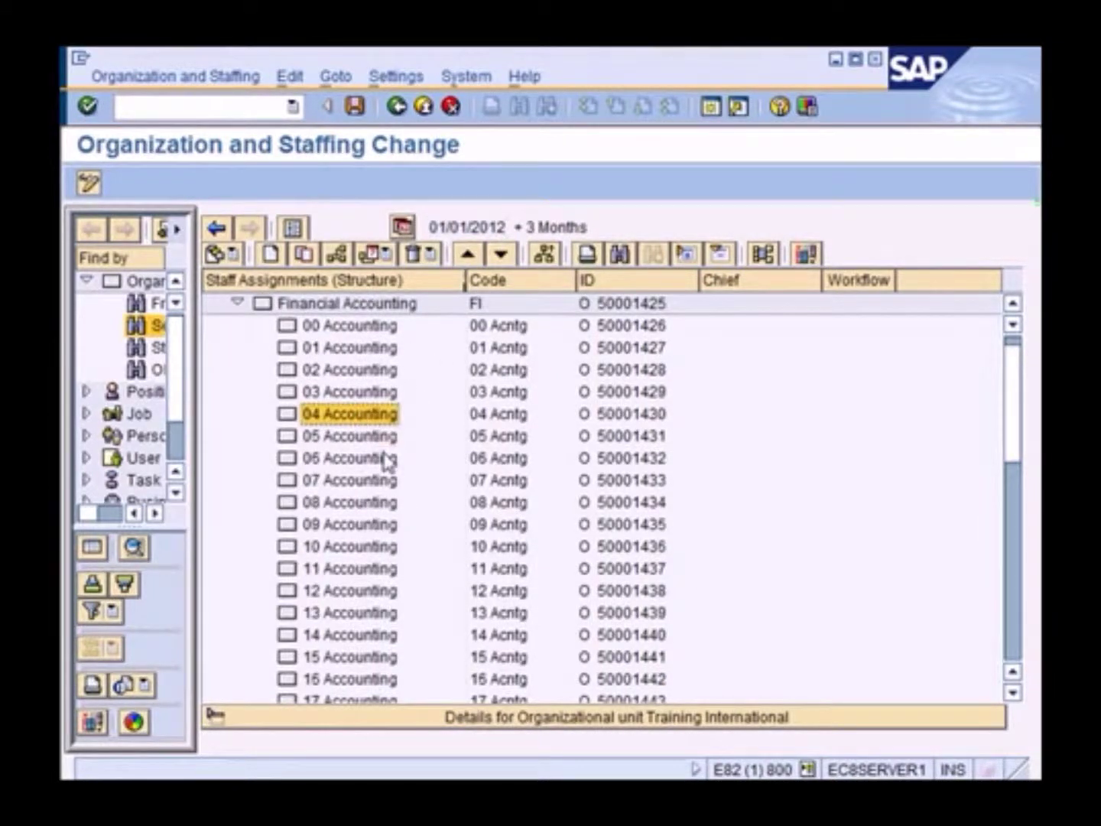
scroll(387, 459, "down", 2)
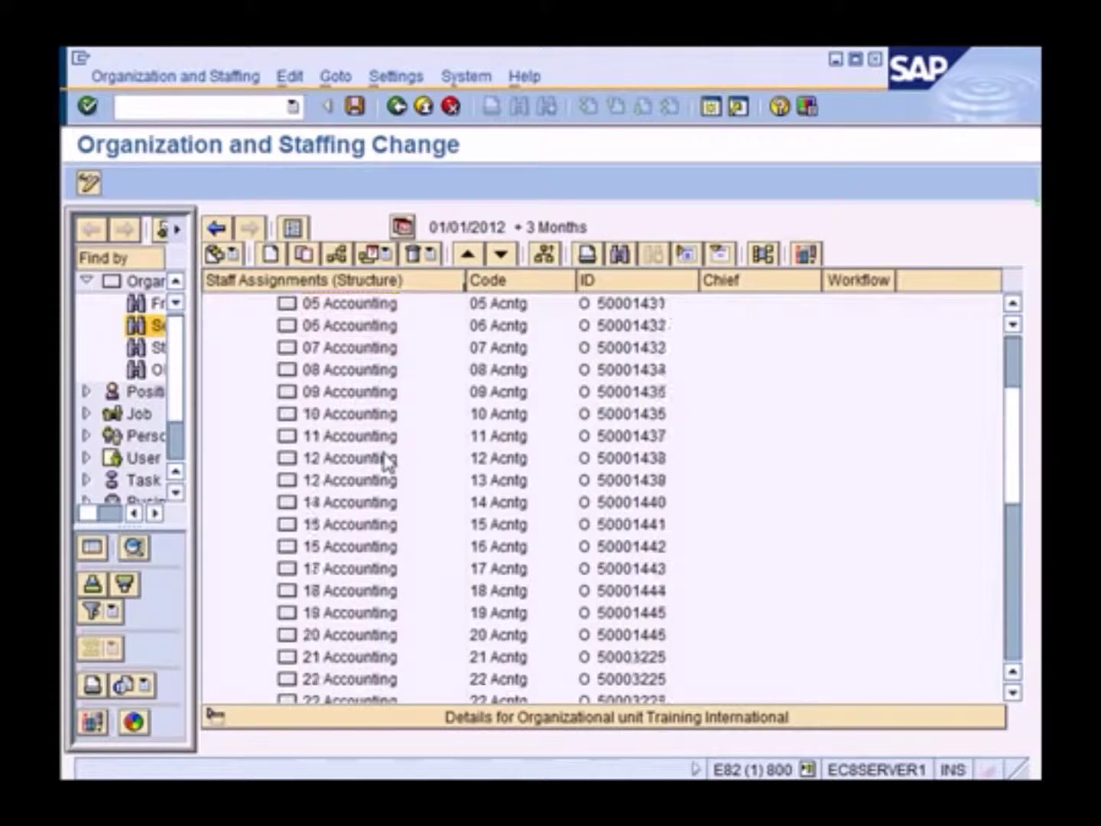
left_click(348, 526)
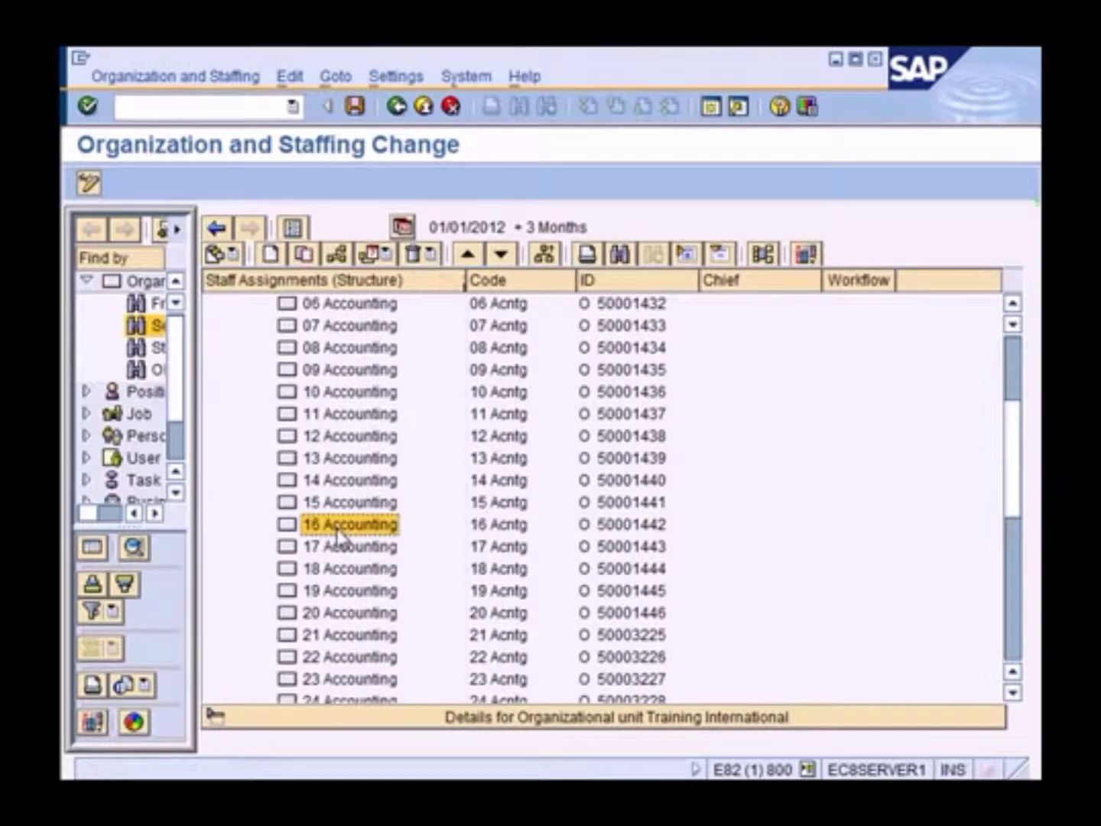
right_click(337, 535)
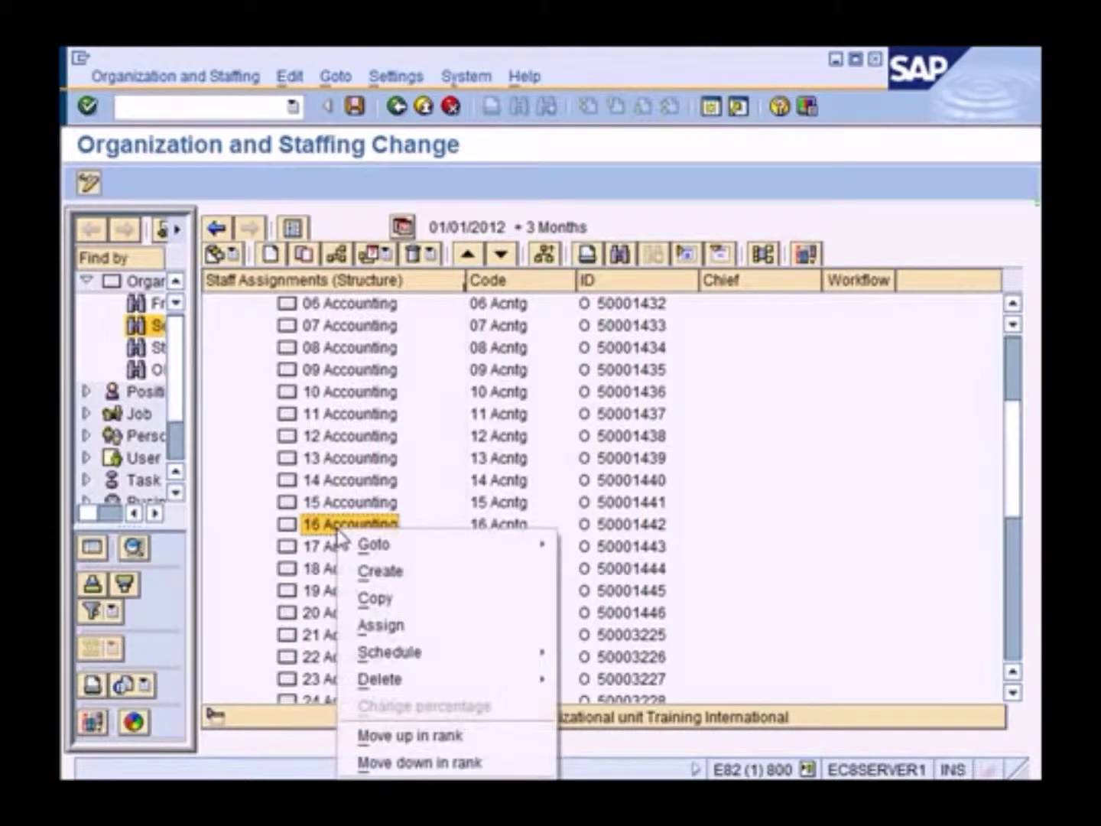
left_click(382, 574)
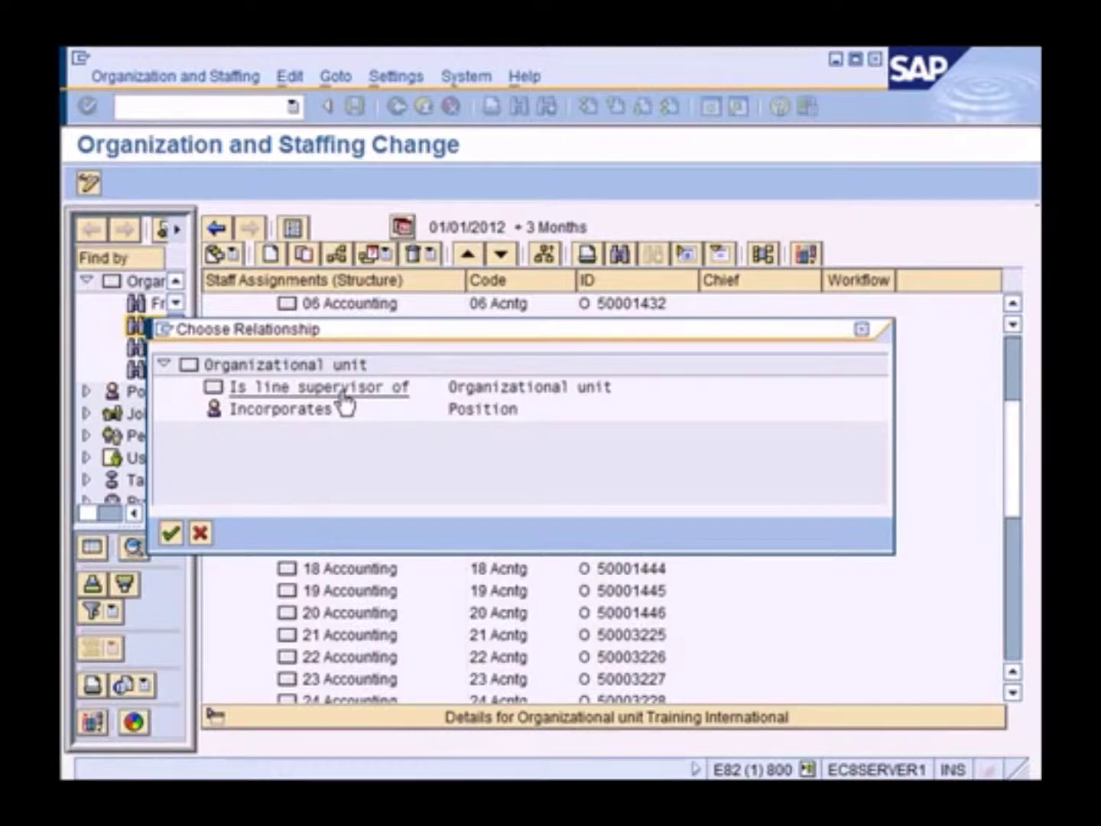
left_click(344, 389)
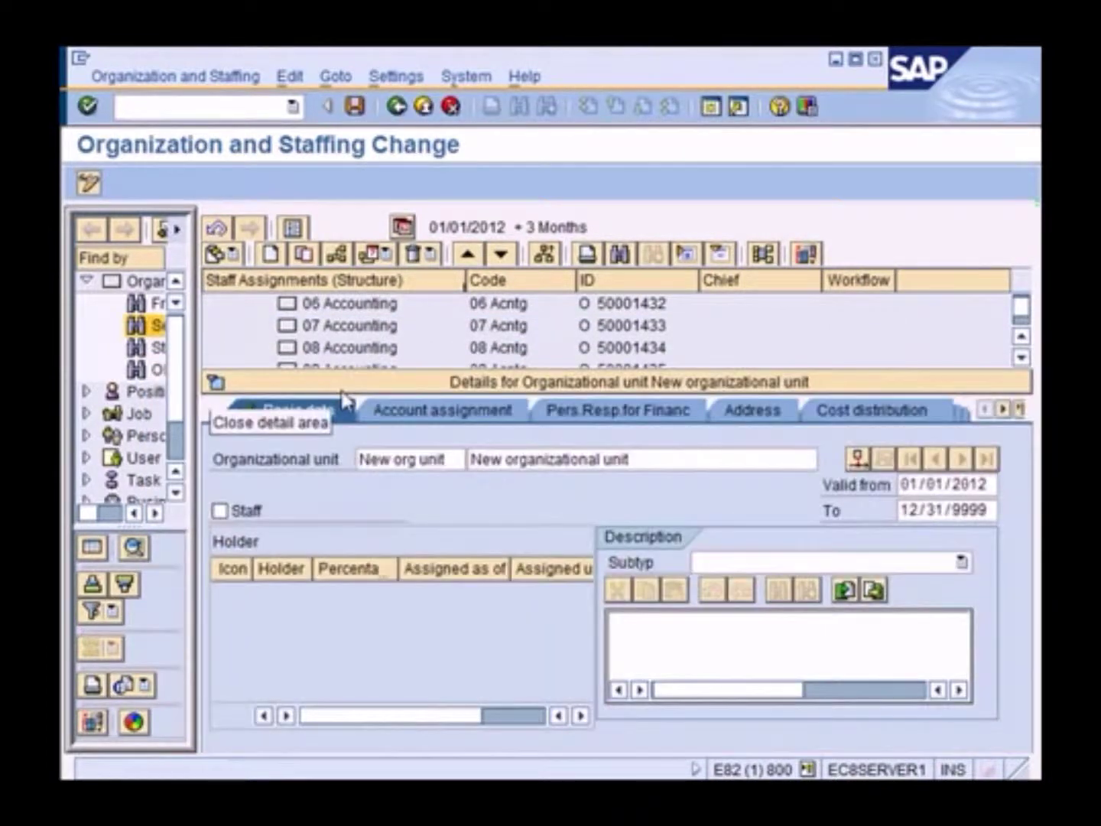
Name the new unit 16AP, '16 Accounts Payable', and save it
left_click_drag(461, 459, 355, 463)
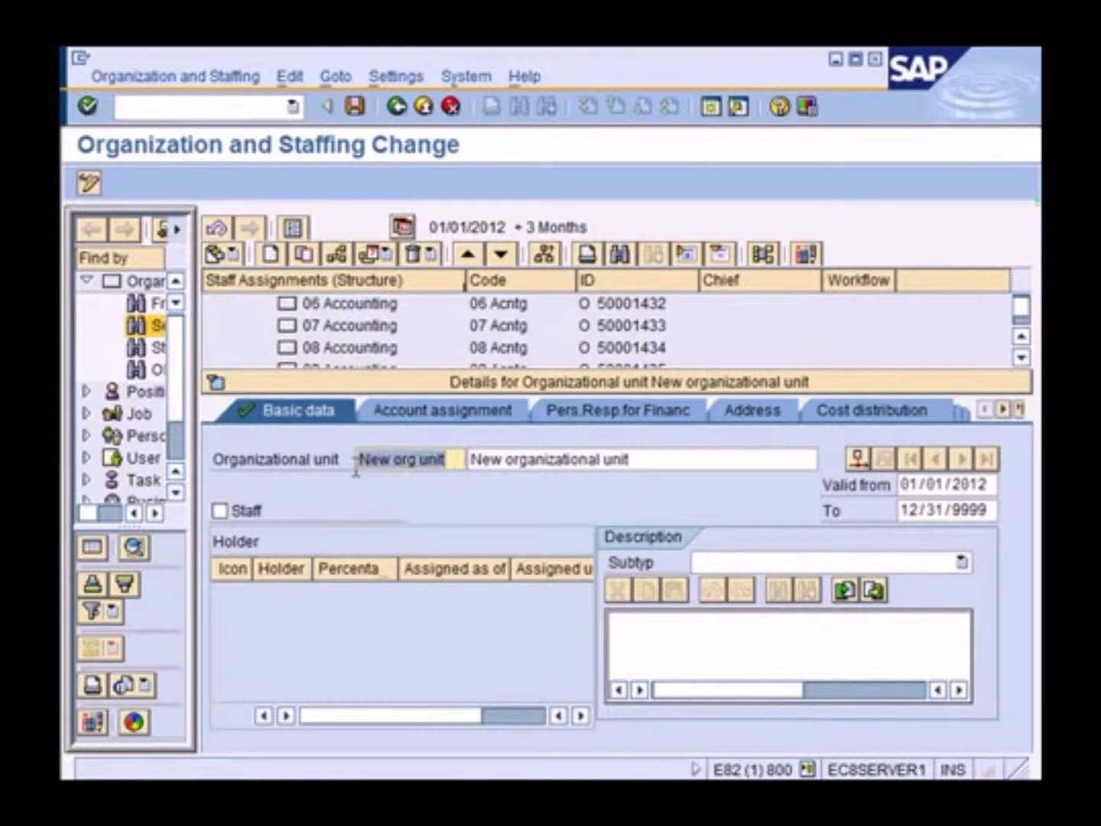
type("16AP")
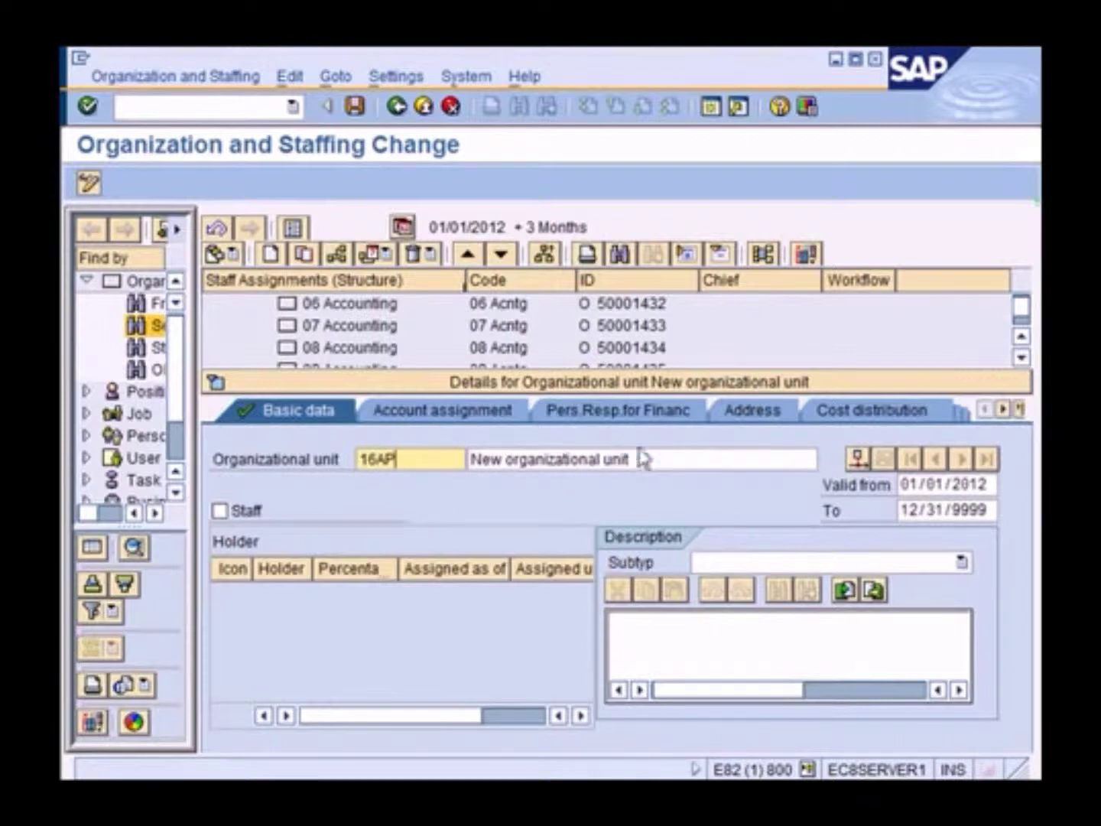
left_click_drag(656, 459, 444, 459)
type("16 Accounts Payable")
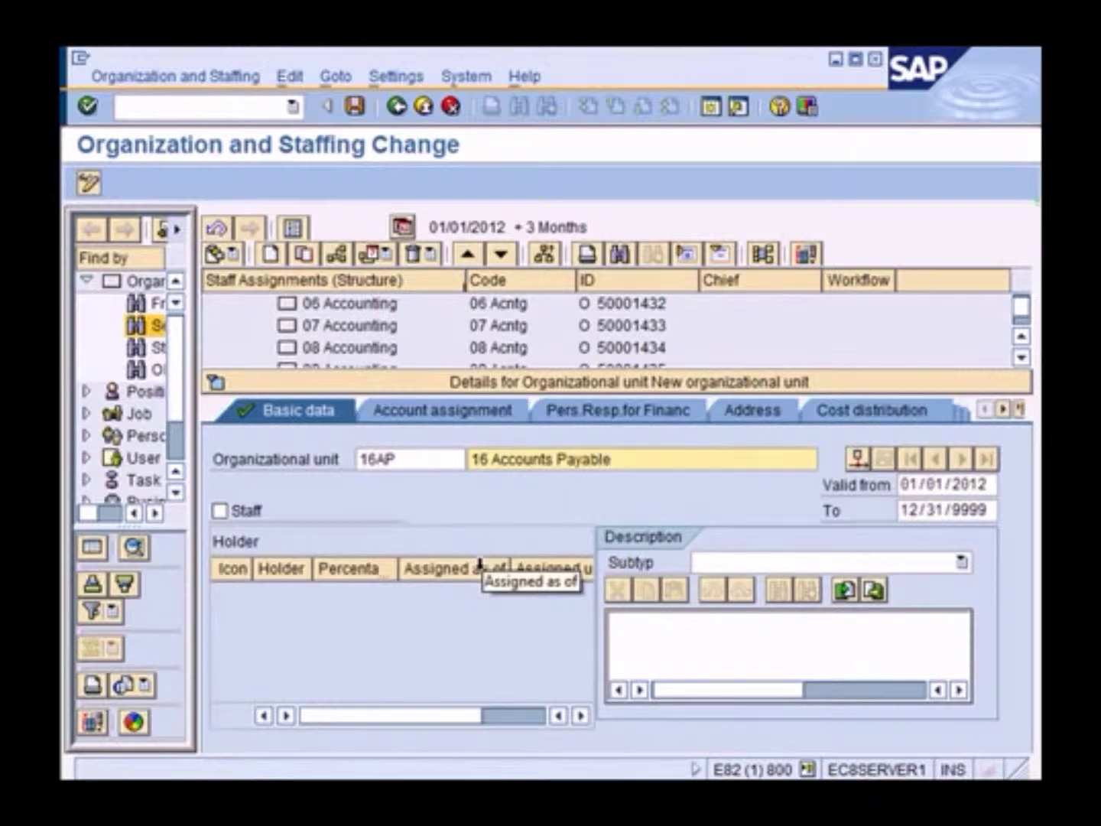
left_click(354, 107)
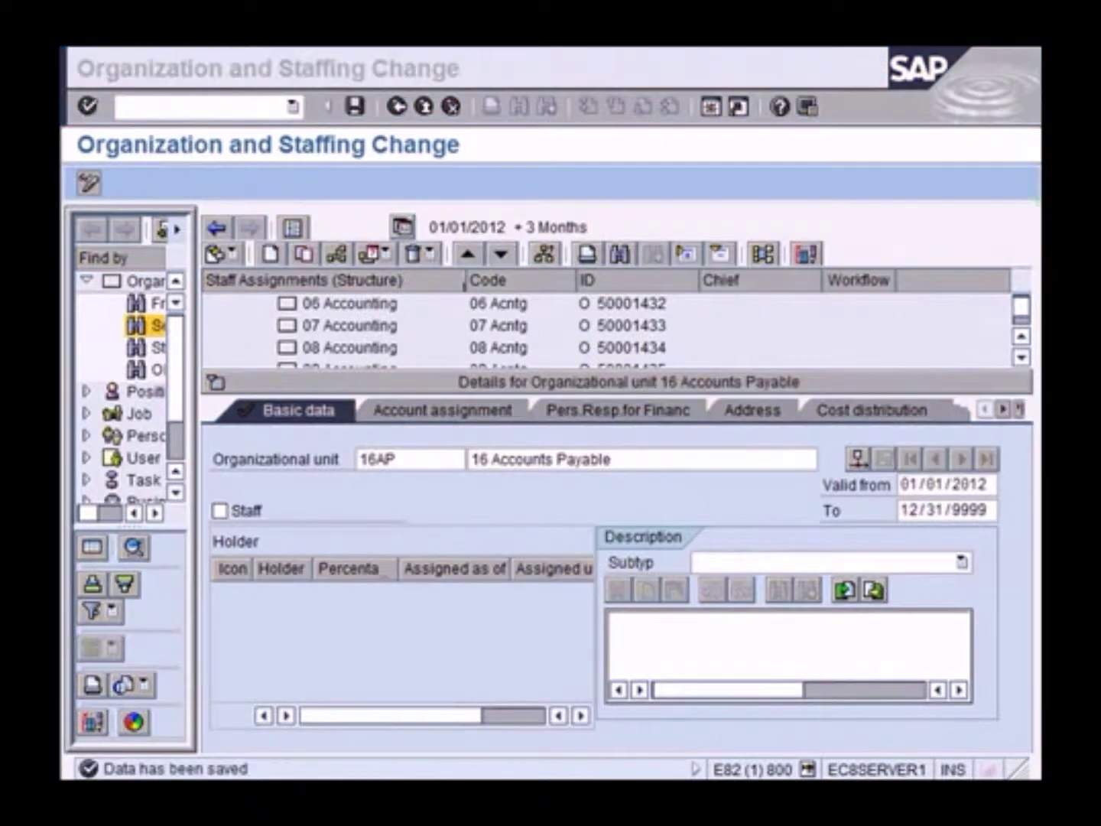
Review the full 5A497 save message and close it
double_click(228, 767)
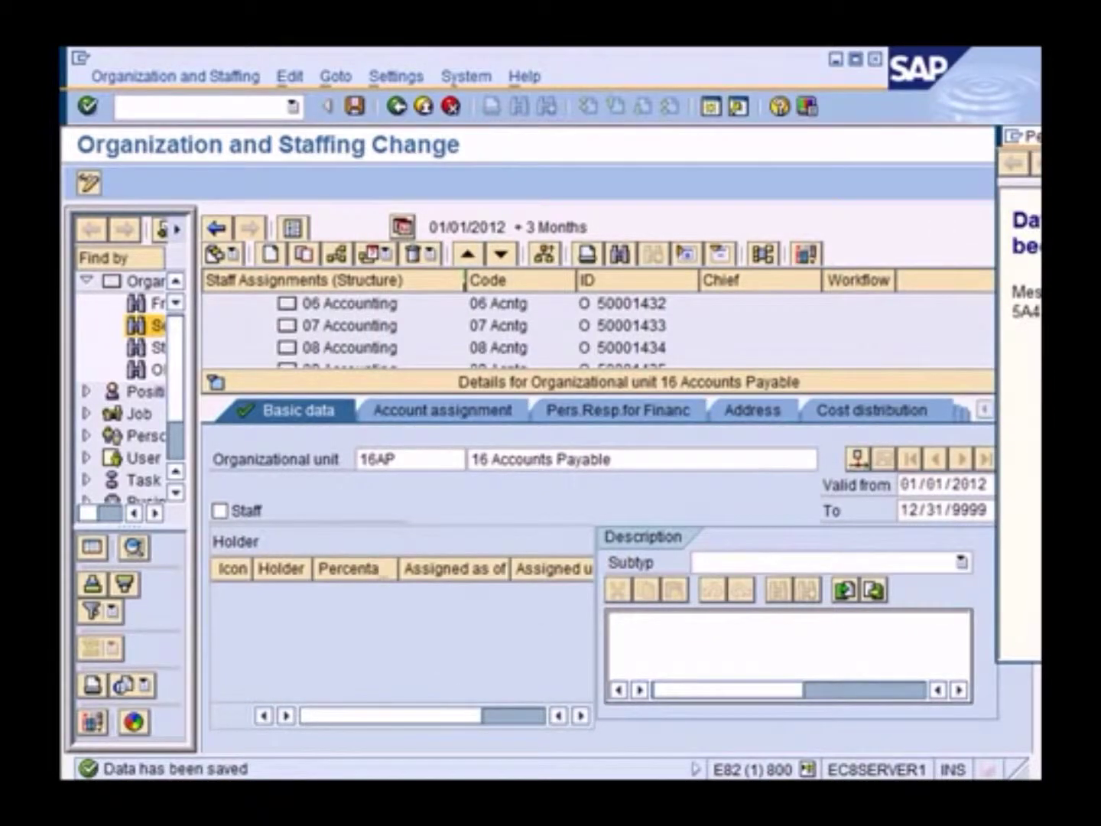
left_click_drag(1021, 136, 608, 161)
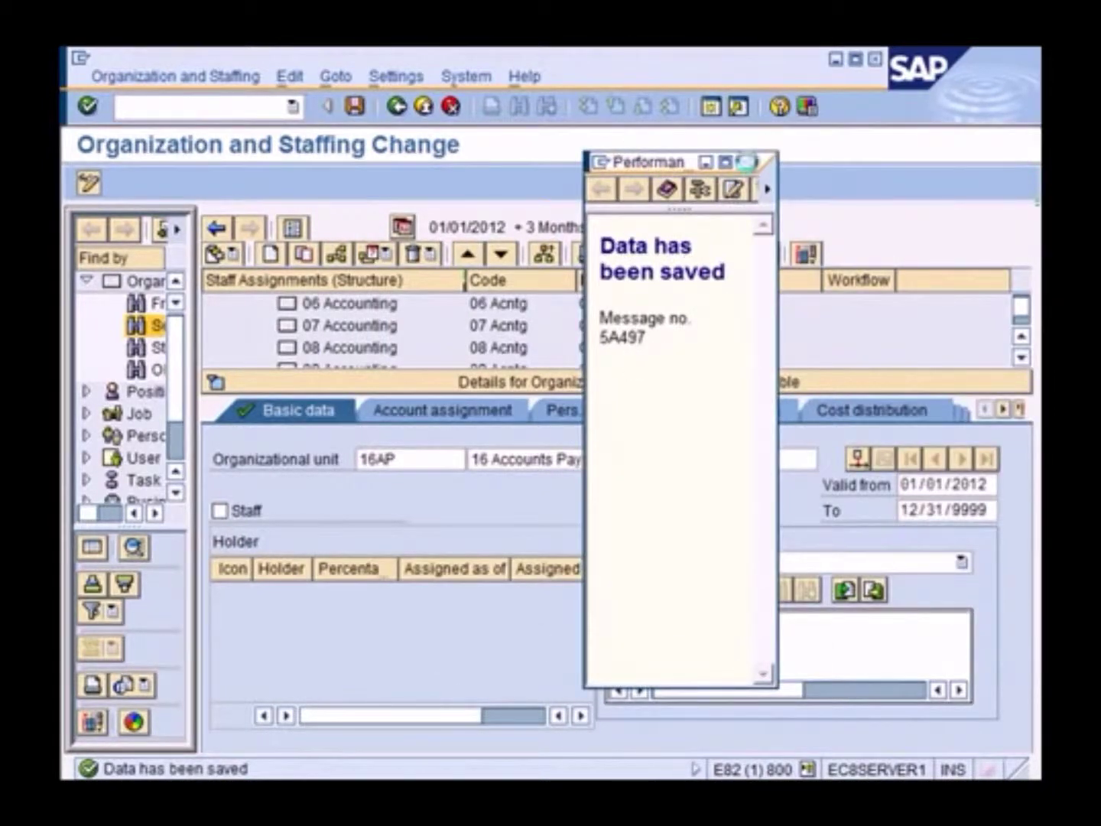
left_click(745, 162)
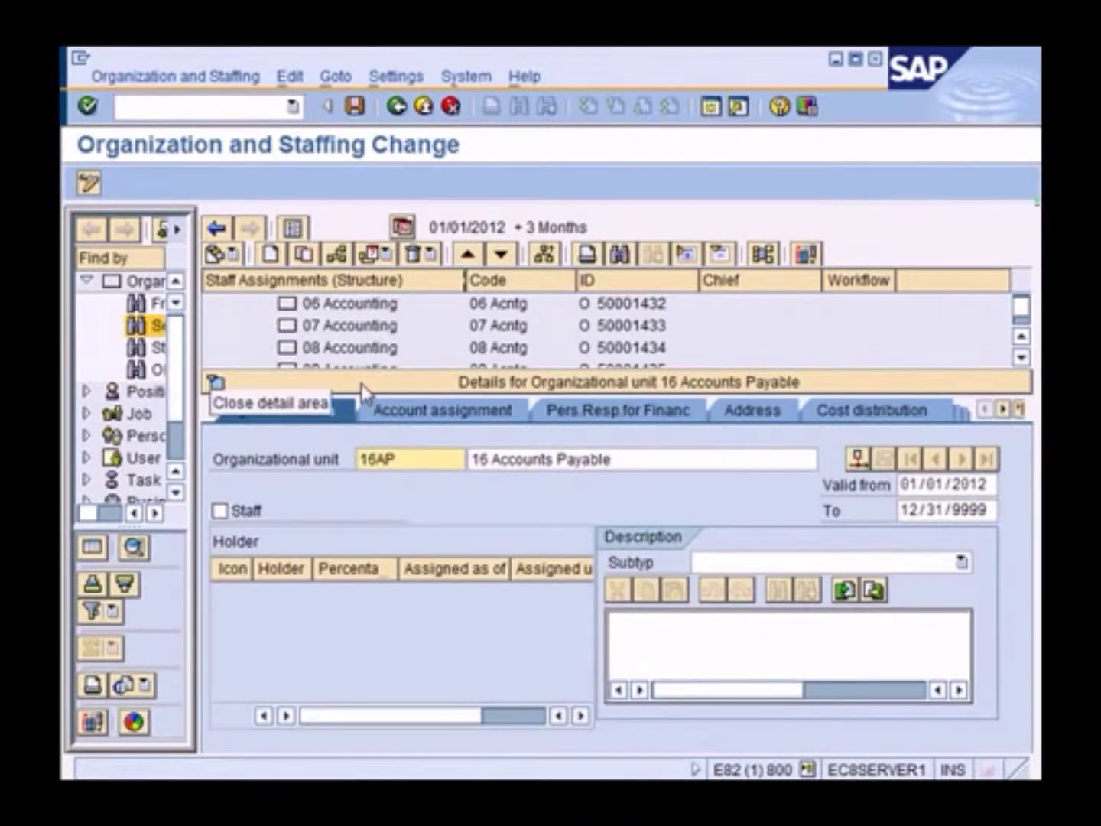
Create another subordinate organizational unit under 16 Accounting
left_click(420, 383)
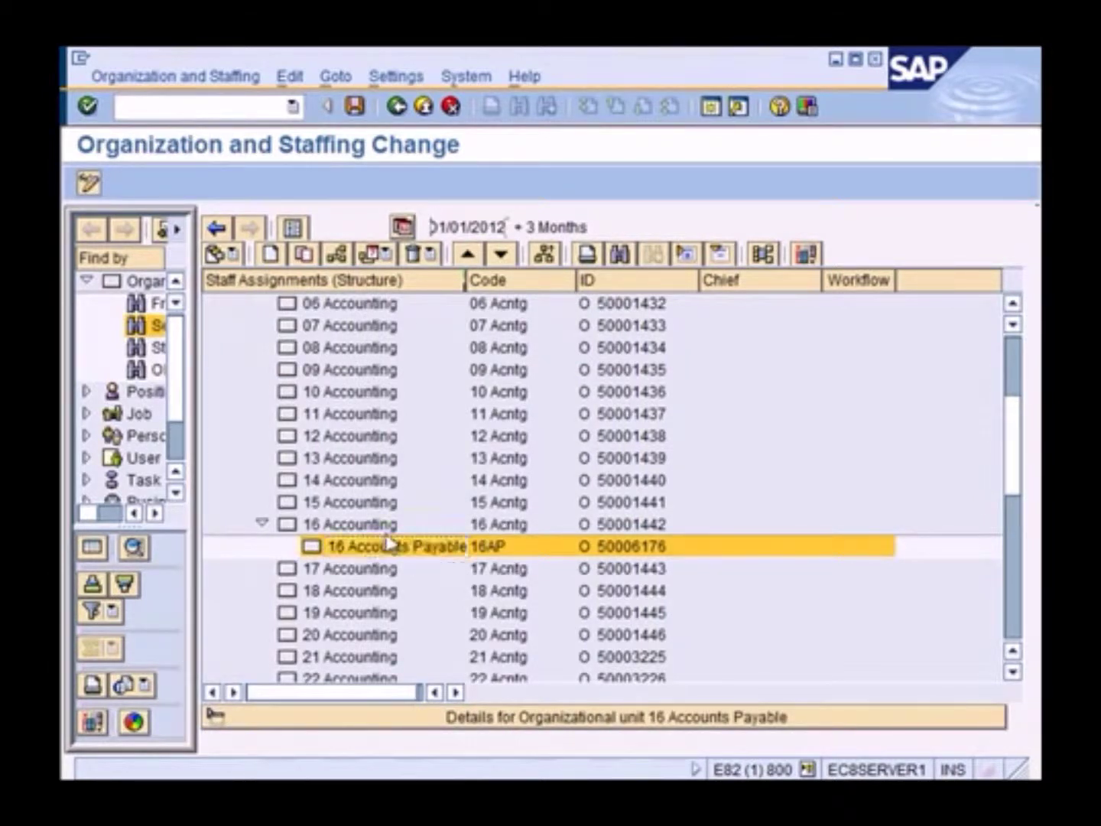
left_click(364, 549)
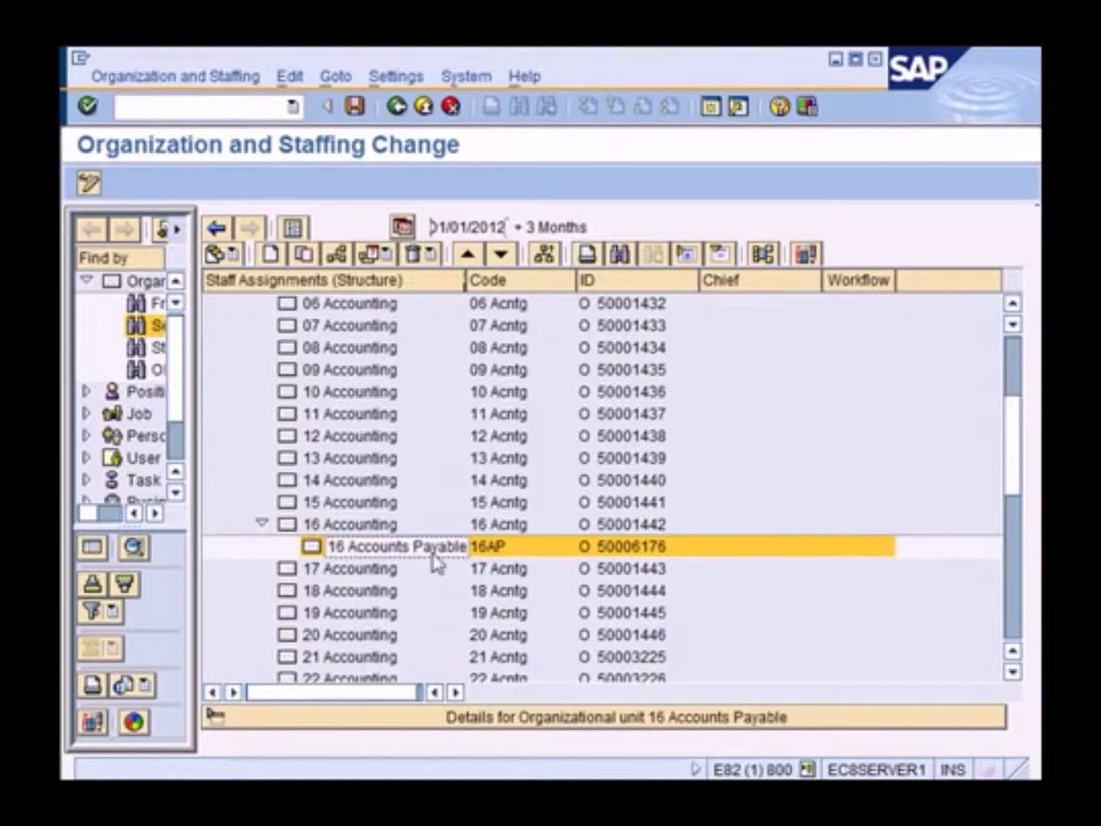
left_click(370, 528)
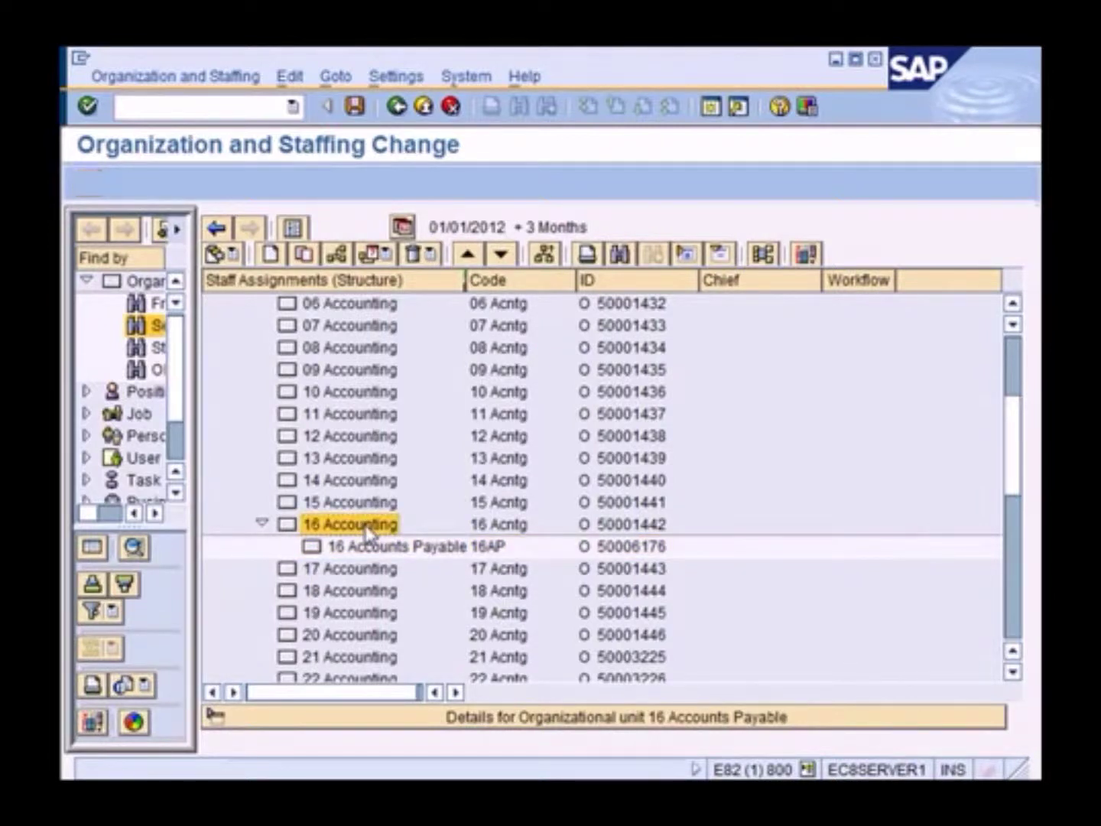
right_click(367, 528)
left_click(433, 570)
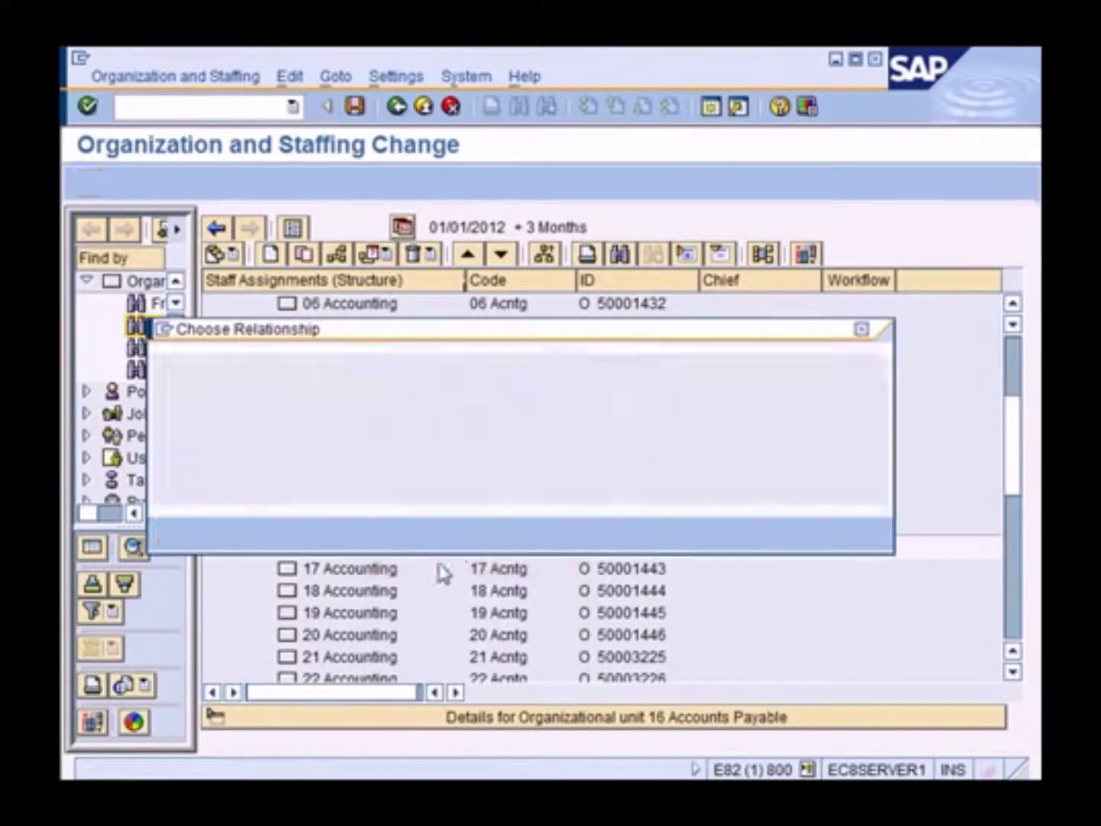
left_click(354, 389)
double_click(356, 396)
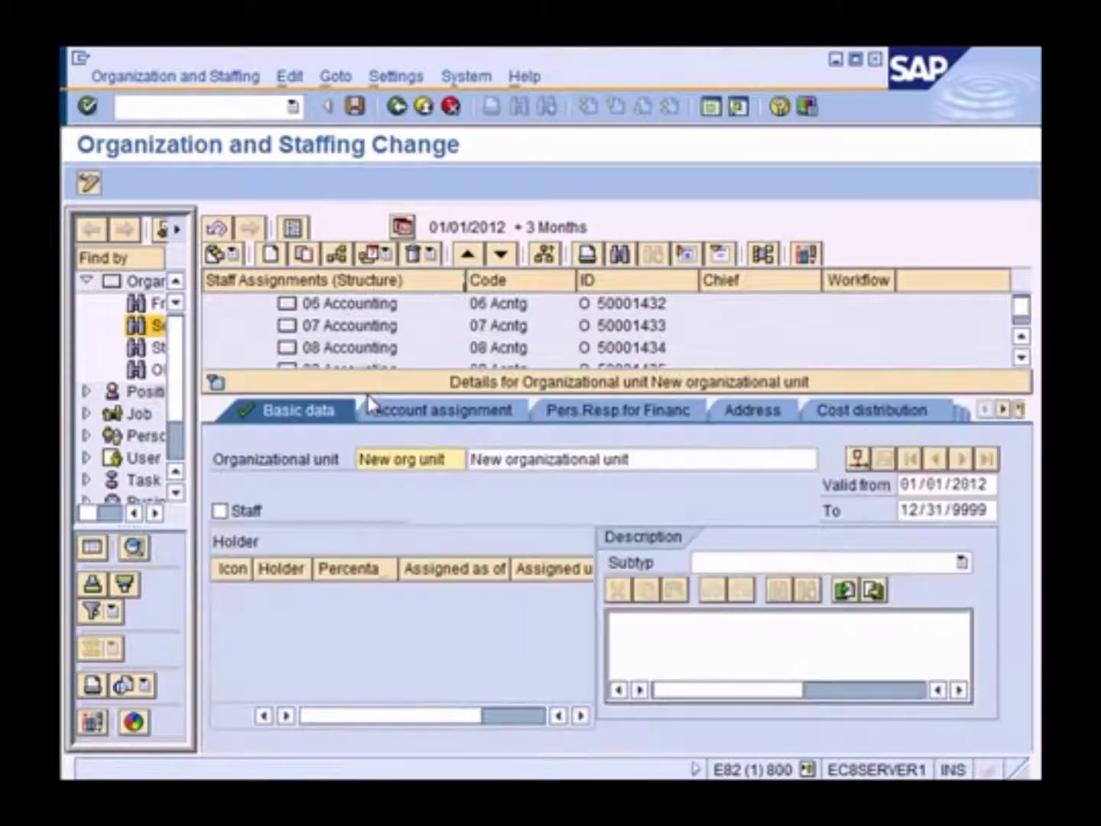
Name it 16AR, '16 Accounts Receivables', save it, and collapse the details
left_click_drag(452, 459, 325, 452)
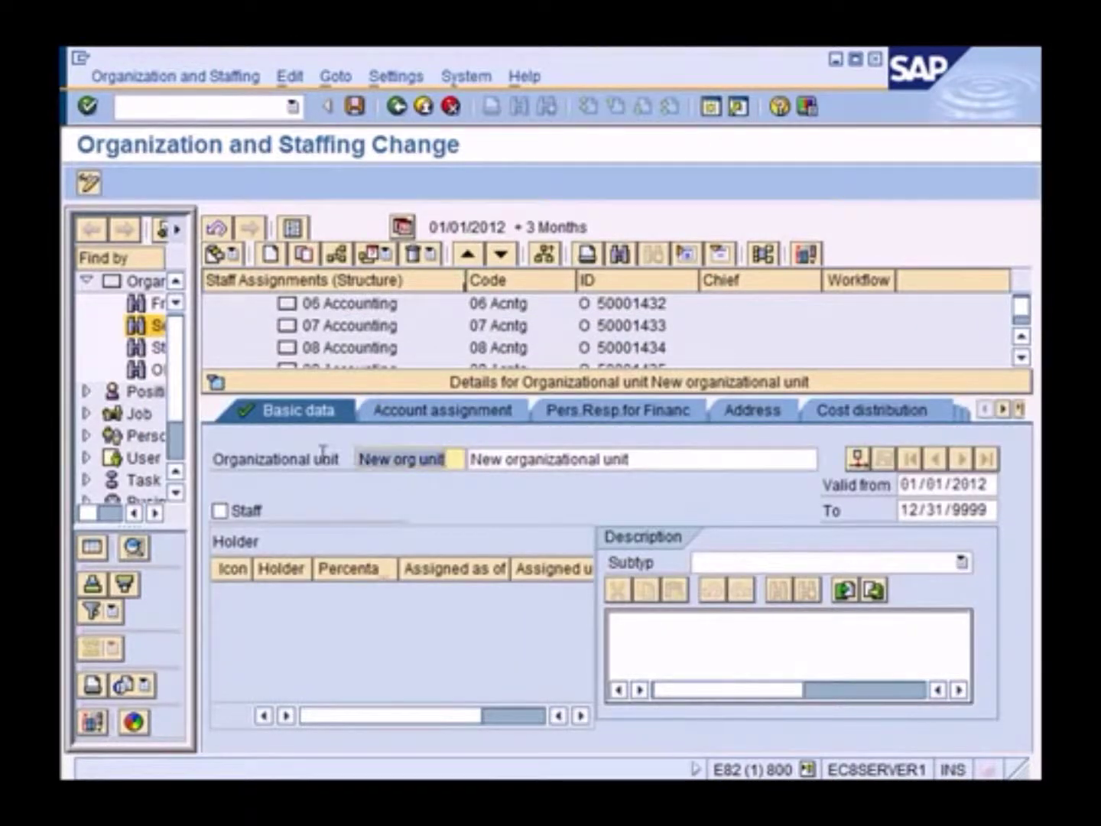
type("16")
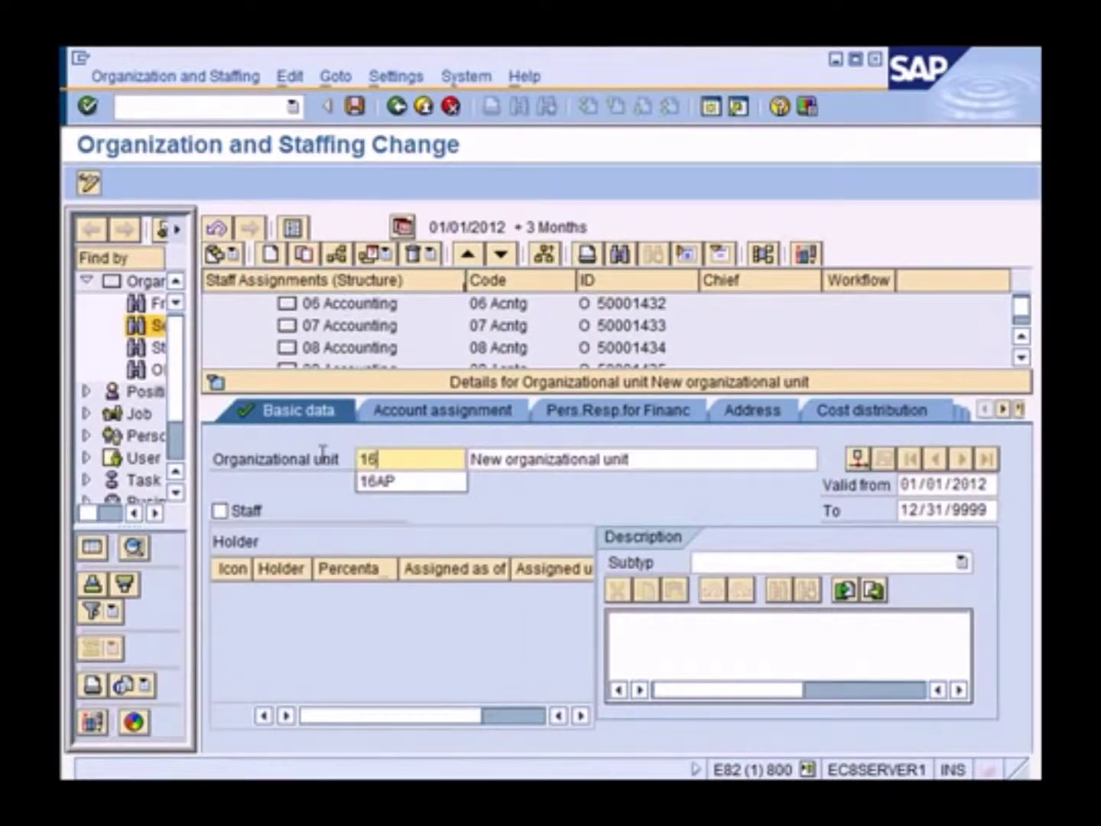
type("AR")
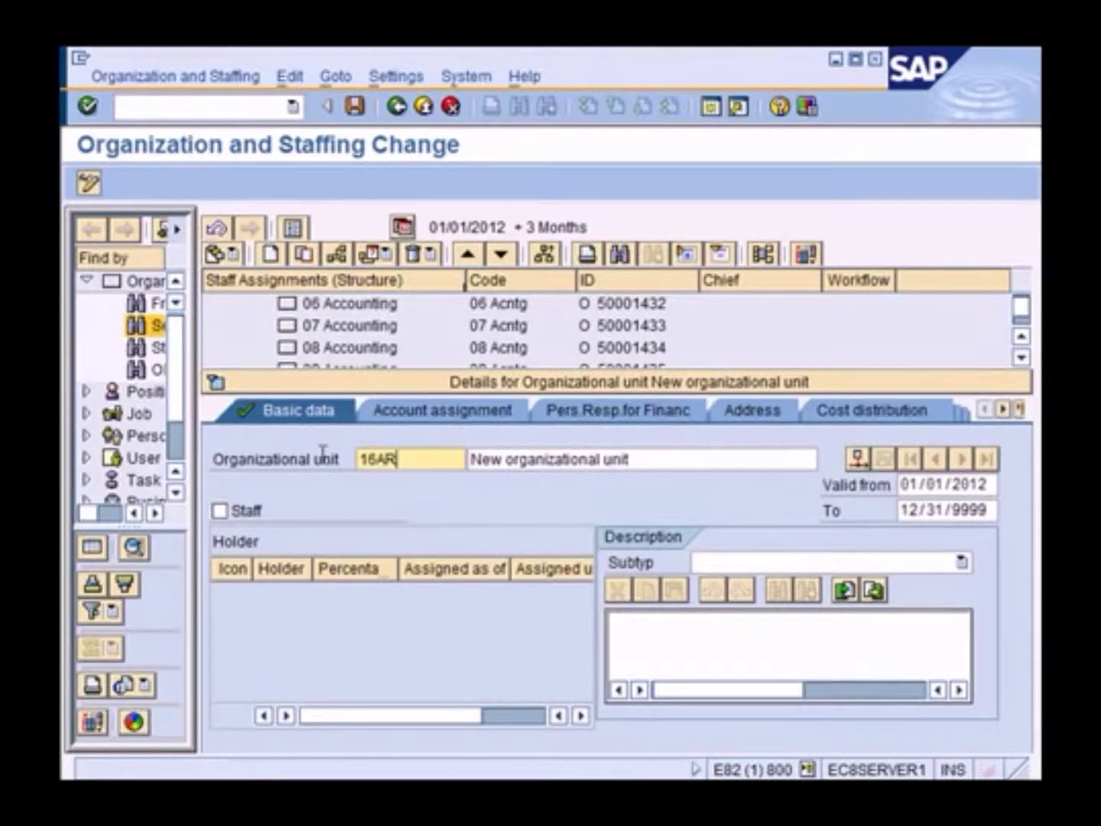
left_click_drag(653, 458, 413, 479)
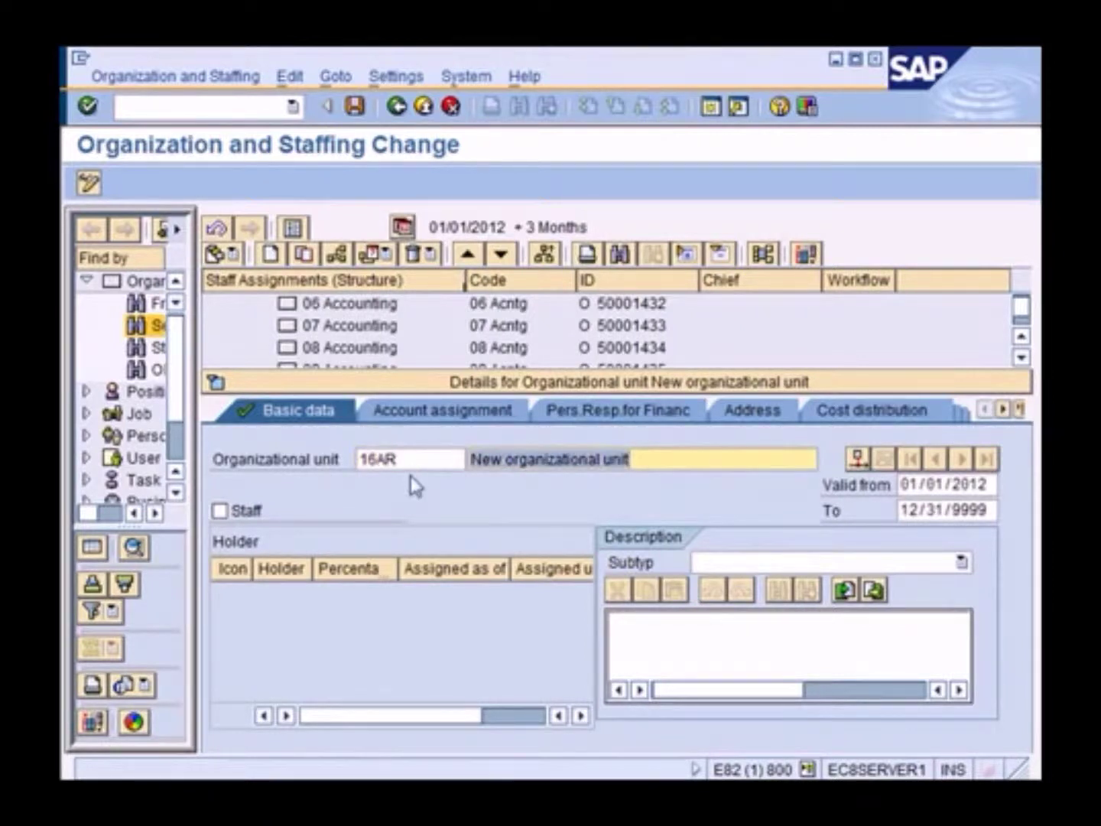
type("16 Accou")
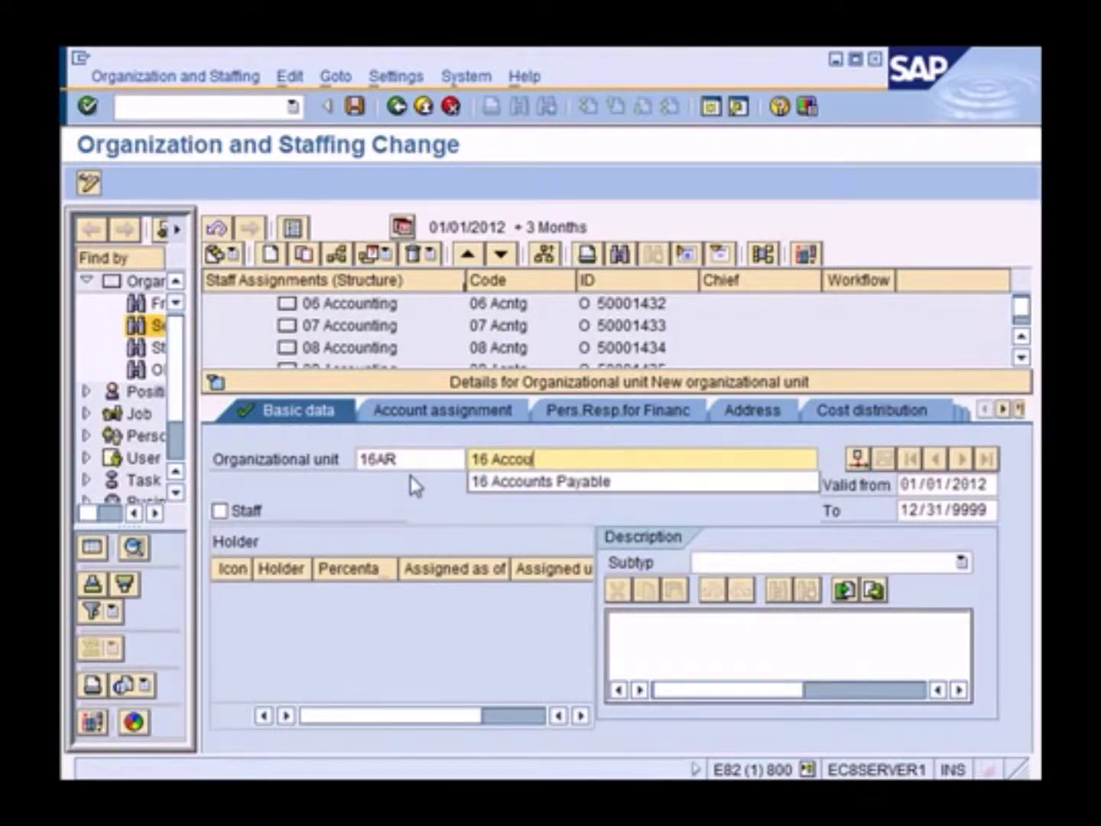
type("nts Receivables")
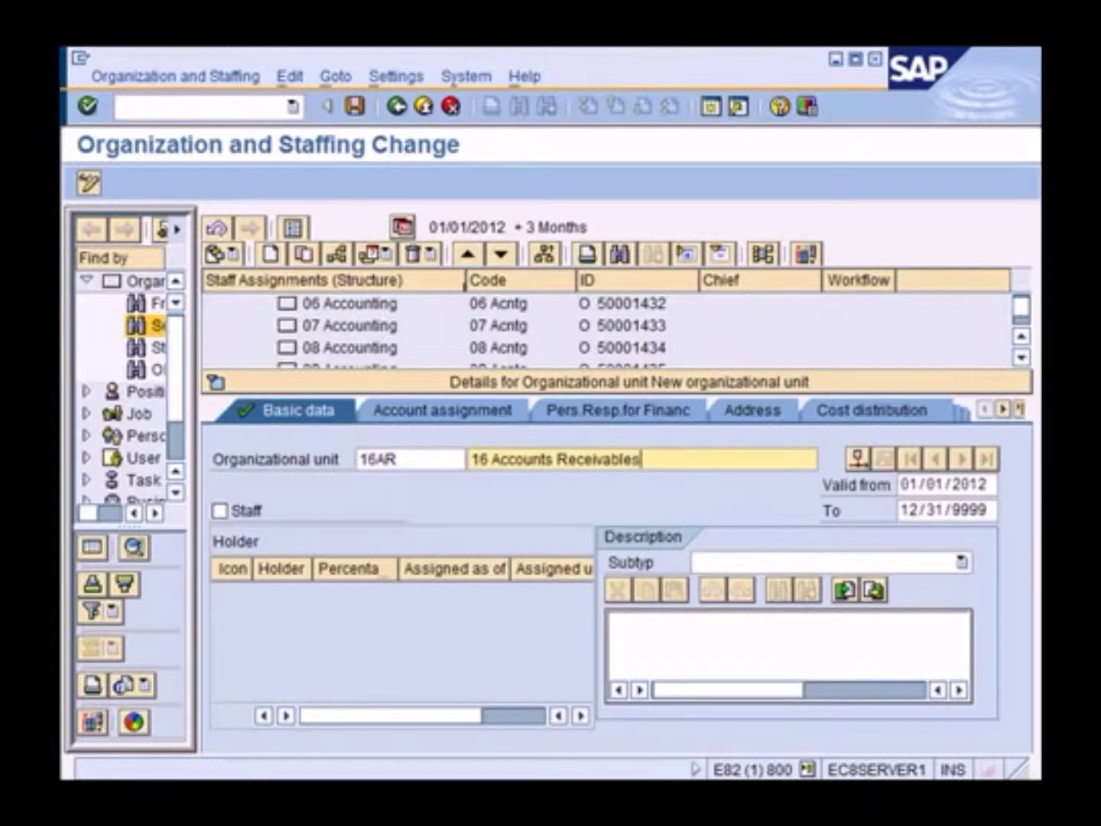
left_click(355, 108)
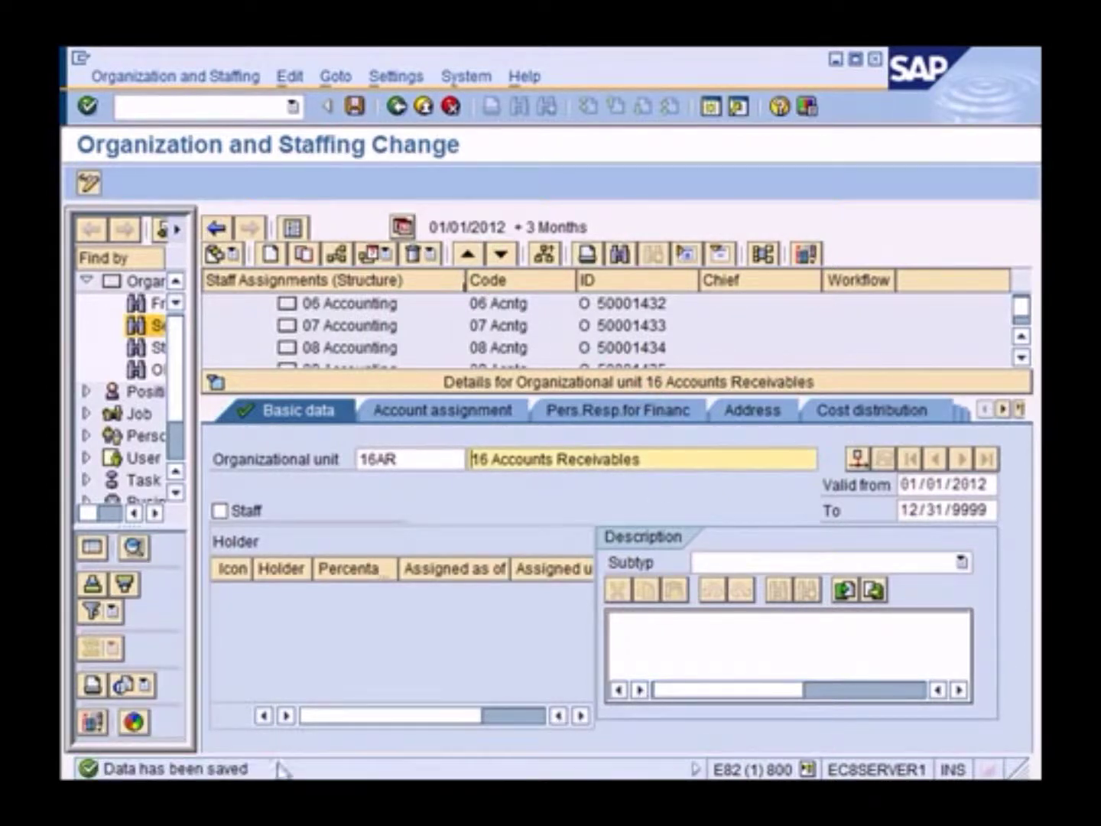
double_click(399, 380)
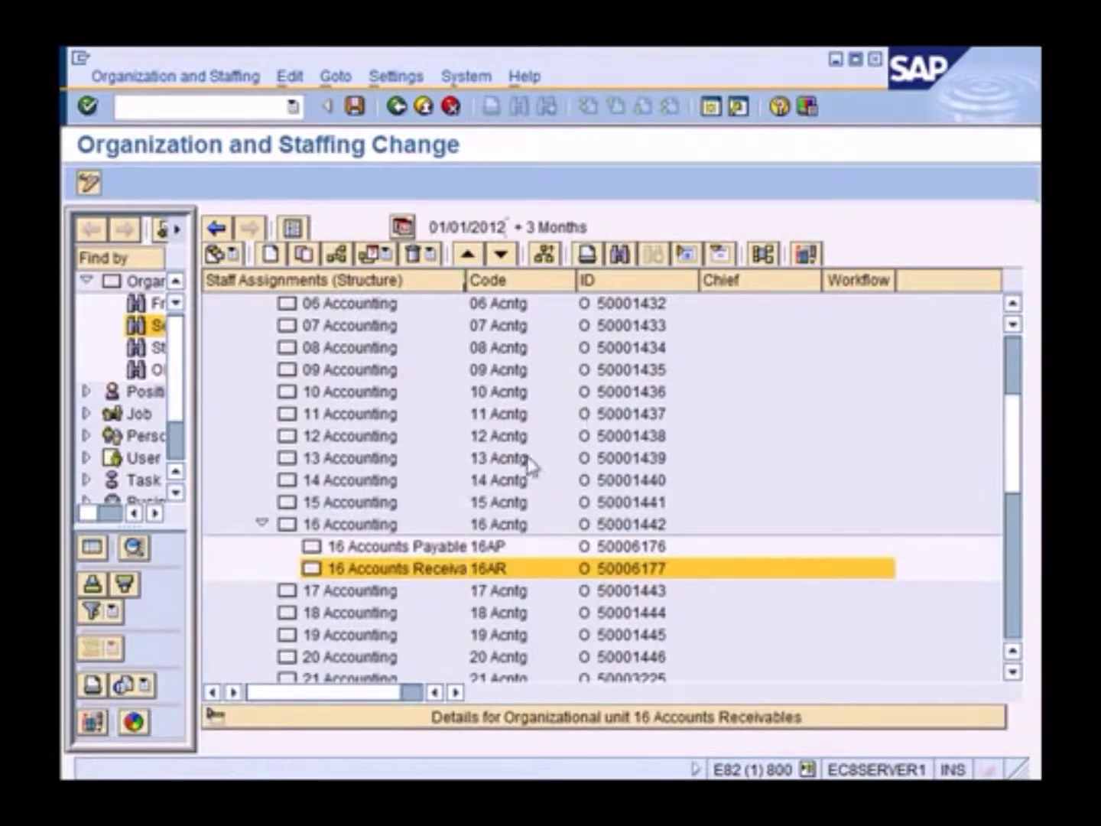
Widen the name column and expand 16 Accounting to reveal 16 Accounts Payable and 16 Accounts Receivables
left_click_drag(465, 279, 522, 280)
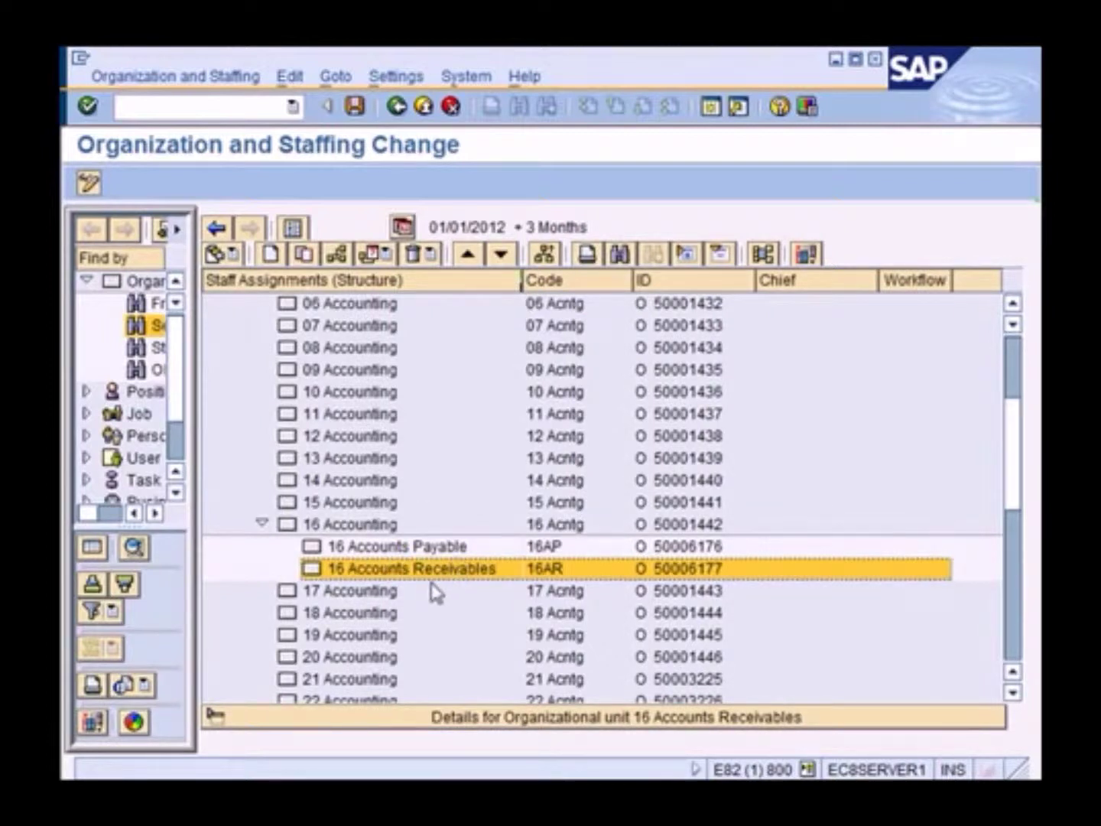
left_click(392, 548)
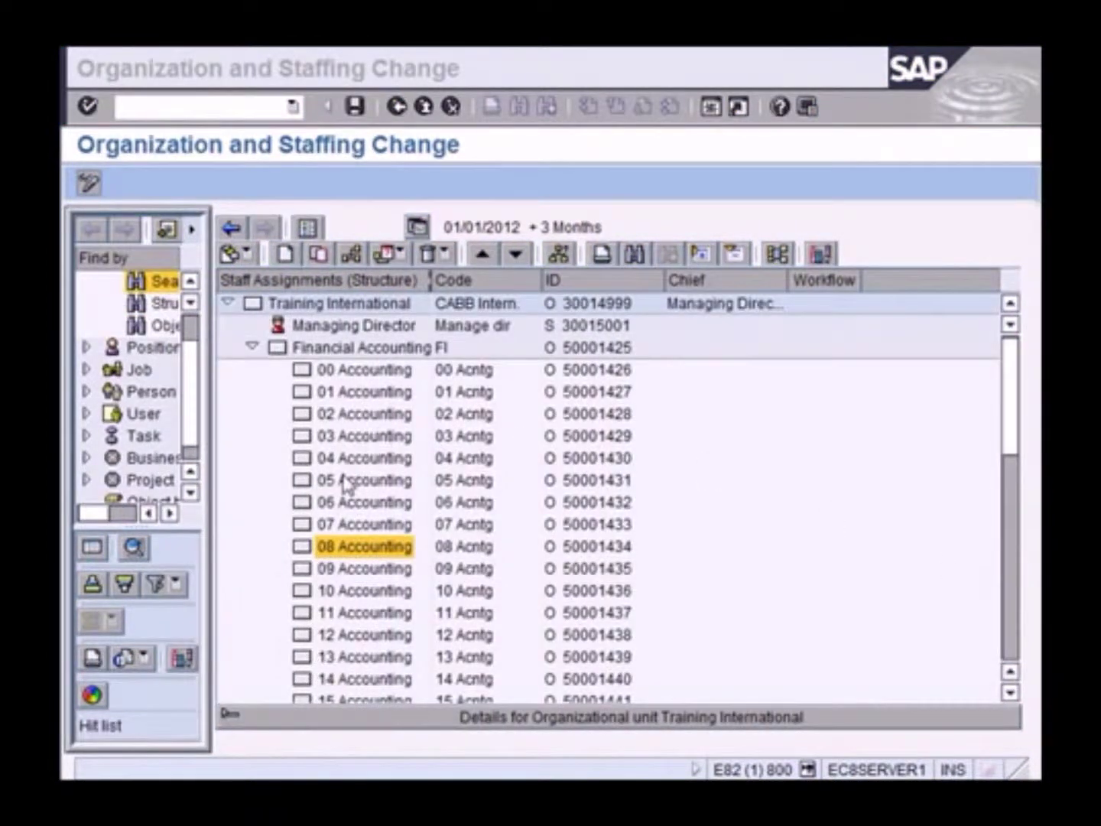
left_click(348, 482)
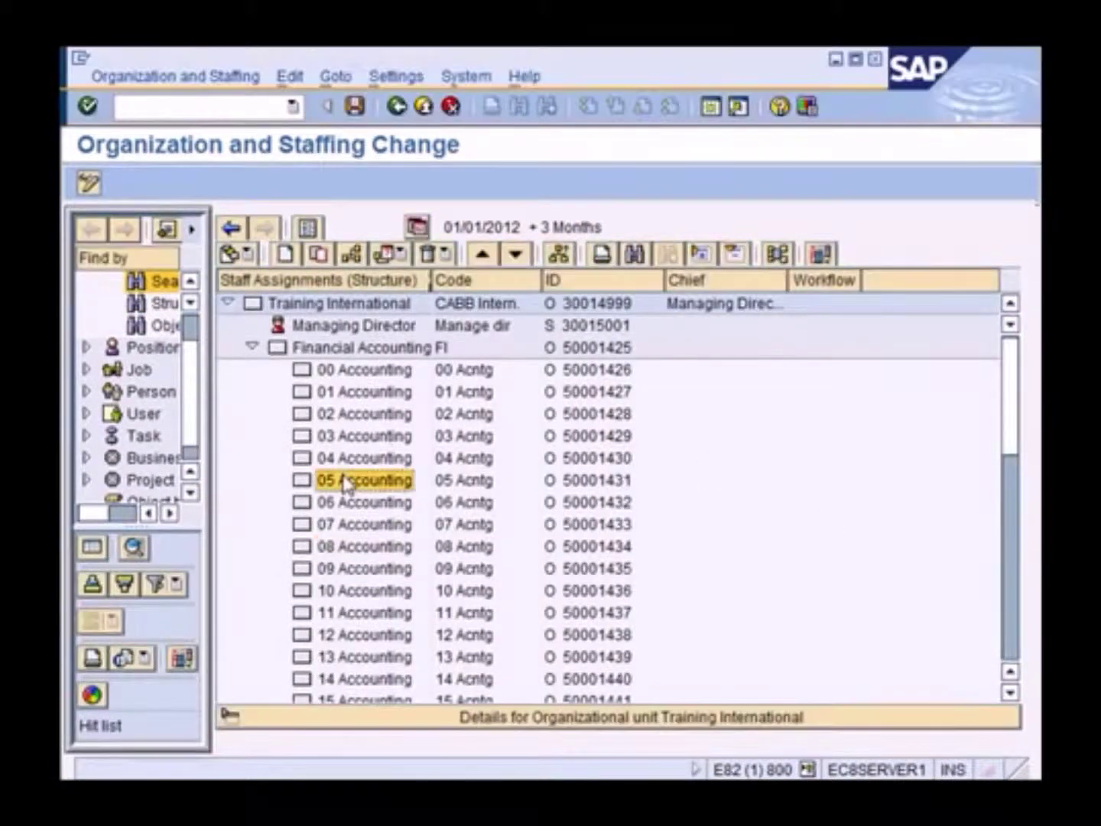
scroll(356, 490, "down", 3)
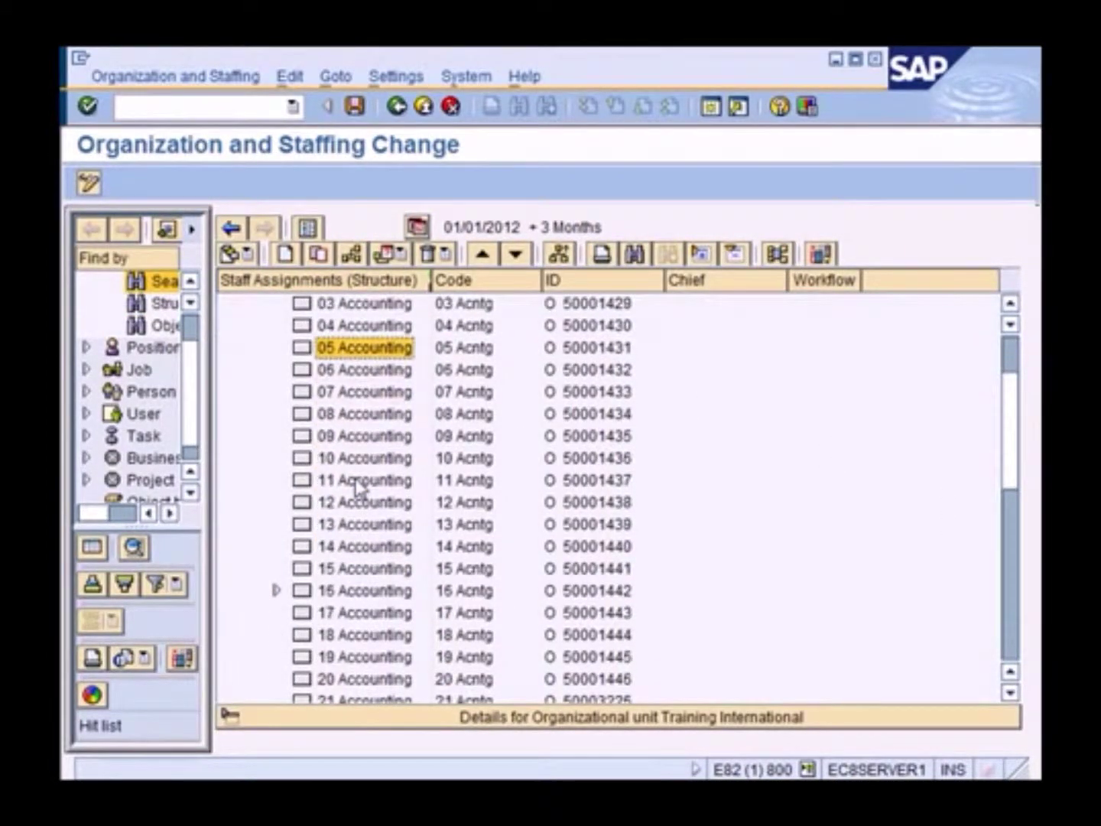
left_click_drag(424, 279, 525, 279)
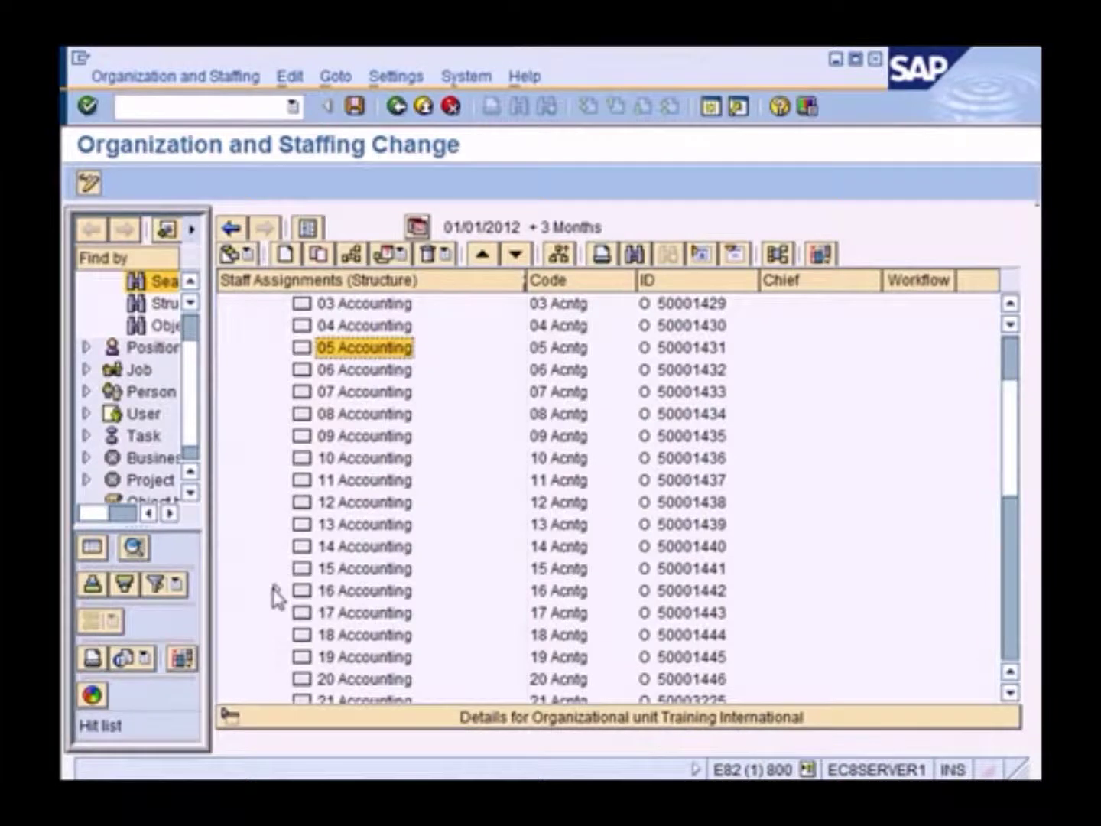
double_click(336, 591)
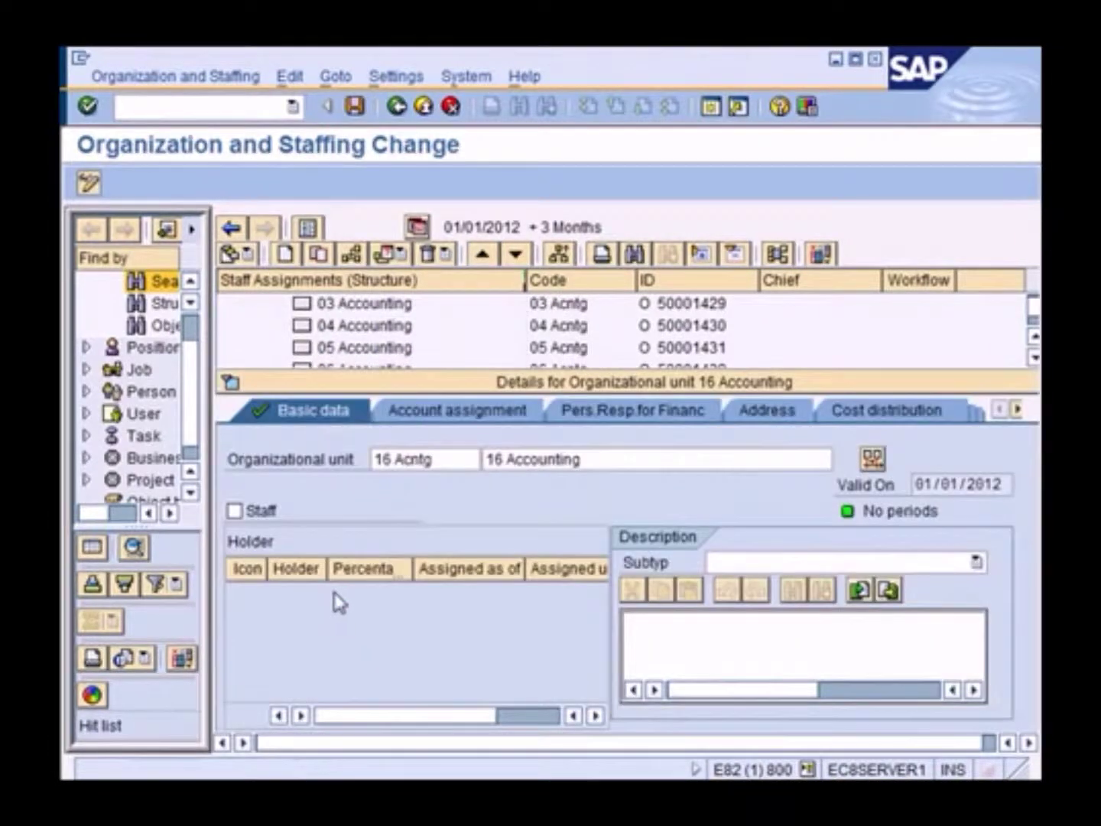
left_click(447, 386)
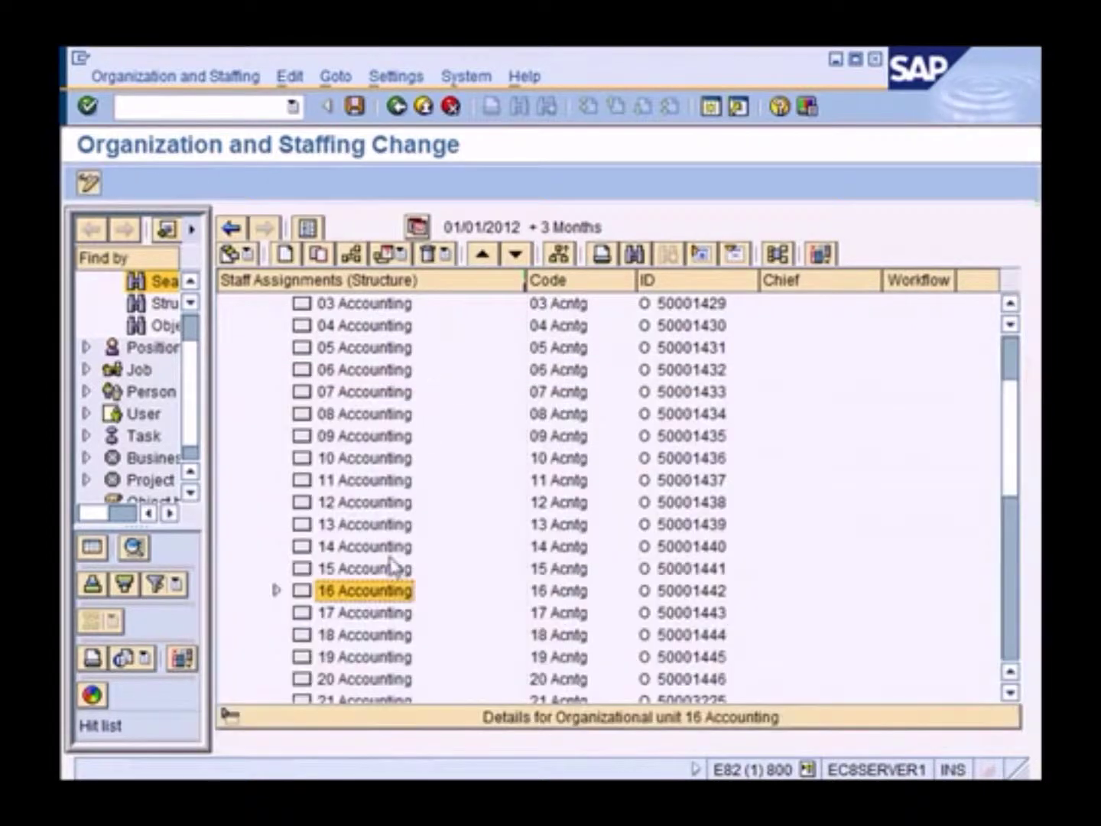
left_click(277, 591)
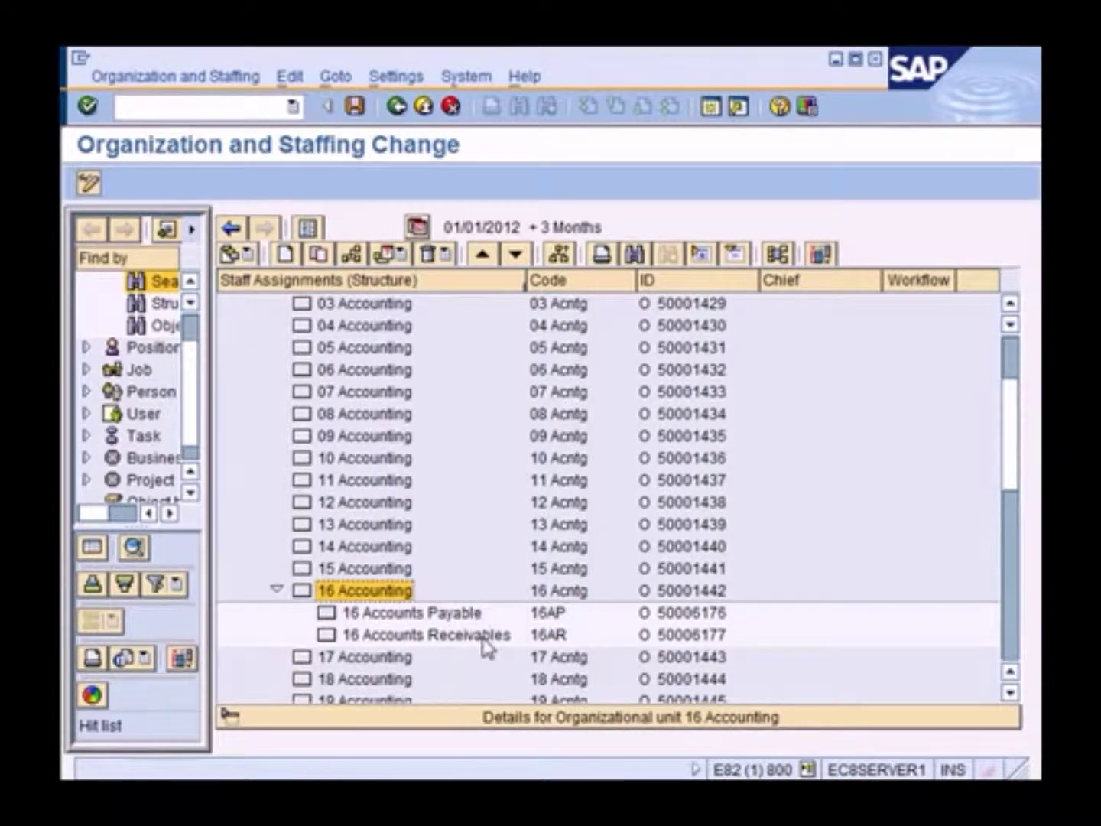
left_click(440, 619)
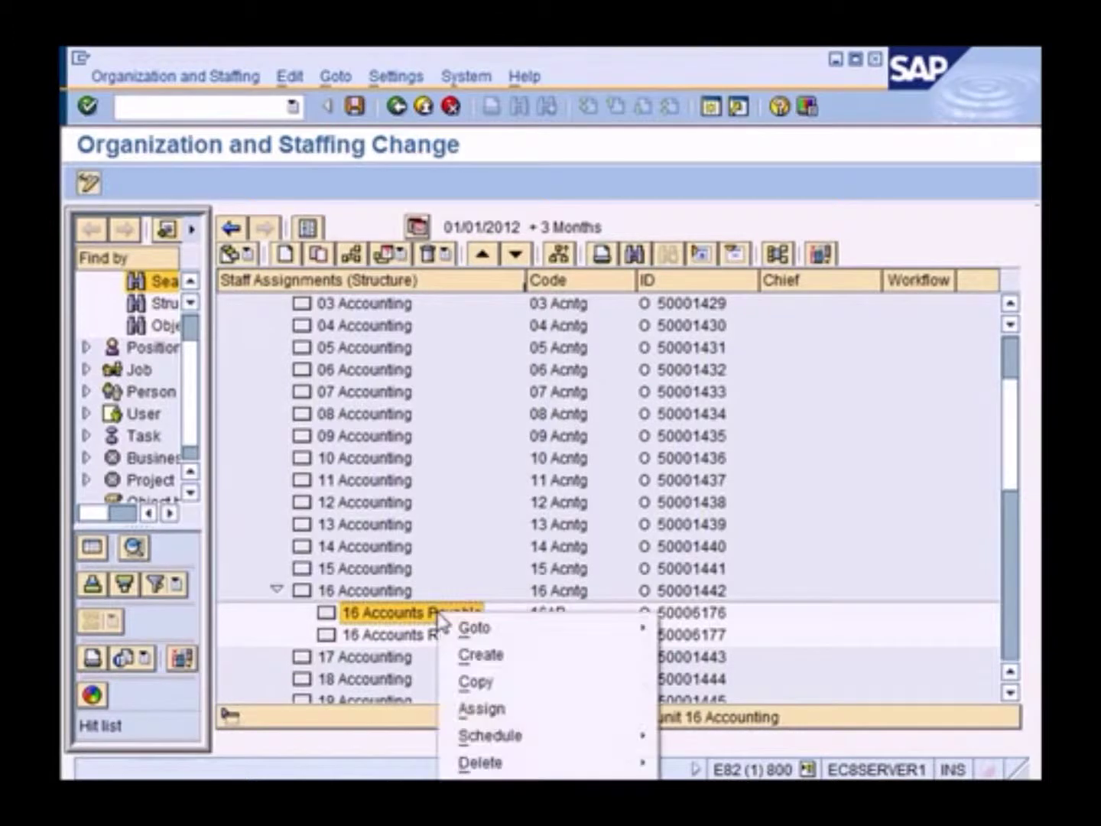
right_click(440, 619)
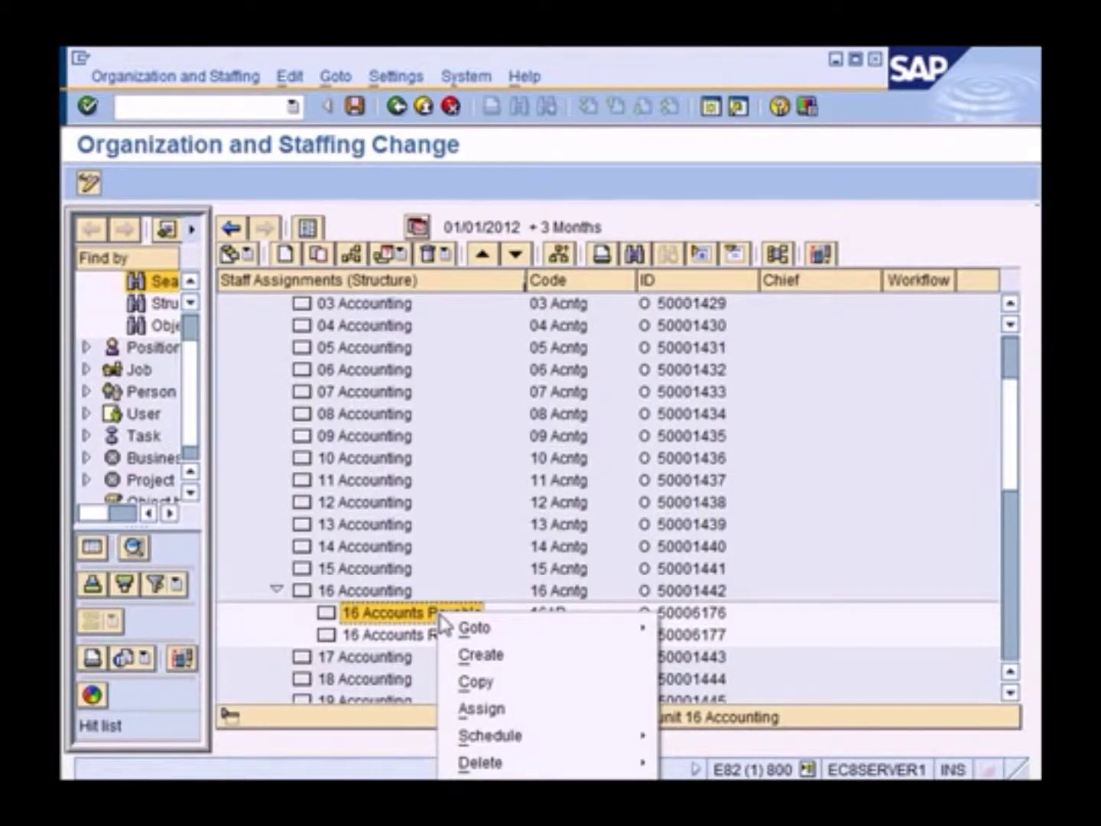
left_click(486, 663)
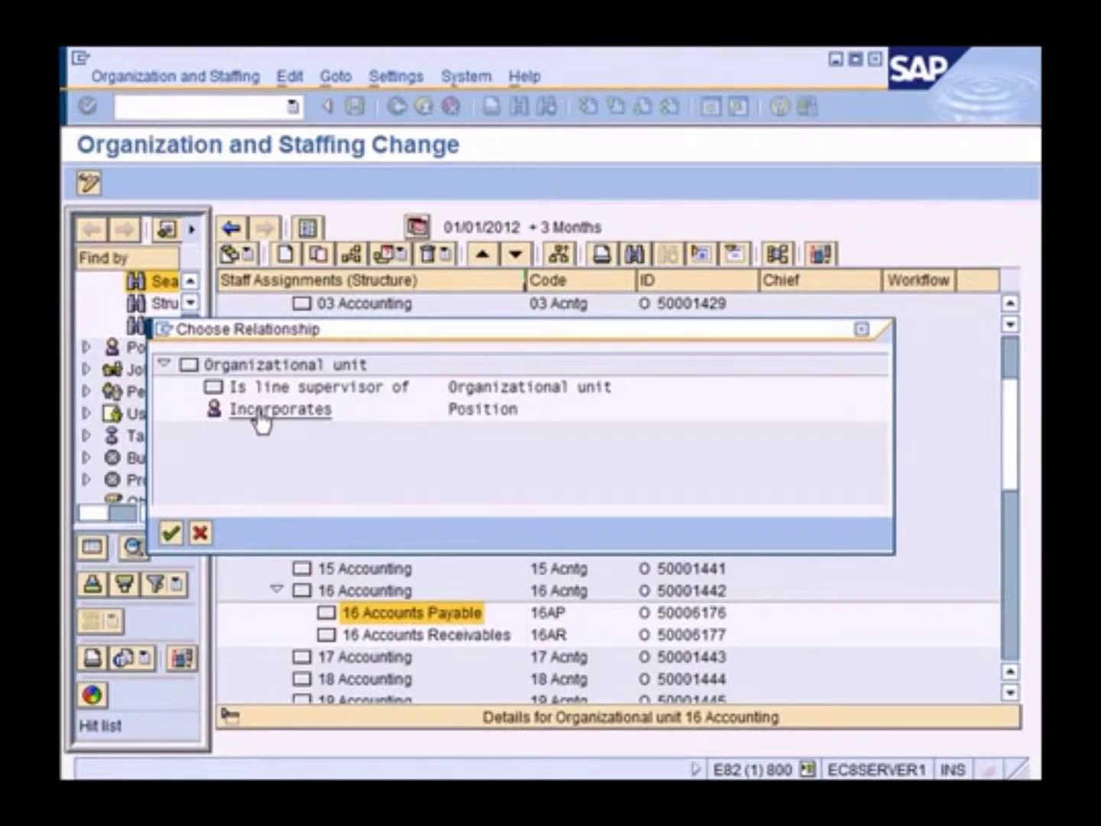
left_click(201, 534)
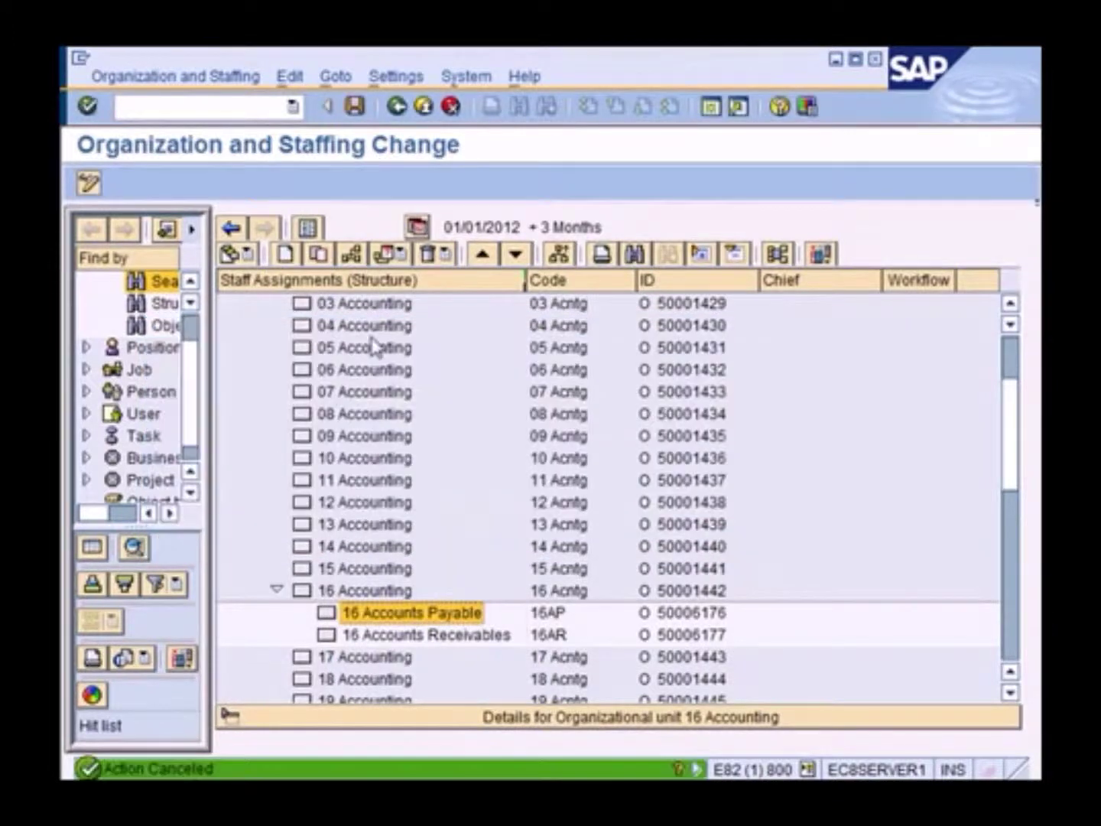
left_click(417, 227)
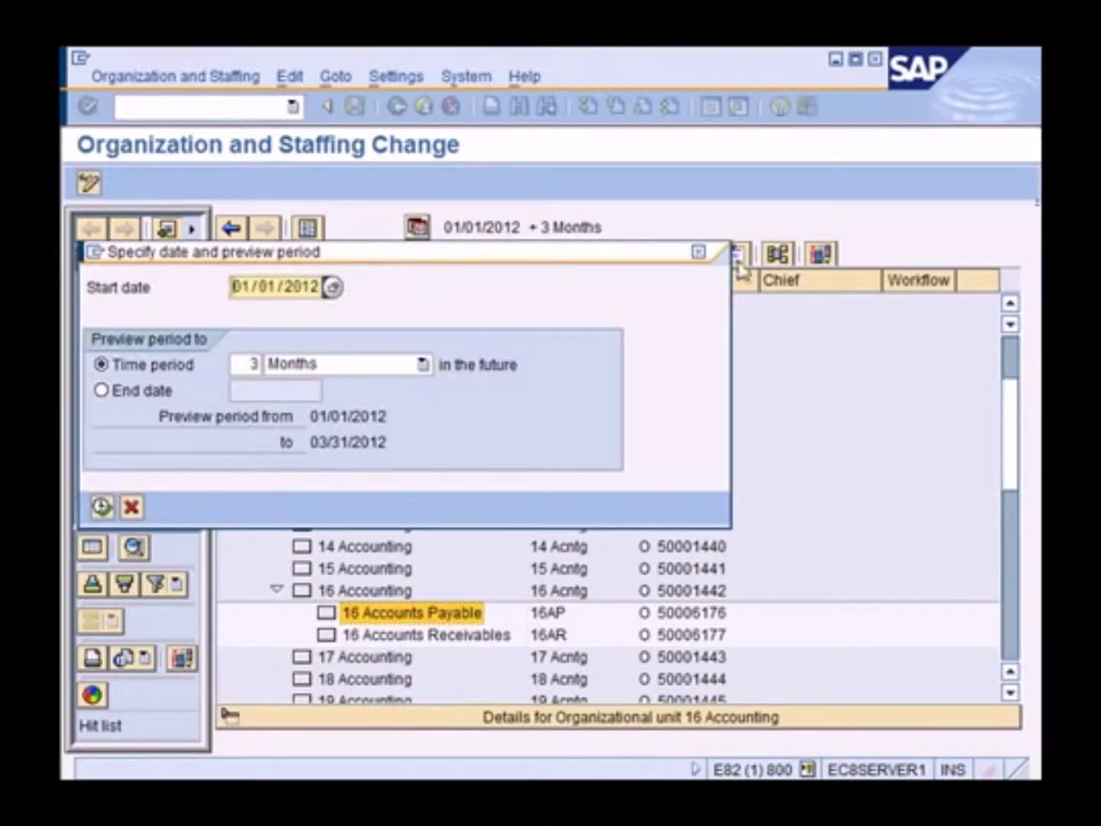
left_click(699, 251)
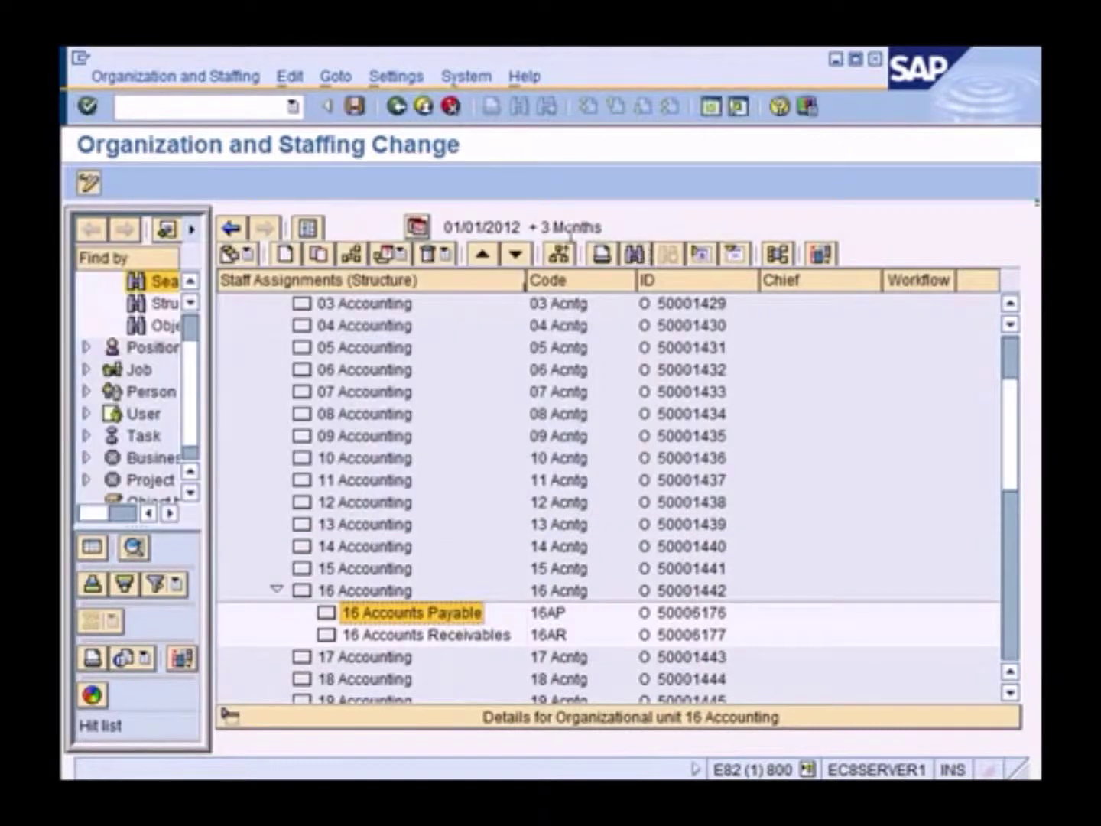
left_click(309, 230)
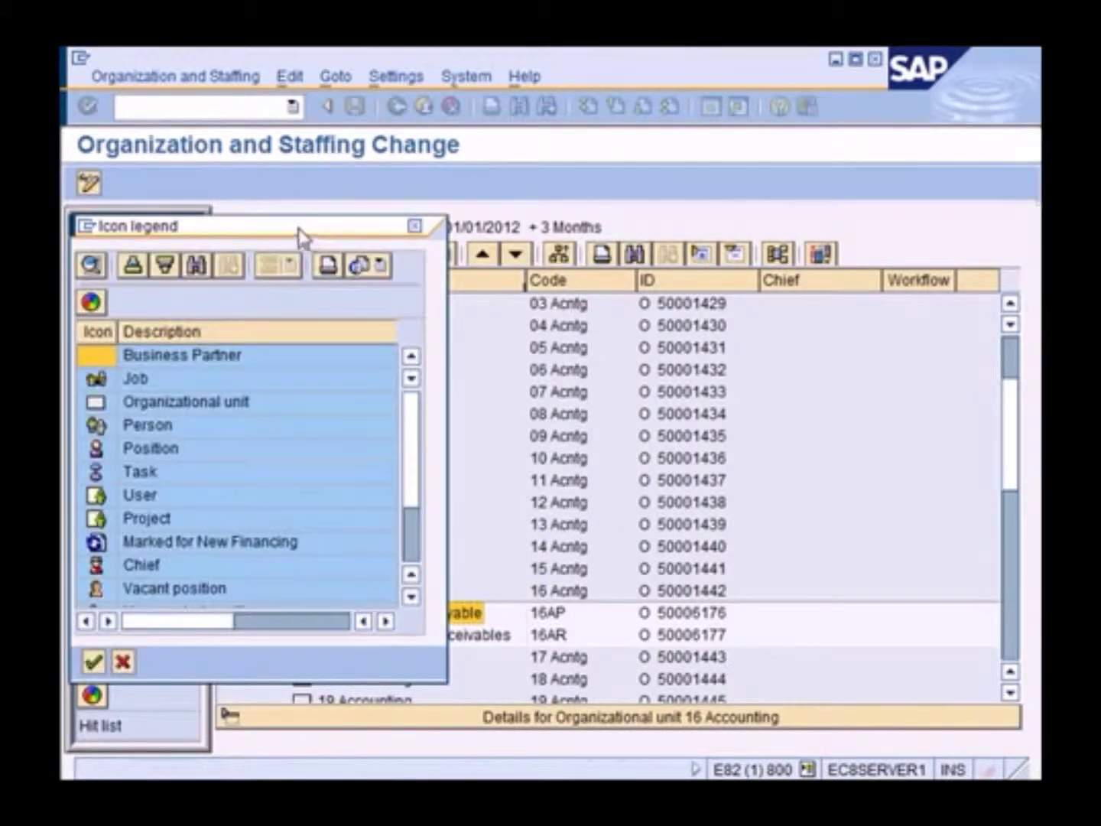
left_click_drag(301, 238, 459, 232)
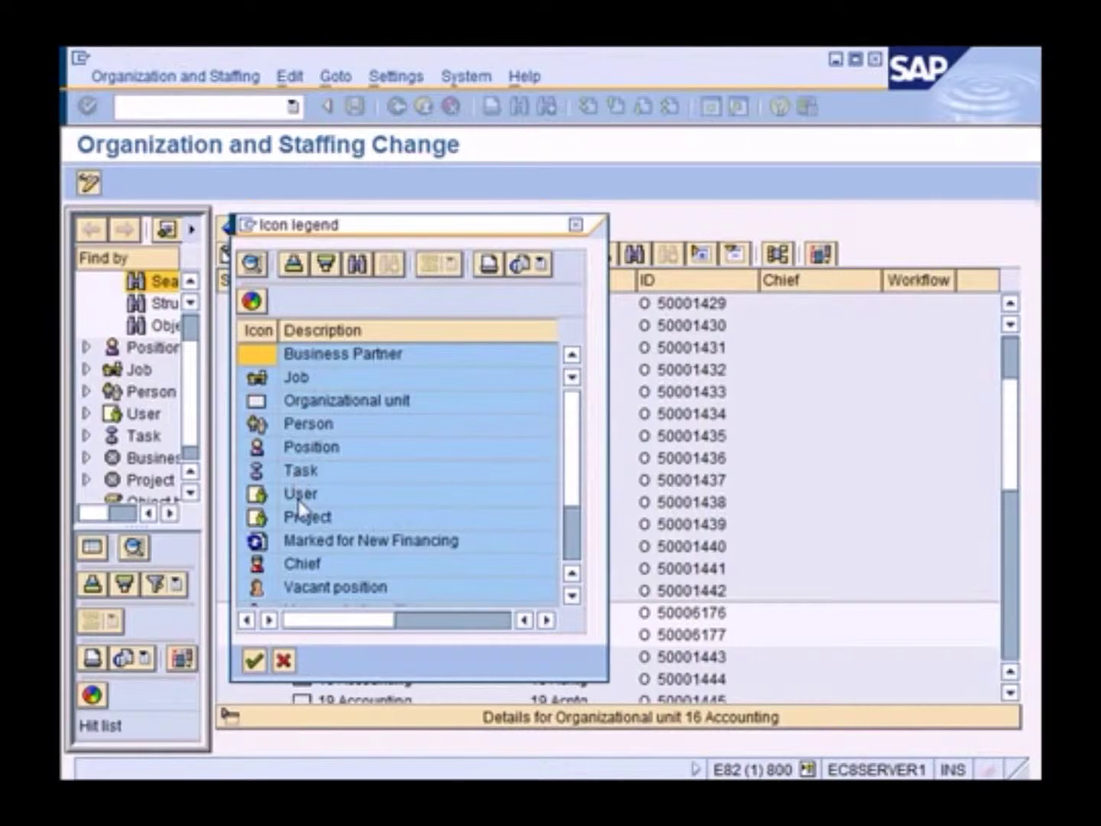
left_click(261, 449)
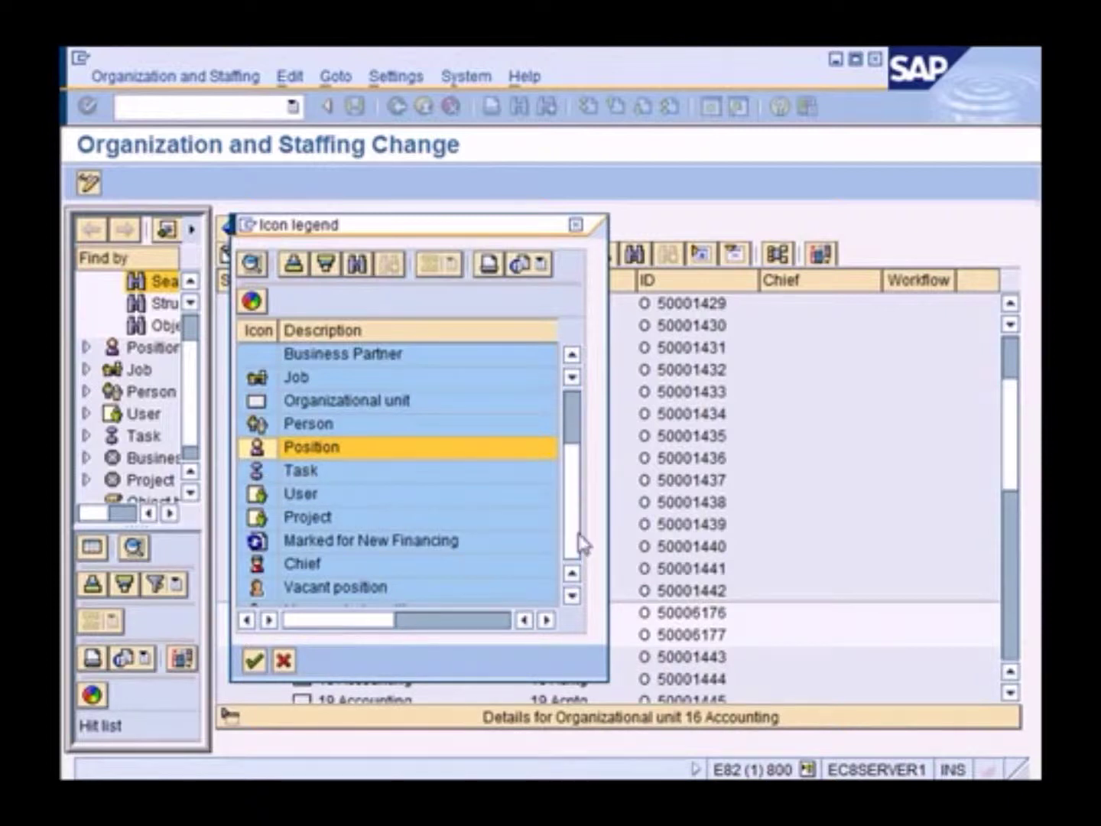
scroll(581, 545, "down", 2)
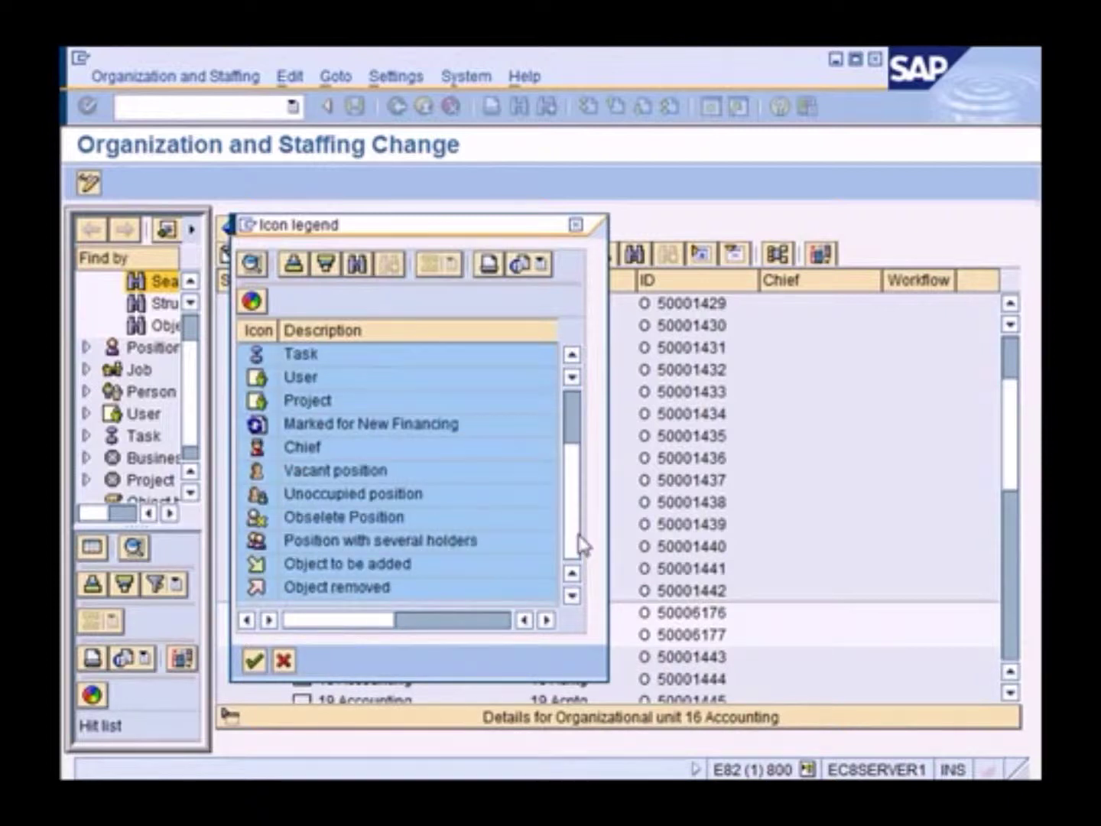
left_click(284, 660)
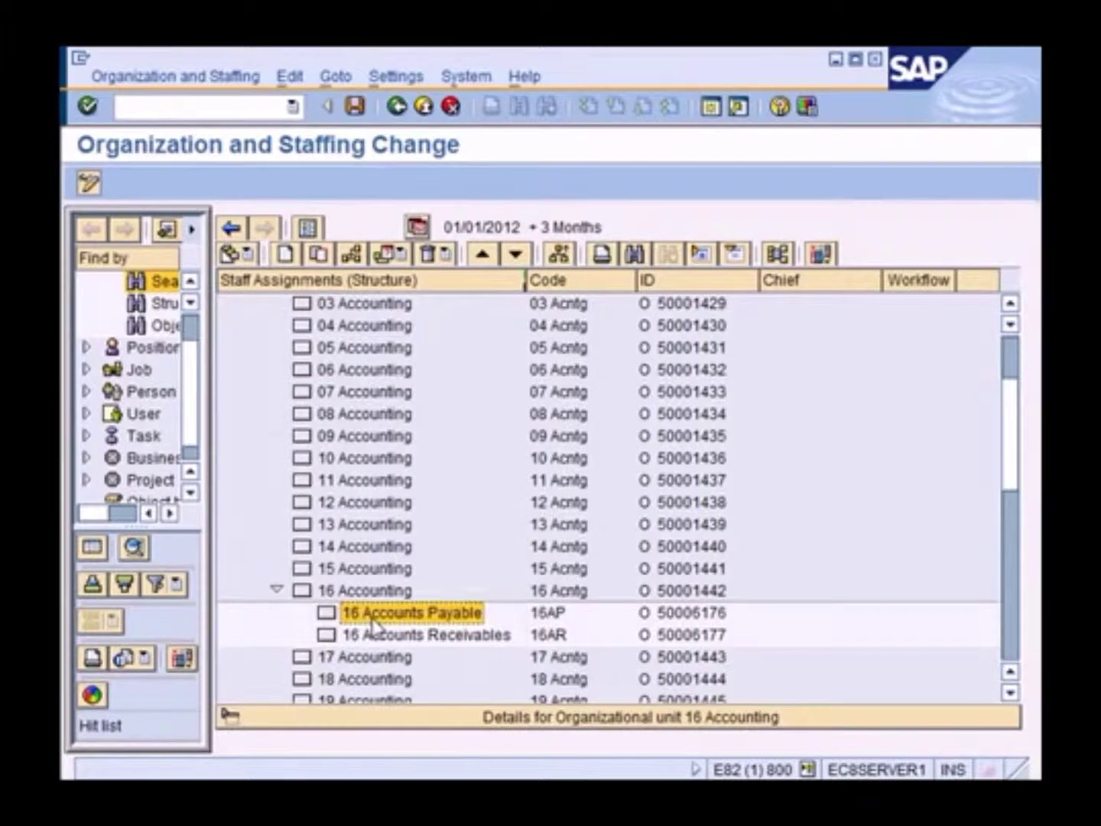
Create a new position under 16 Accounts Payable via the Incorporates relationship
right_click(370, 617)
left_click(435, 663)
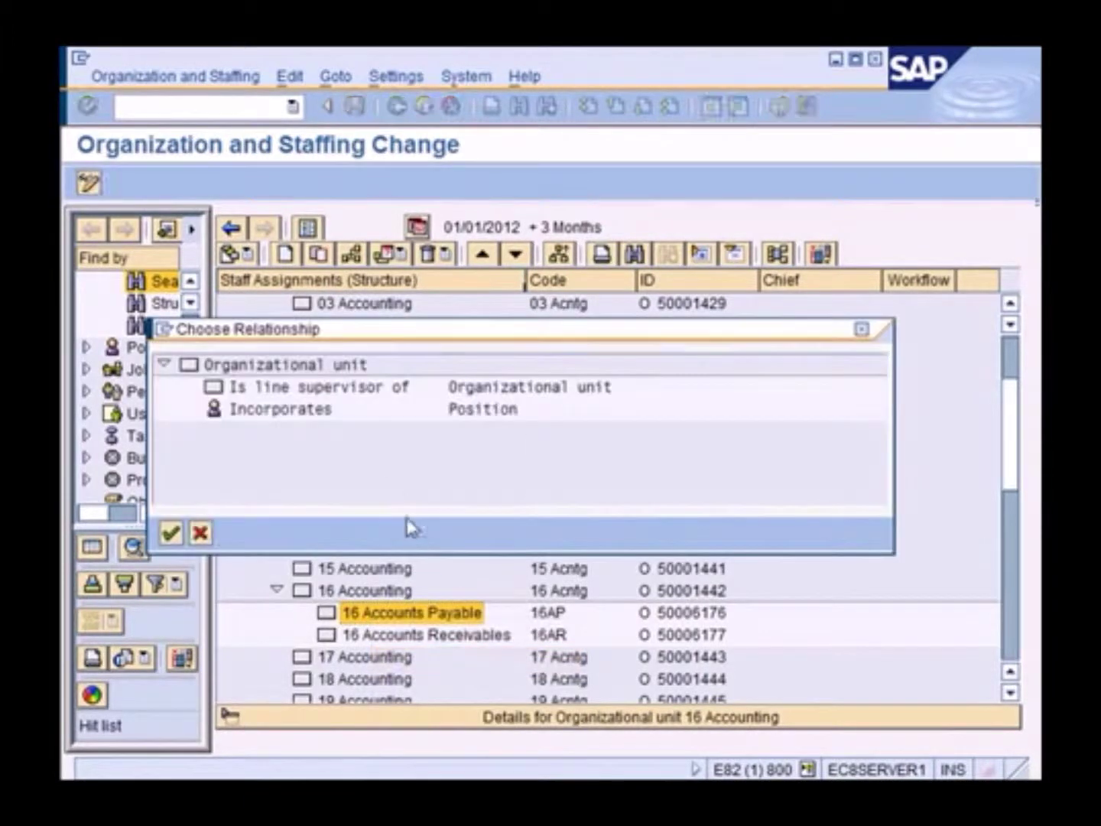
left_click(320, 412)
double_click(320, 413)
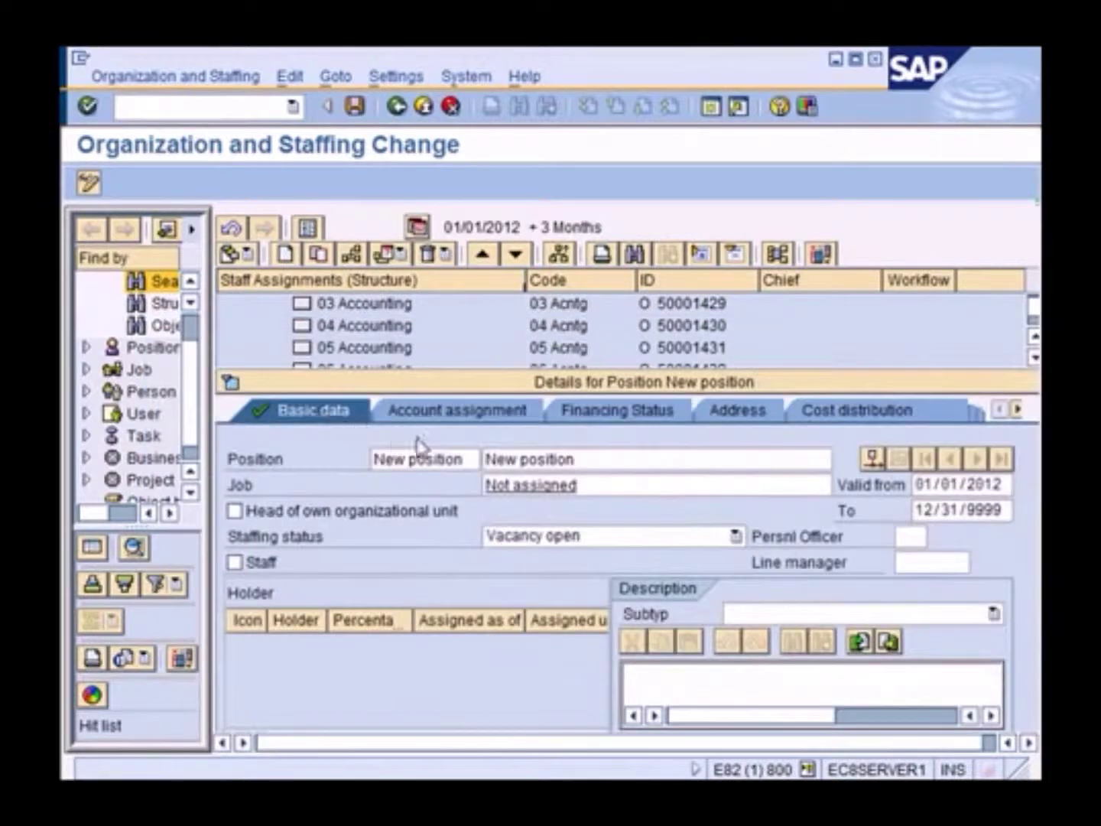
Name the position 16 AP Dir, '16 AP Director'
left_click(471, 458)
left_click_drag(473, 458, 361, 458)
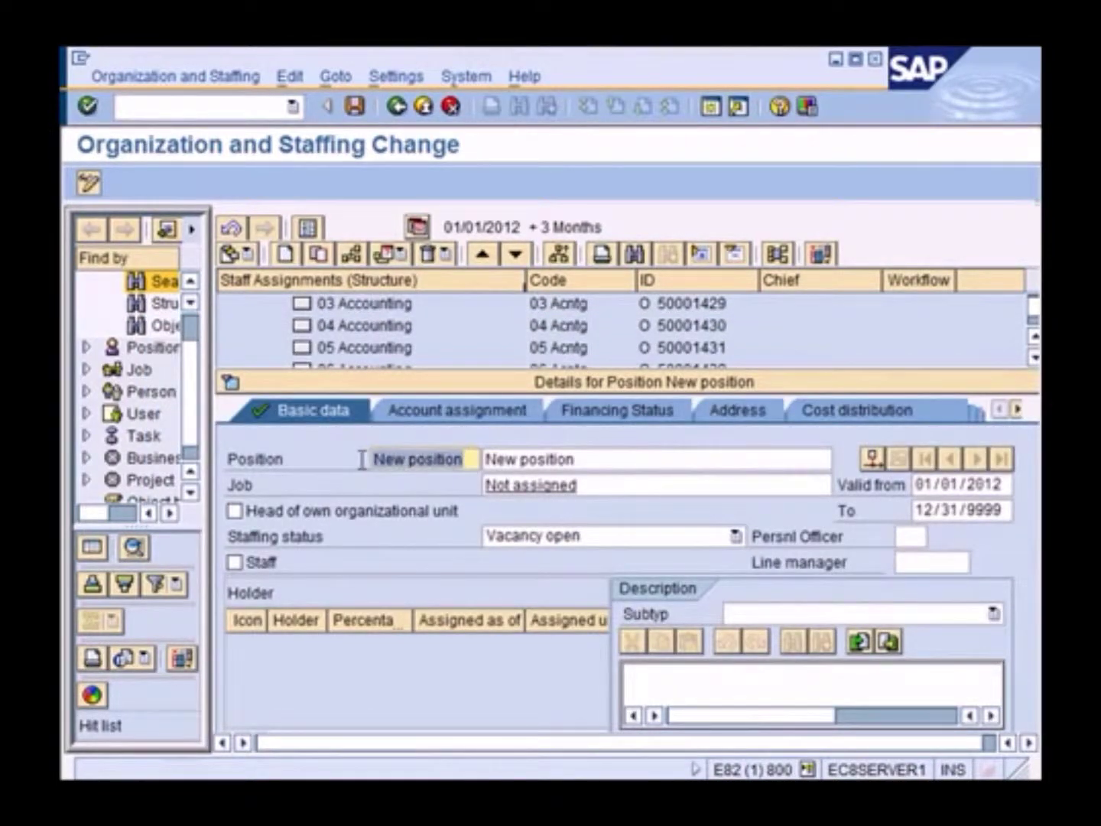
type("16")
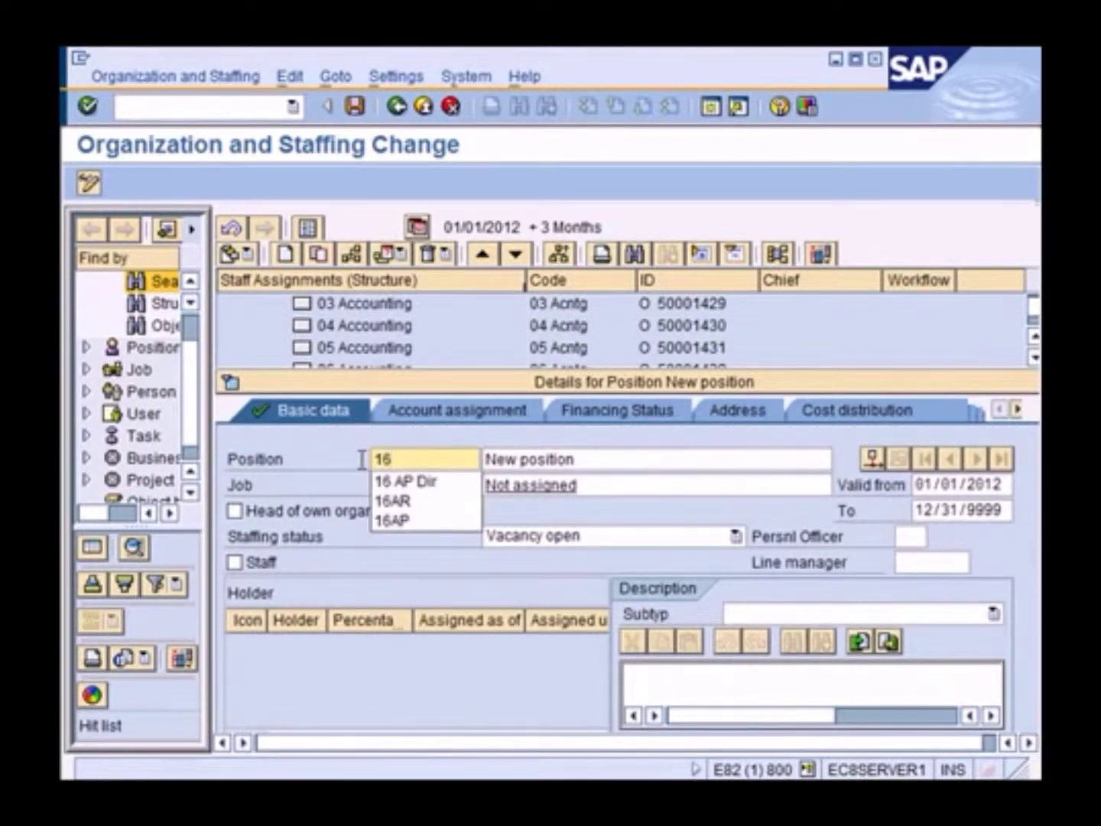
left_click(395, 481)
left_click_drag(589, 457, 451, 458)
type("16")
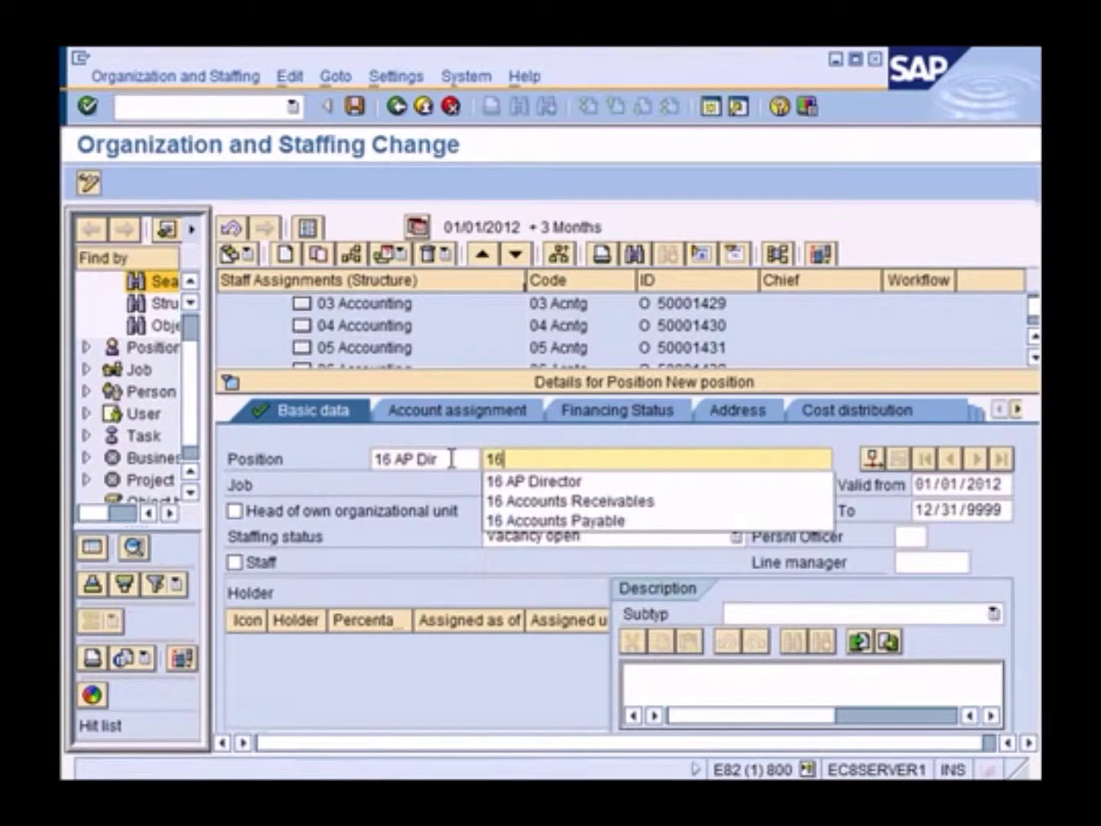
key("Down")
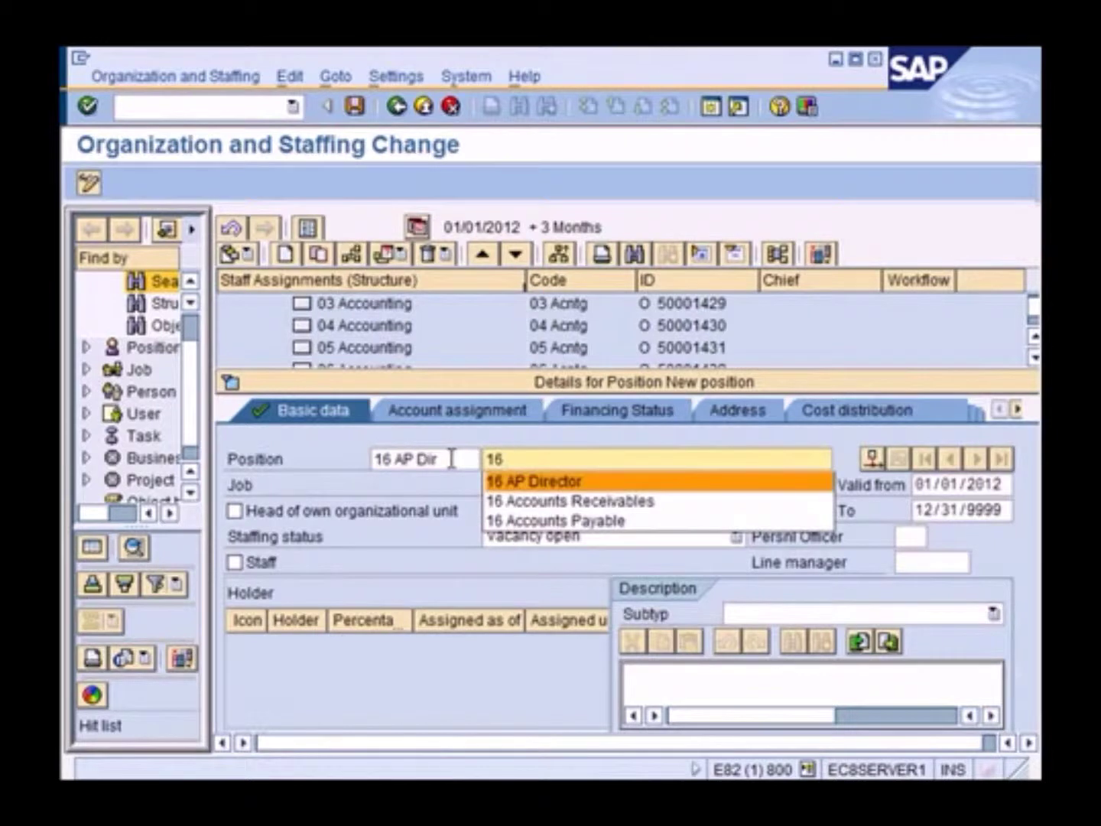
key("Return")
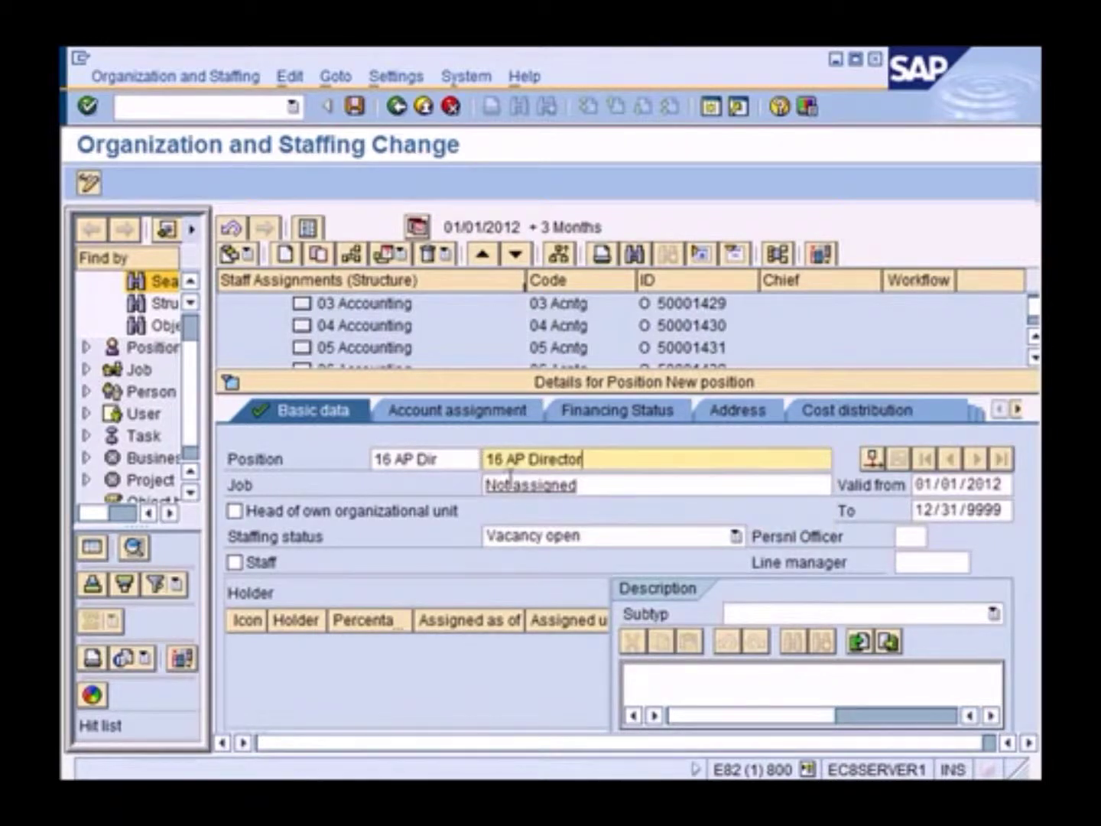
Assign job 50 Director from the 50* search results and save the position
left_click_drag(593, 484, 467, 484)
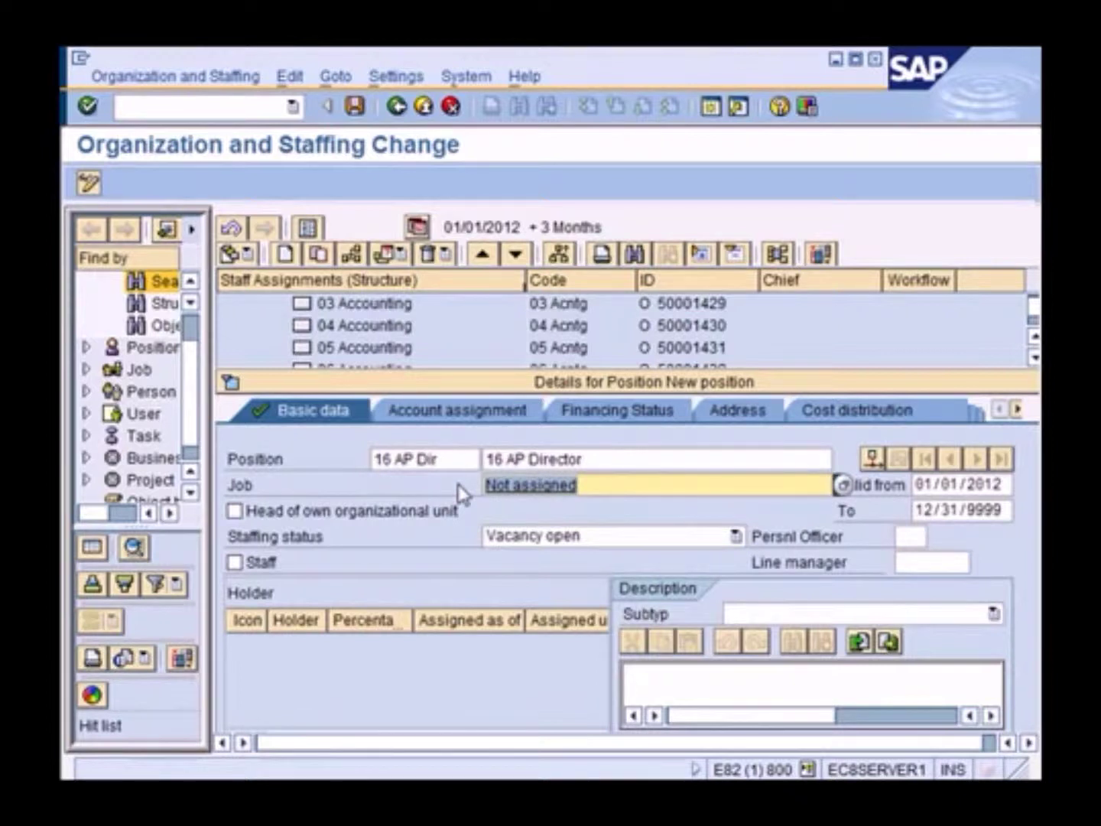
type("50")
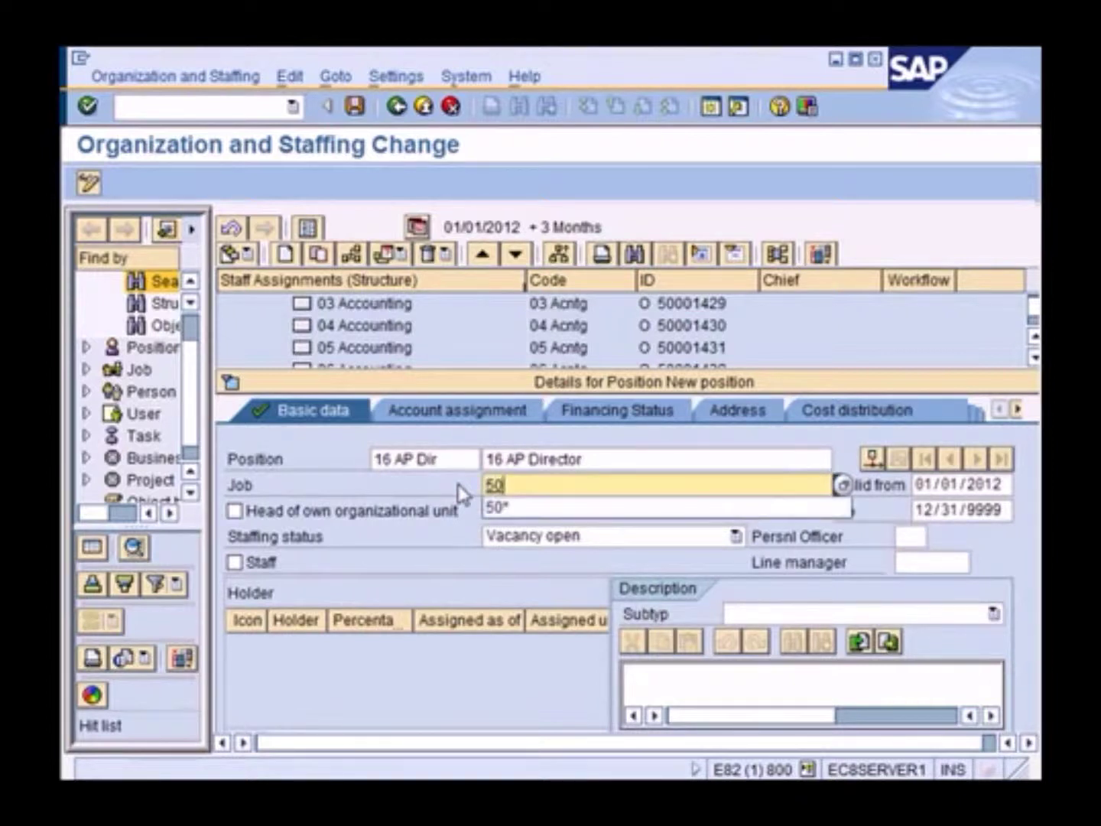
type("*")
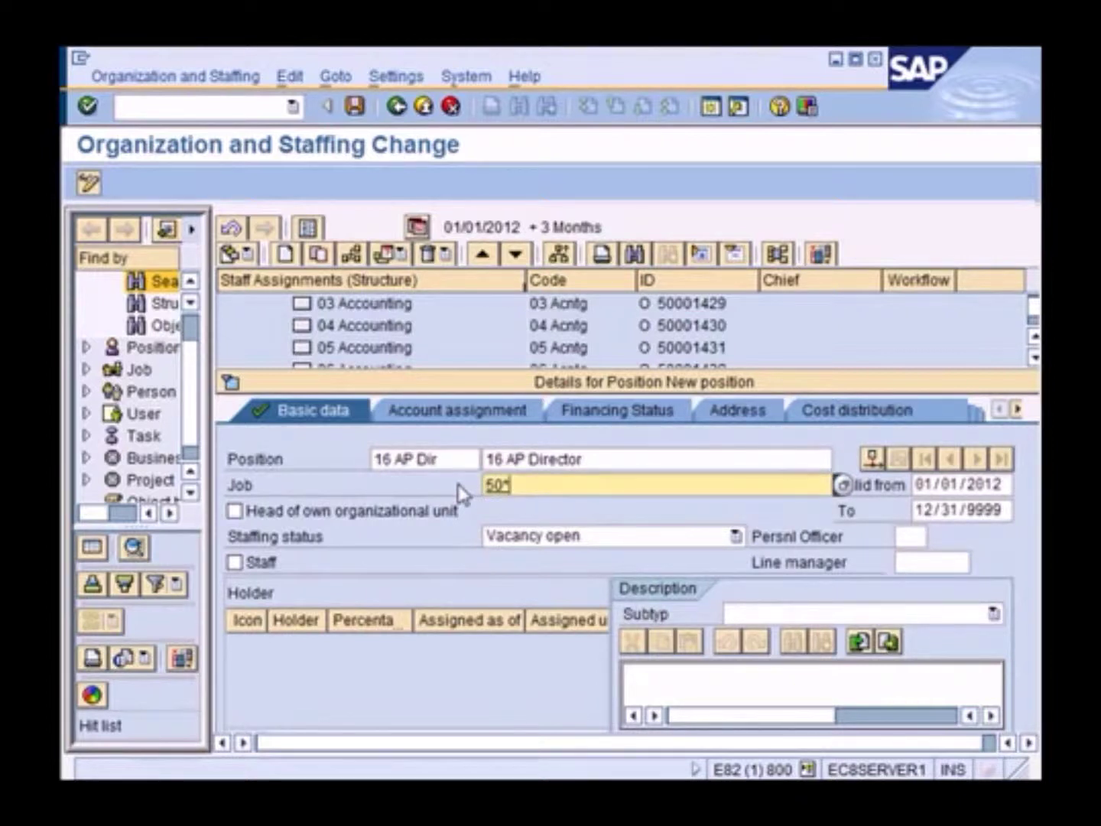
key("Return")
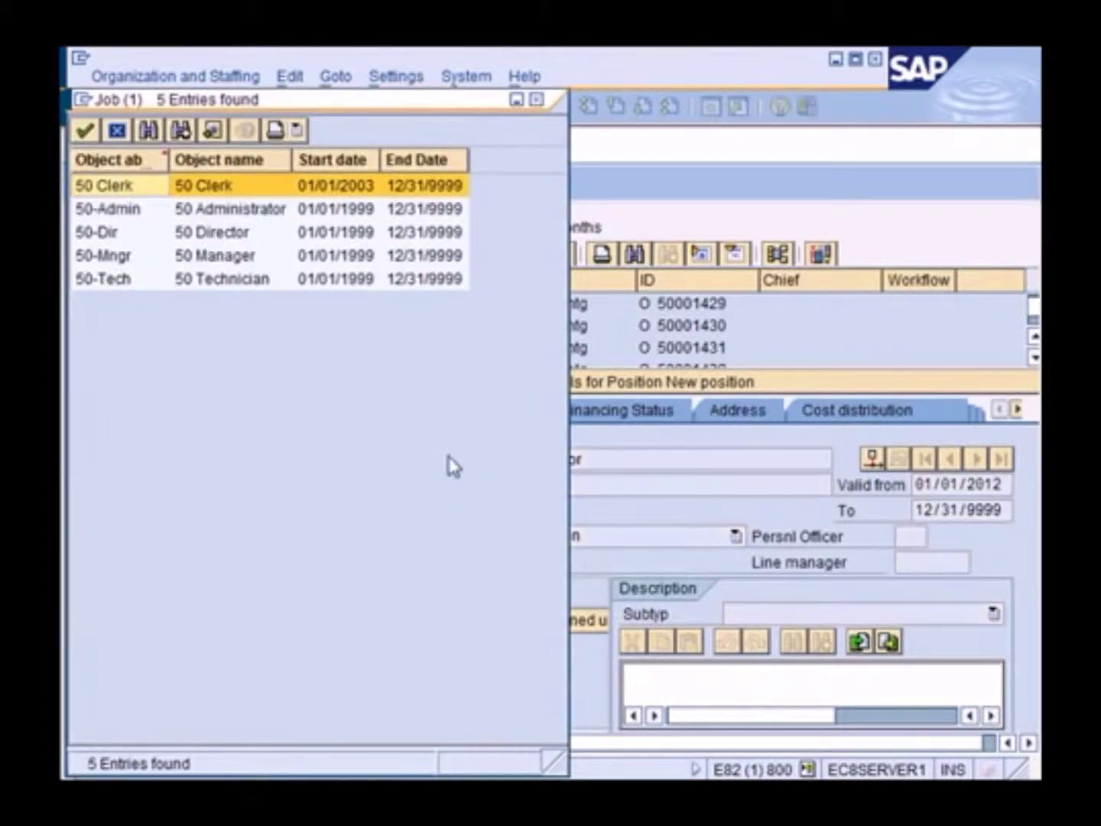
left_click_drag(345, 112, 610, 131)
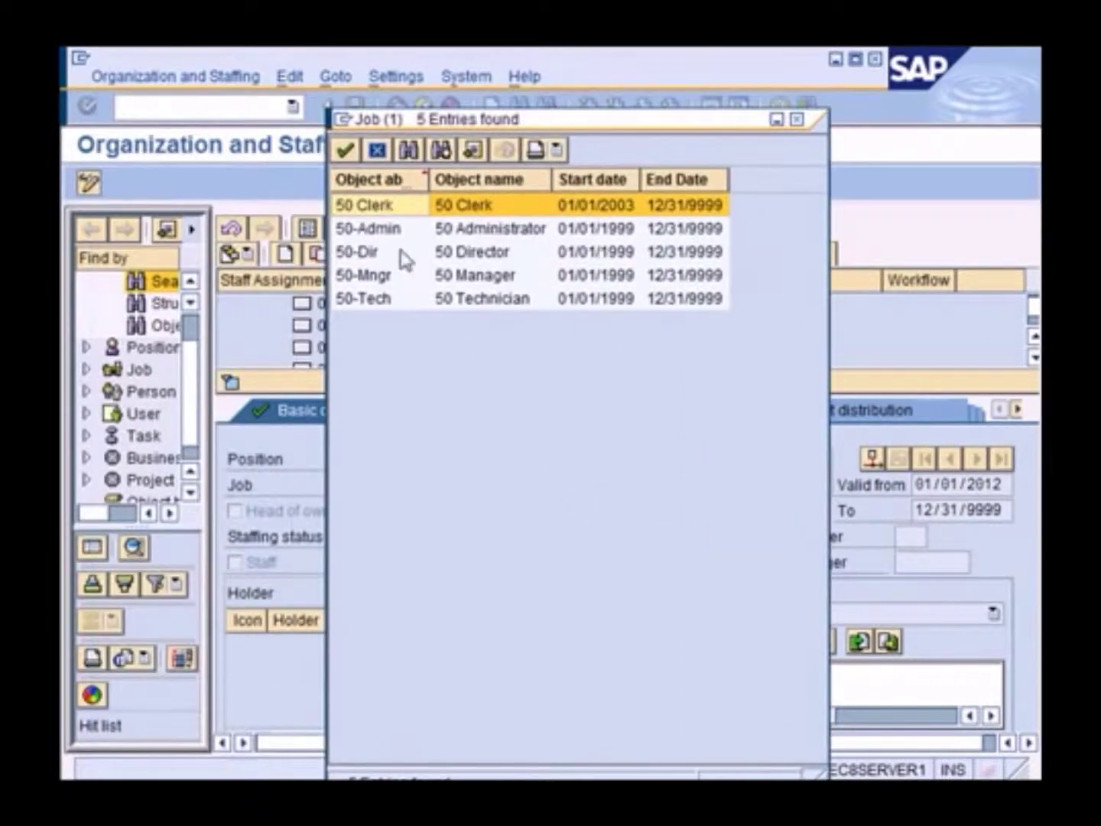
left_click(365, 260)
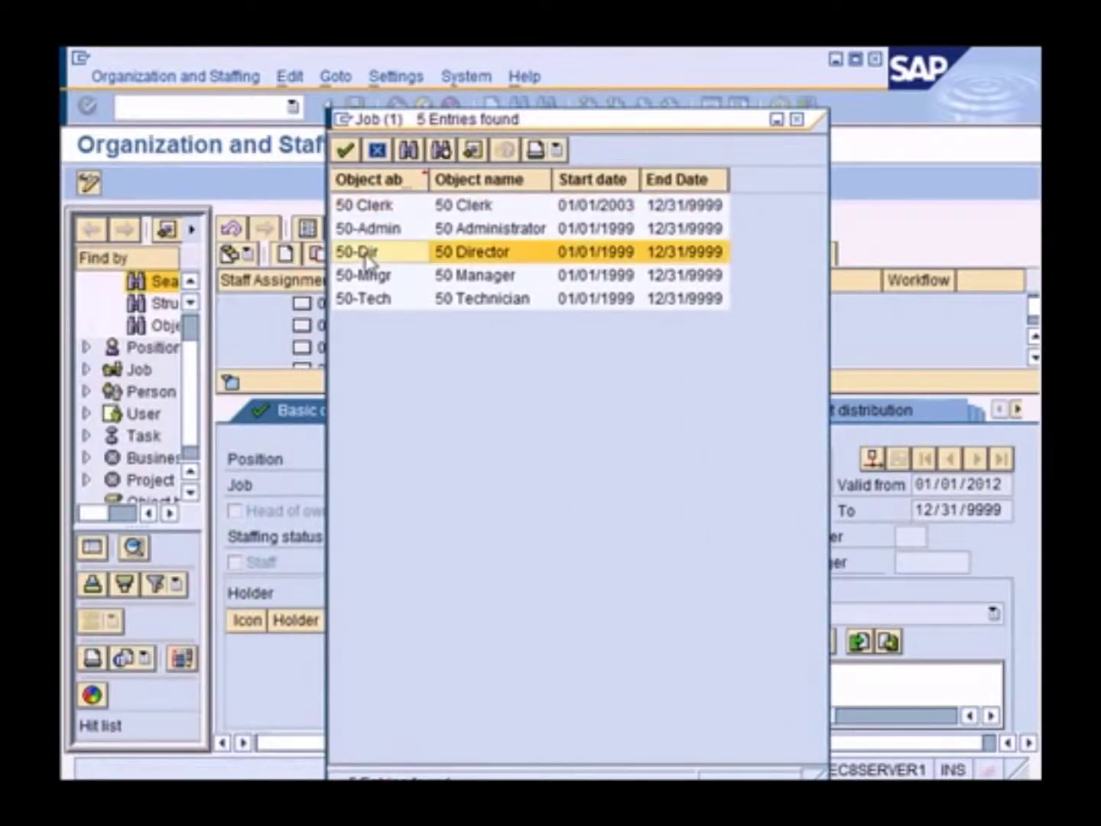
double_click(489, 256)
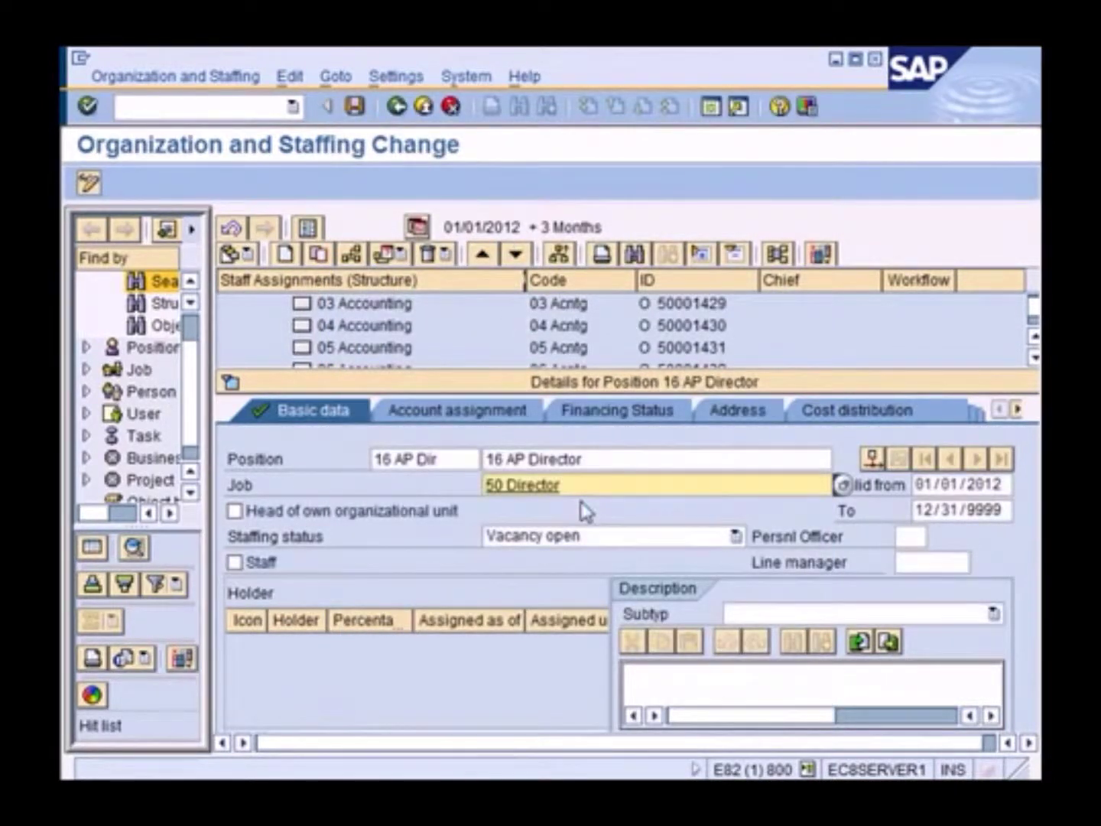
left_click(353, 106)
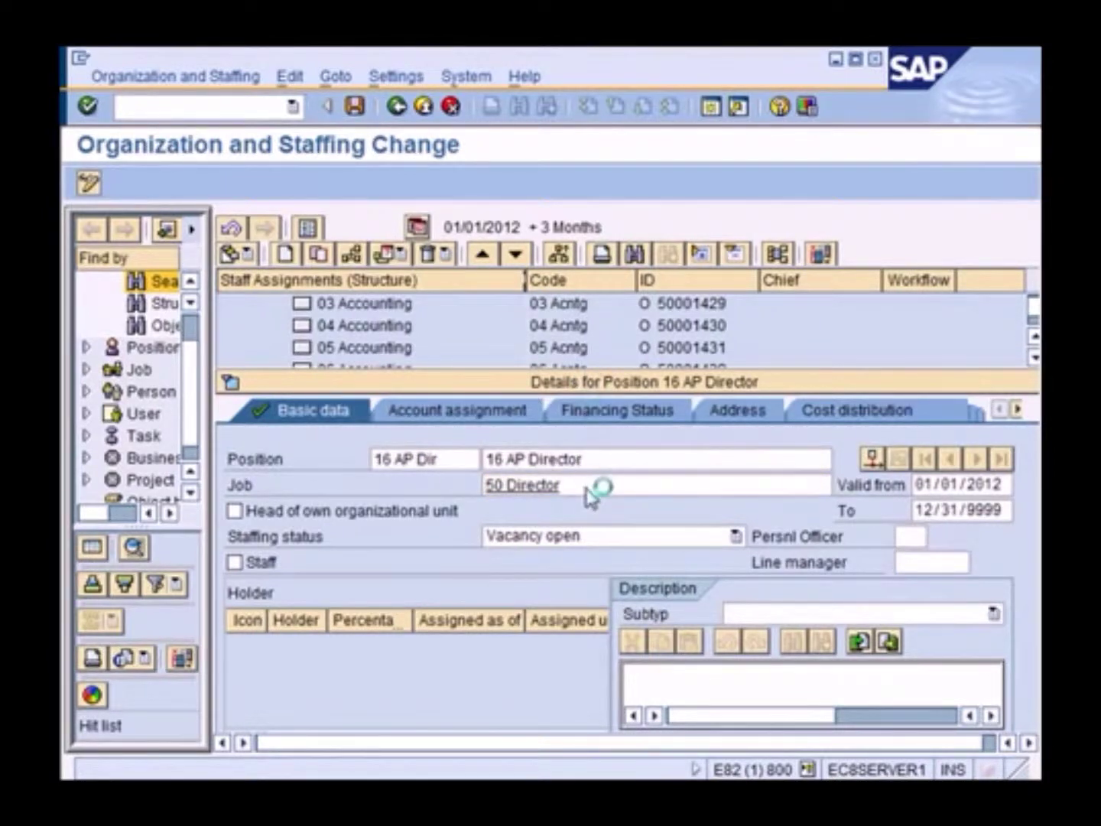
Collapse the position details and bring up the actions for 16 Accounts Payable
left_click(540, 384)
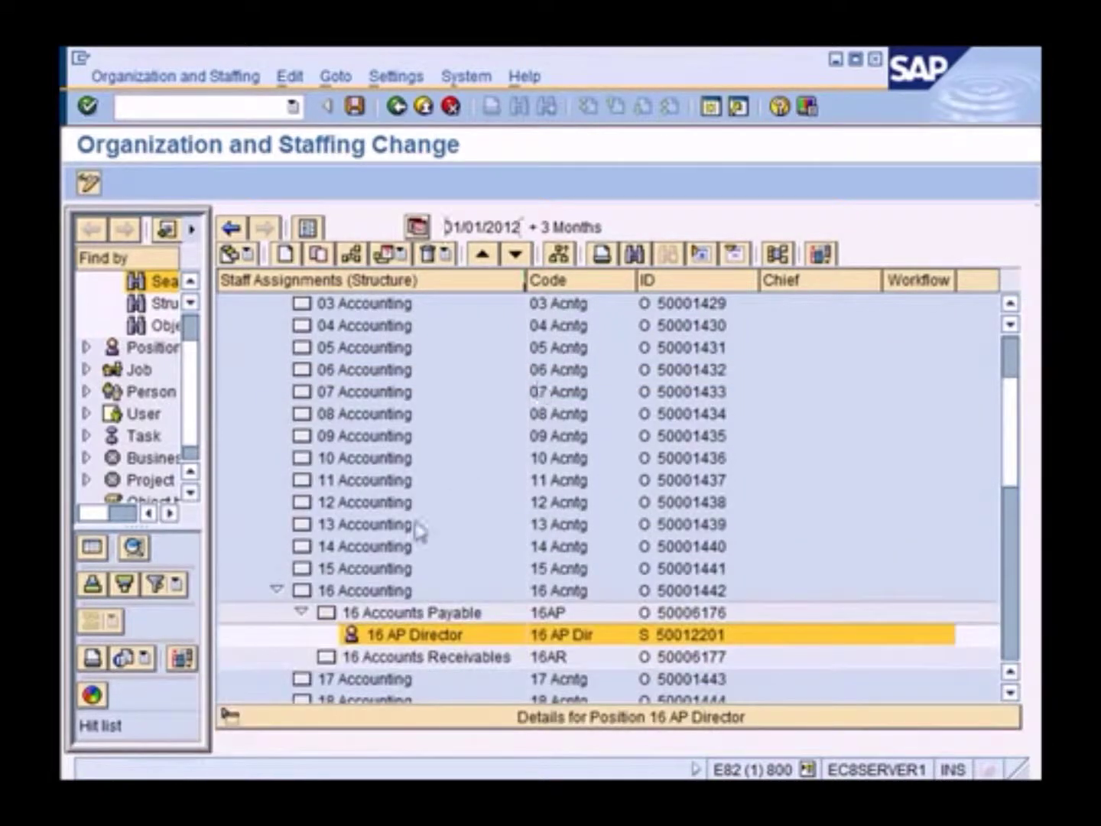
left_click(408, 615)
scroll(474, 582, "down", 3)
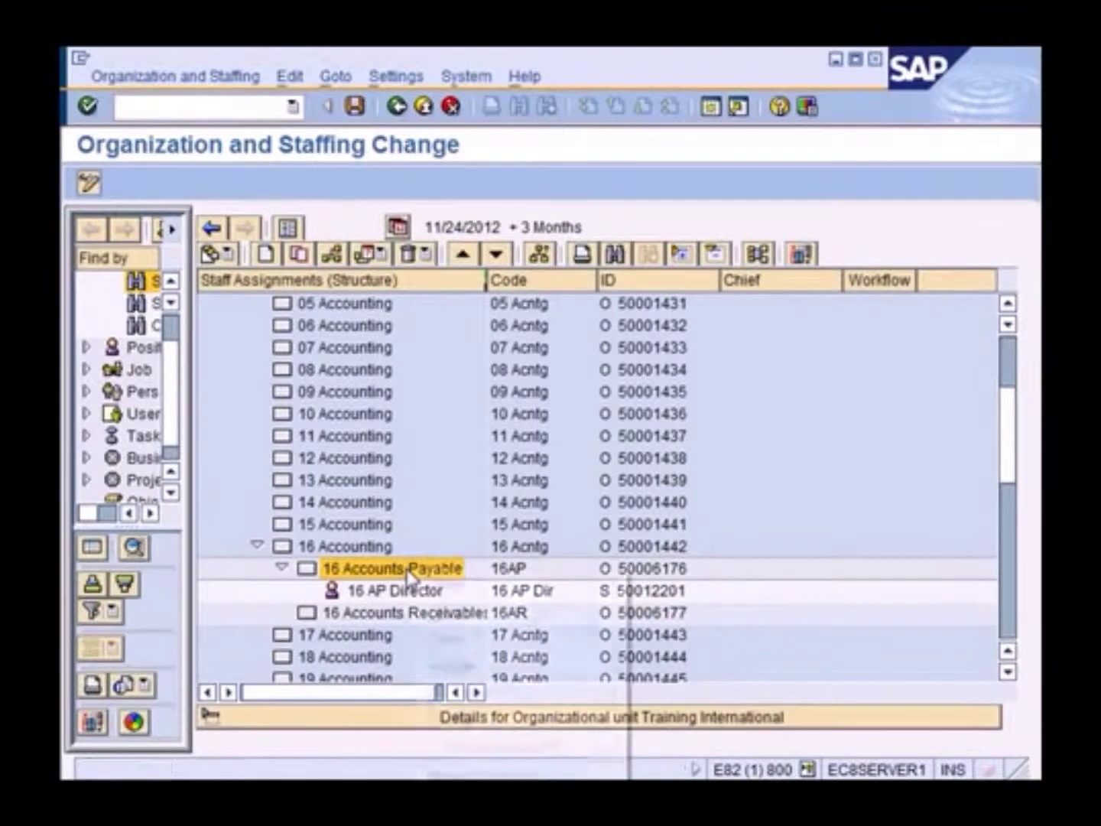
right_click(408, 570)
Create a position under 16 Accounts Payable with short name 16 AP Mgr and long name 16 AP Manager
left_click(464, 614)
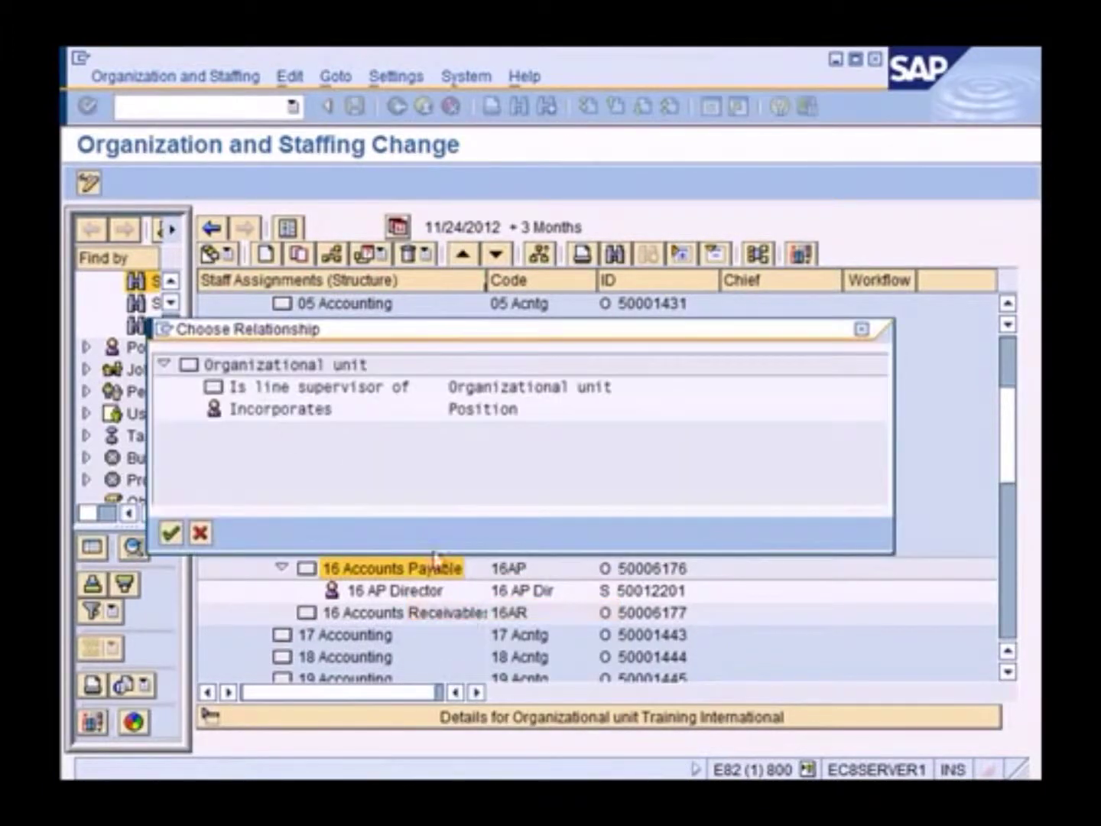
left_click(282, 413)
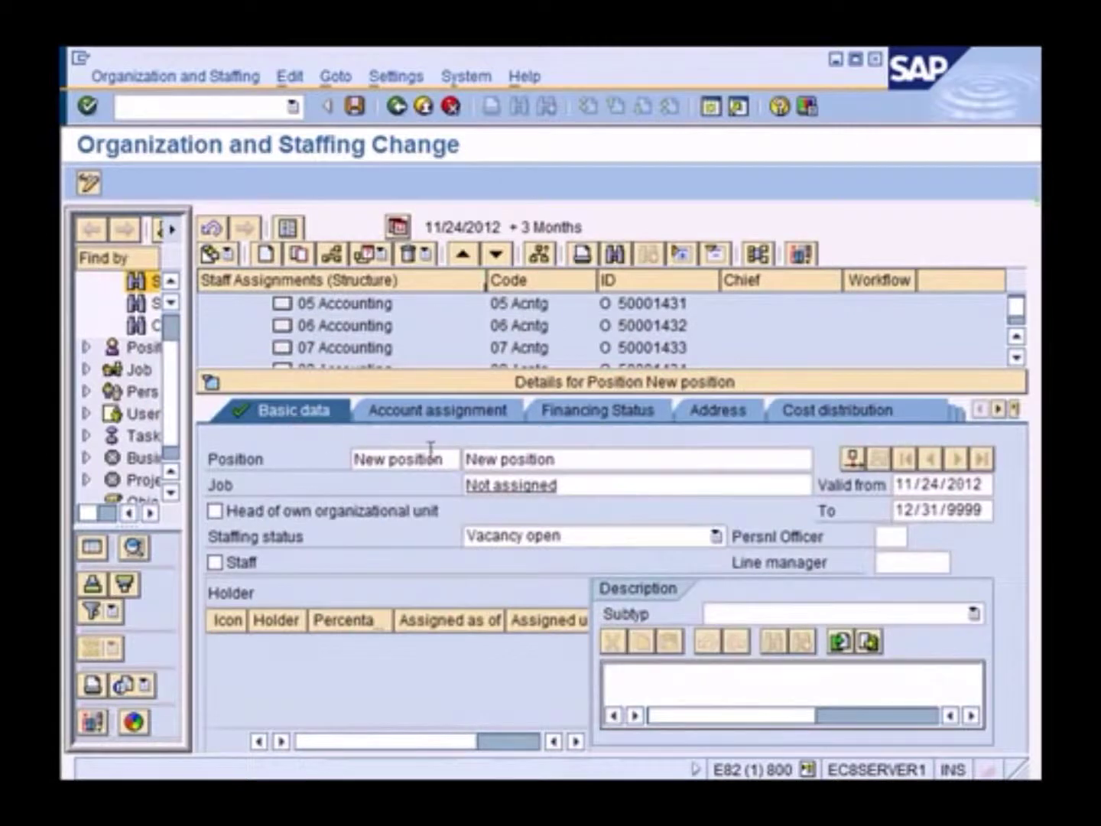
left_click_drag(445, 459, 299, 458)
type("16")
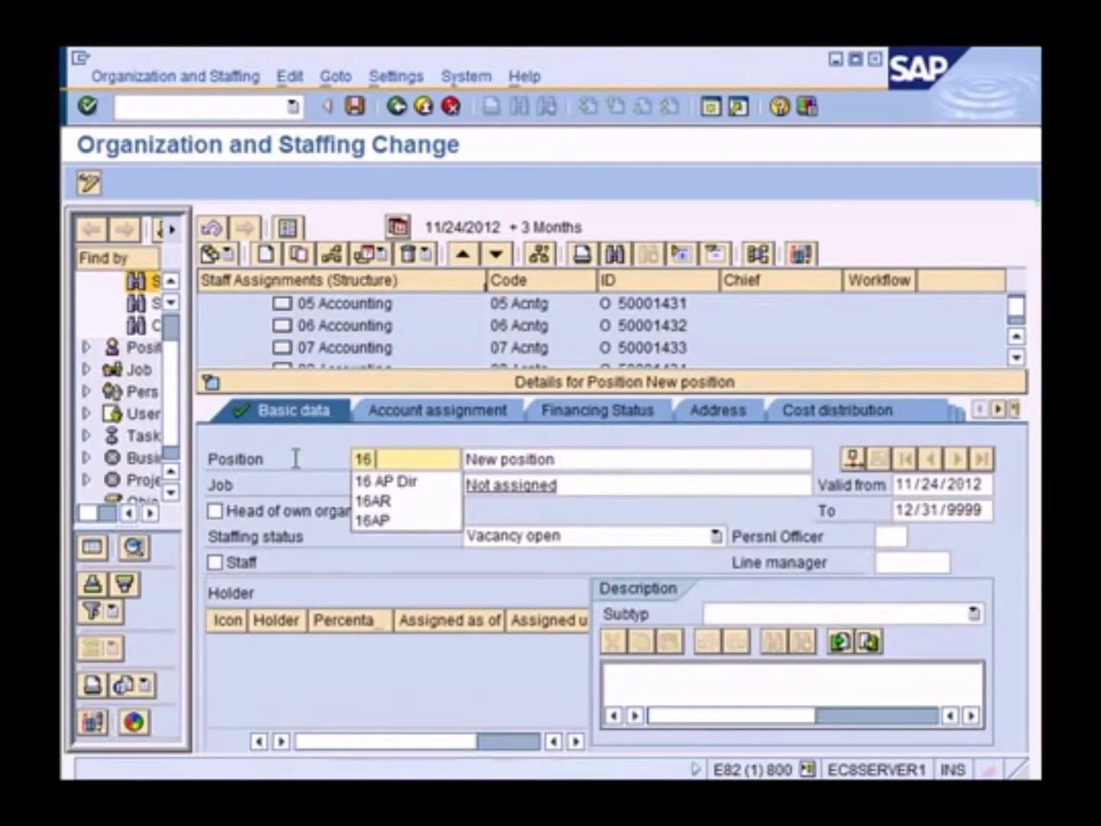
type("AP ")
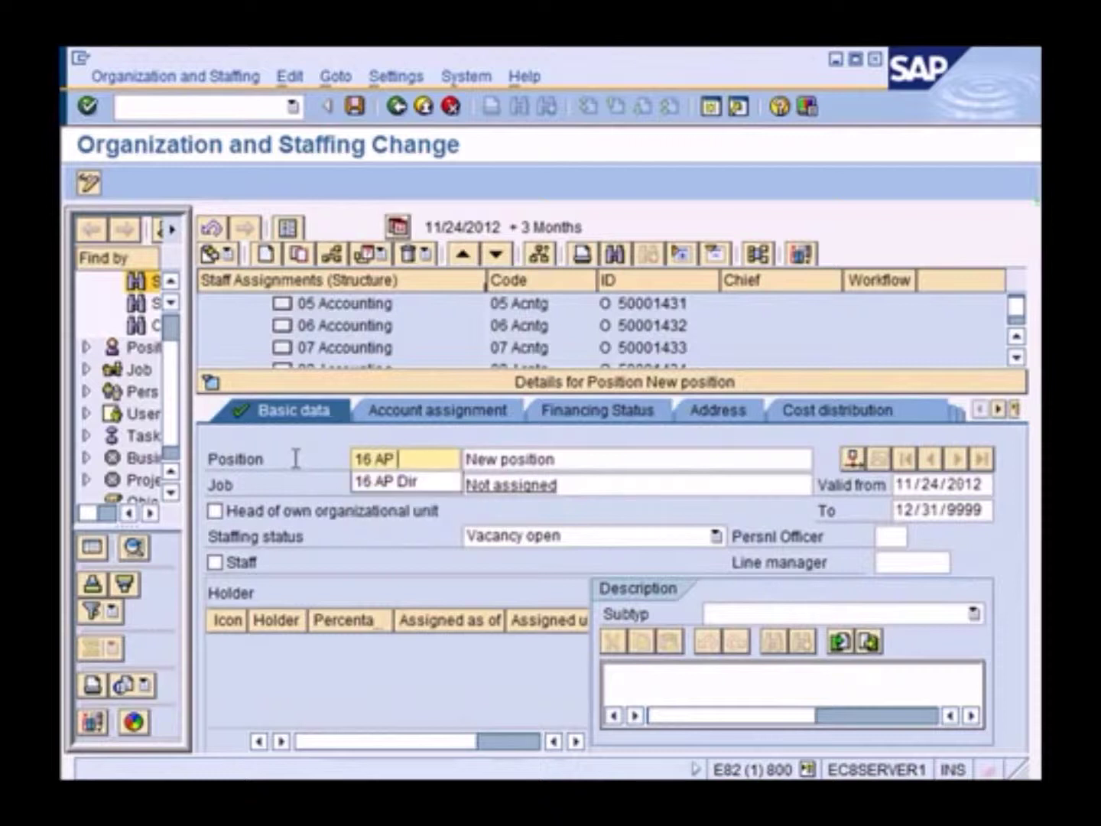
type("Mgr")
key("Tab")
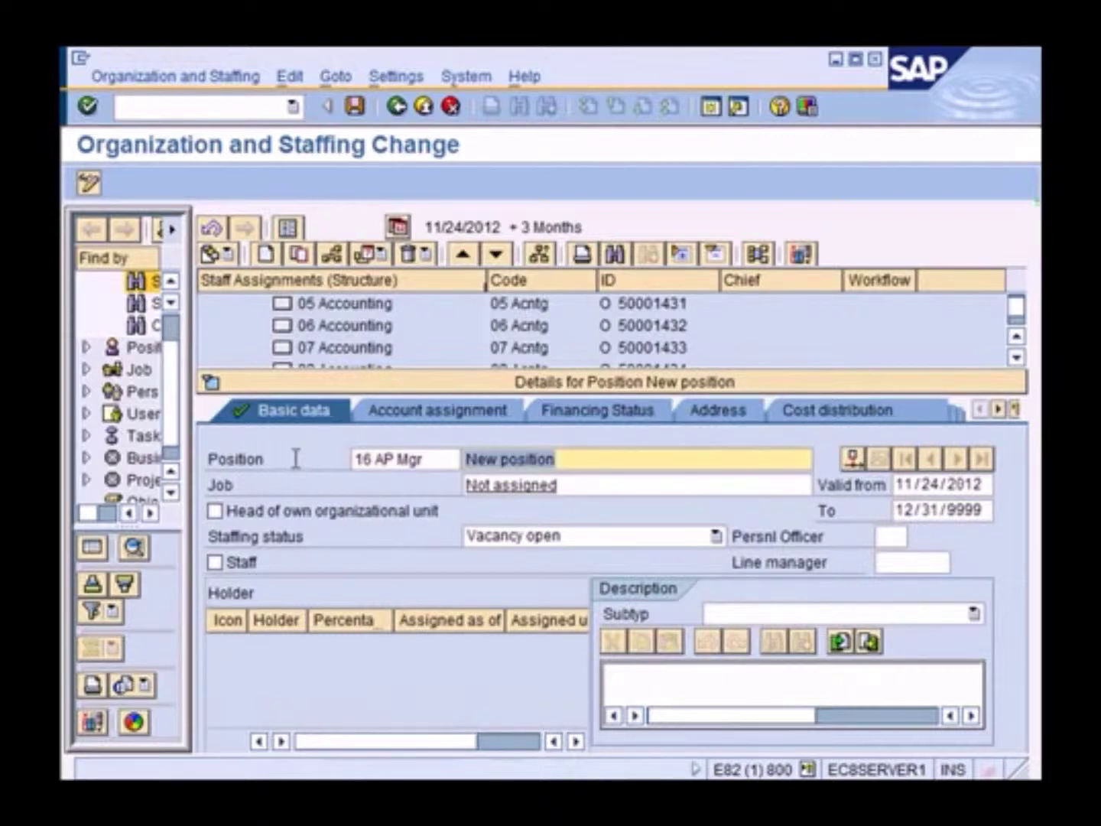
type("16 AP")
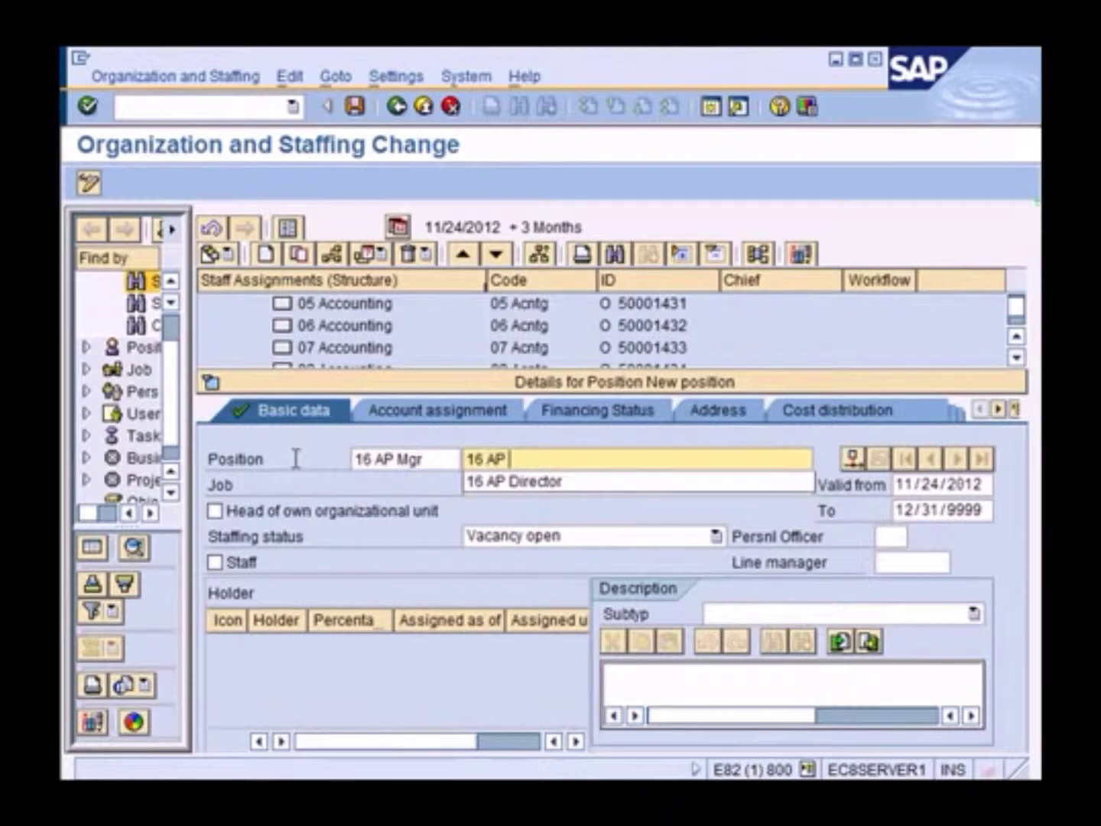
type(" Manager")
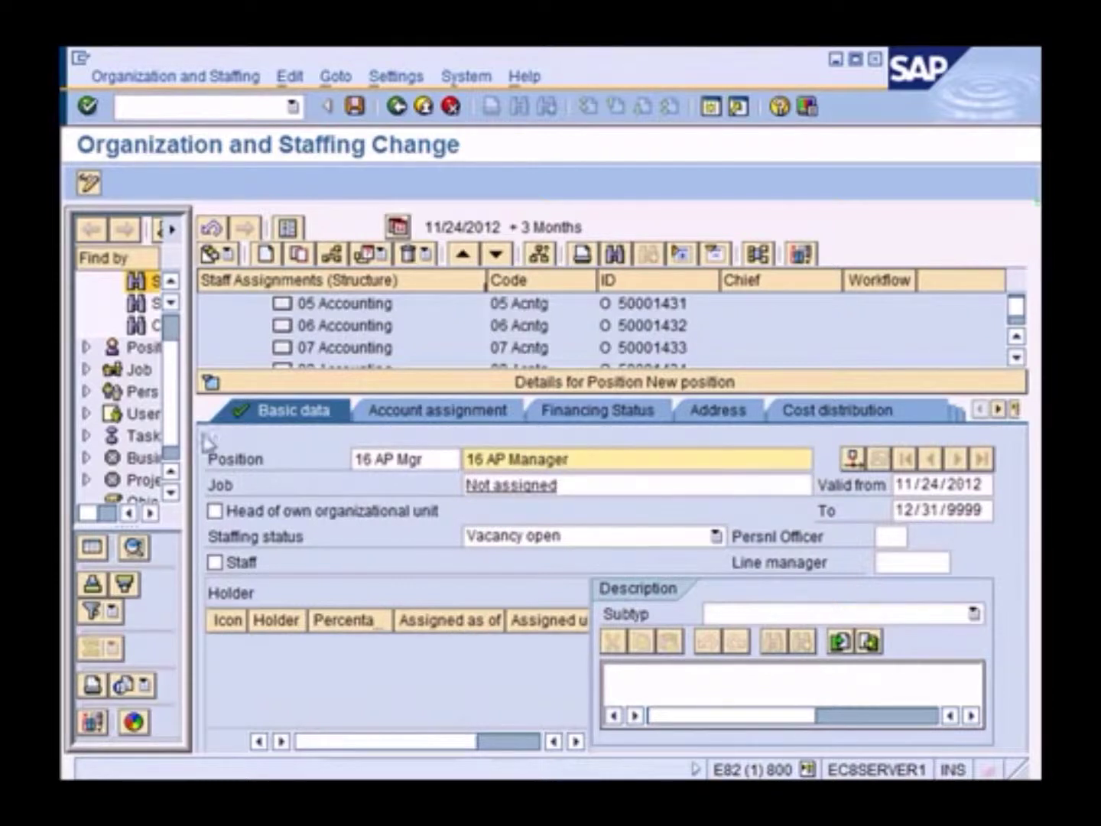
Assign job 50 Manager to the new position and save it
left_click(569, 485)
left_click_drag(578, 484, 423, 470)
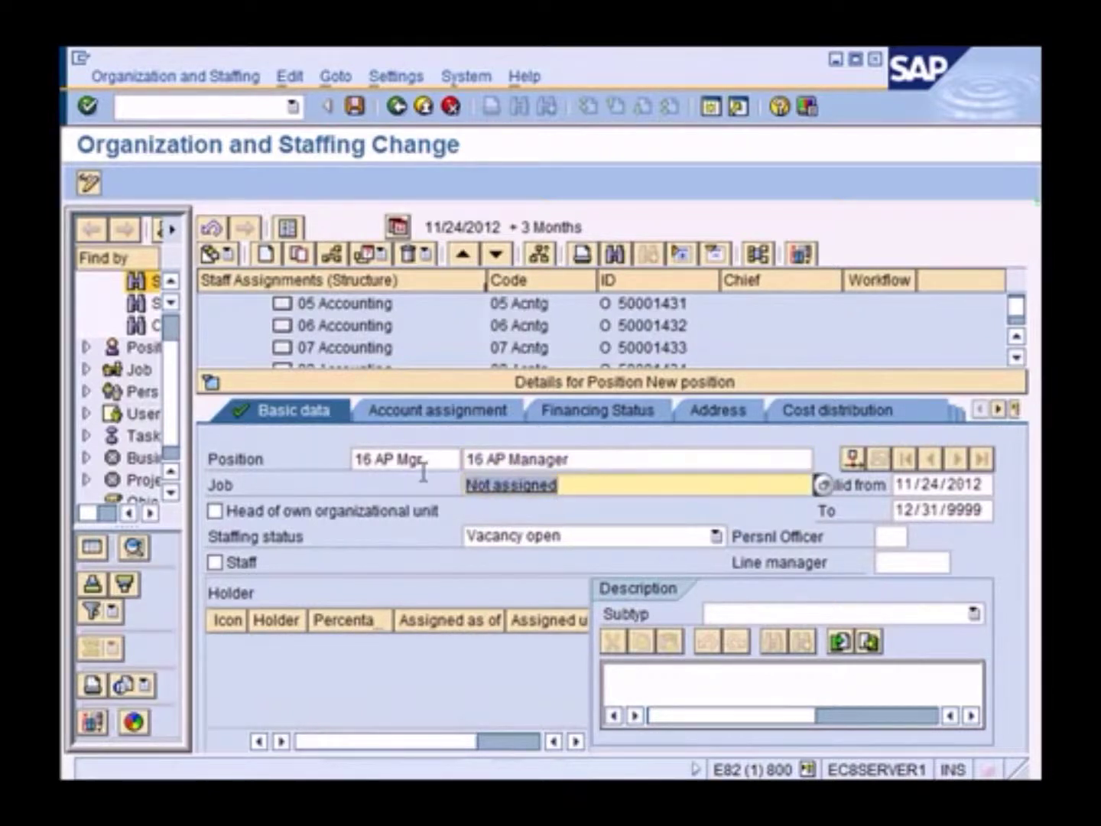
type("50")
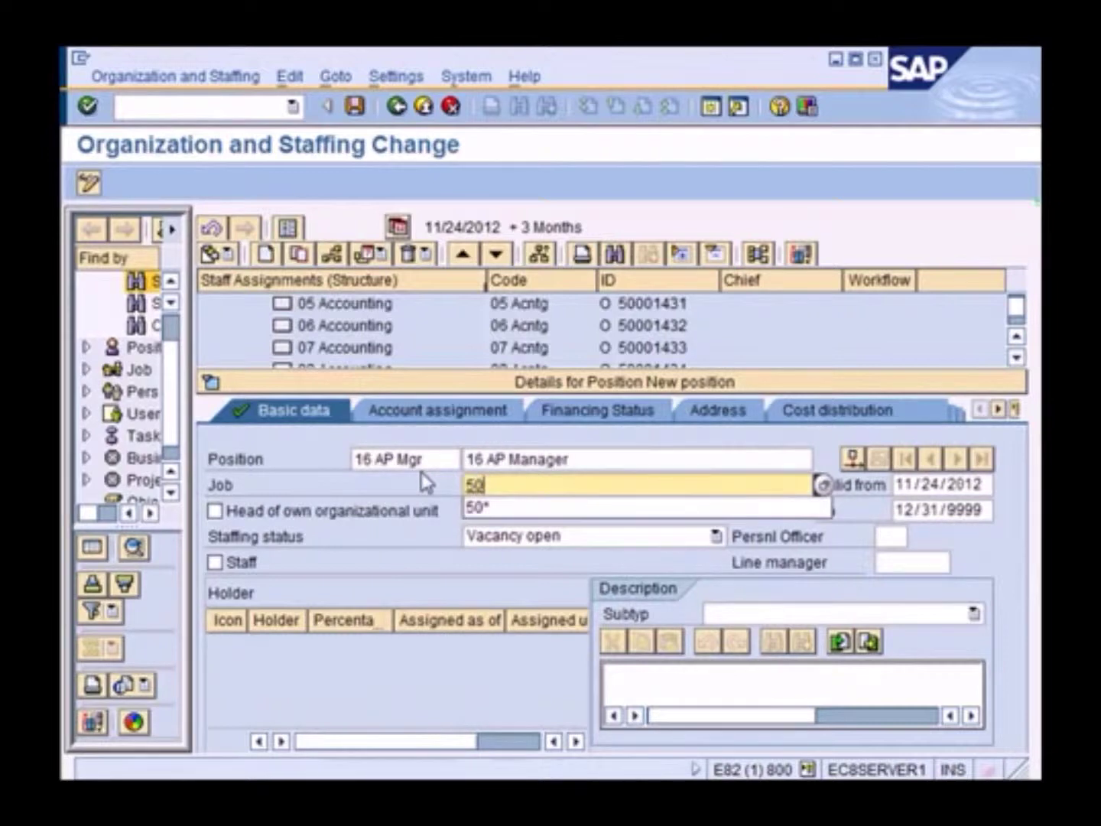
type("*")
key("Return")
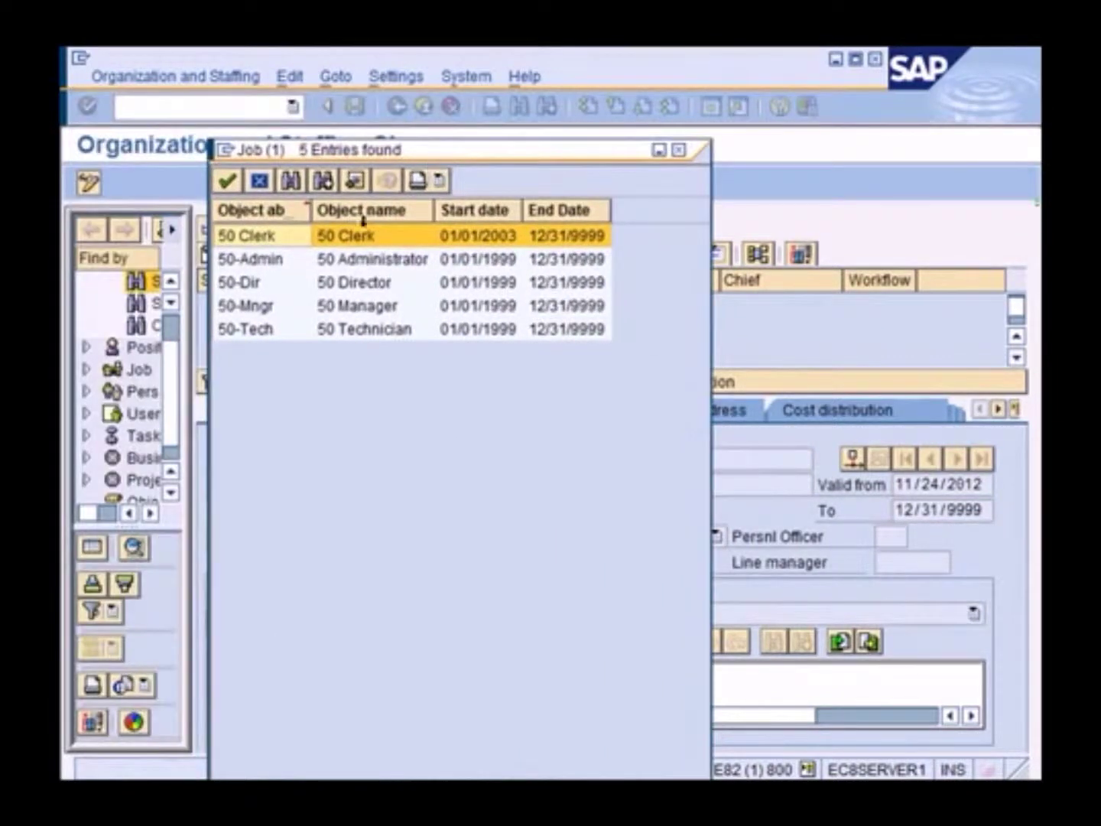
double_click(350, 309)
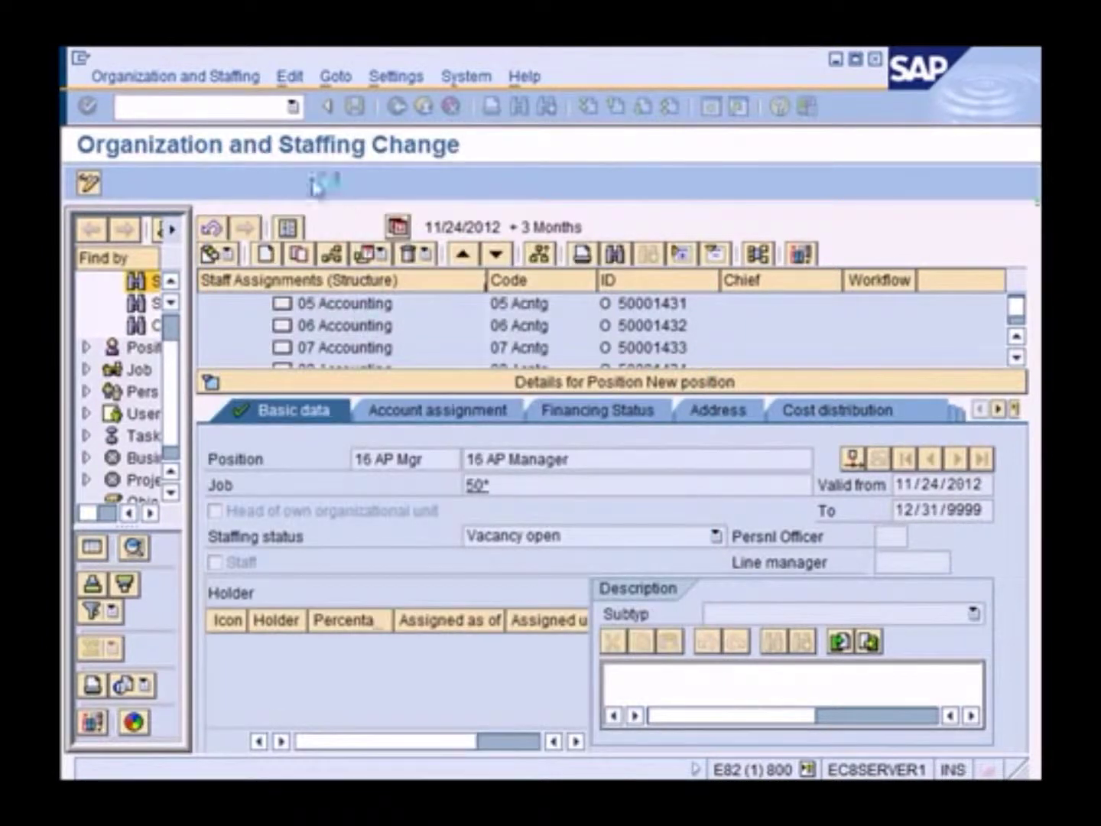
left_click(354, 111)
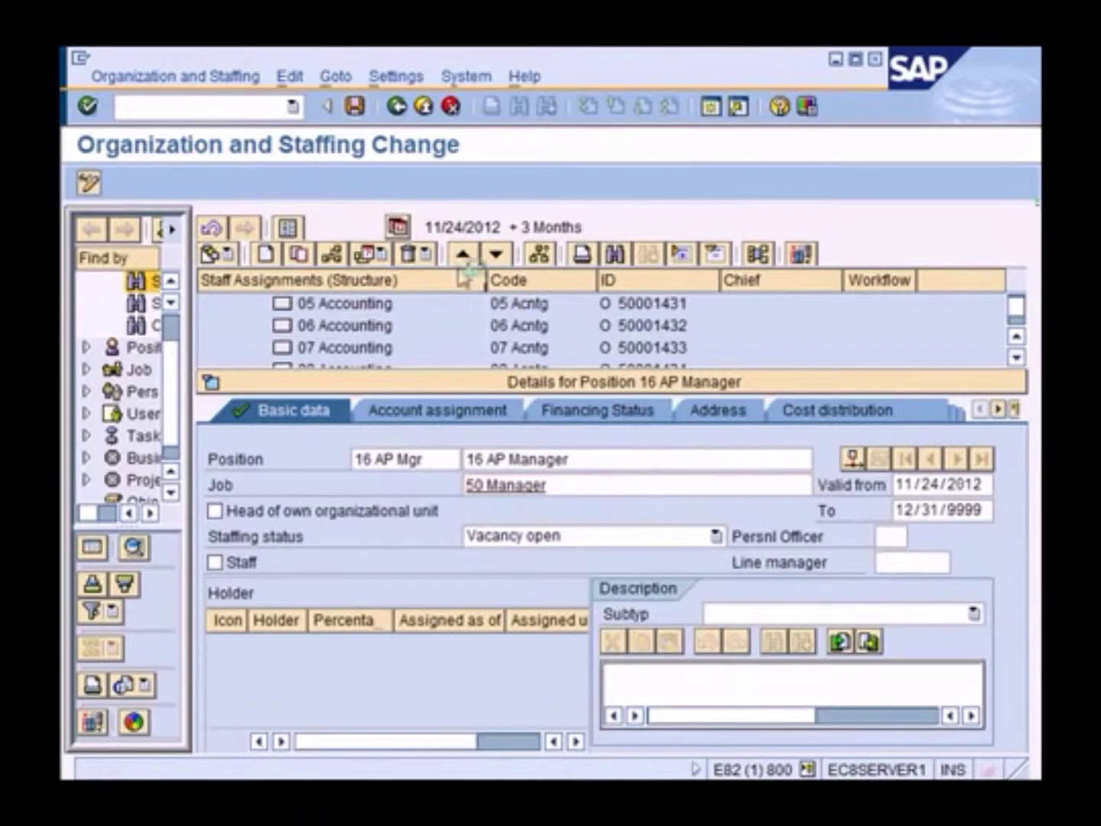
left_click(497, 380)
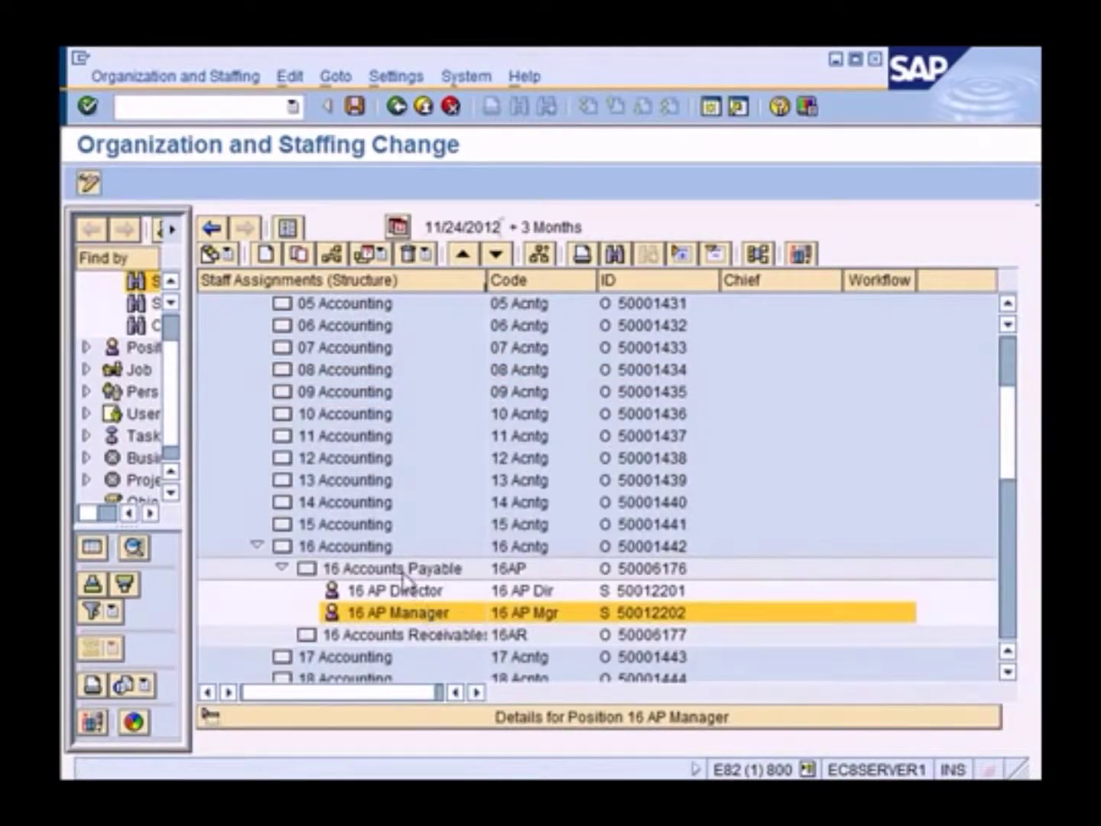
left_click(402, 572)
Create another position under 16 Accounts Payable named 16 AP Clrk / 16 AP Clerk
right_click(402, 575)
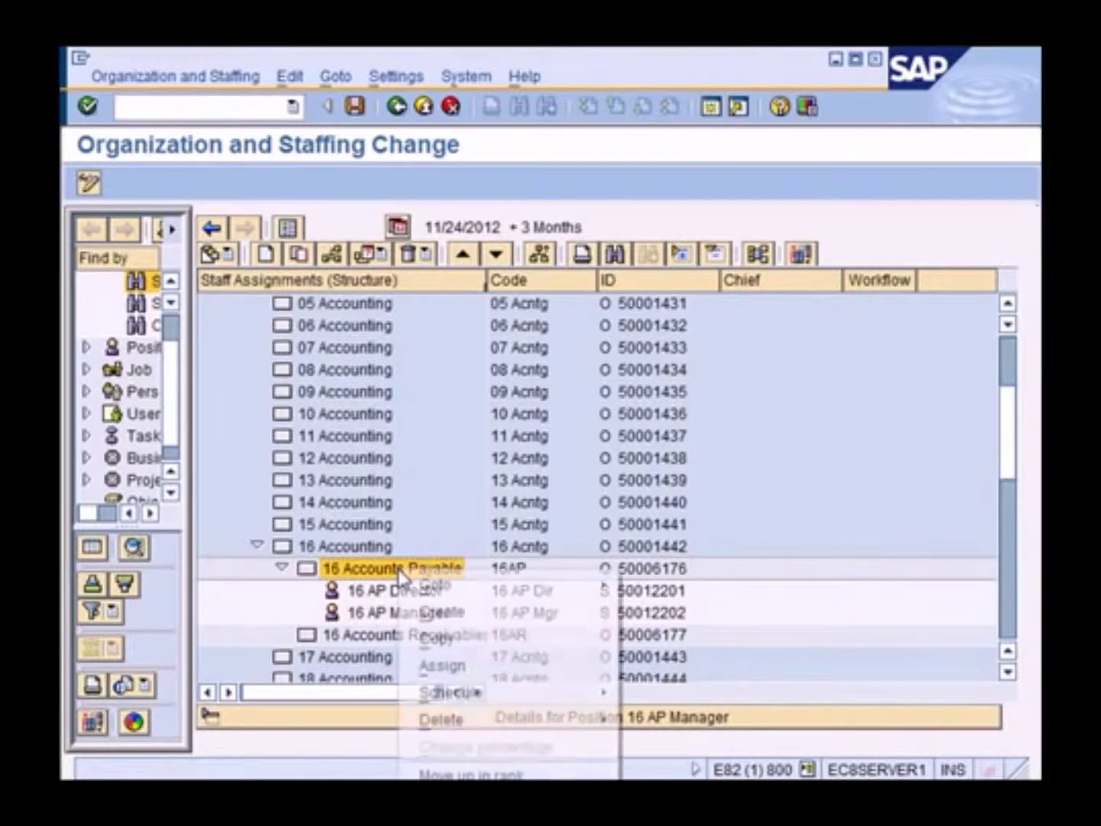
left_click(485, 609)
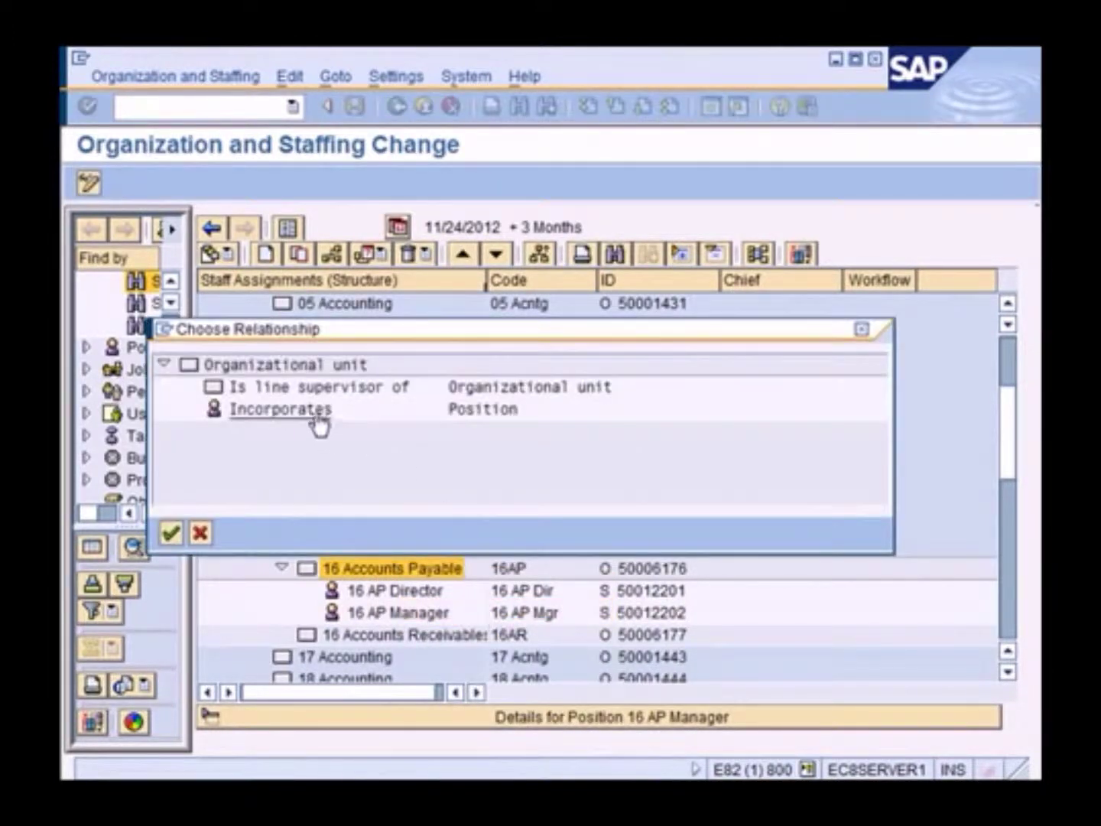
left_click(317, 424)
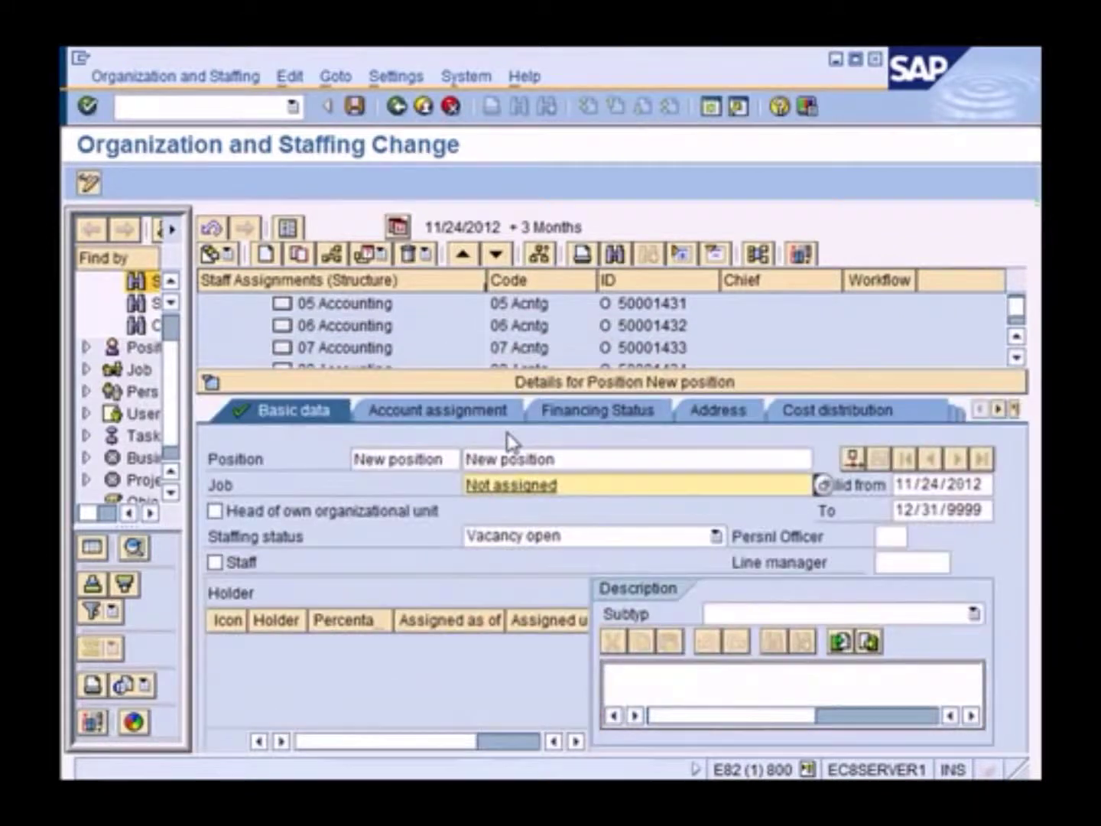
left_click(382, 458)
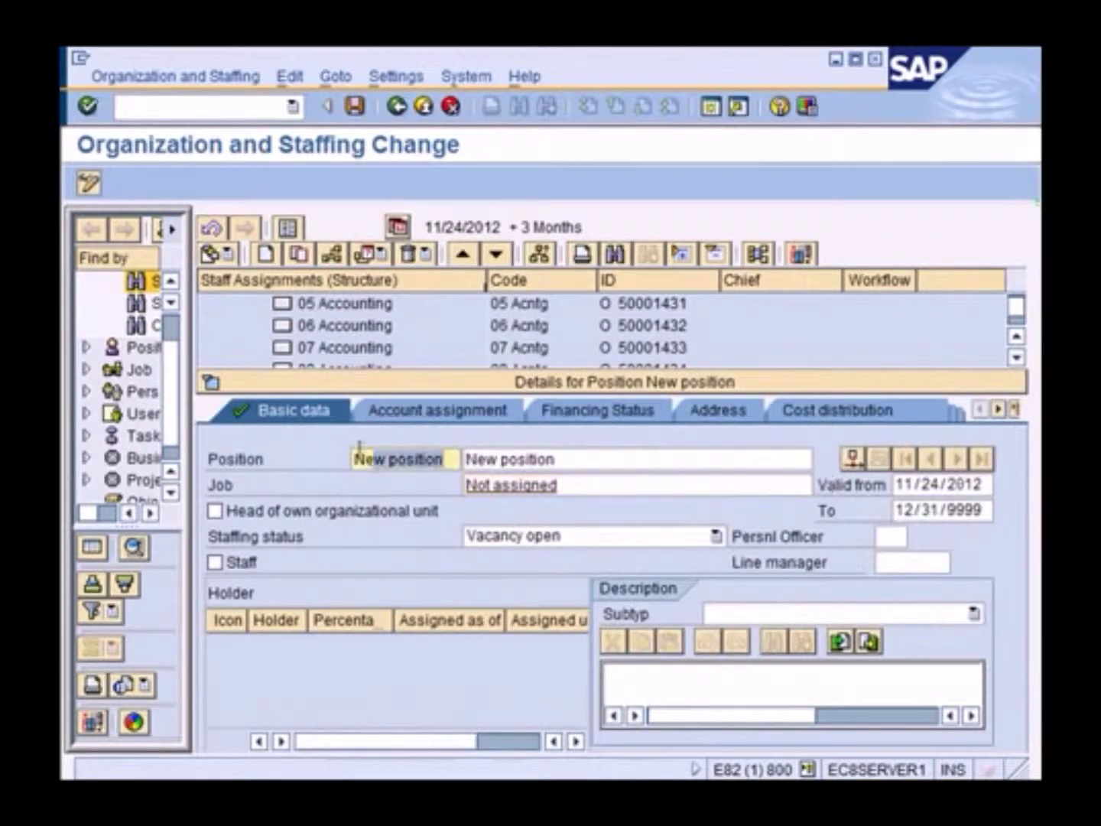
type("16 ")
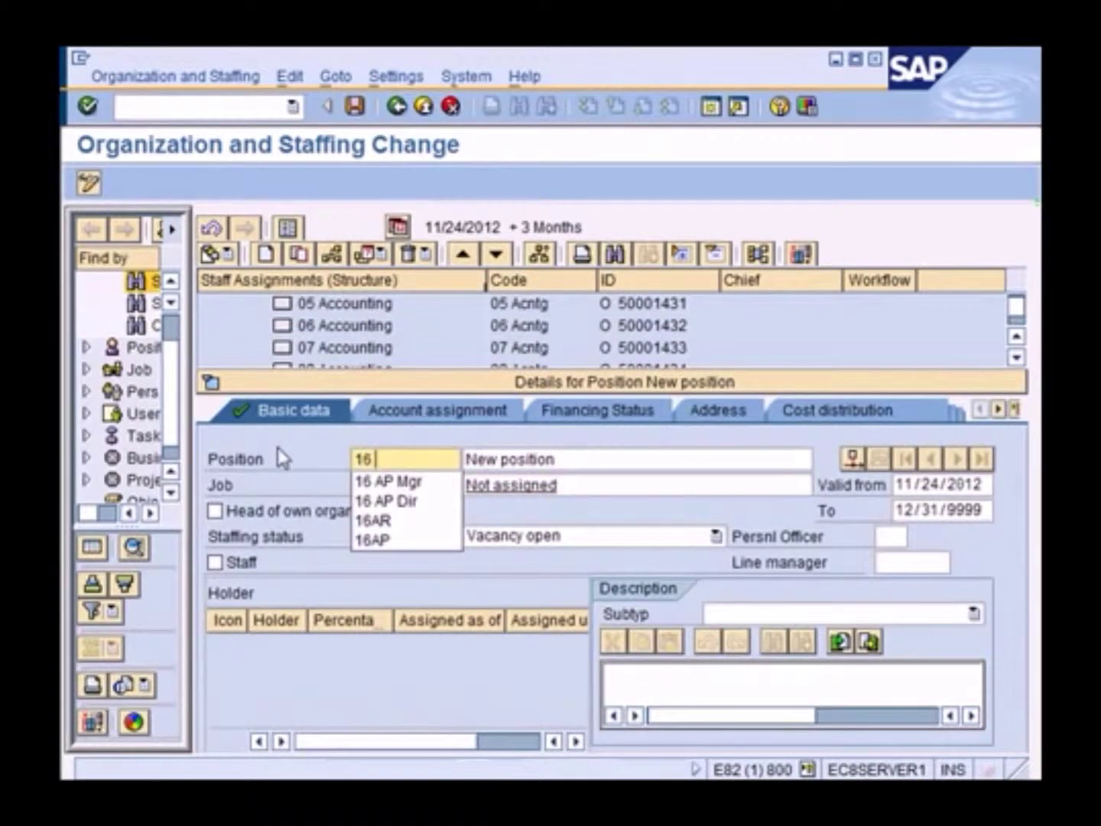
type("AP Cl")
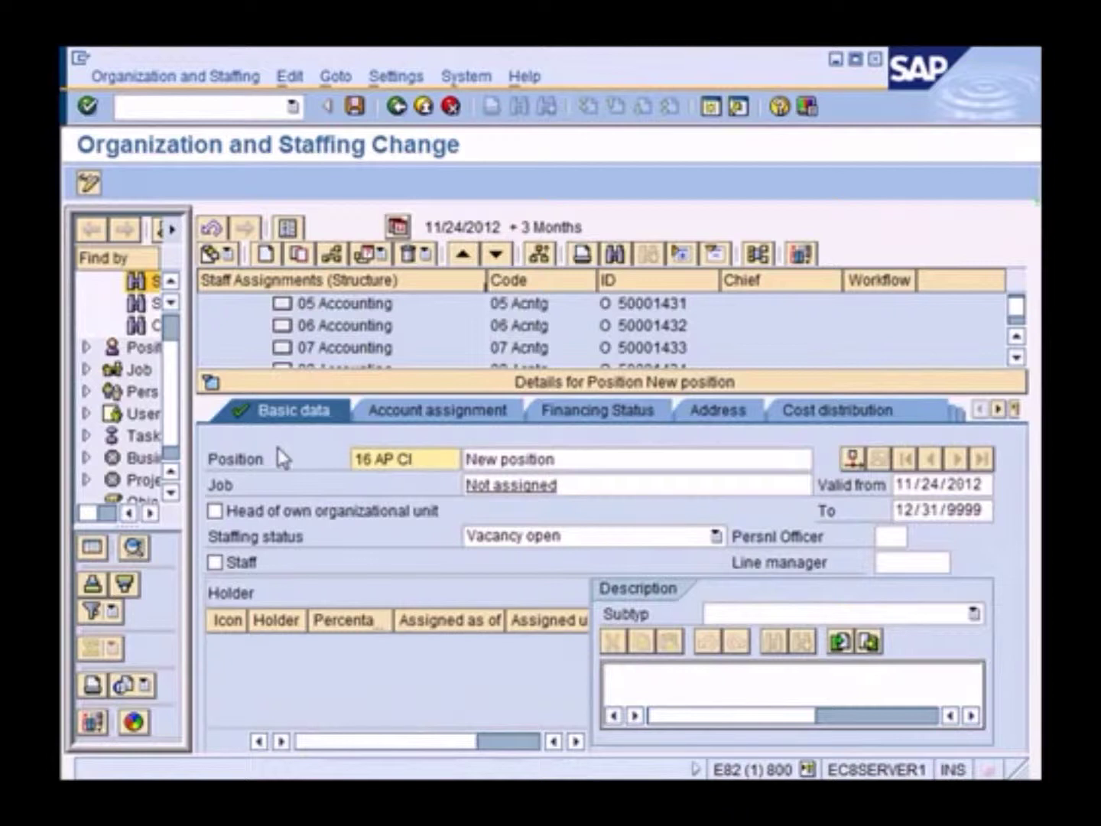
type("rk")
left_click(613, 460)
type("16")
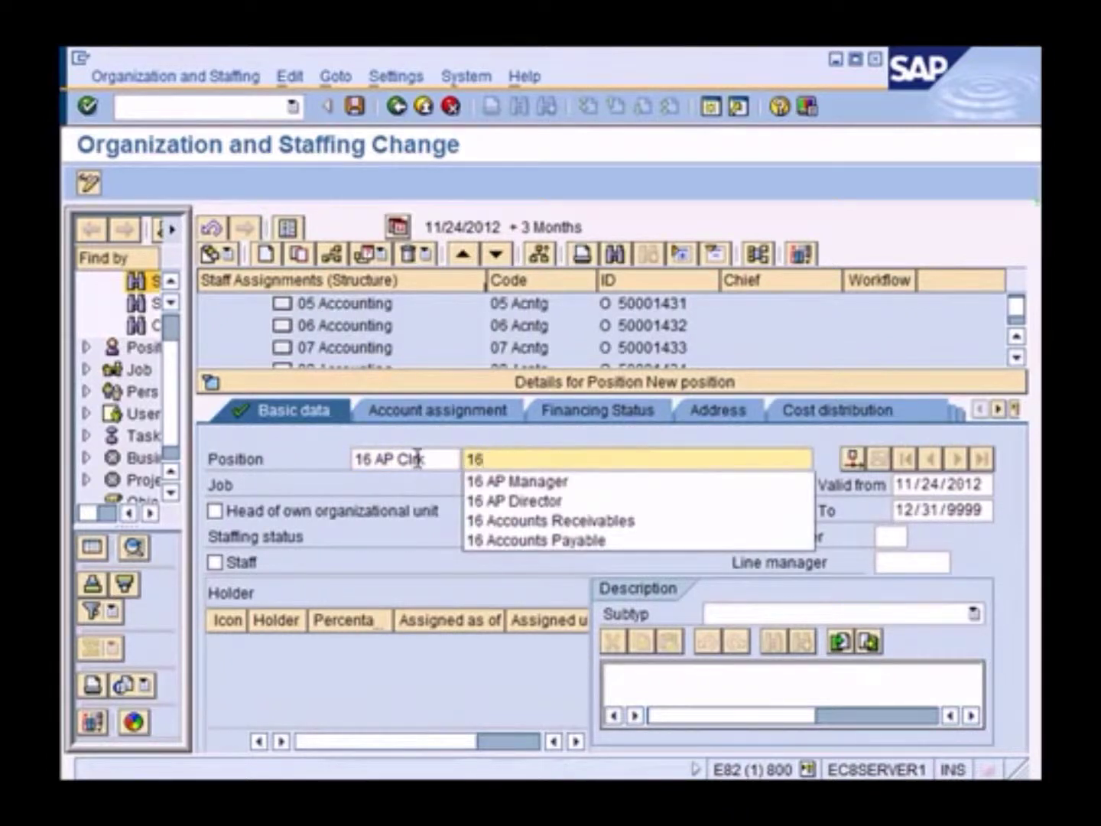
type(" AP Clerk")
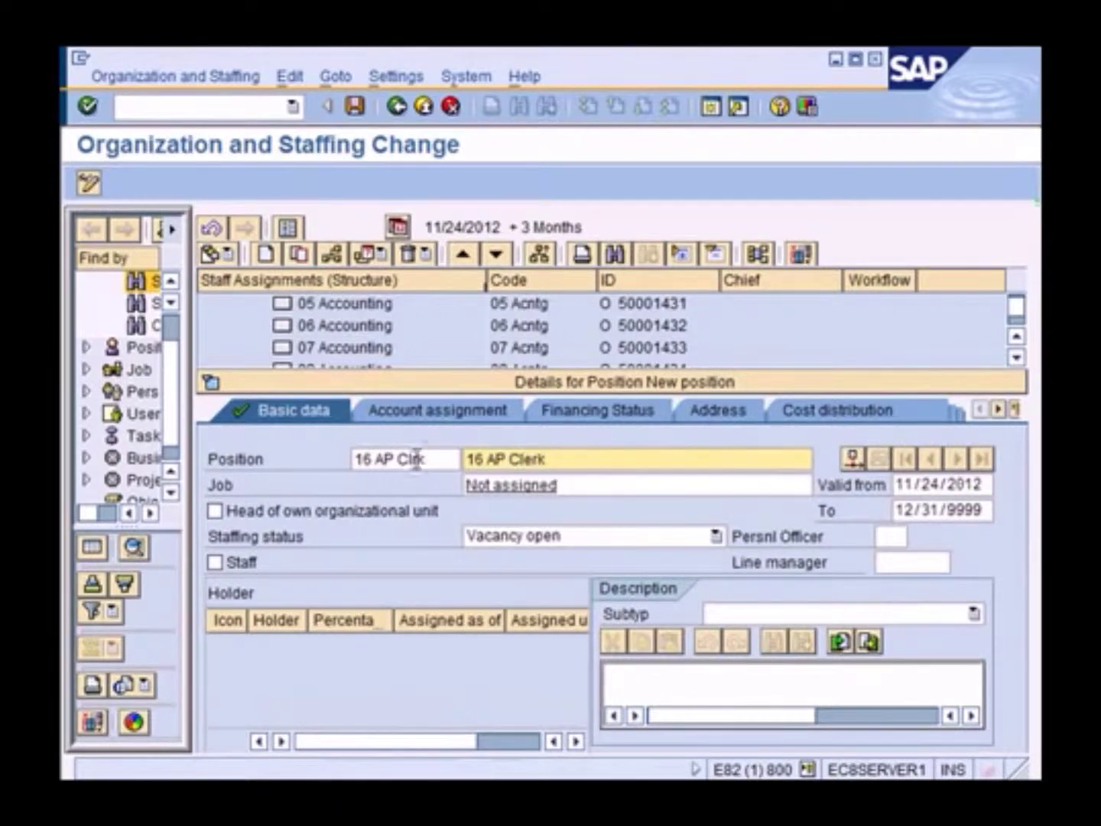
Assign job 50 Clerk to the new 16 AP Clerk position
left_click_drag(627, 489, 419, 489)
type("50")
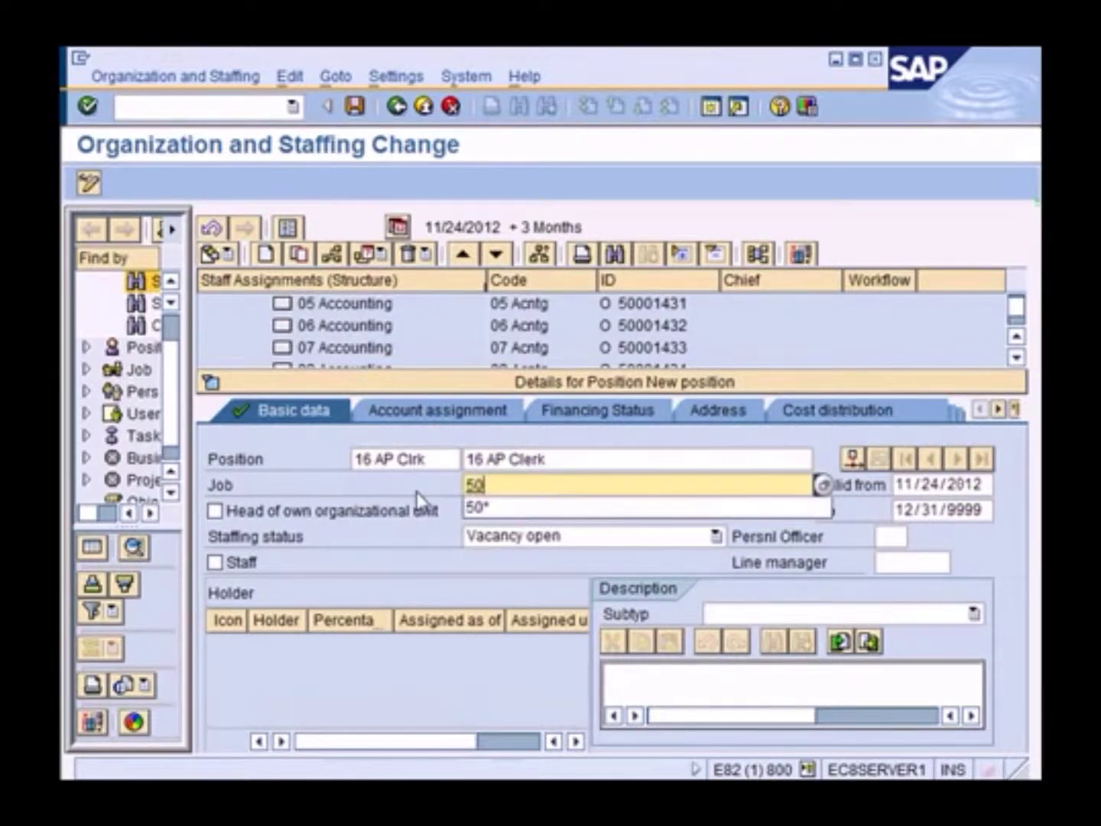
type("*")
key("Return")
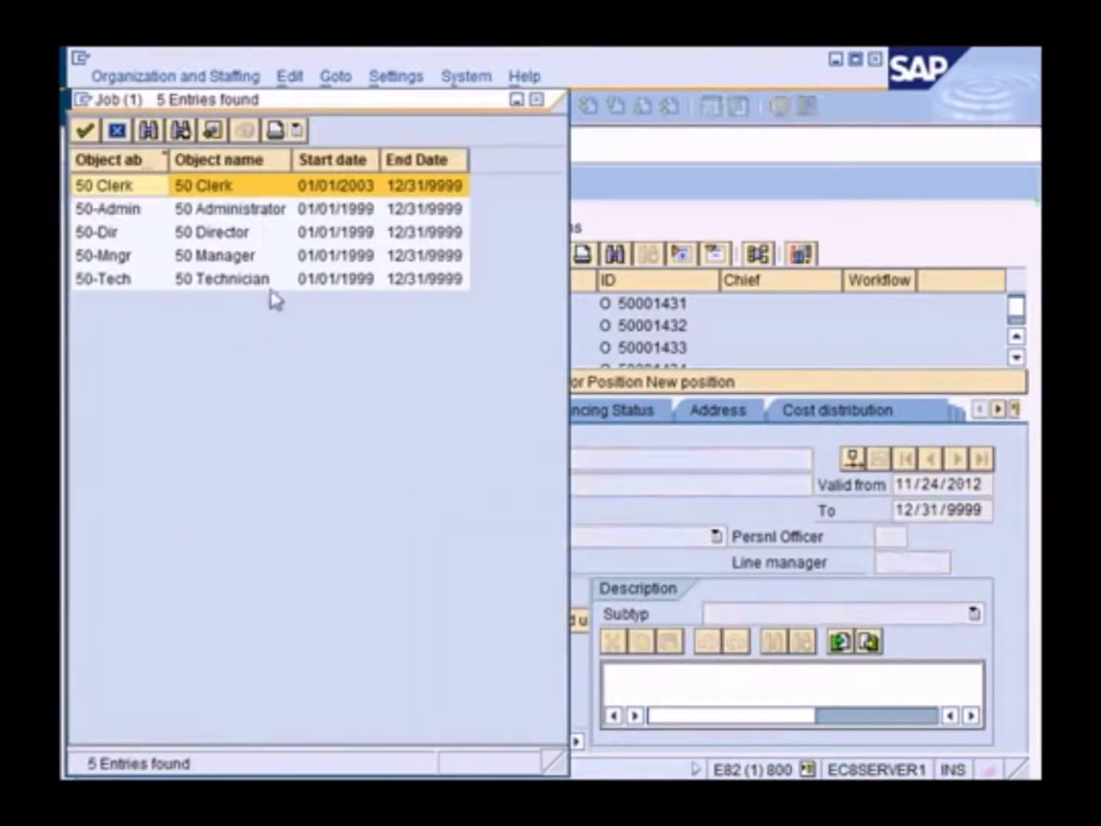
double_click(233, 185)
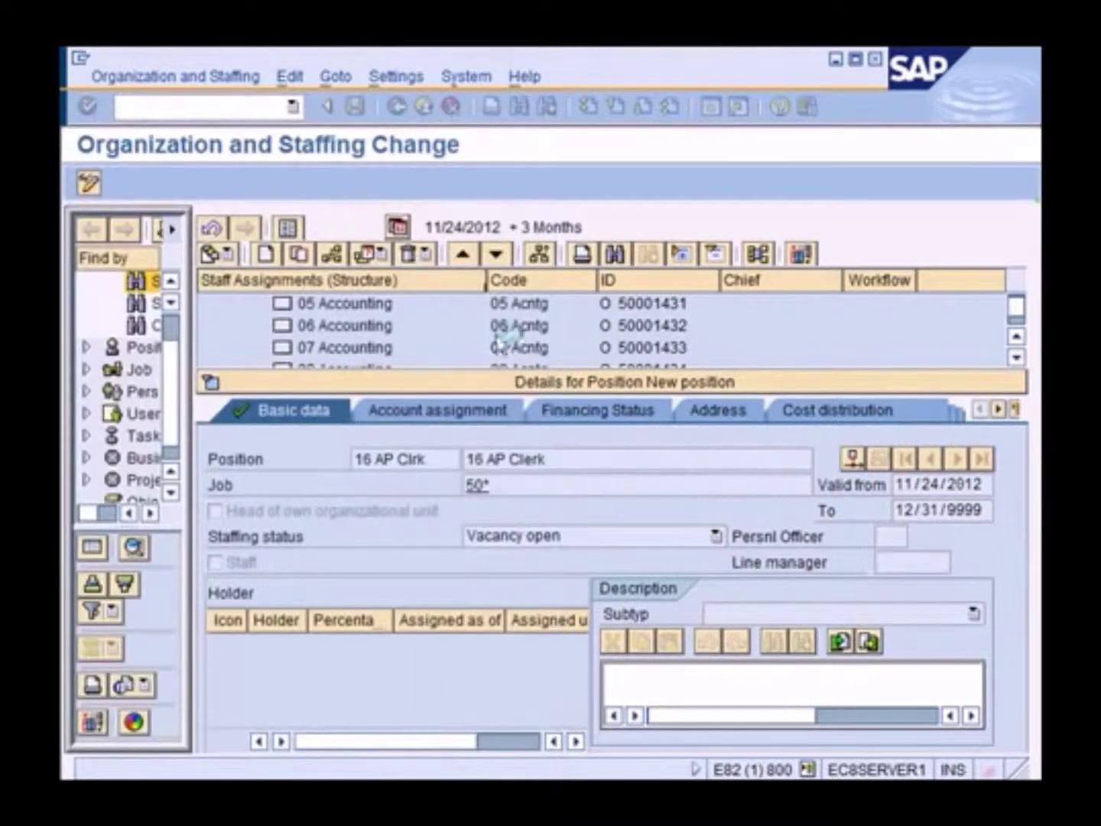
left_click(480, 387)
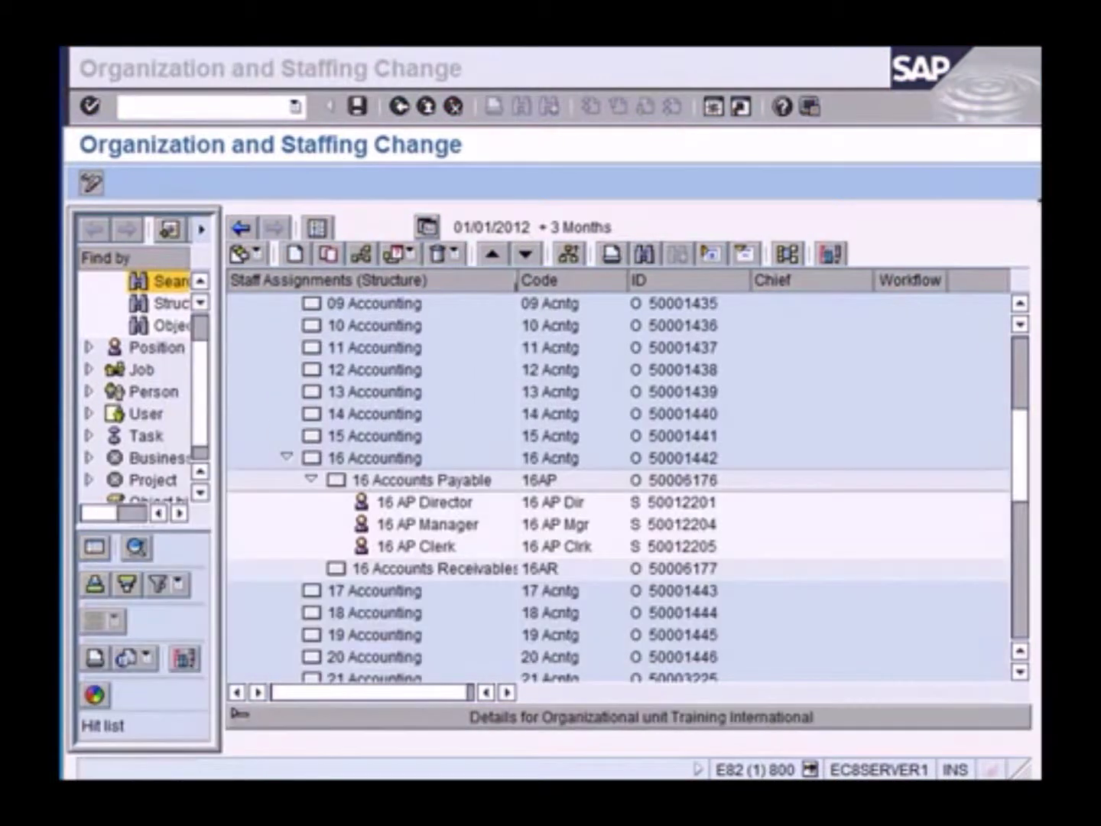
left_click(436, 548)
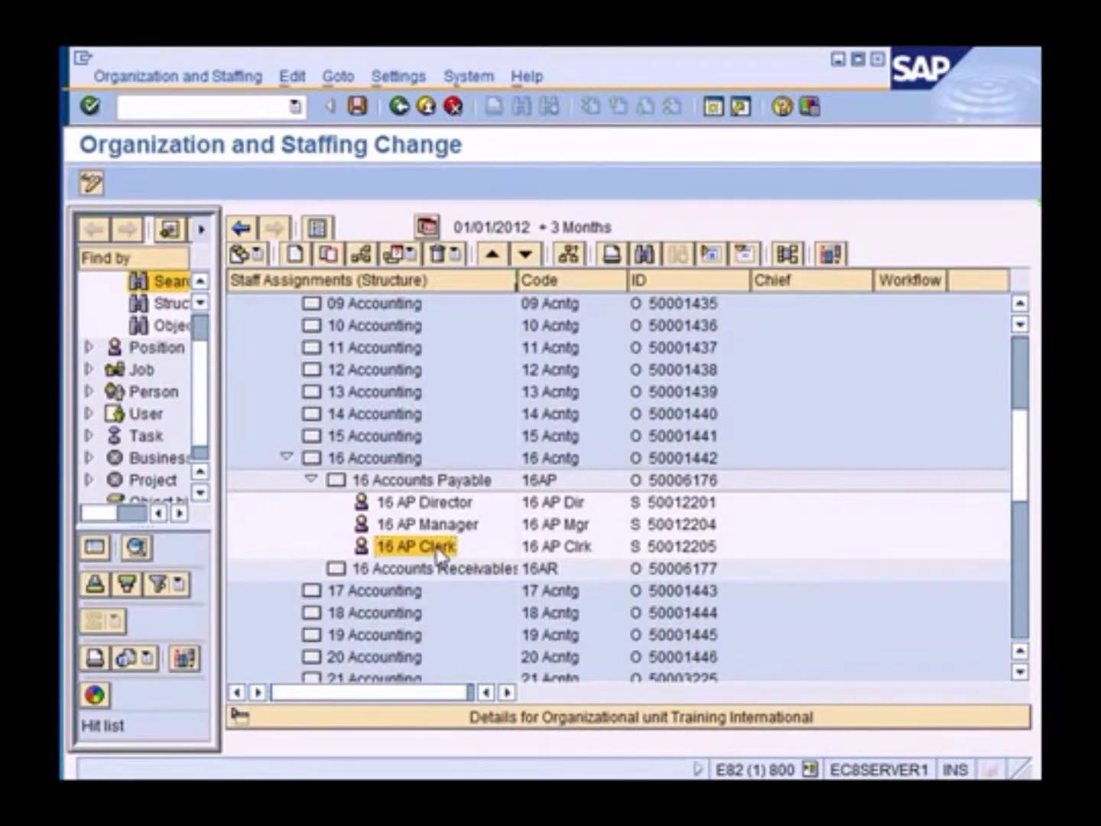
Open 16 AP Clerk's task assignment and view its Tasks tab listing Complaint Processing
right_click(441, 552)
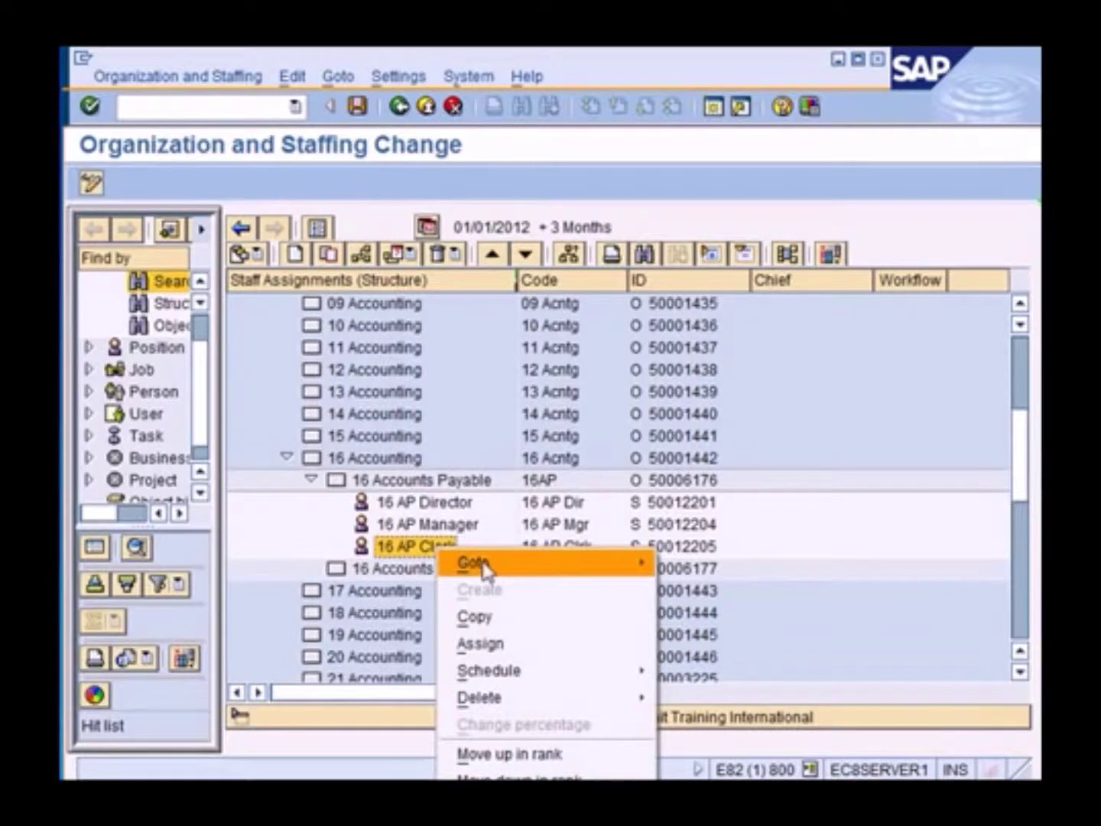
mouse_move(481, 564)
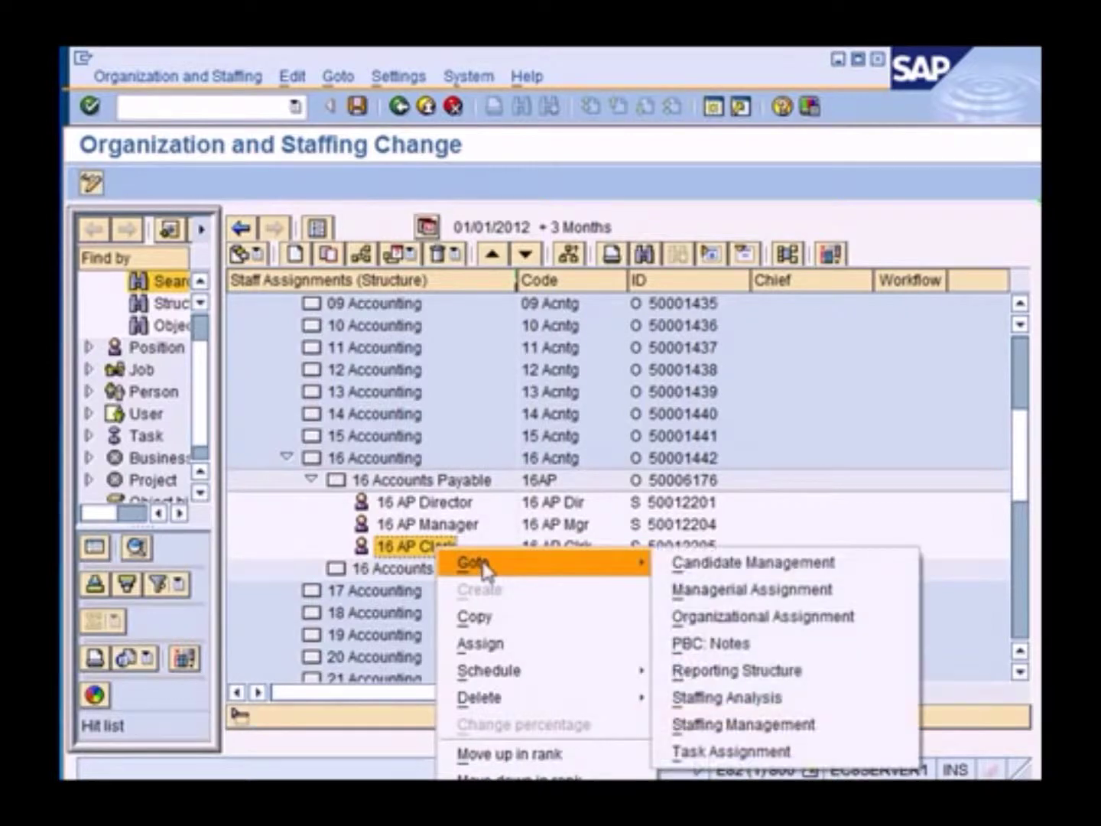
left_click(785, 754)
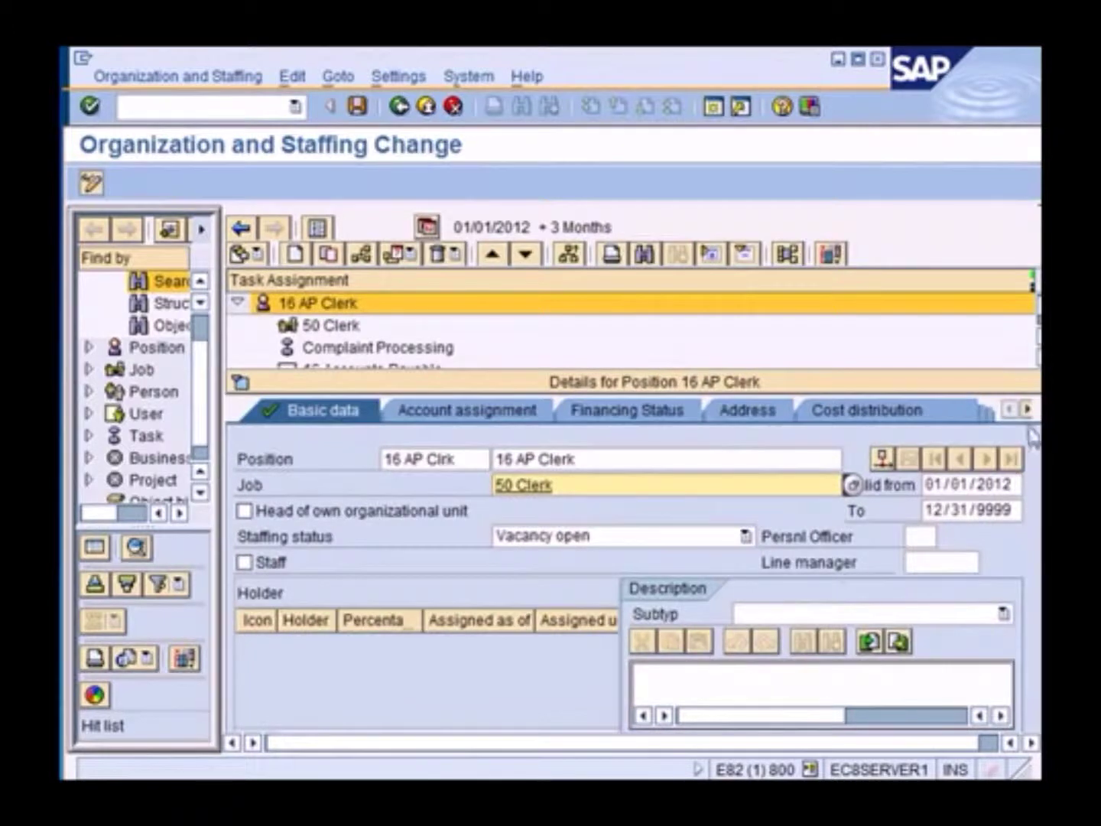
left_click(1029, 411)
left_click(1027, 411)
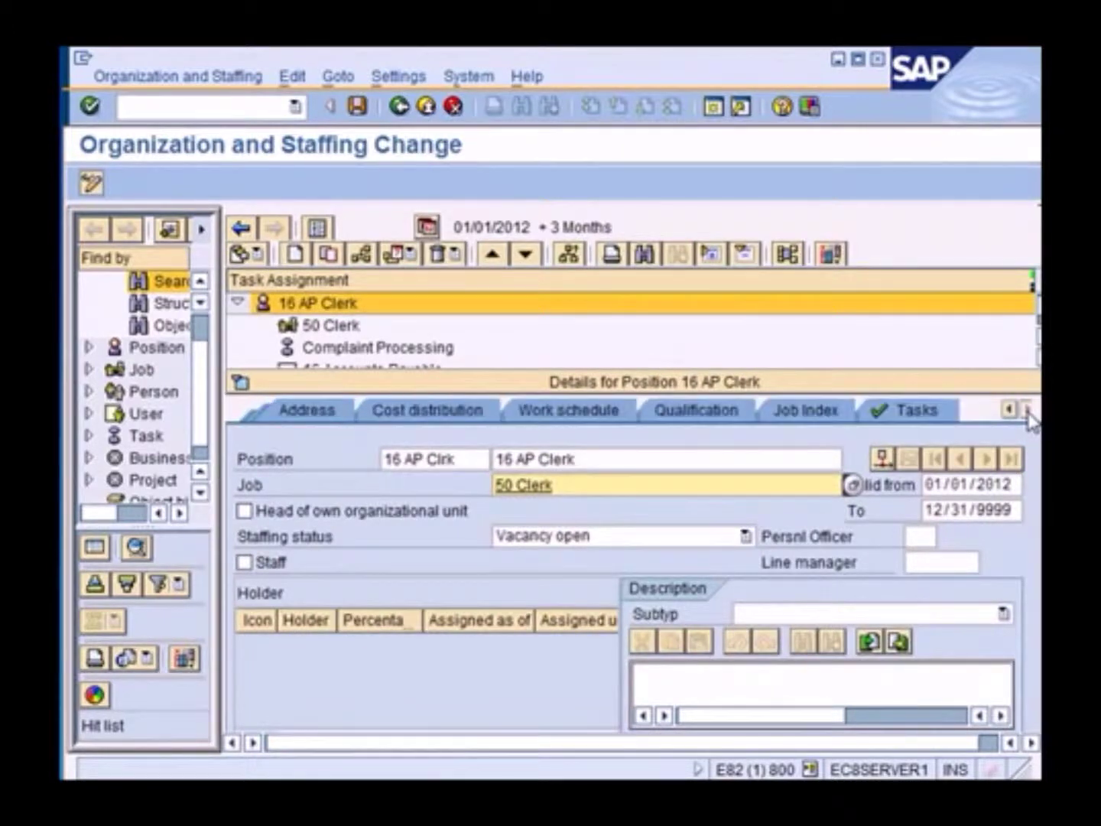
left_click(910, 409)
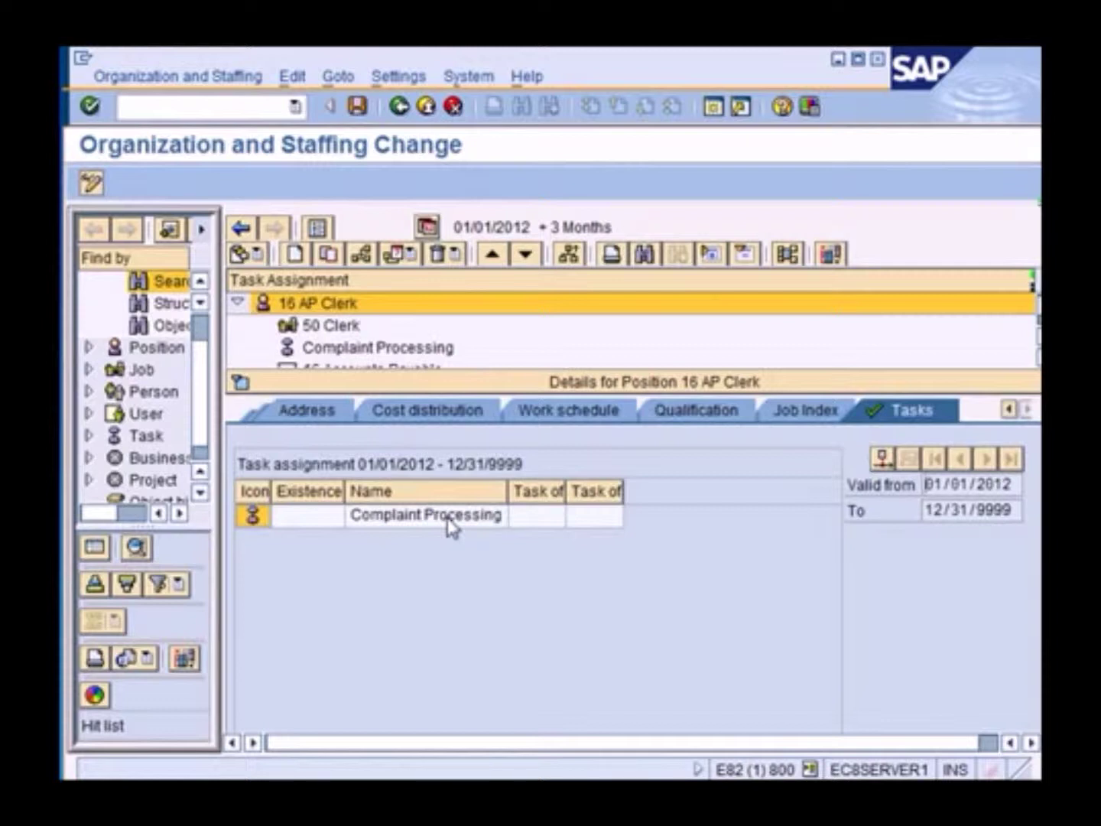
left_click(450, 526)
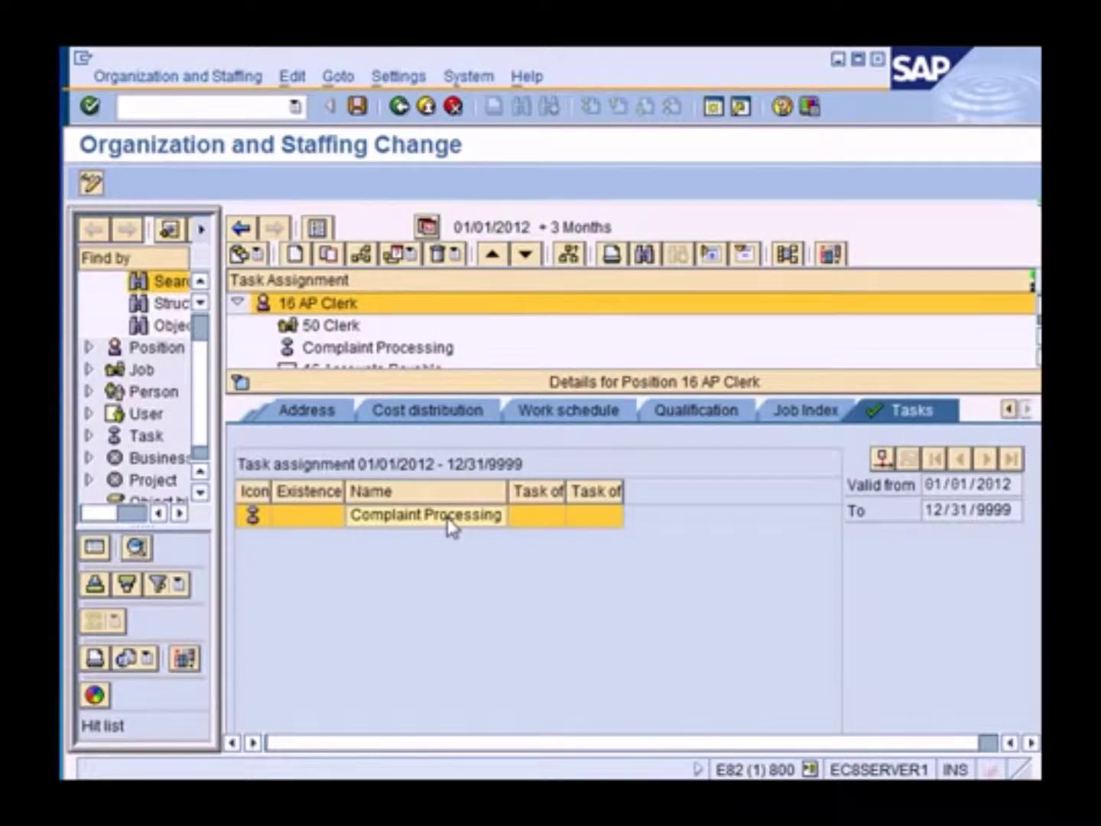
Add an 'Is described by Task' task with abbreviation CS and name Customer Service, and save
left_click(298, 257)
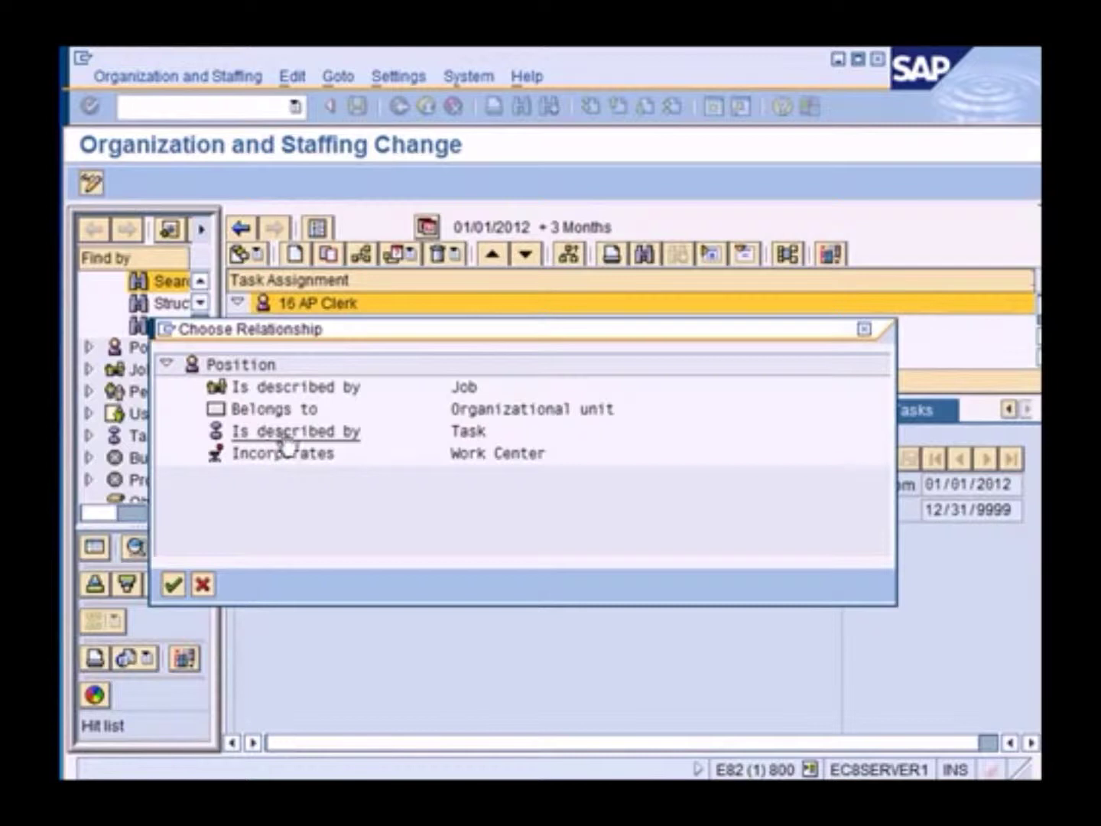
left_click(325, 432)
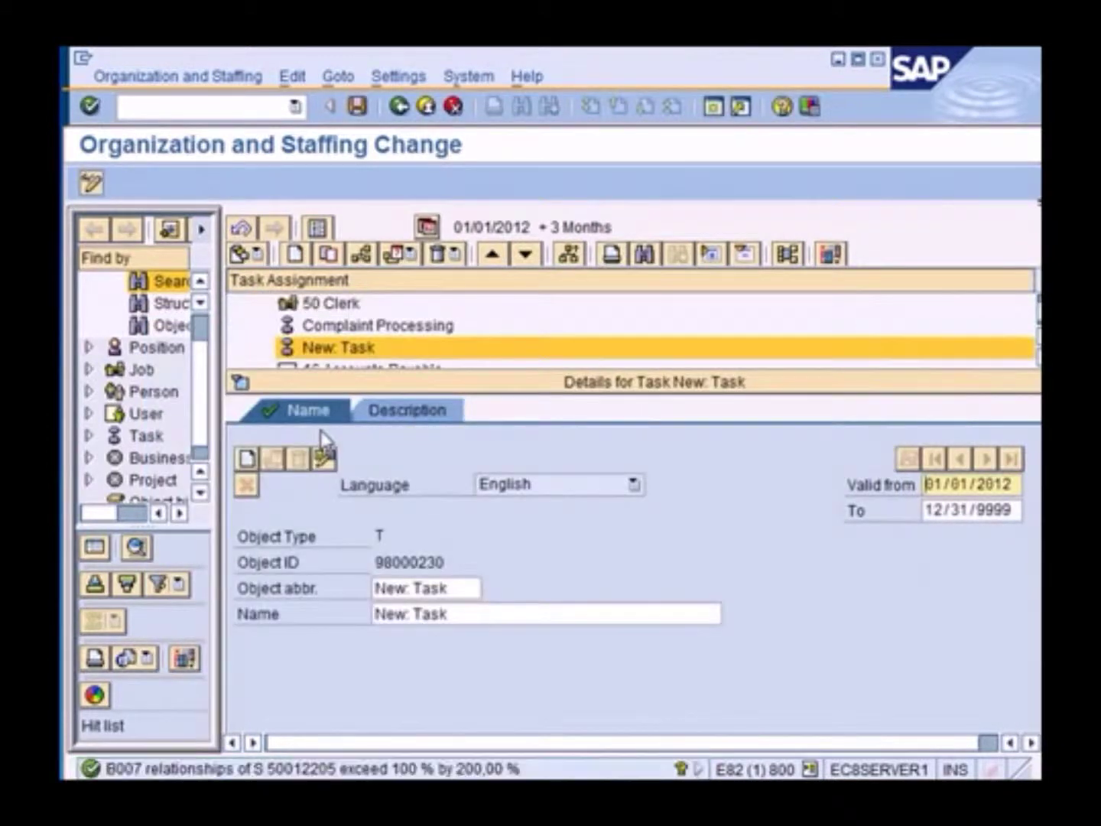
left_click_drag(462, 589, 320, 600)
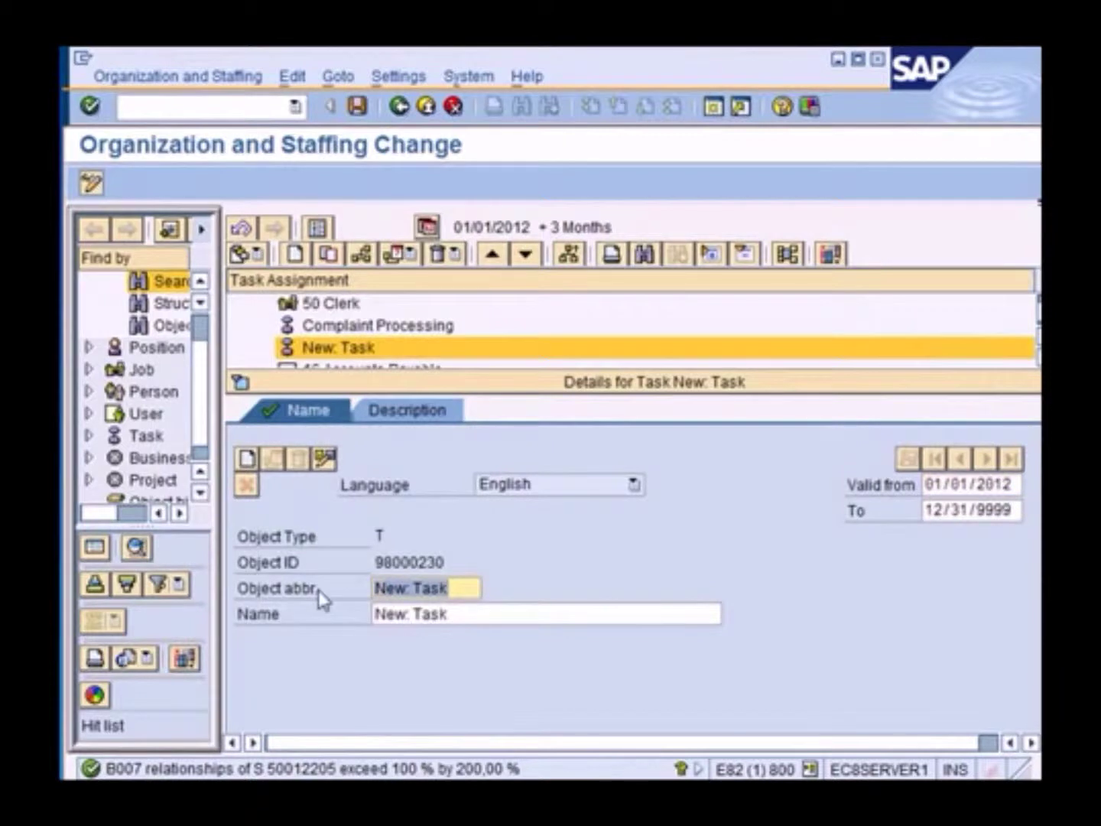
type("CS")
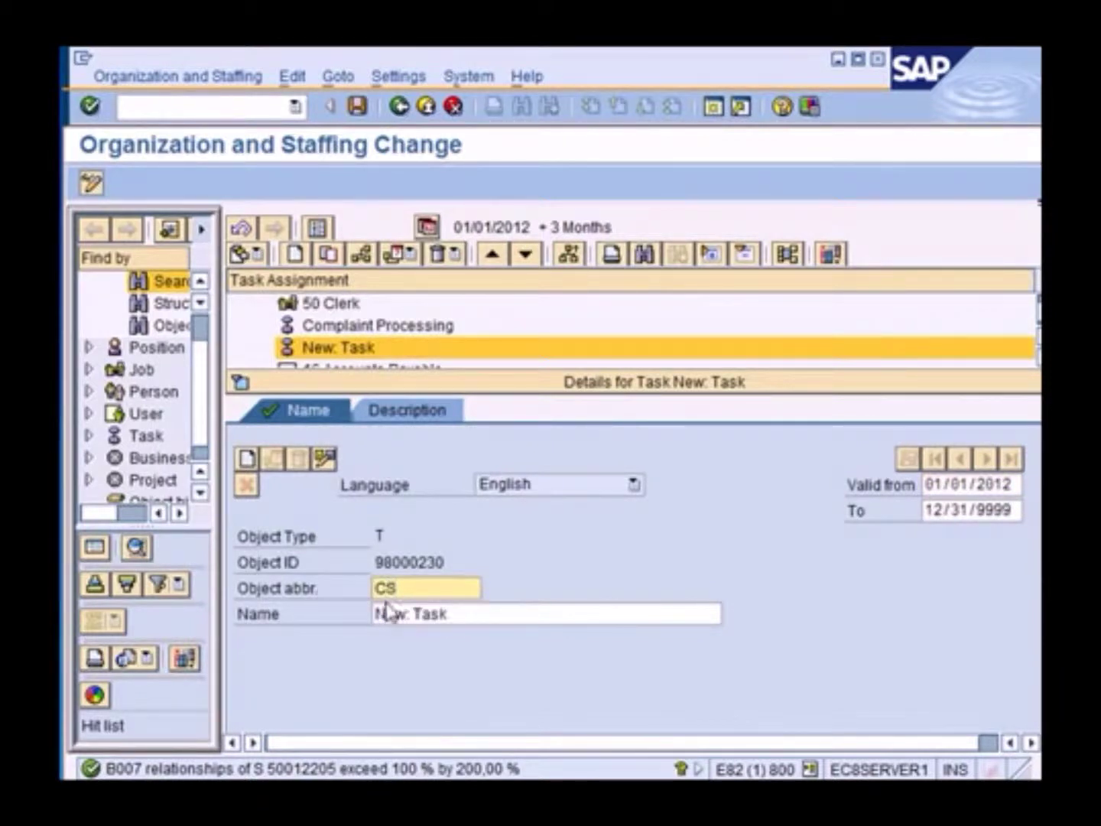
left_click(471, 611)
left_click_drag(472, 609, 356, 614)
type("C")
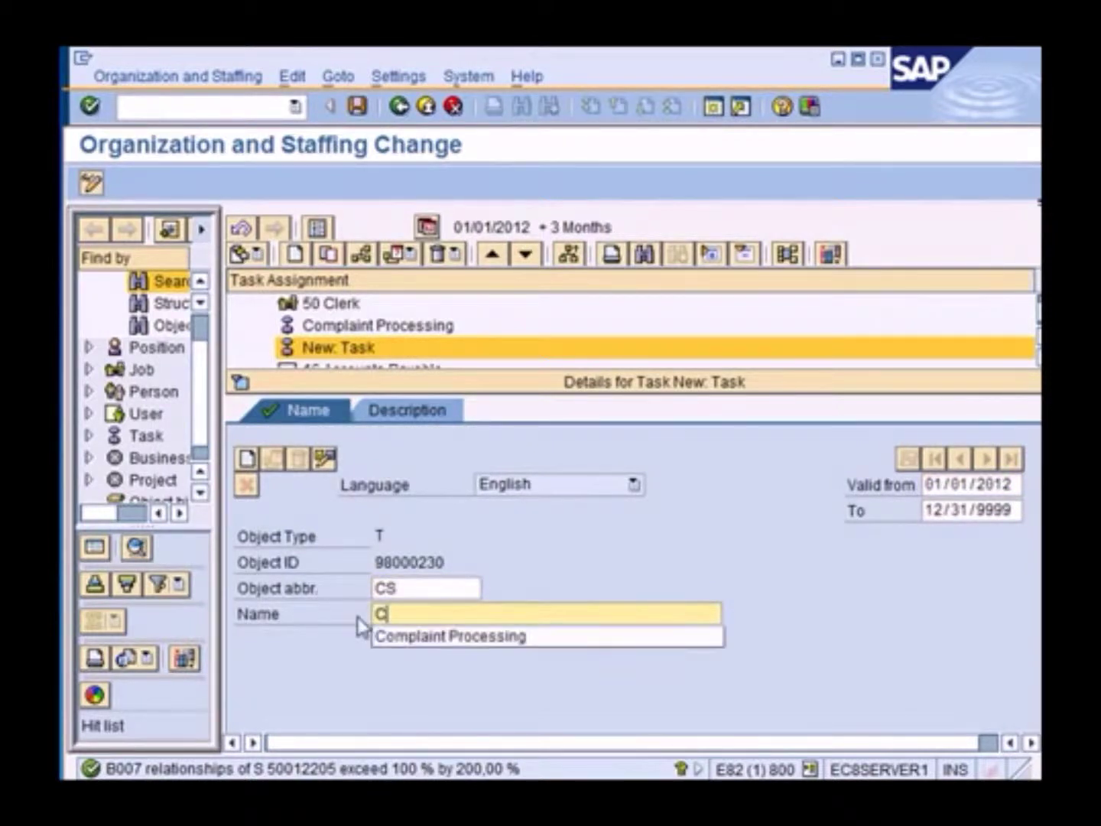
type("ustomer Service")
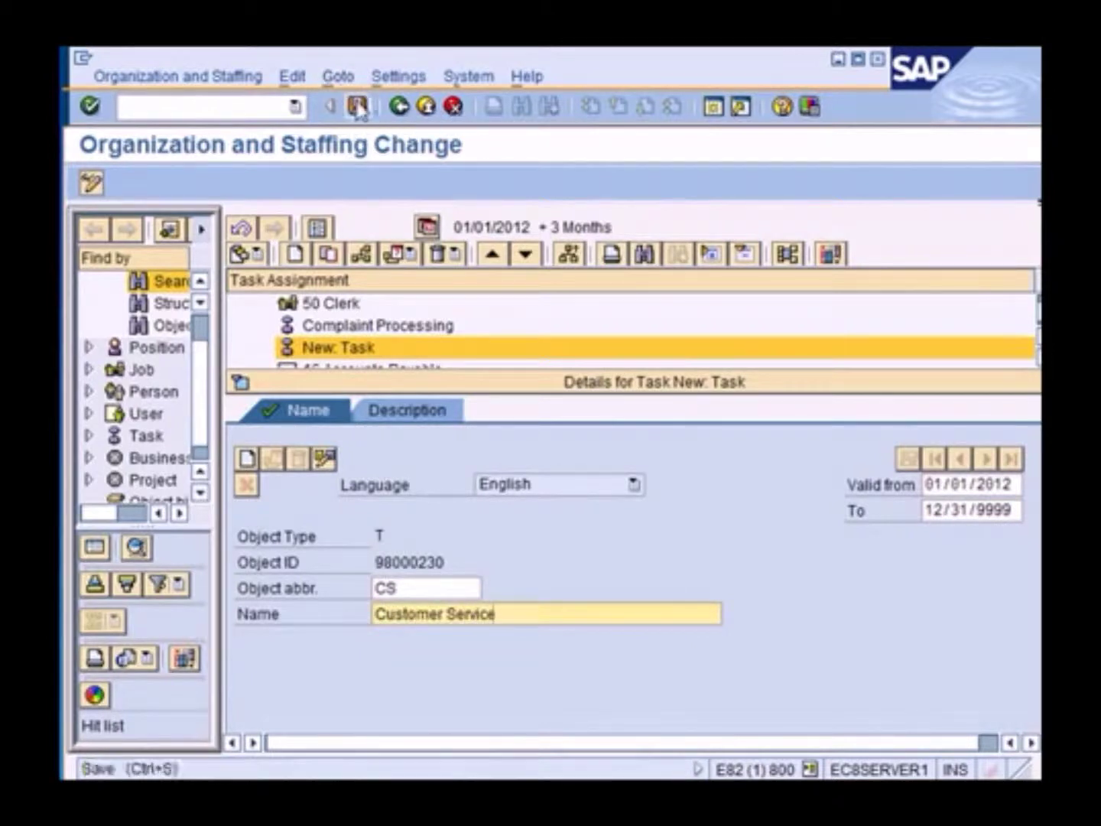
left_click(357, 106)
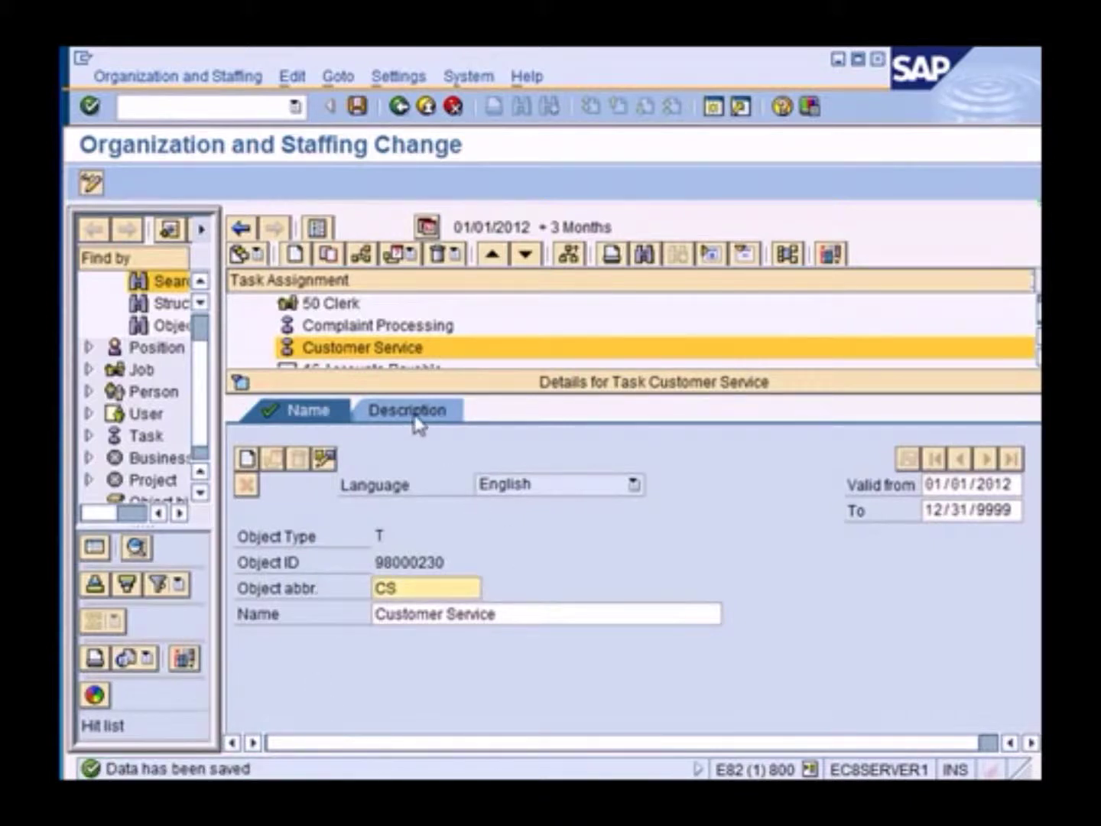
Open Training International and expand Financial Accounting, 16 Accounting and 16 Accounts Payable
left_click_drag(226, 413, 333, 412)
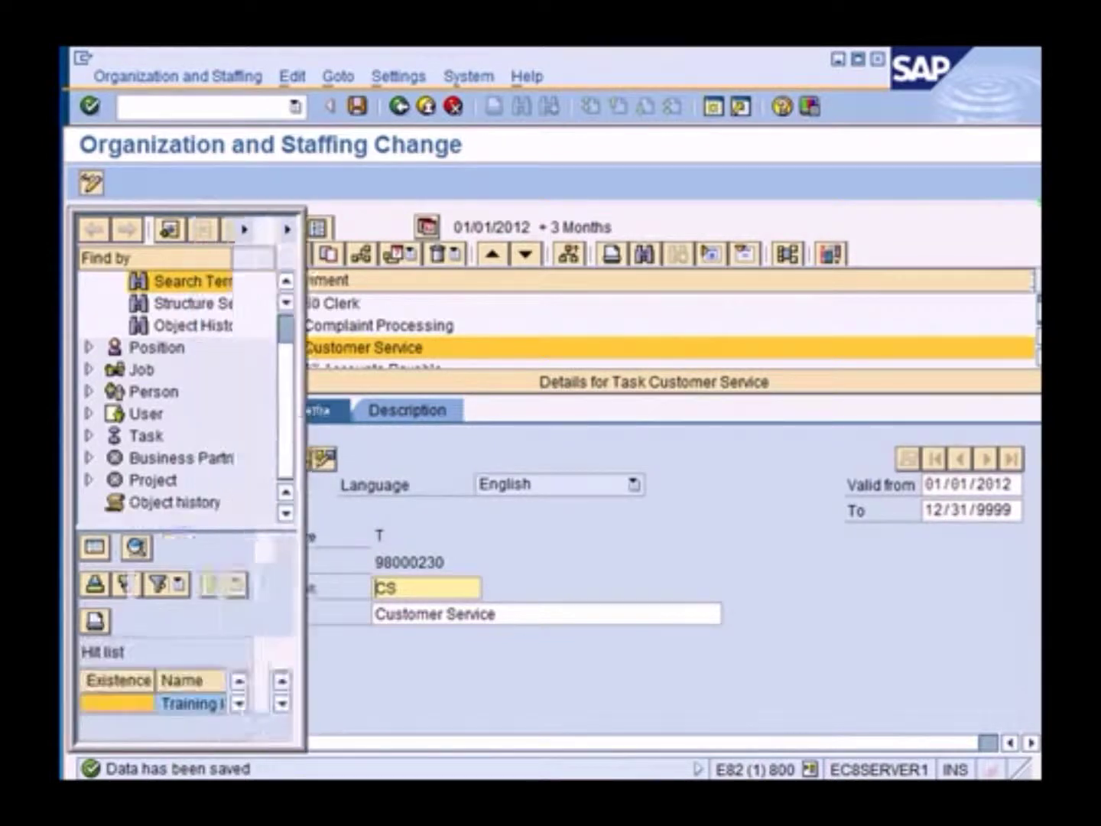
double_click(264, 668)
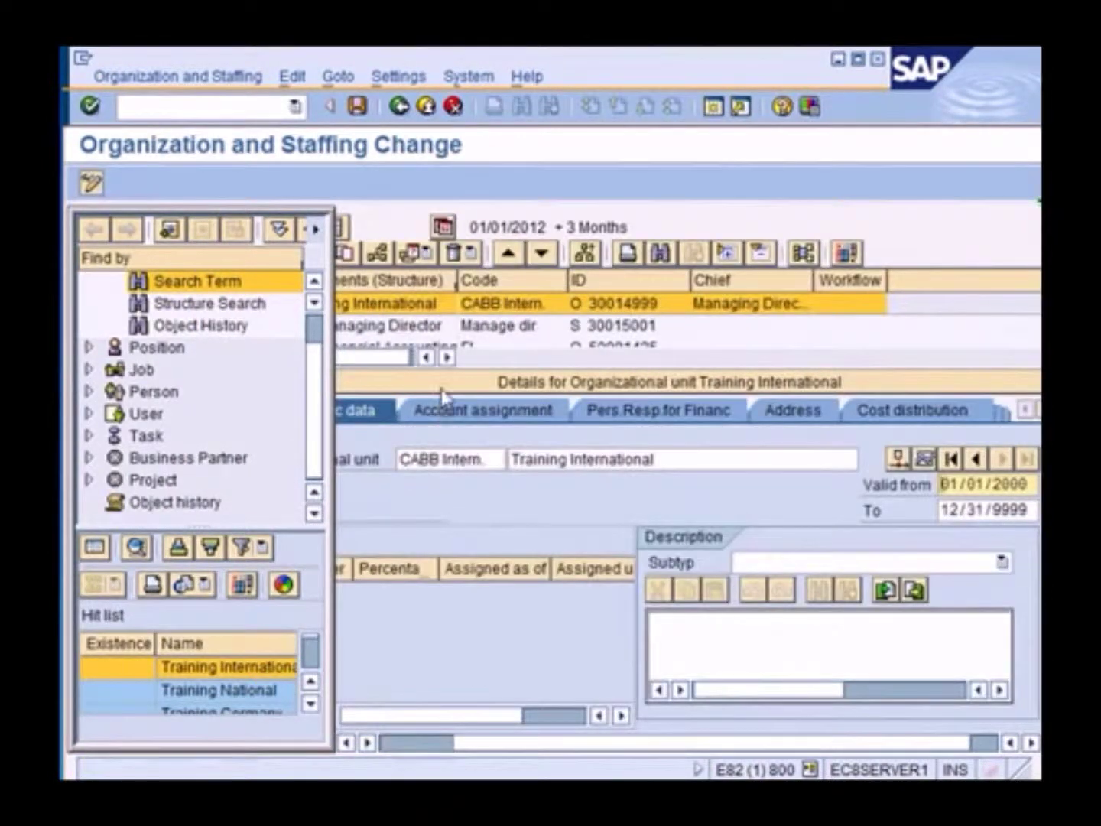
left_click(352, 382)
left_click_drag(327, 380, 257, 380)
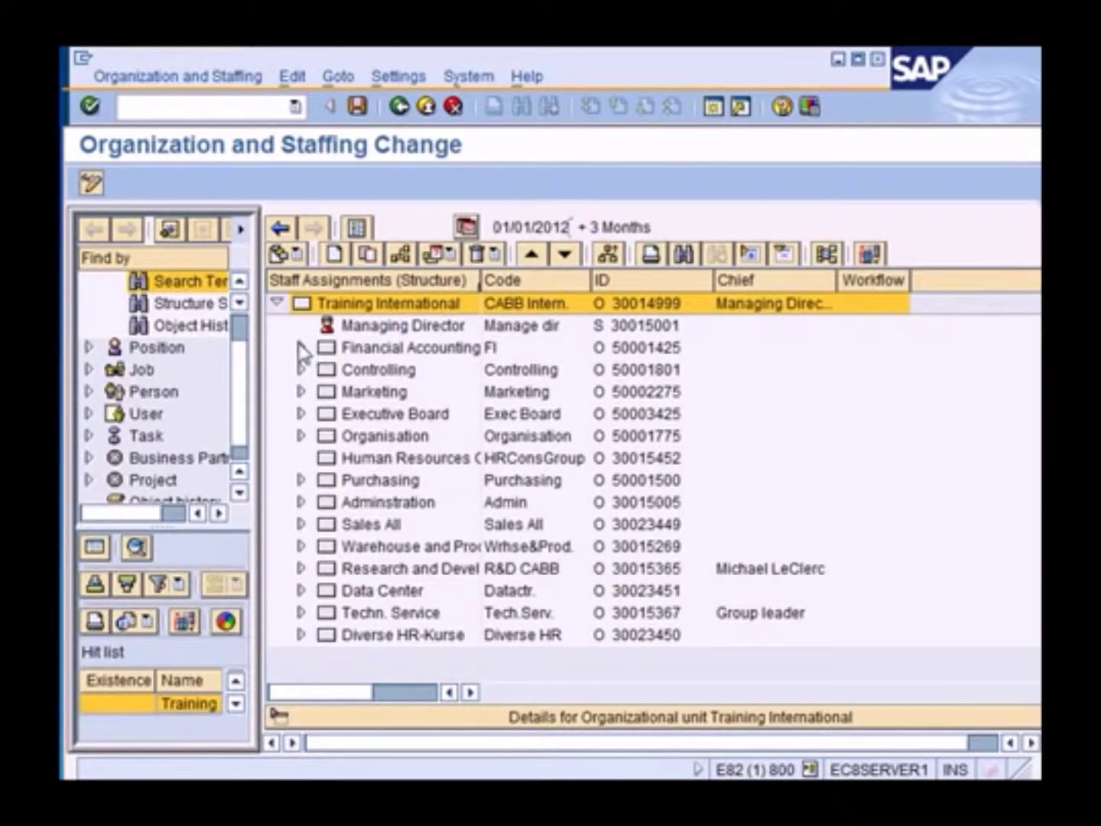
left_click(299, 348)
left_click(420, 526)
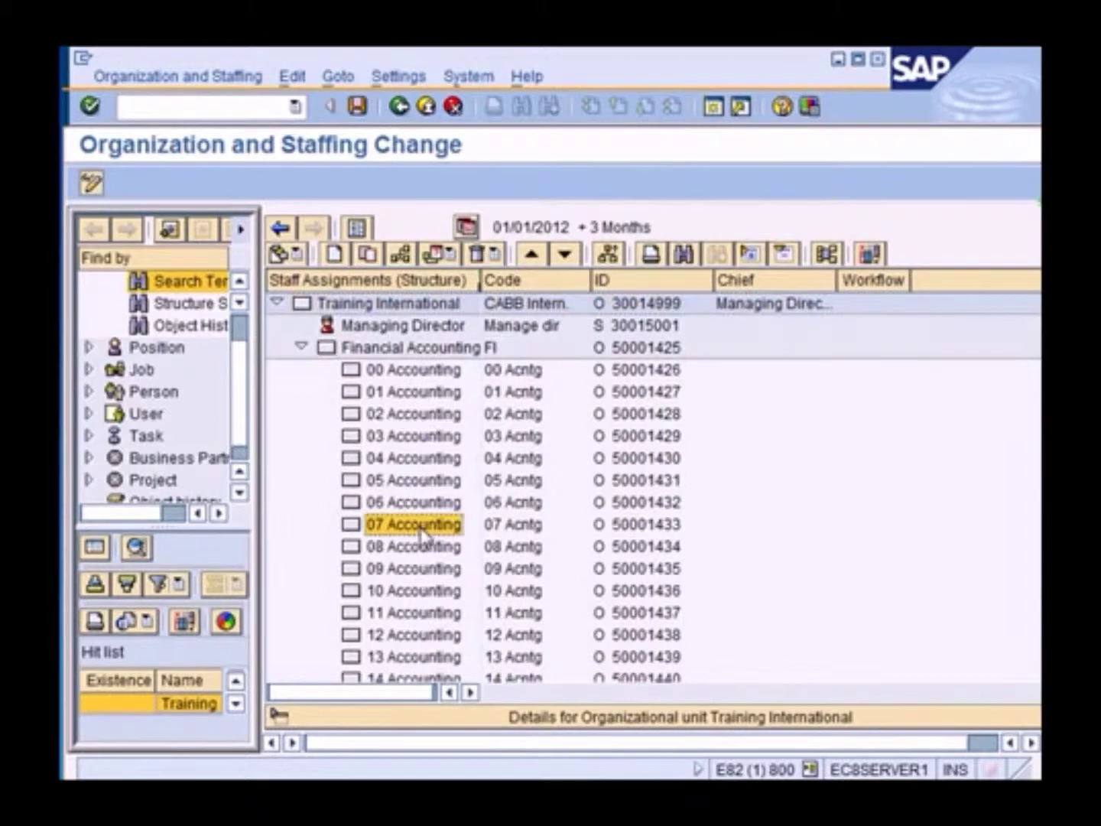
scroll(421, 532, "down", 3)
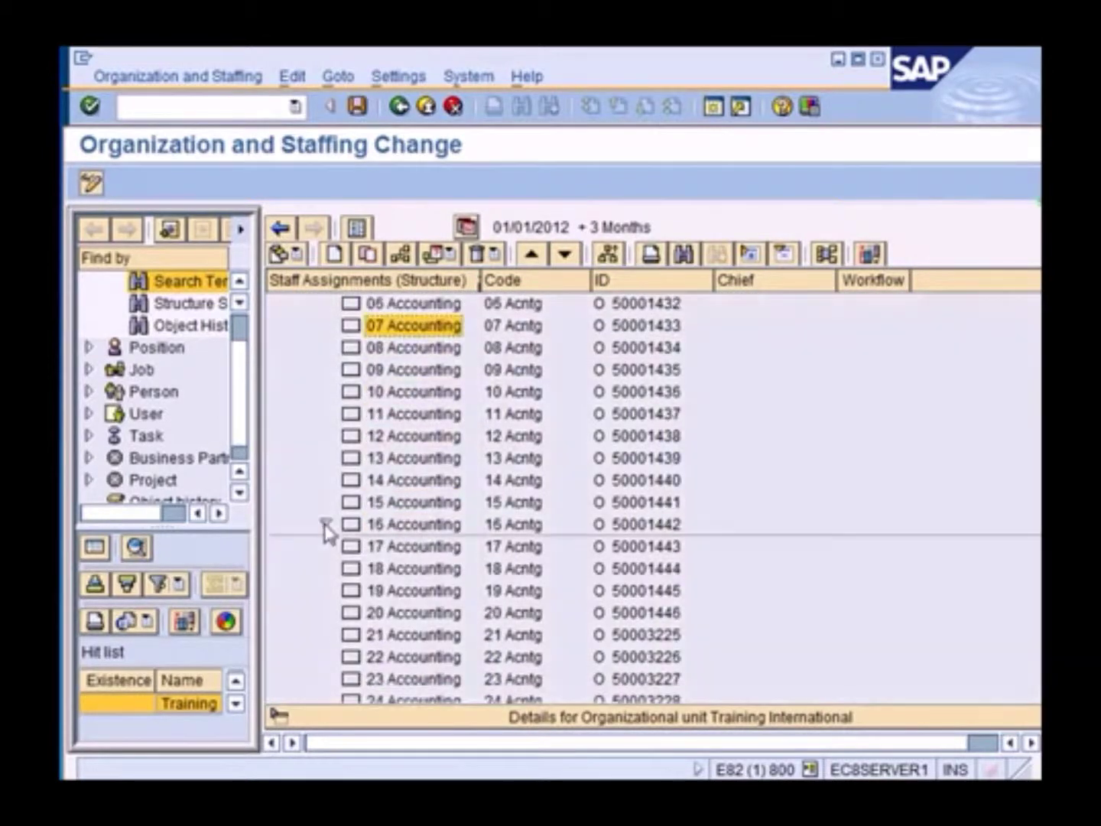
left_click(327, 524)
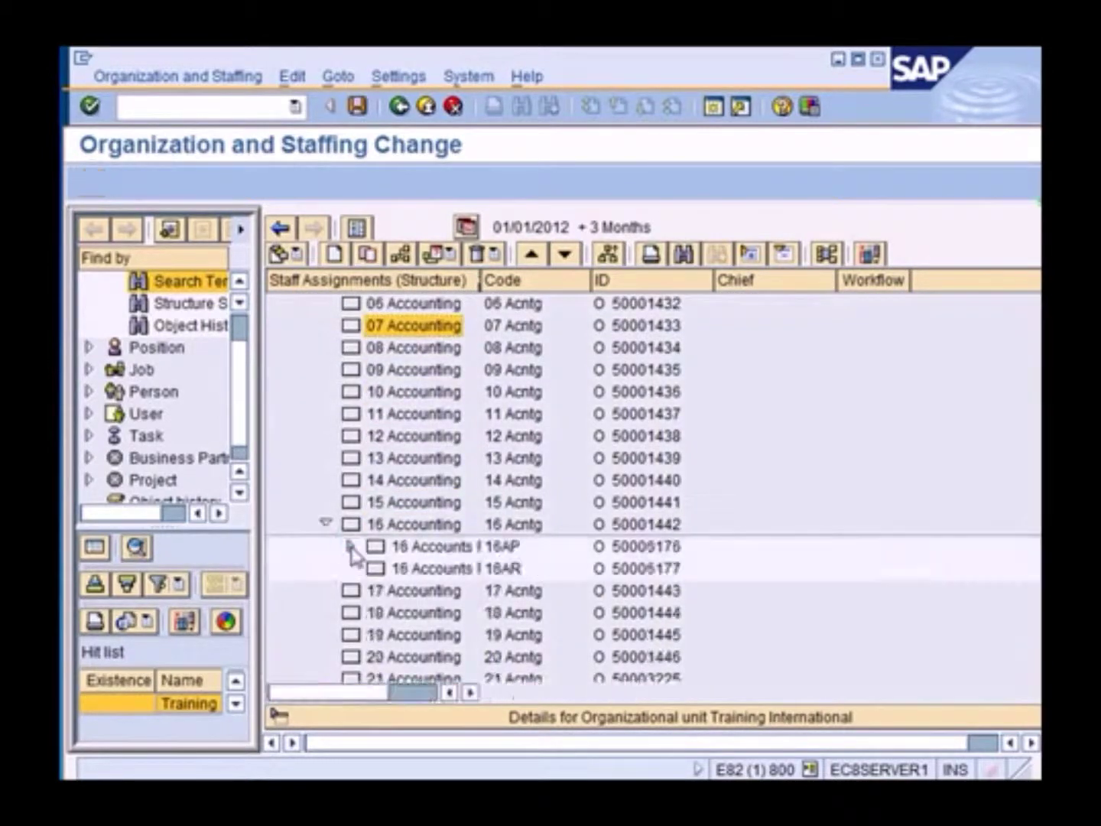
left_click(350, 547)
left_click_drag(480, 281, 648, 281)
Open the task assignment for the 16 AP Clerk position
left_click(469, 617)
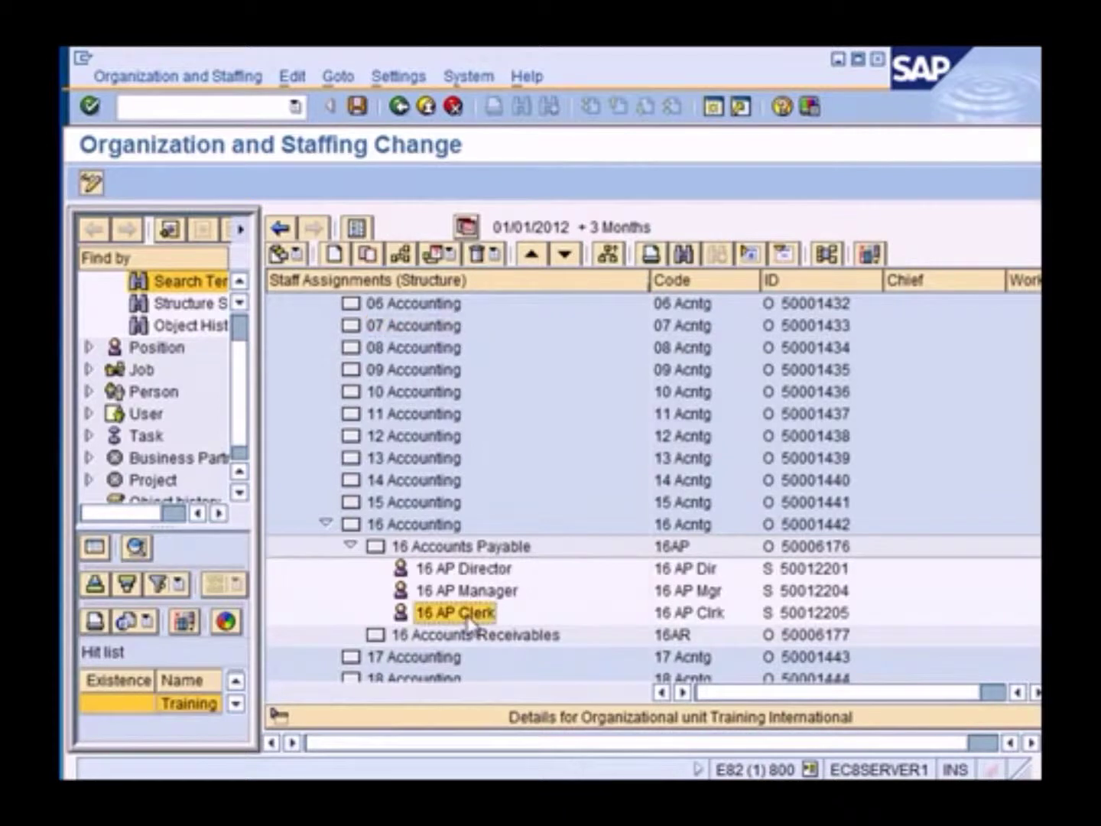
right_click(467, 619)
mouse_move(537, 642)
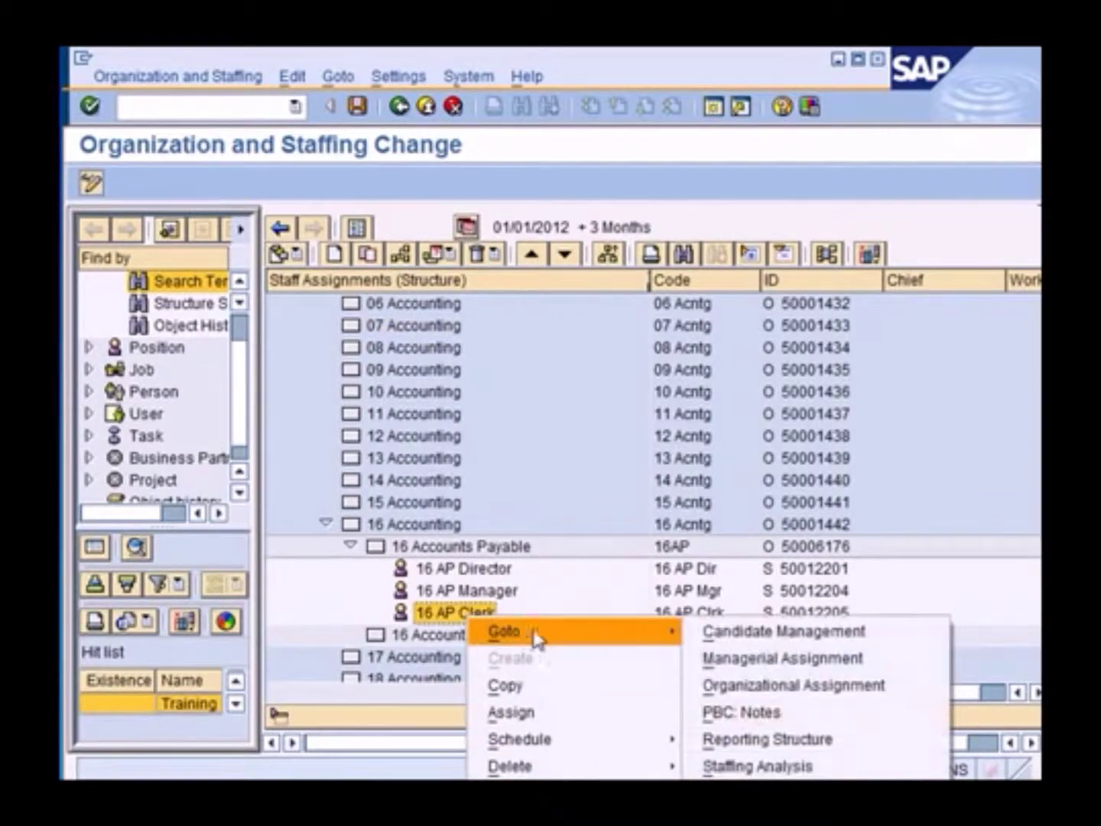
left_click(795, 740)
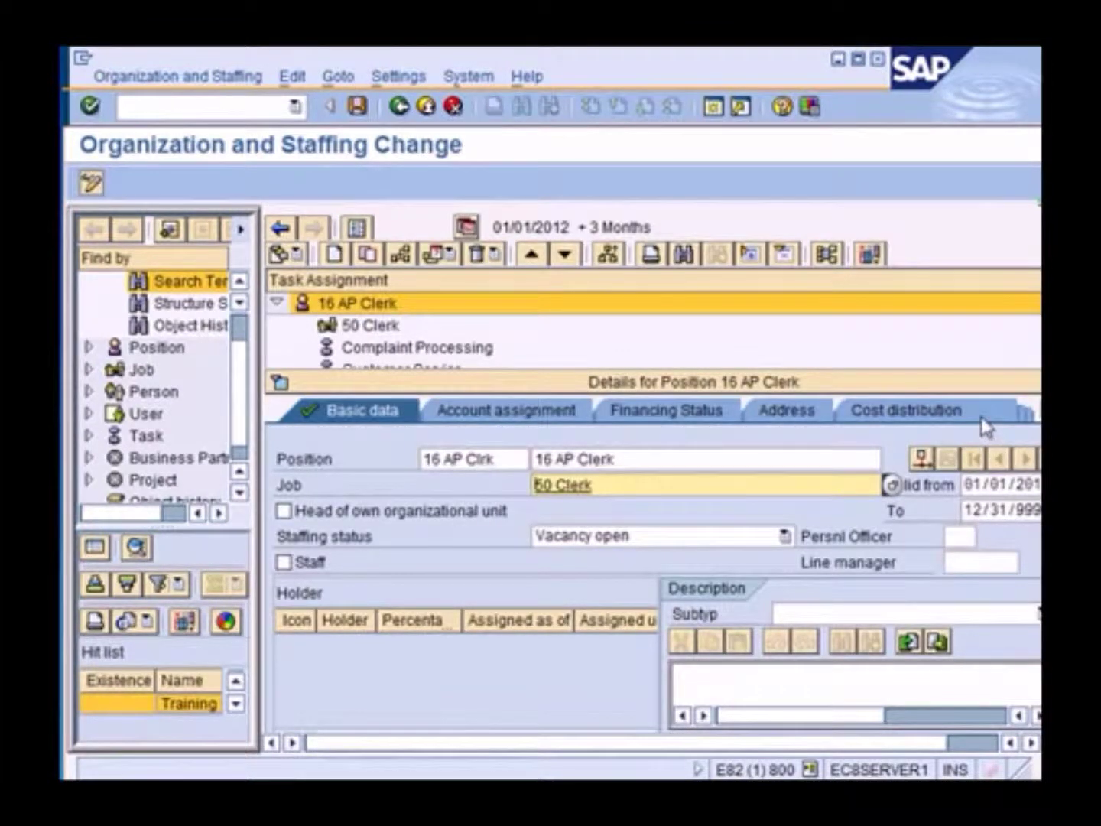
Check the Tasks tab lists Complaint Processing and Customer Service for 16 AP Clerk
left_click_drag(933, 737, 1026, 740)
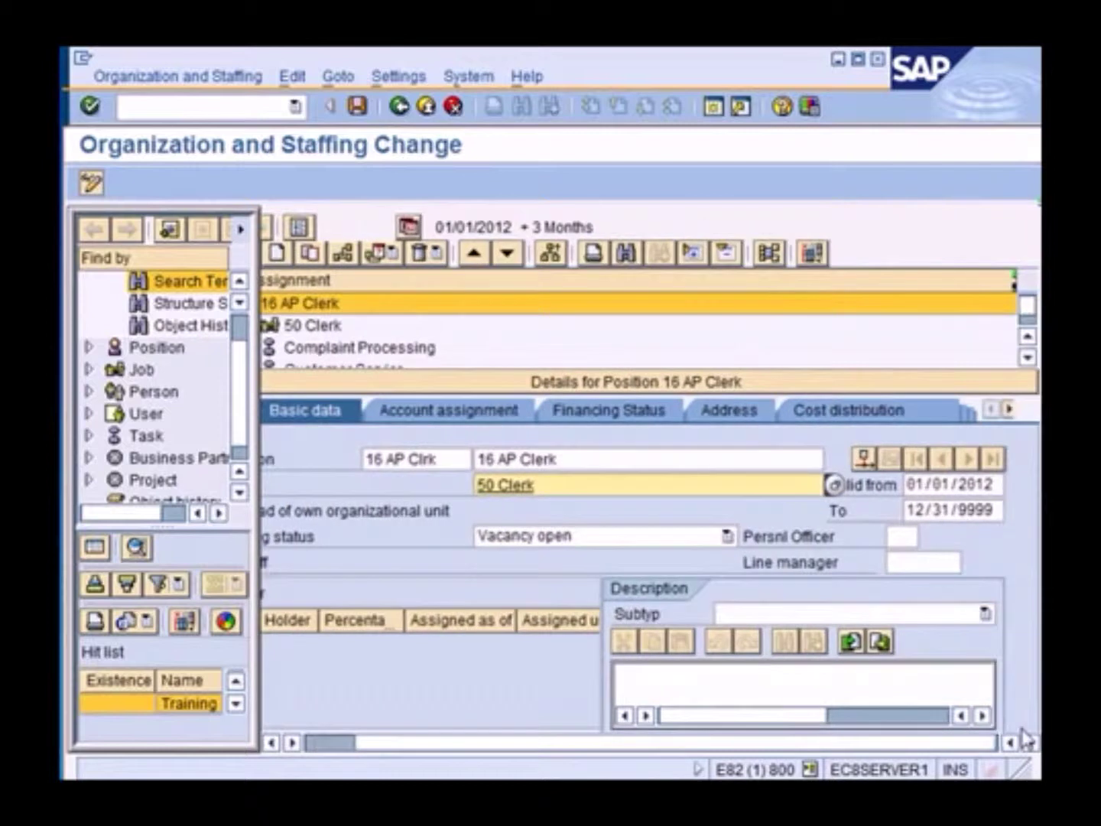
left_click(1008, 410)
left_click(1008, 411)
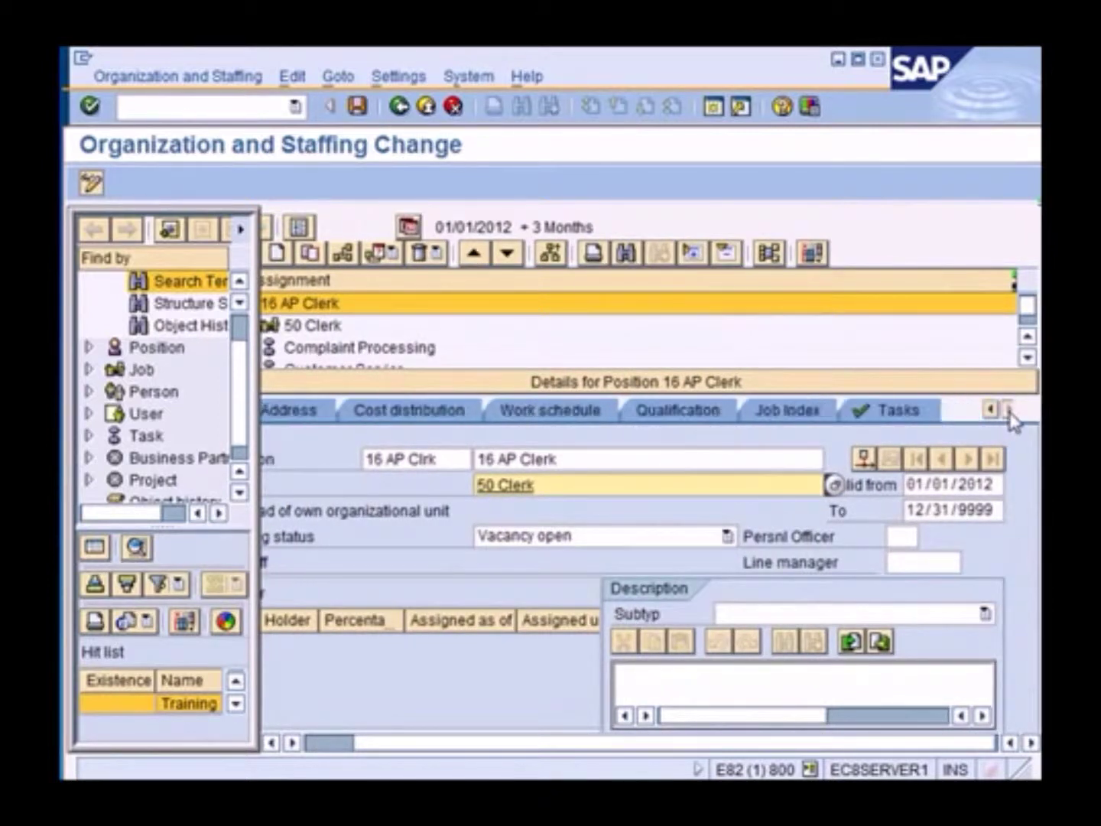
left_click(925, 414)
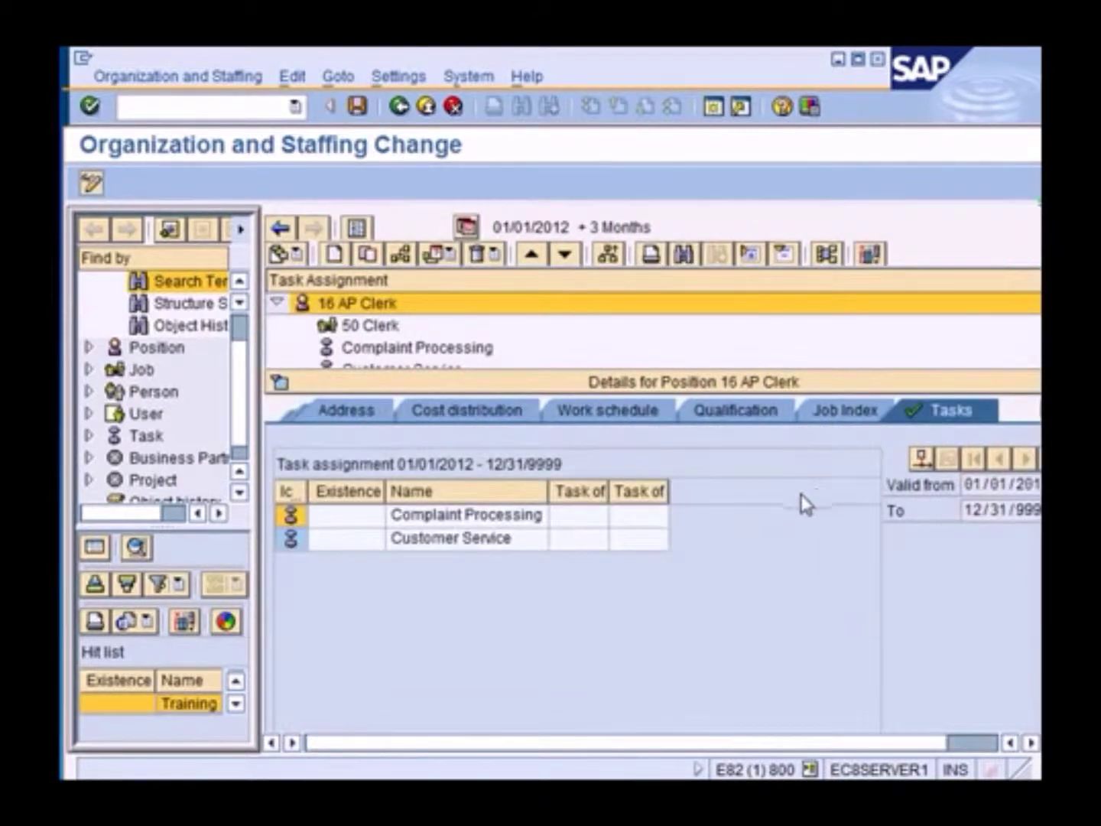
left_click(488, 545)
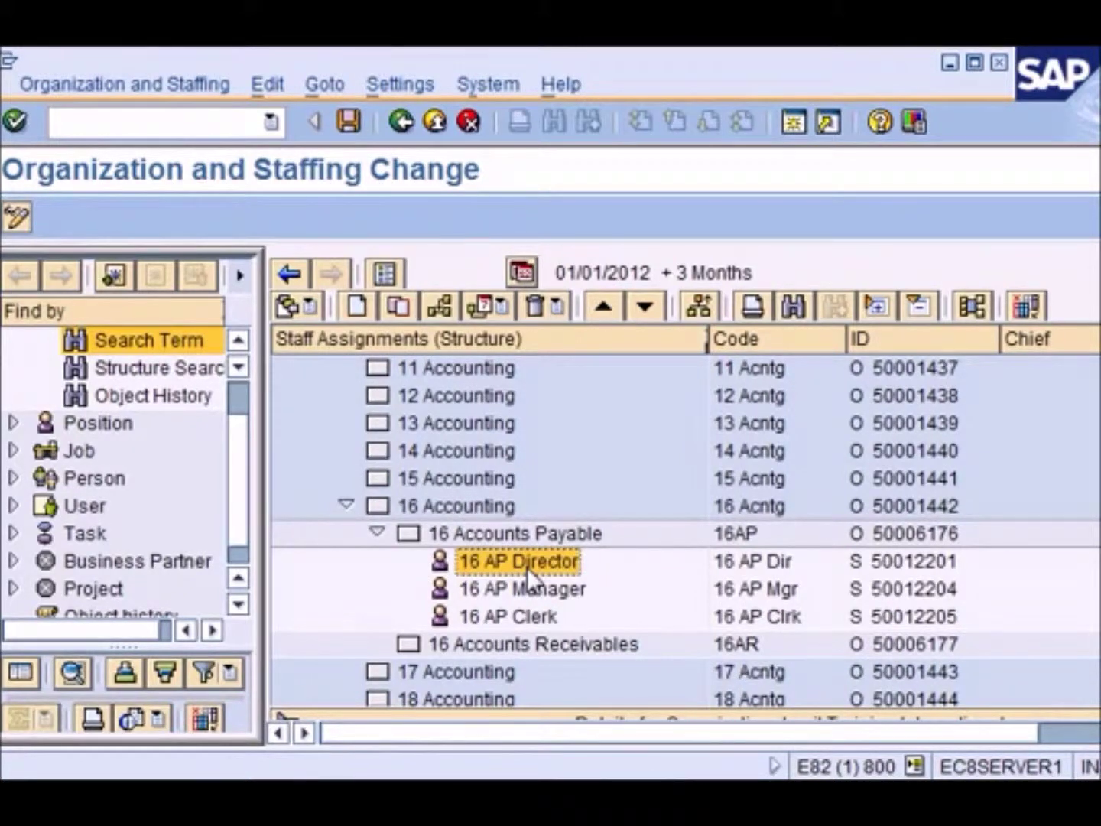
Start assigning a holder to 16 AP Director and search by the employee's last and first name
right_click(527, 568)
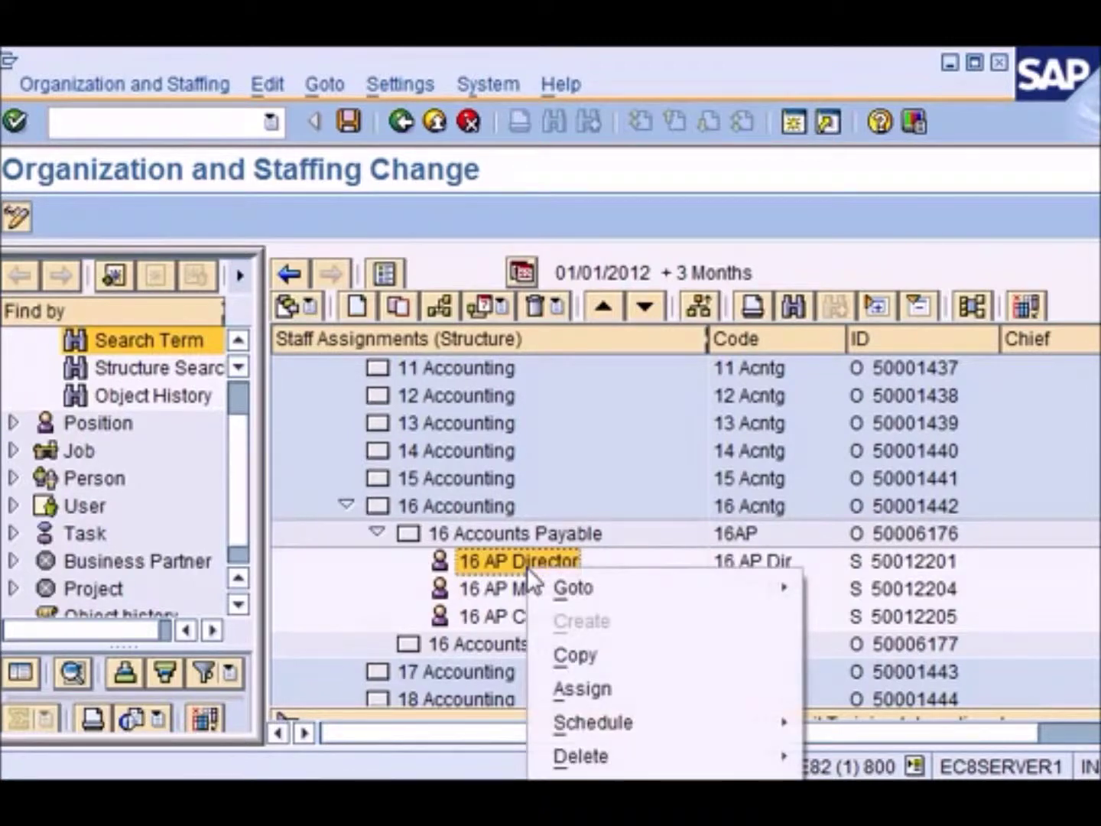
left_click(630, 688)
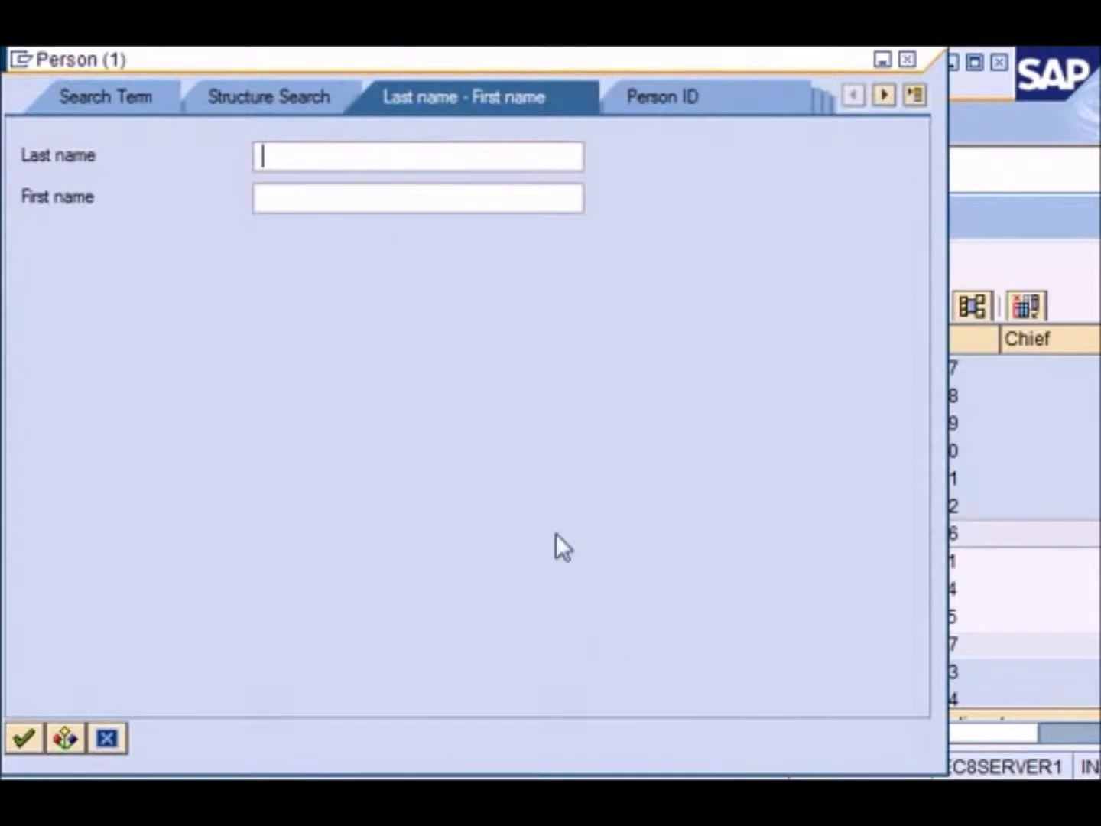
left_click(338, 159)
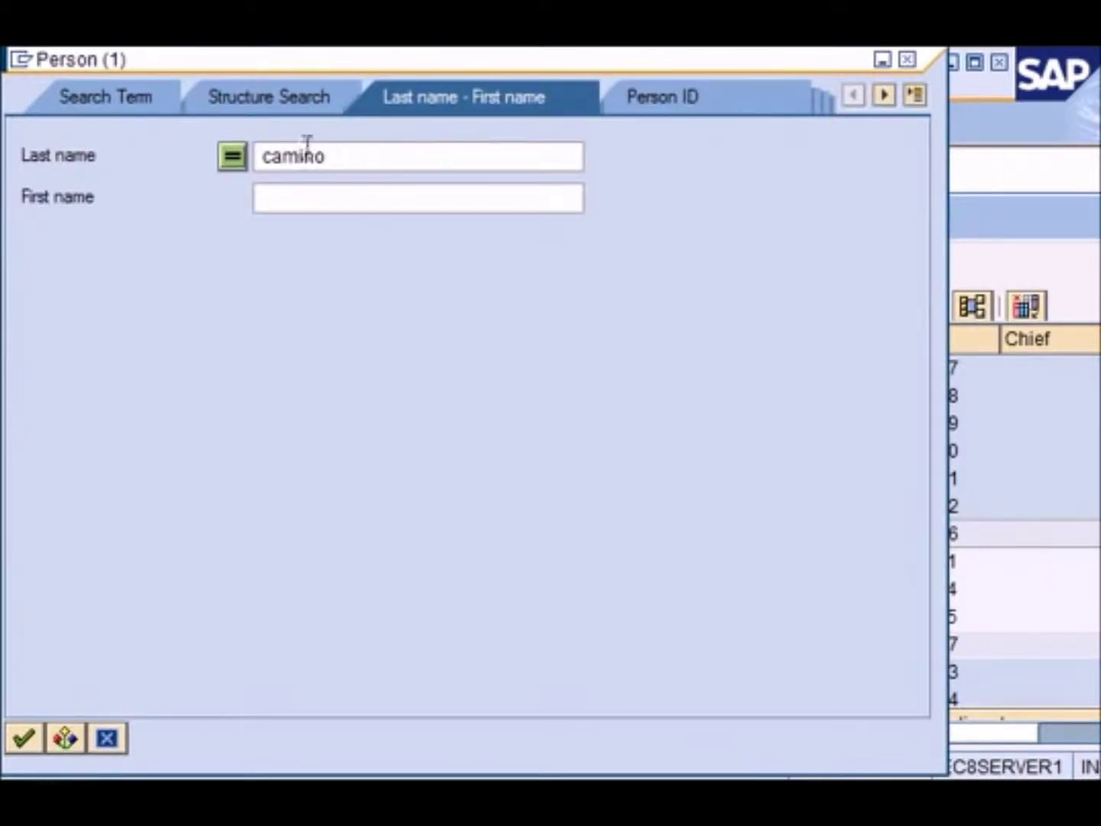
left_click(353, 201)
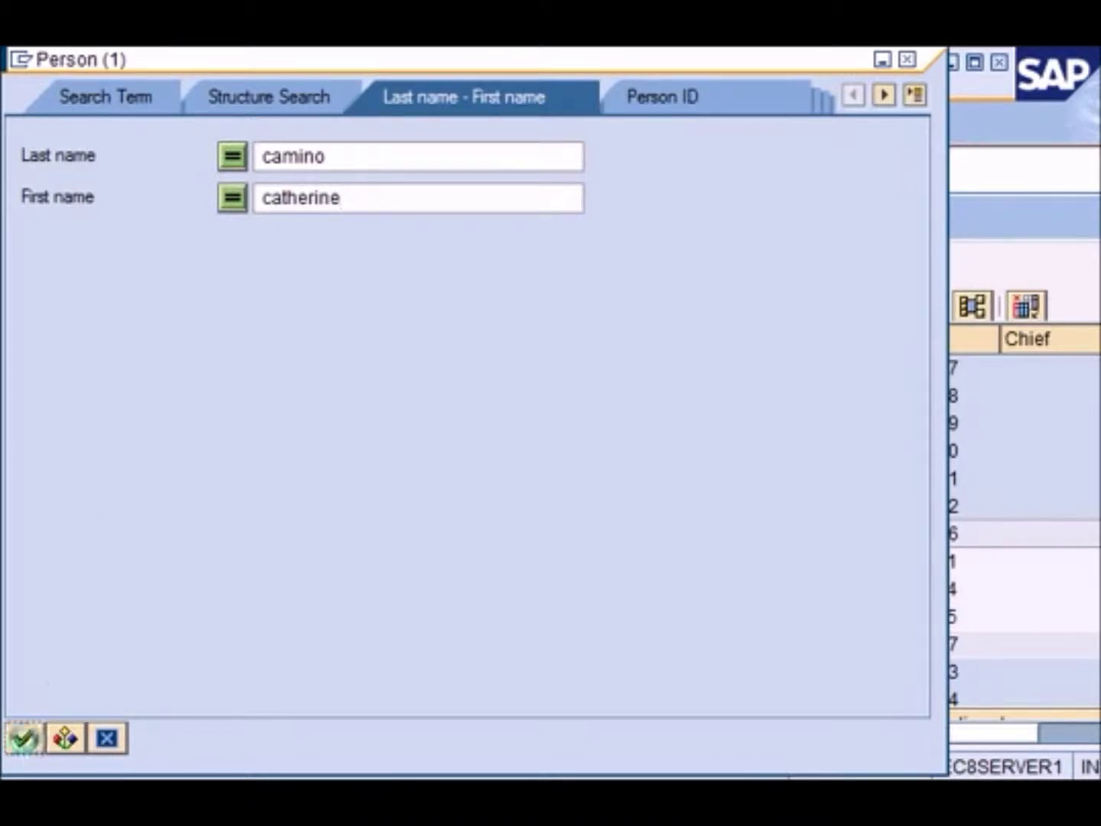
left_click(24, 738)
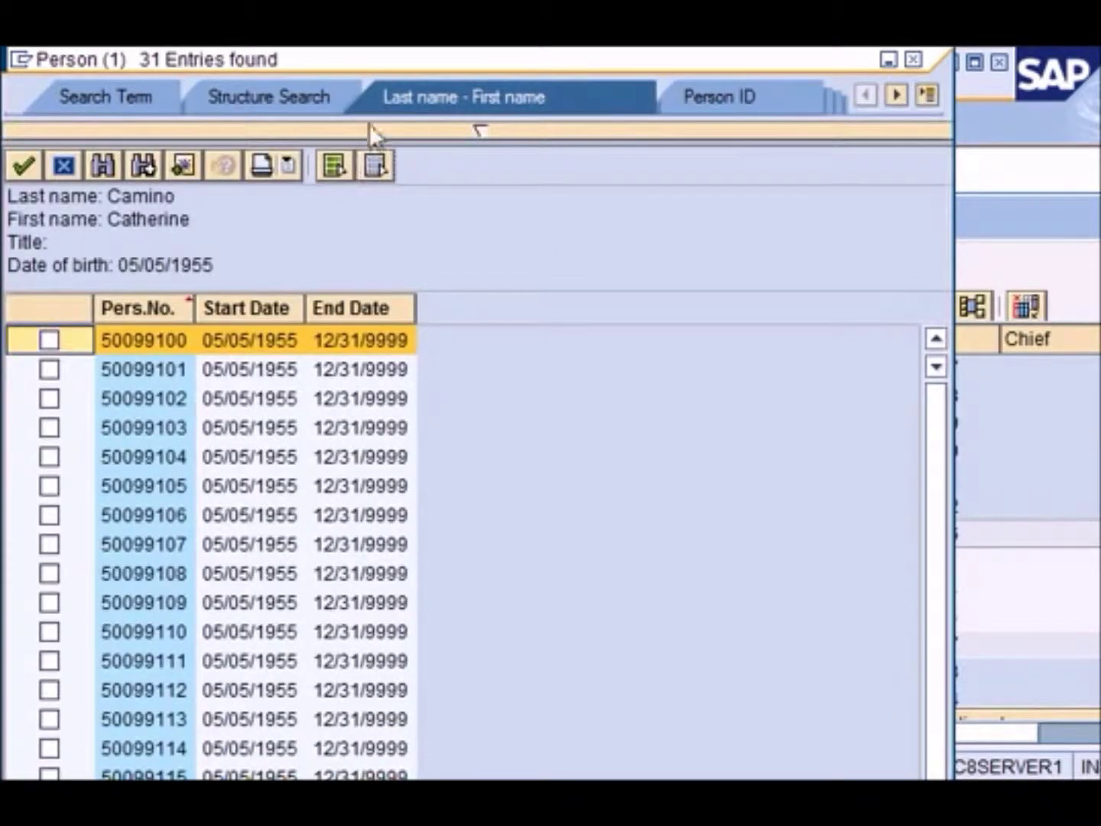
Pick the wanted personnel record from the 31 search hits and continue
left_click_drag(383, 65, 580, 65)
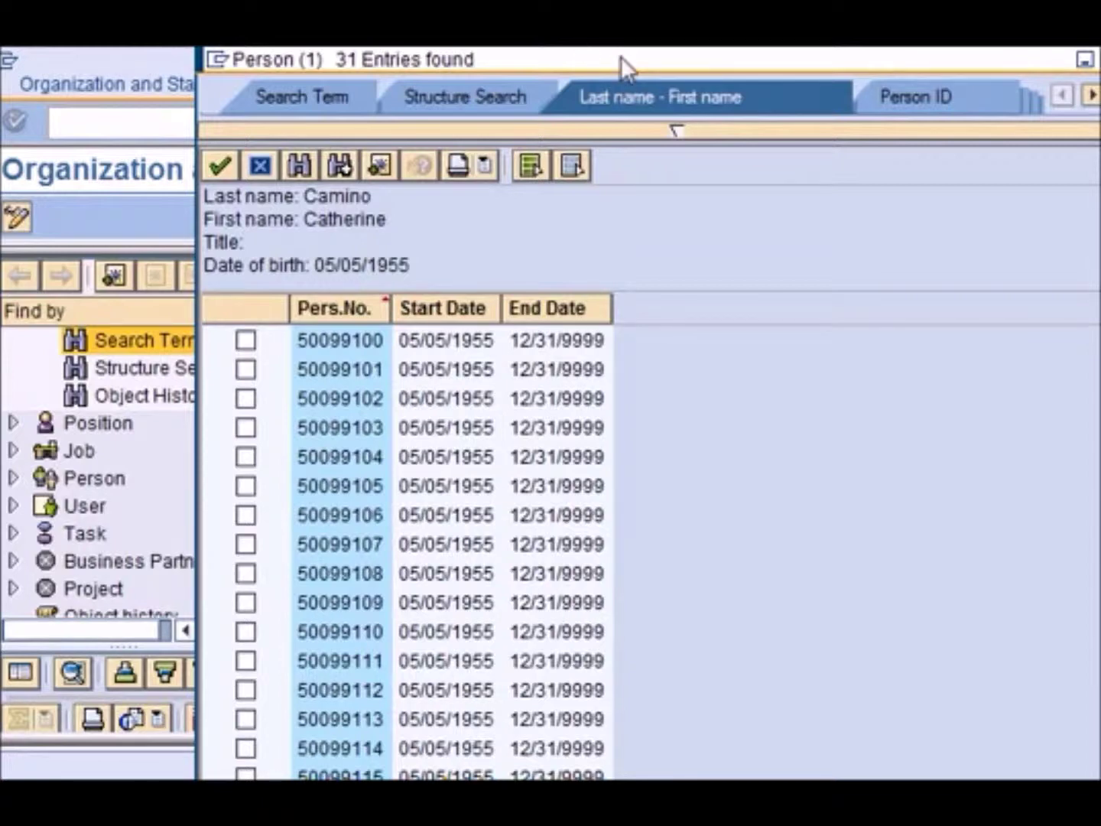
mouse_move(623, 55)
left_mouse_down()
mouse_move(642, 184)
mouse_move(661, 57)
mouse_move(658, 279)
mouse_move(623, 54)
left_mouse_up()
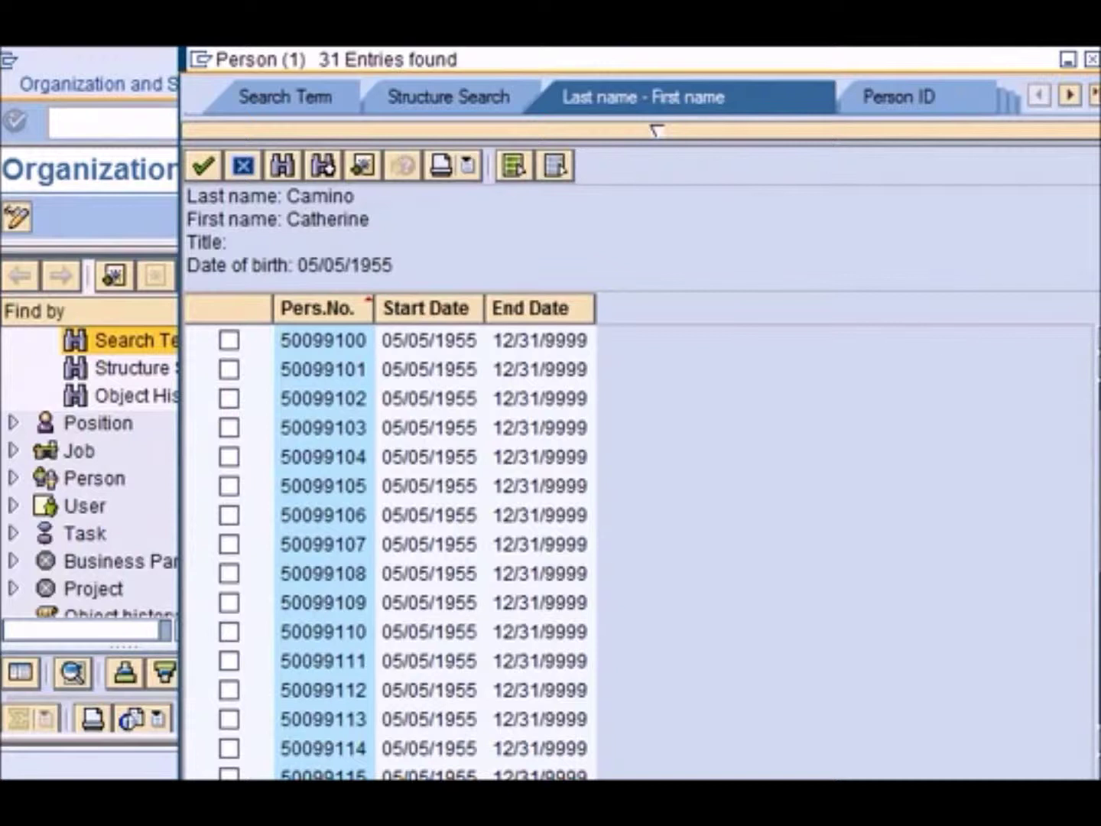
scroll(428, 535, "down", 1)
scroll(898, 583, "down", 3)
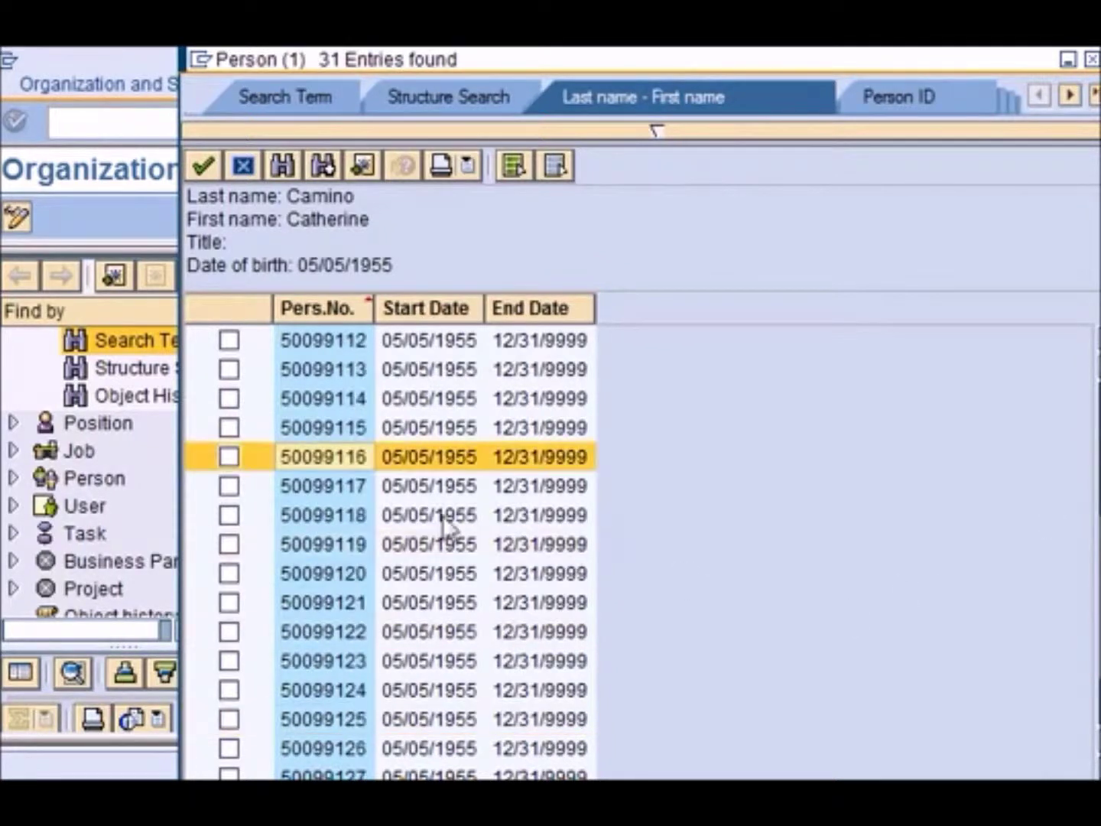
left_click(230, 457)
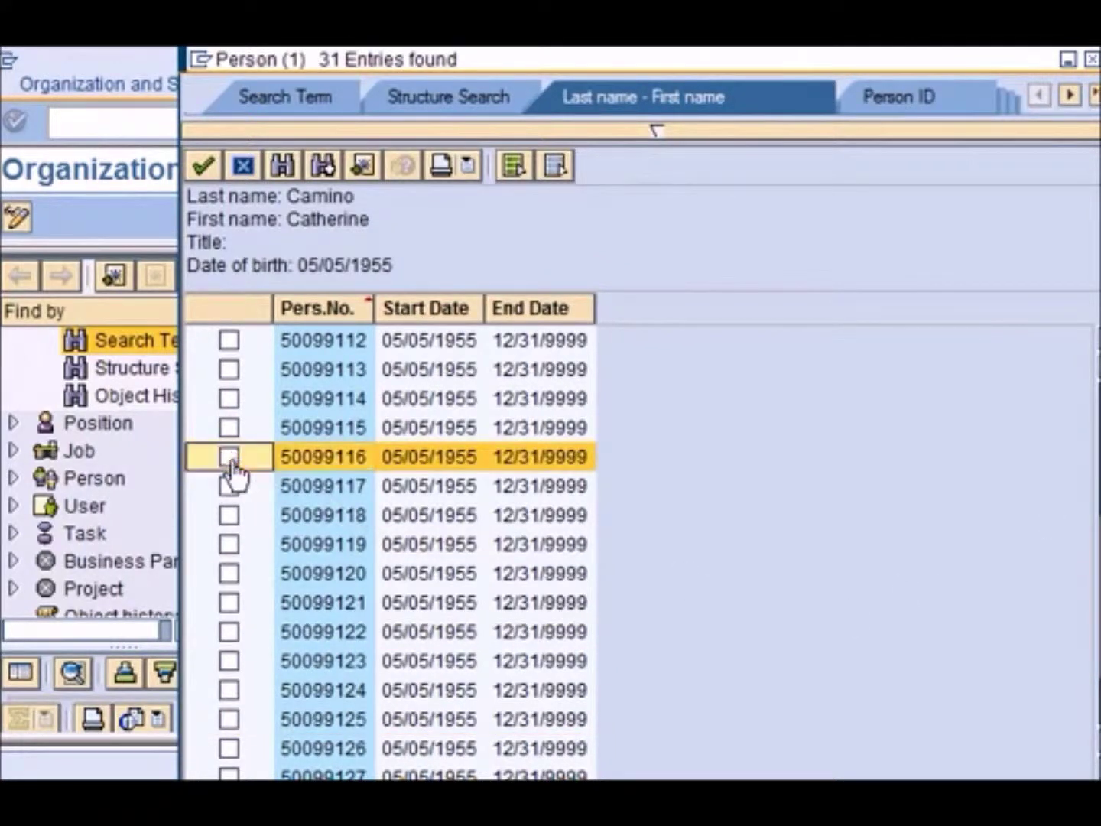
left_click(205, 163)
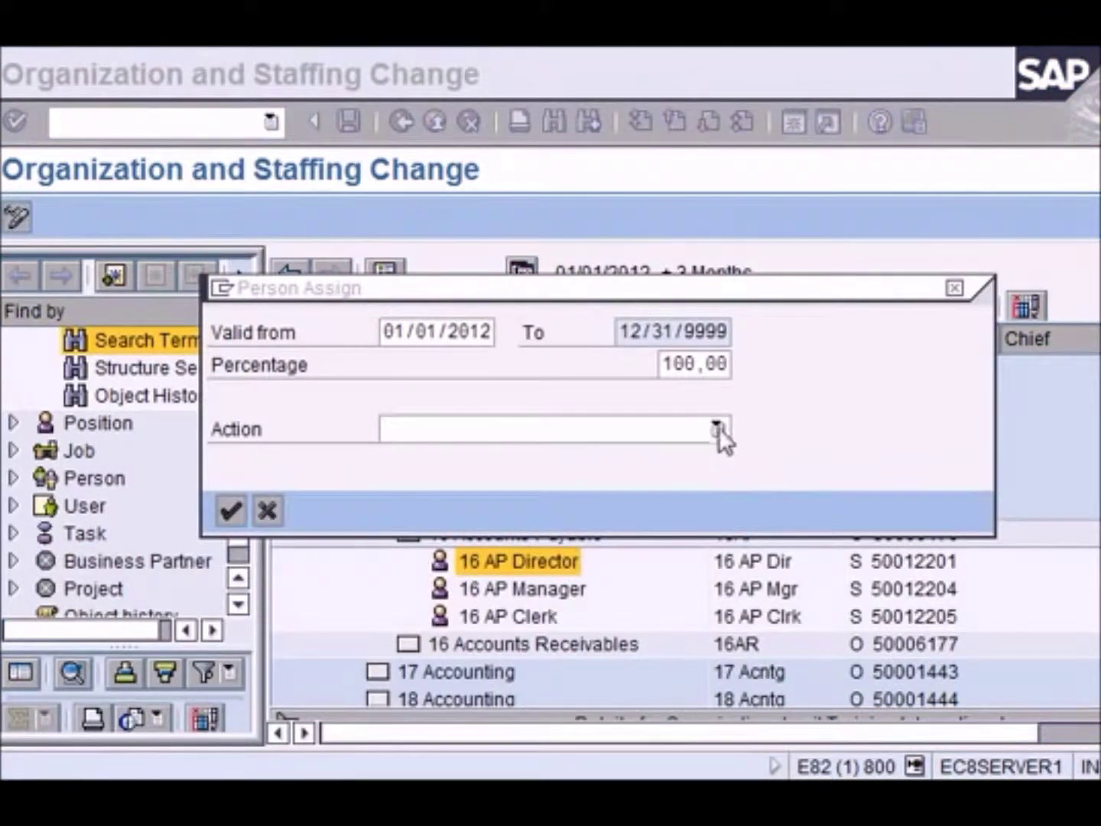
Assign the person with action Change of Position HR505 and confirm delimiting the vacancy
left_click(718, 427)
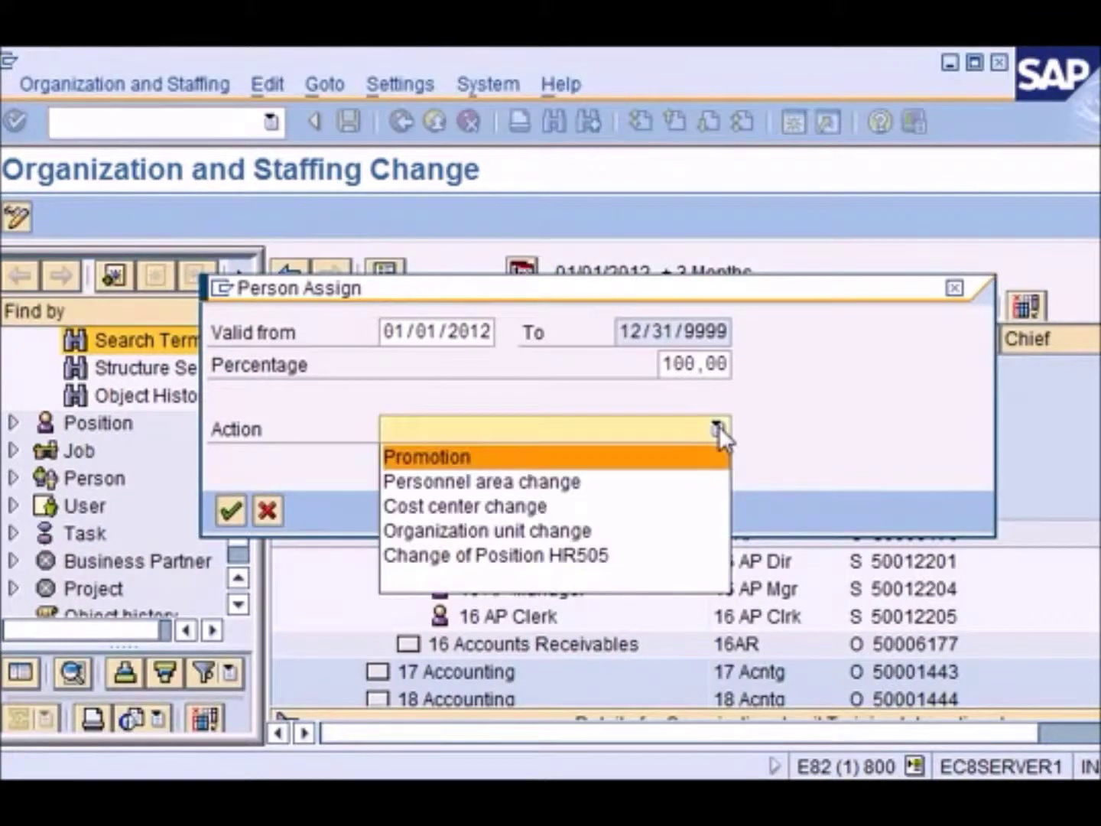
left_click(607, 556)
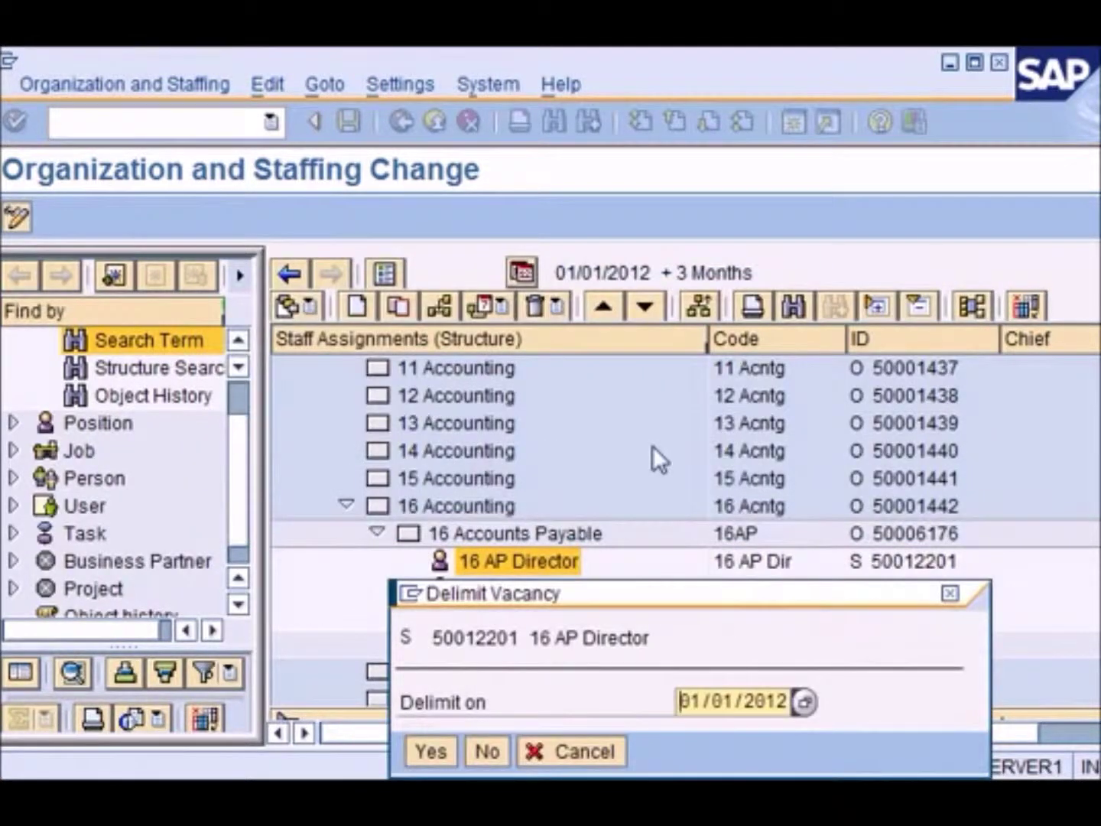
left_click_drag(707, 588, 671, 307)
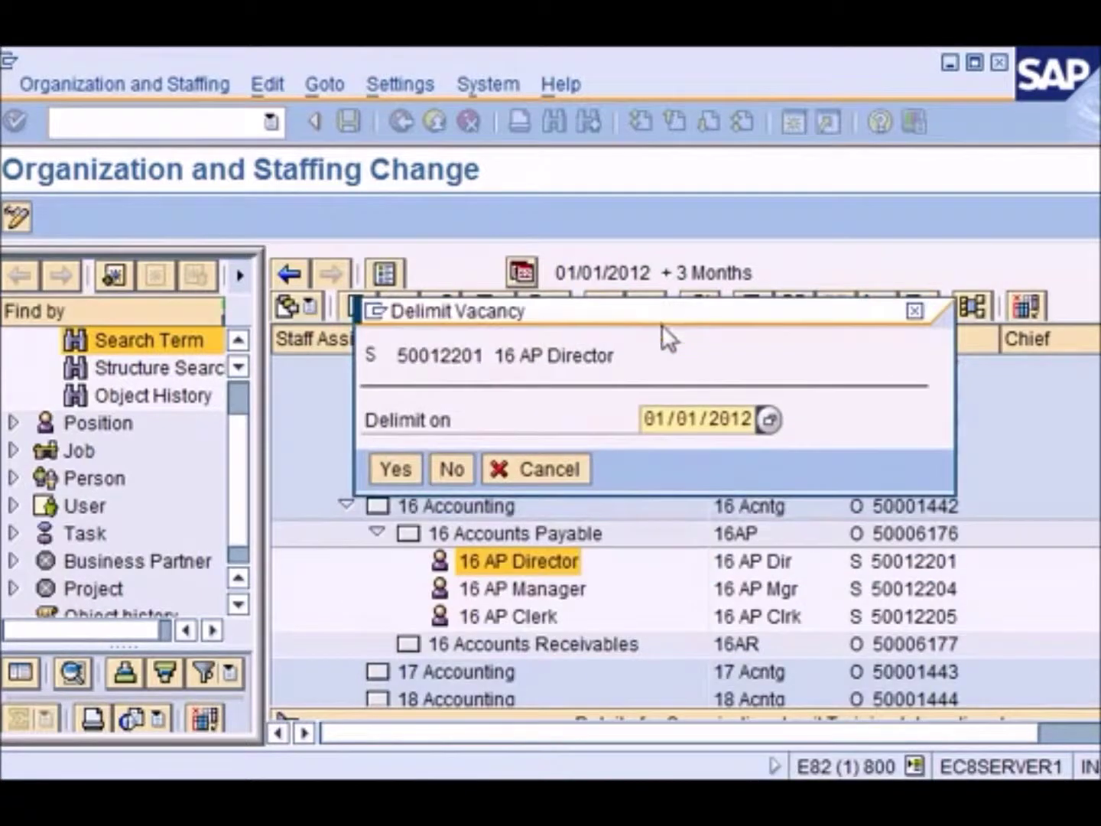
left_click(656, 420)
left_click(402, 469)
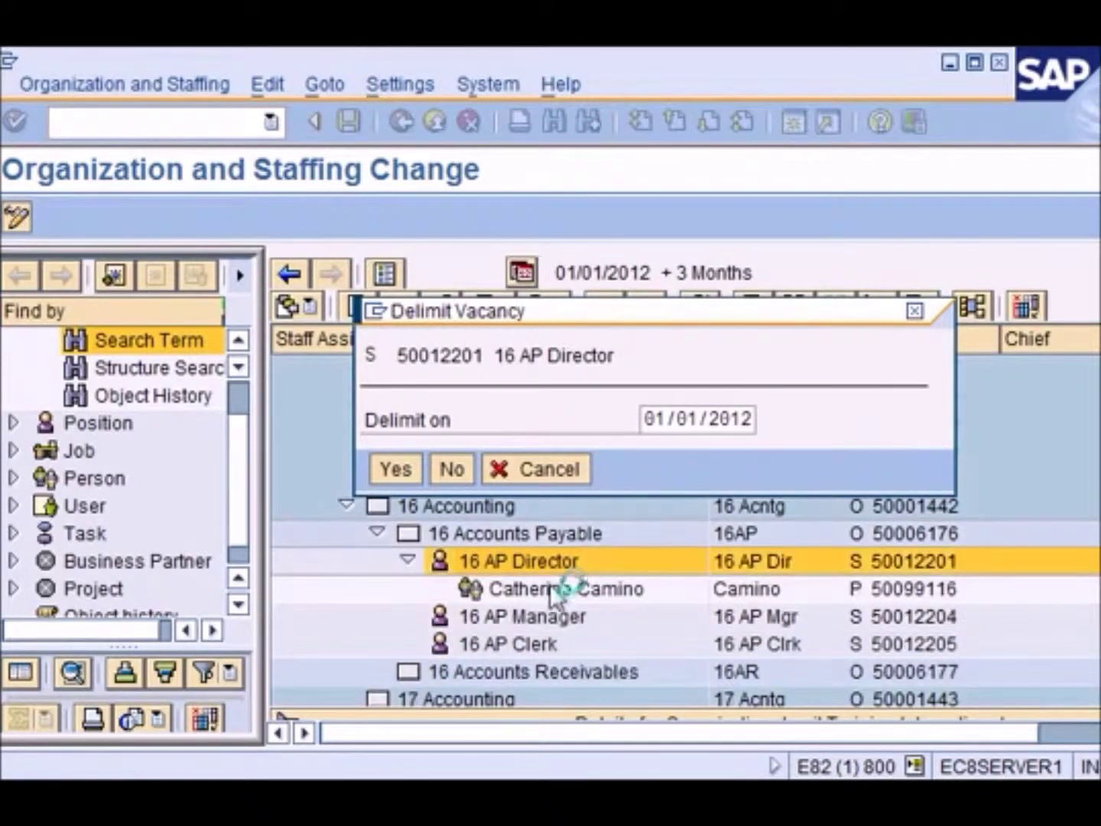
left_click(551, 596)
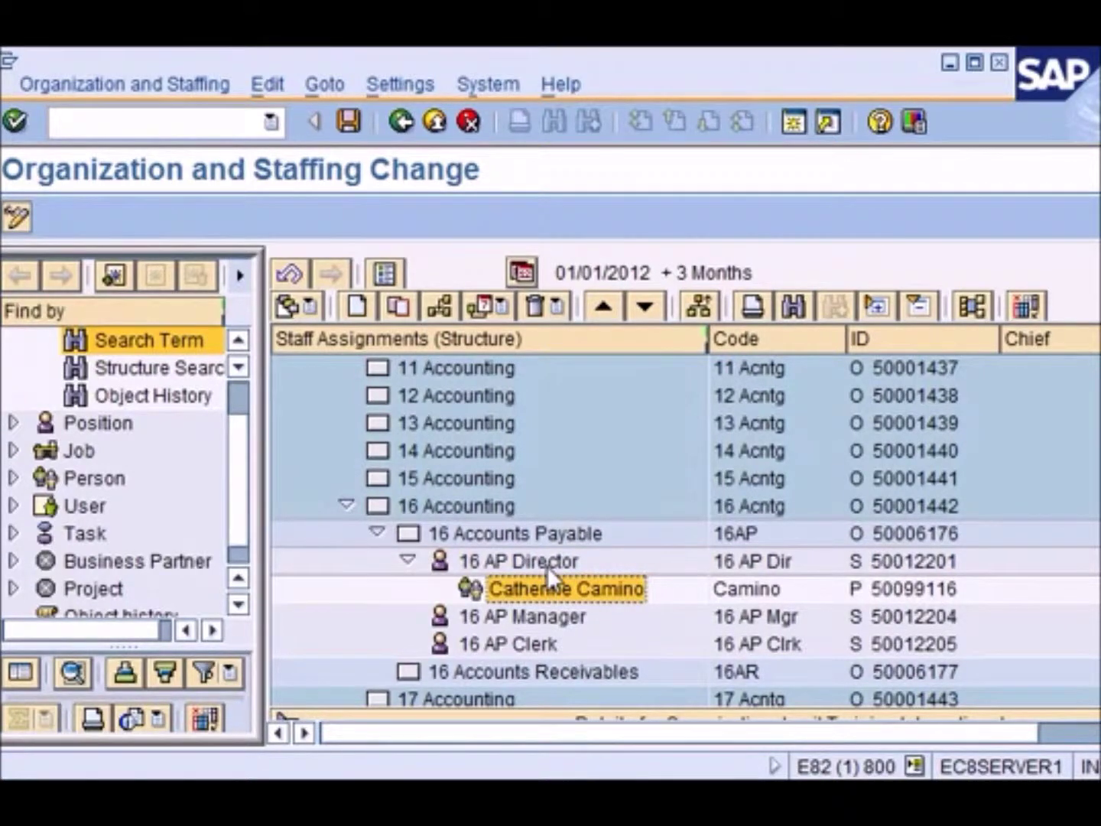
left_click(548, 566)
left_click(549, 587)
left_click(546, 561)
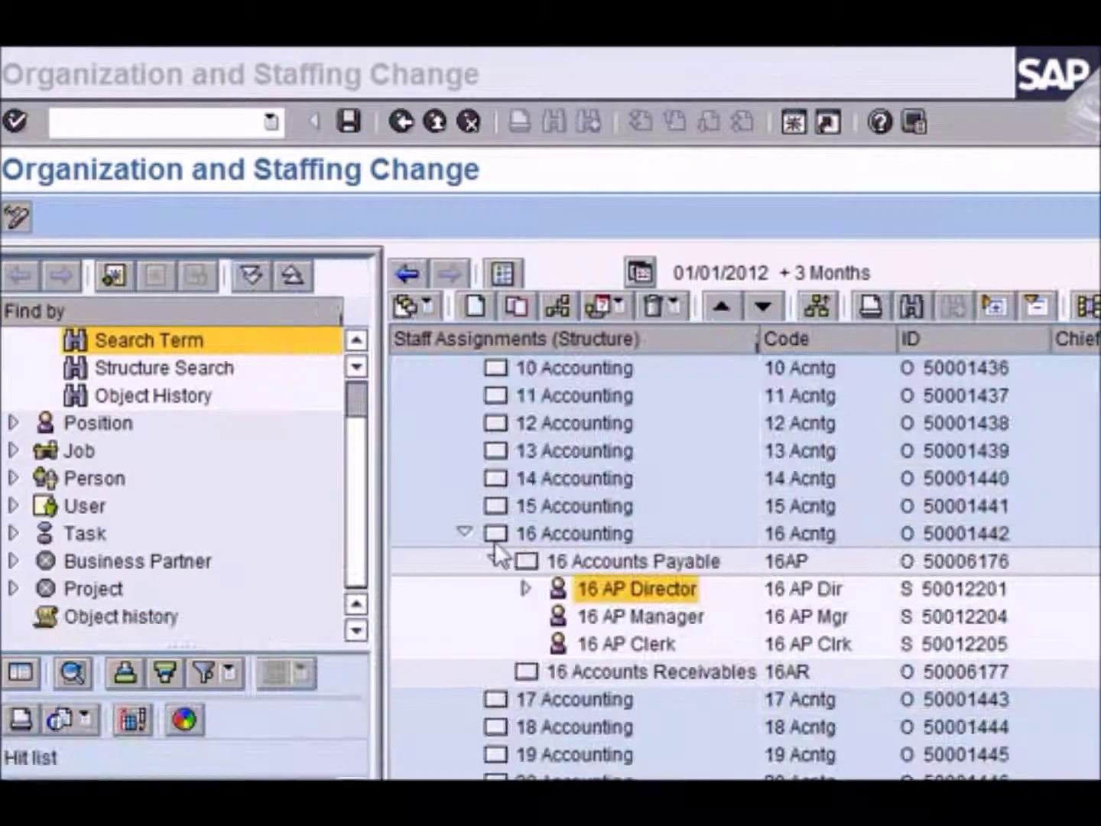
left_click(651, 643)
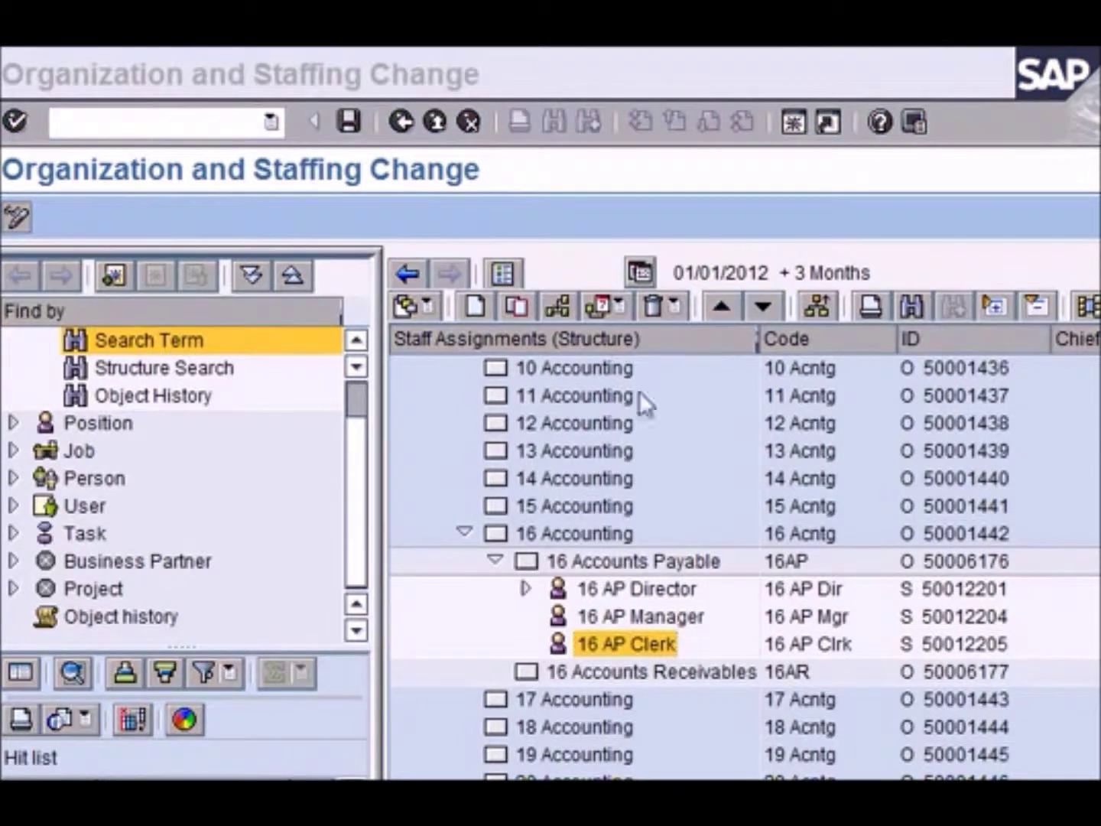
Run /nSPRO and open the SAP Reference IMG
left_click(161, 122)
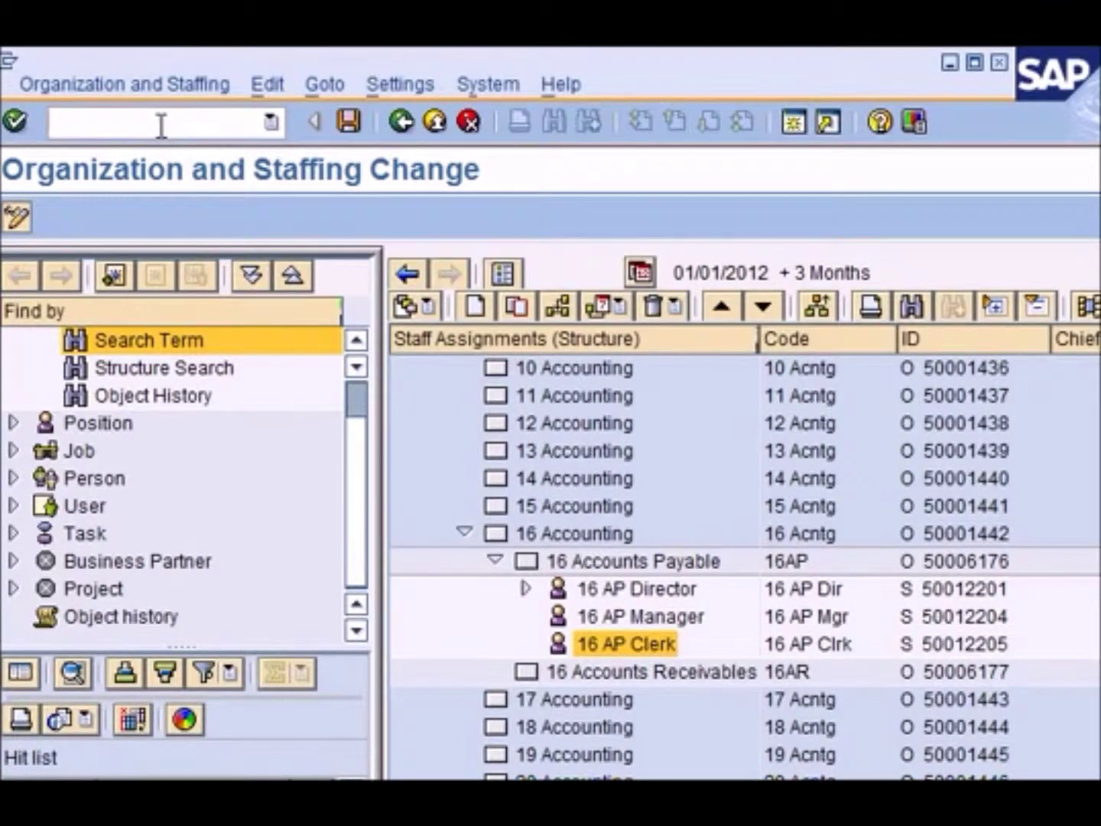
type("/nspro")
key("Return")
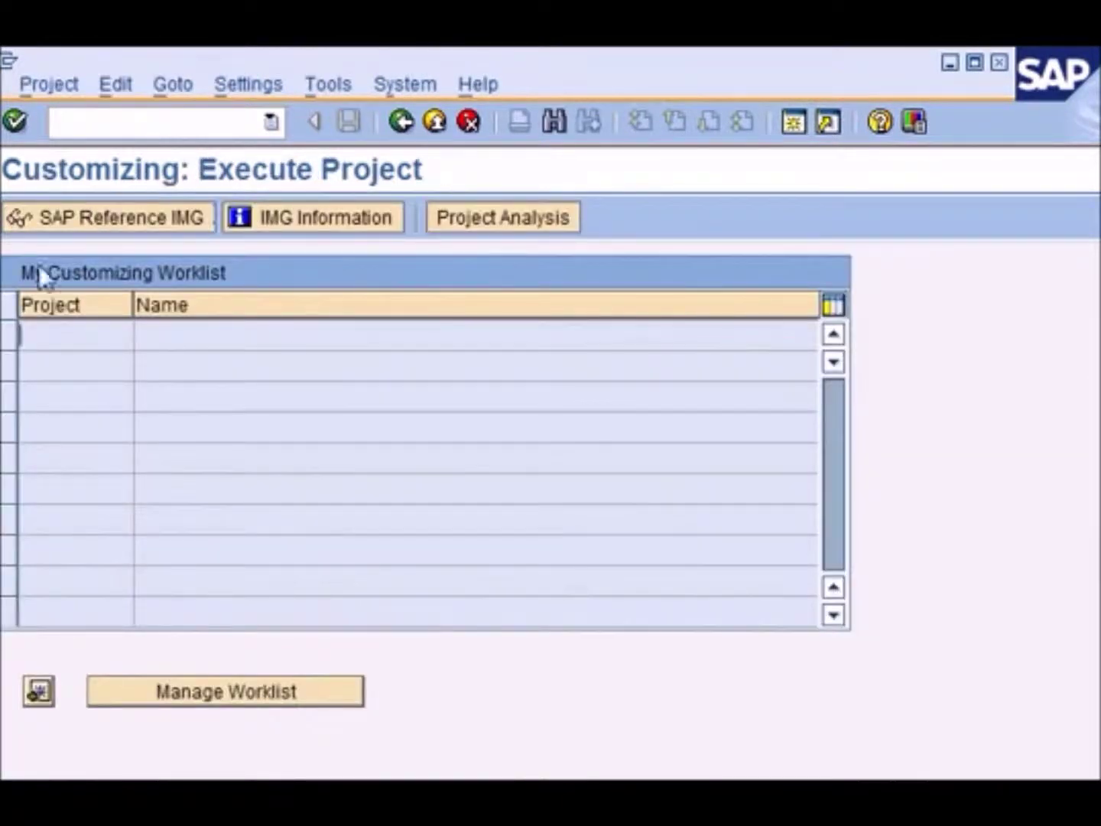
left_click(127, 211)
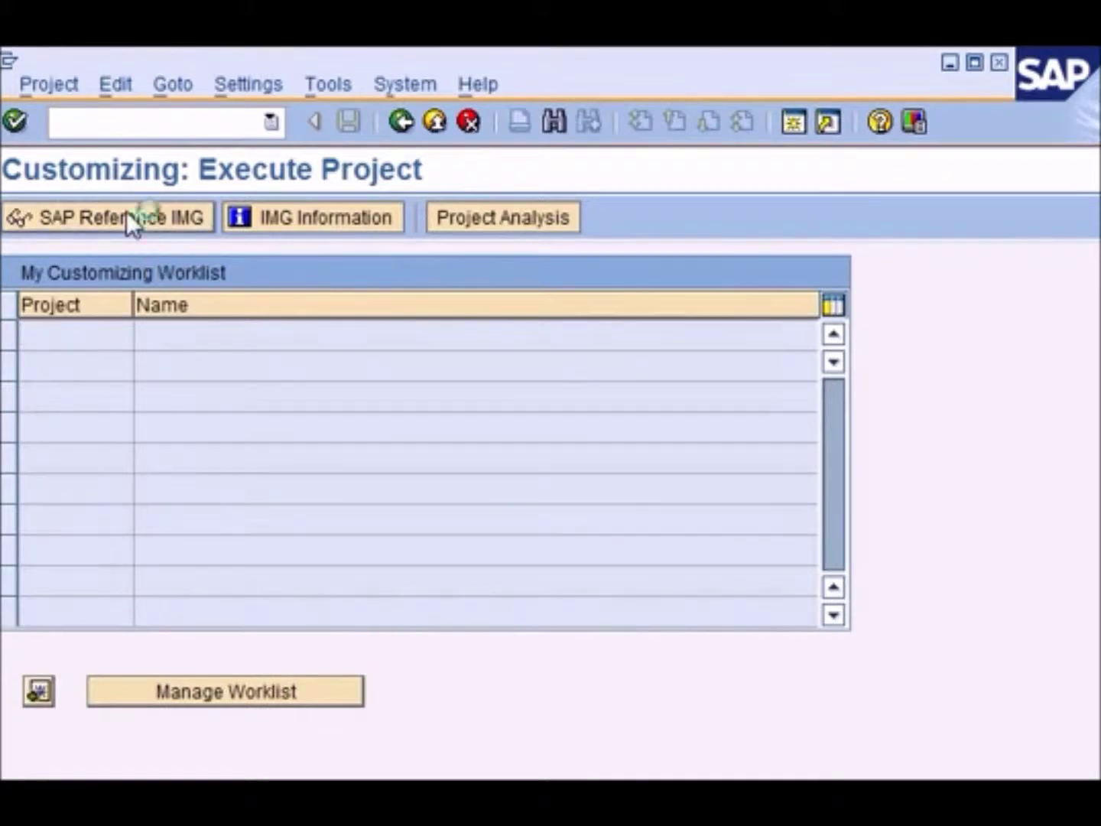
left_click(297, 578)
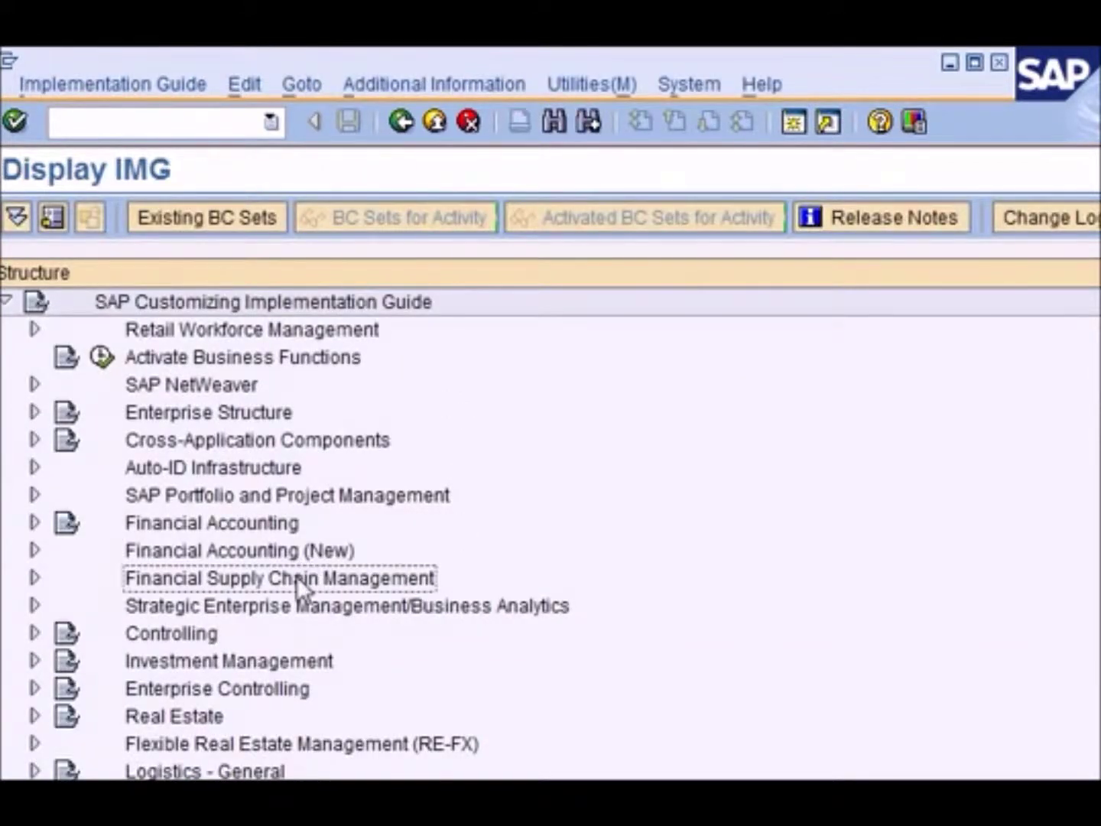
scroll(325, 576, "down", 5)
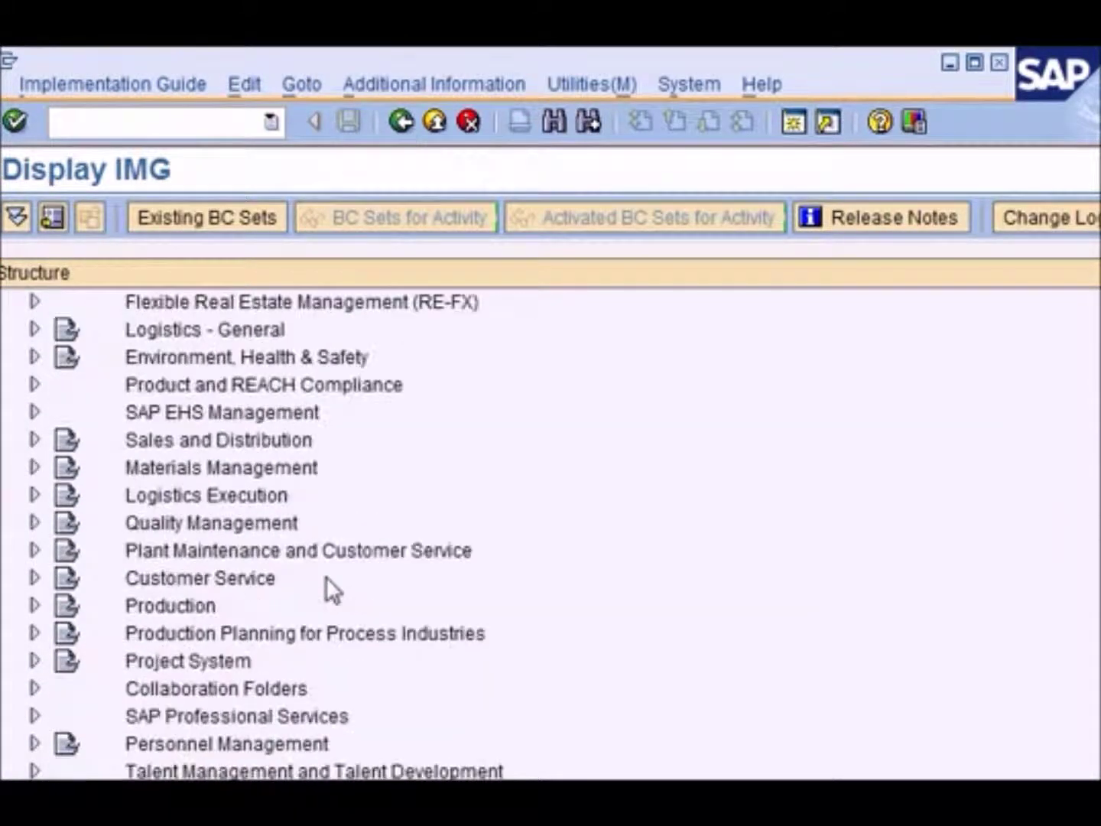
scroll(326, 576, "down", 3)
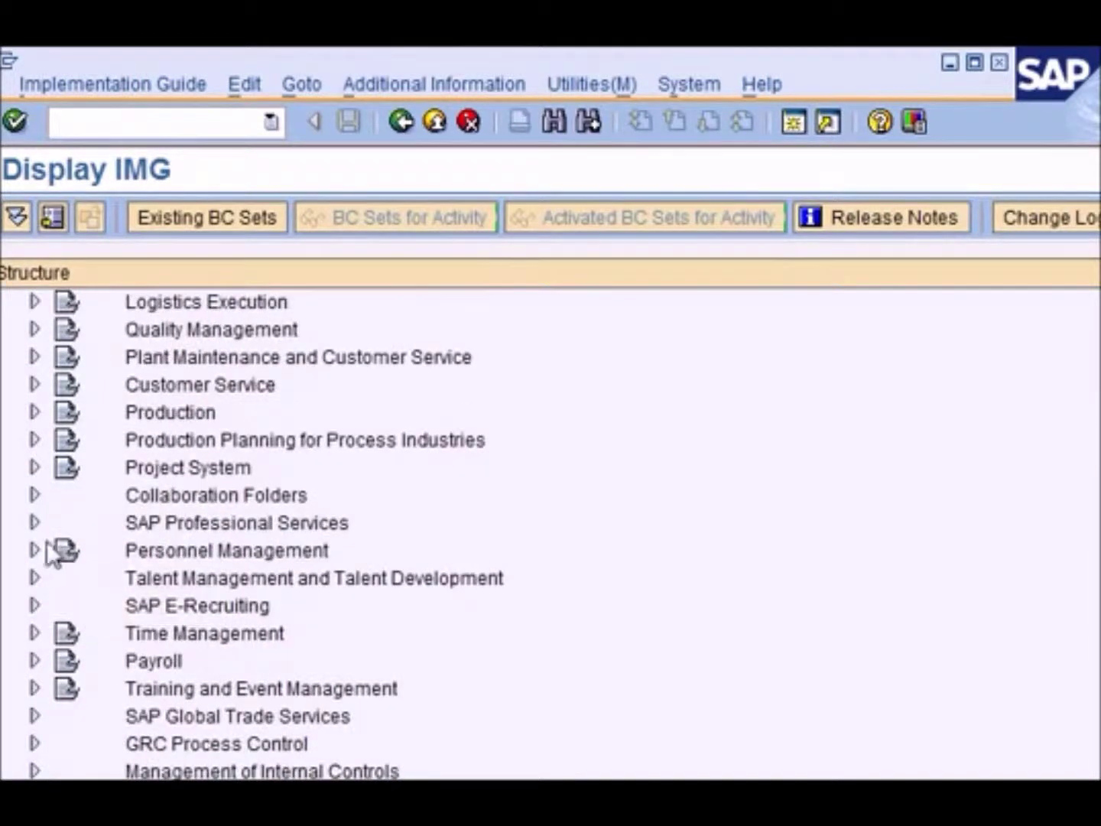
Expand Personnel Management > Organizational Management > Basic Settings > Data Model Enhancement > Relationship Maintenance and run Maintain Relationships
left_click(35, 549)
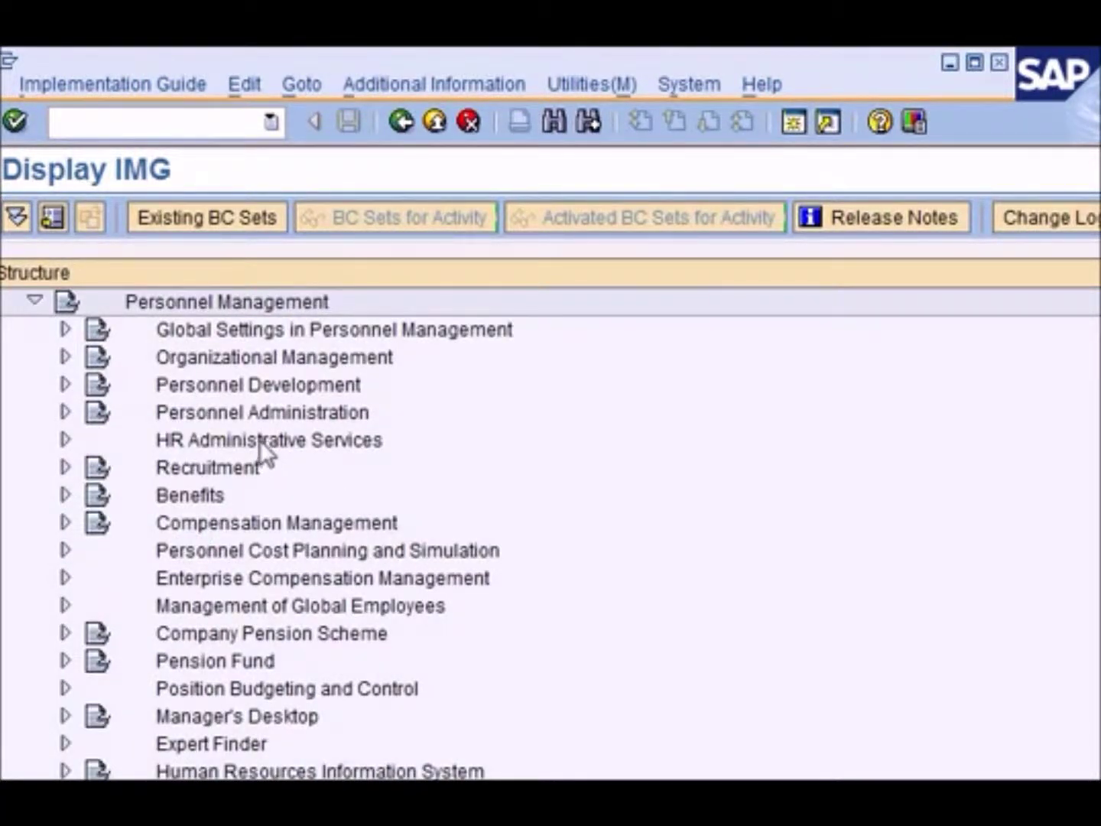
left_click(66, 357)
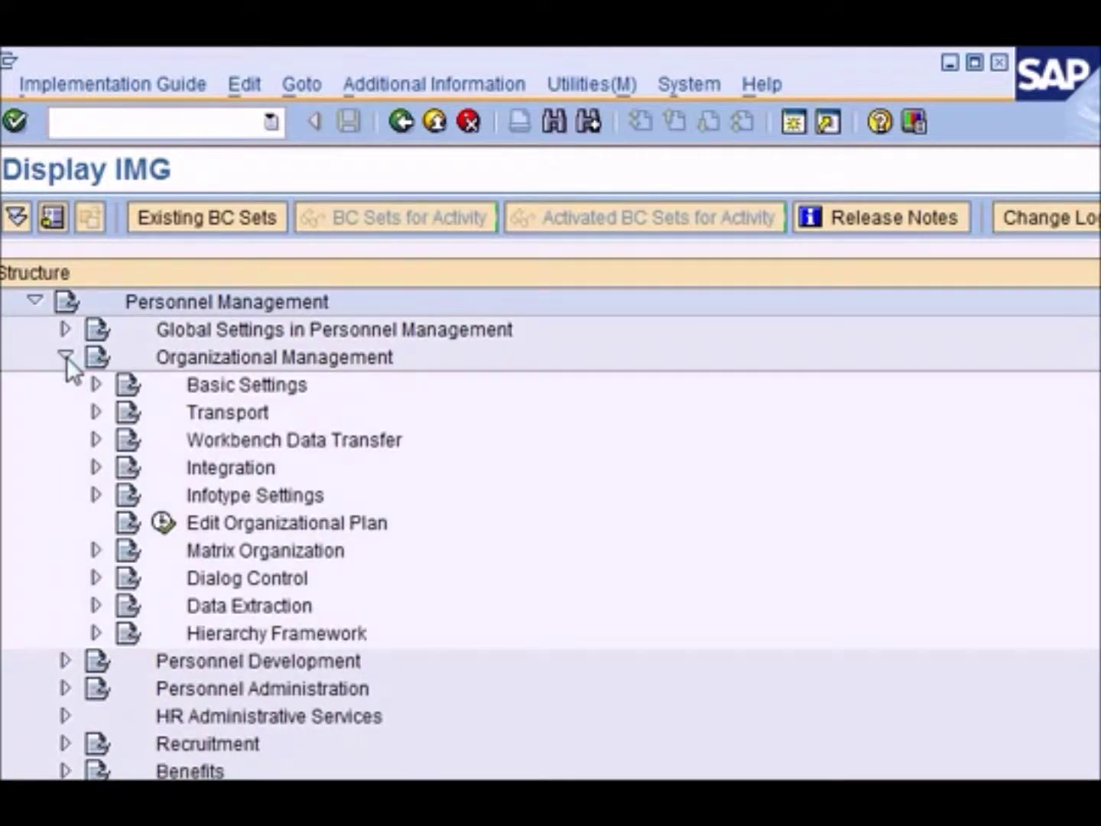
left_click(94, 385)
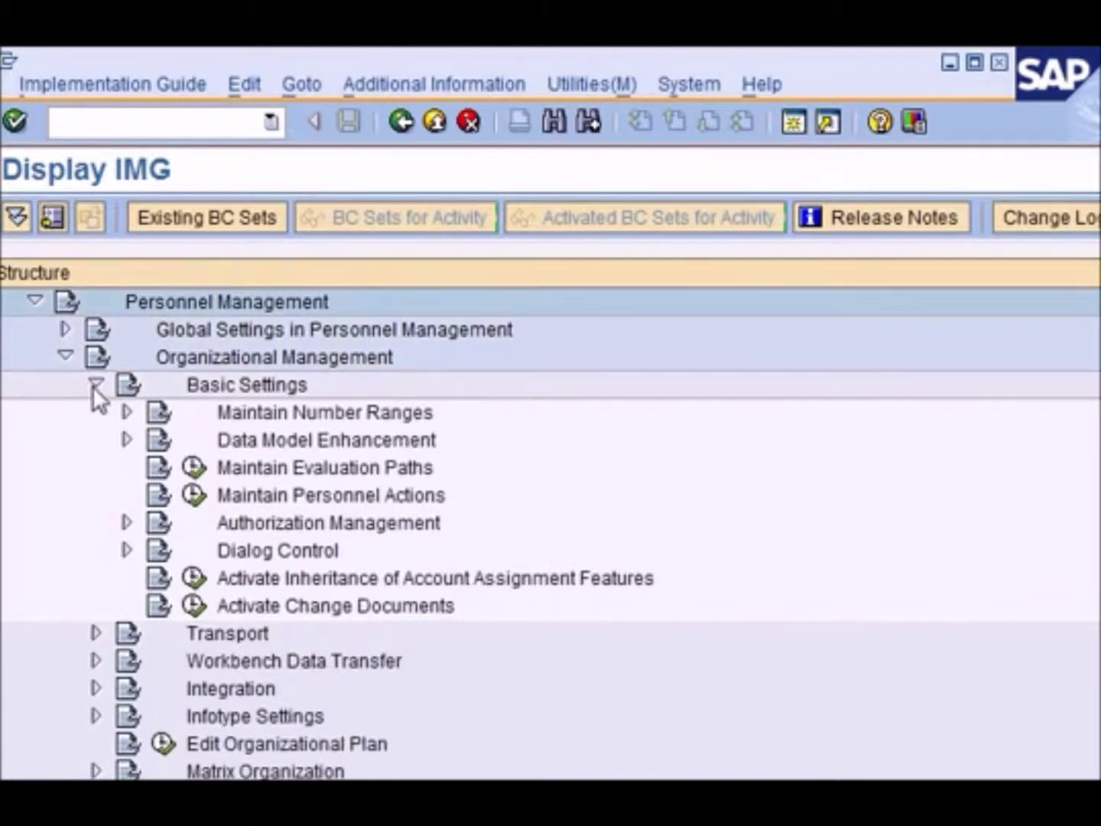
left_click(128, 439)
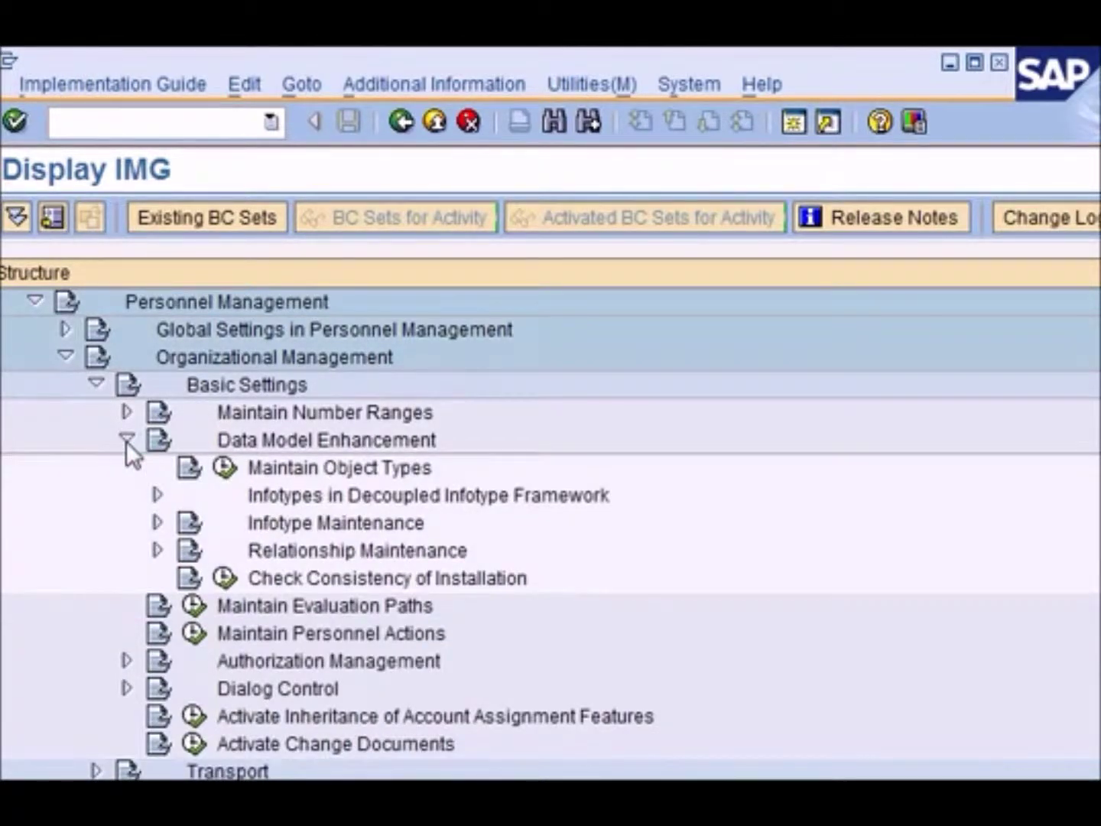
left_click(158, 550)
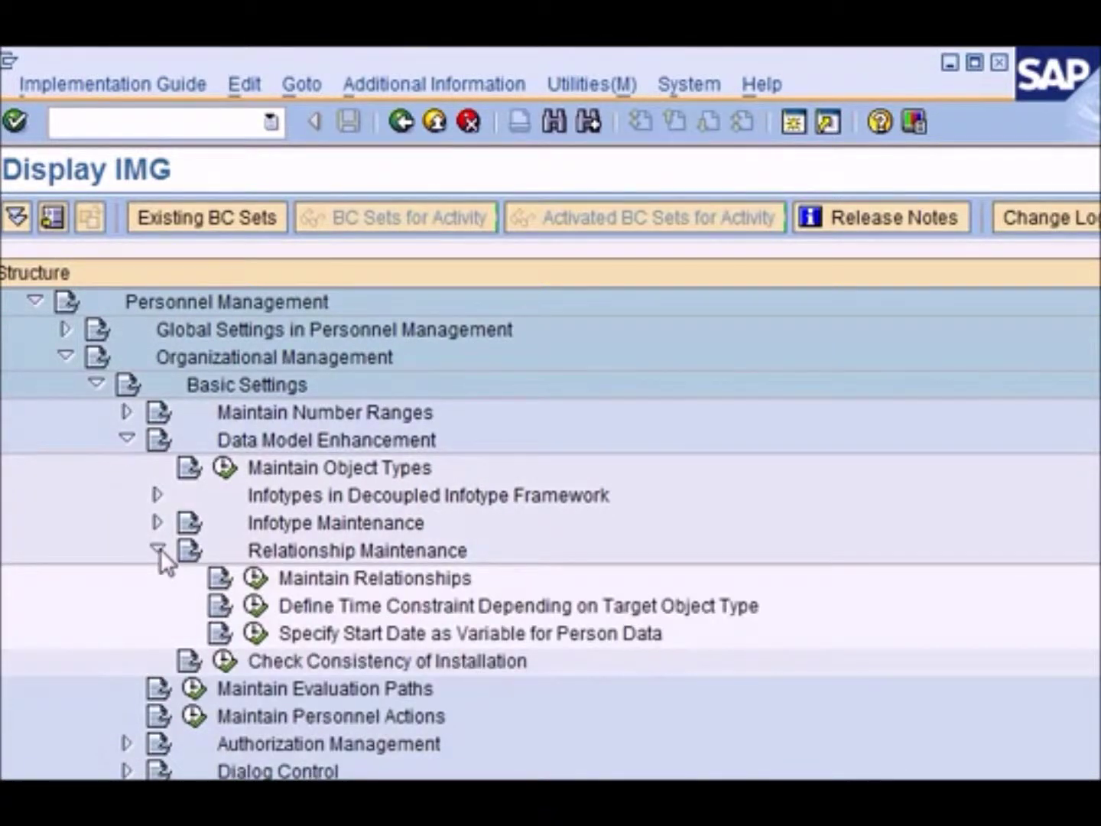
left_click(256, 578)
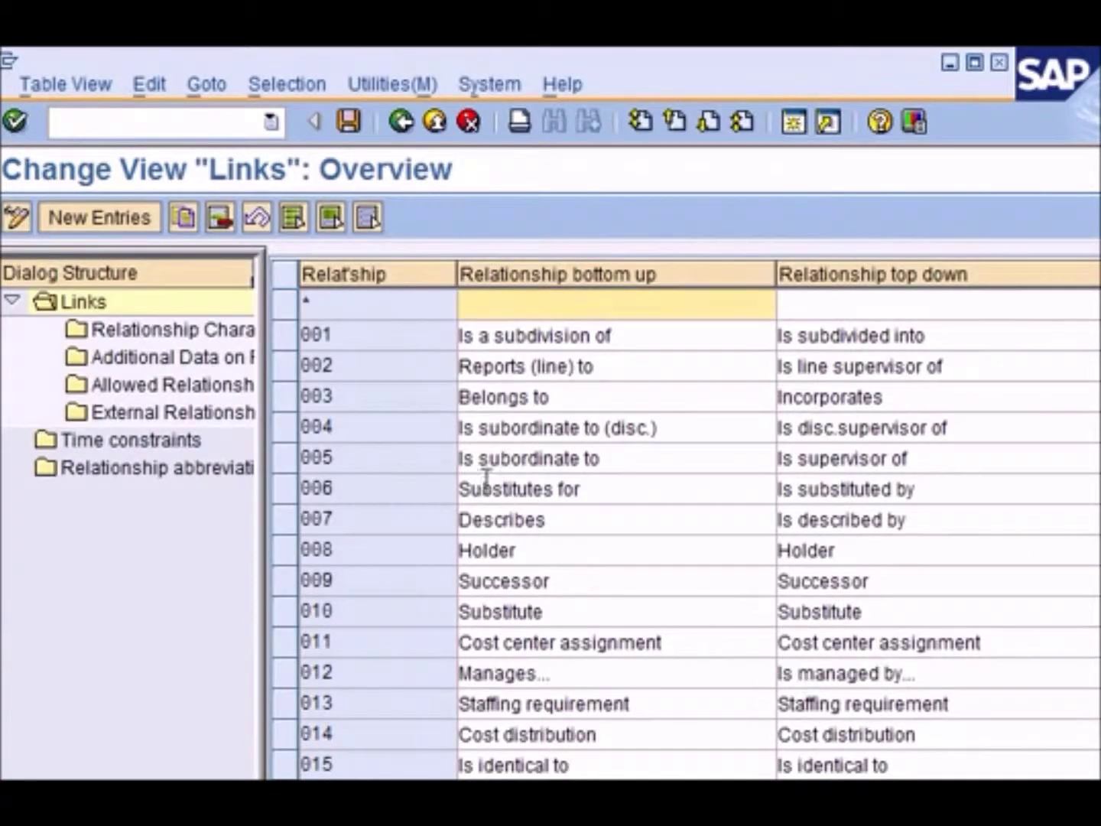
Select relationship 007 Describes / Is described by and show its allowed relationships
left_click(564, 433)
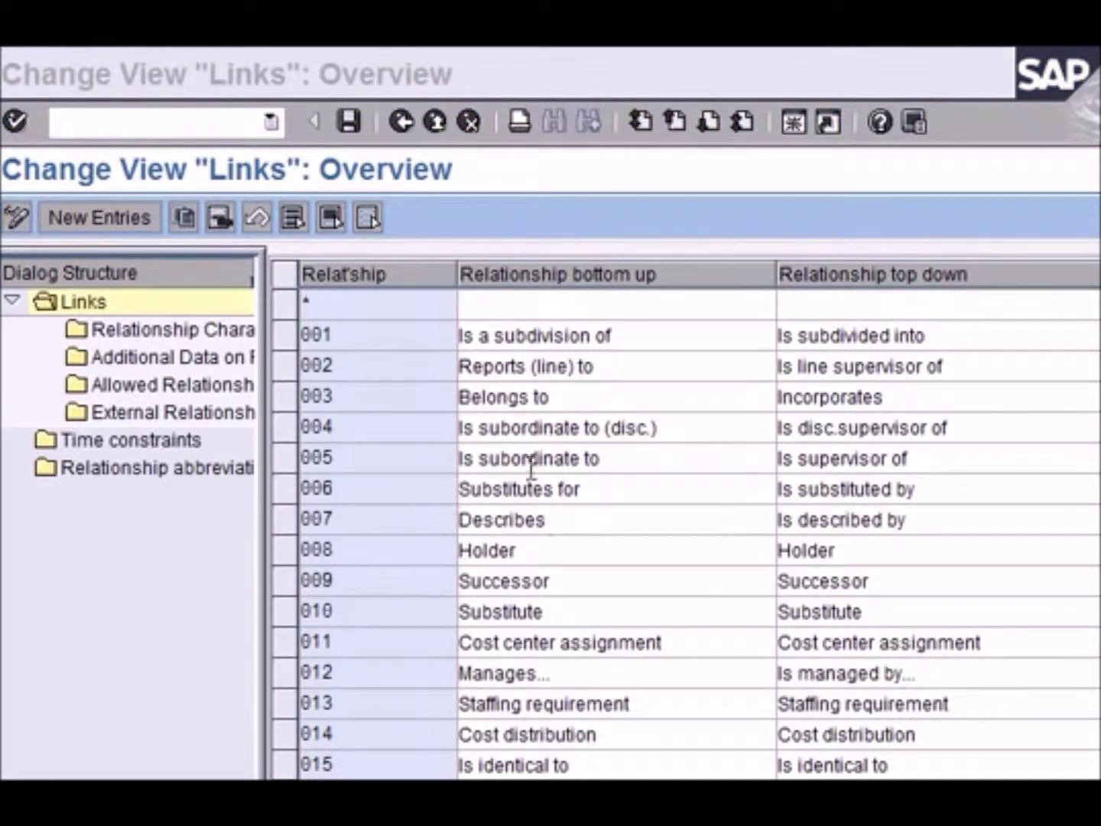
left_click(292, 521)
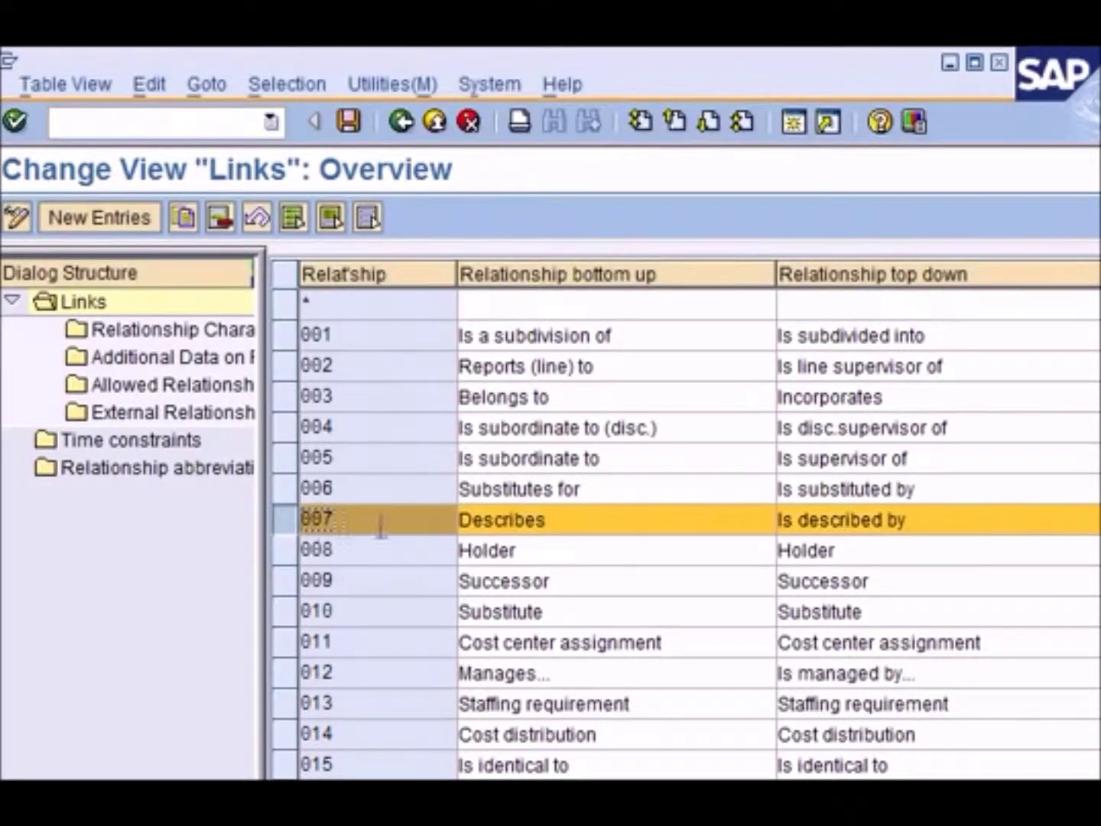
left_click_drag(961, 524, 705, 519)
left_click_drag(924, 520, 762, 518)
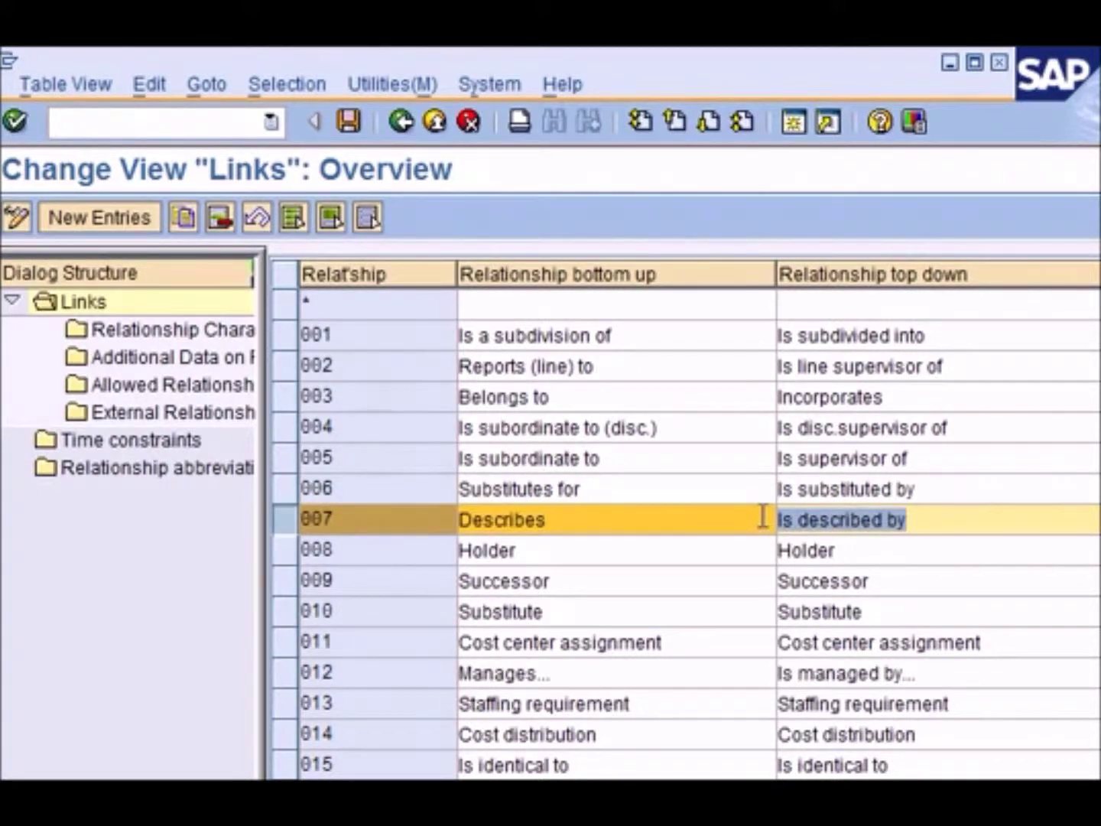
double_click(203, 386)
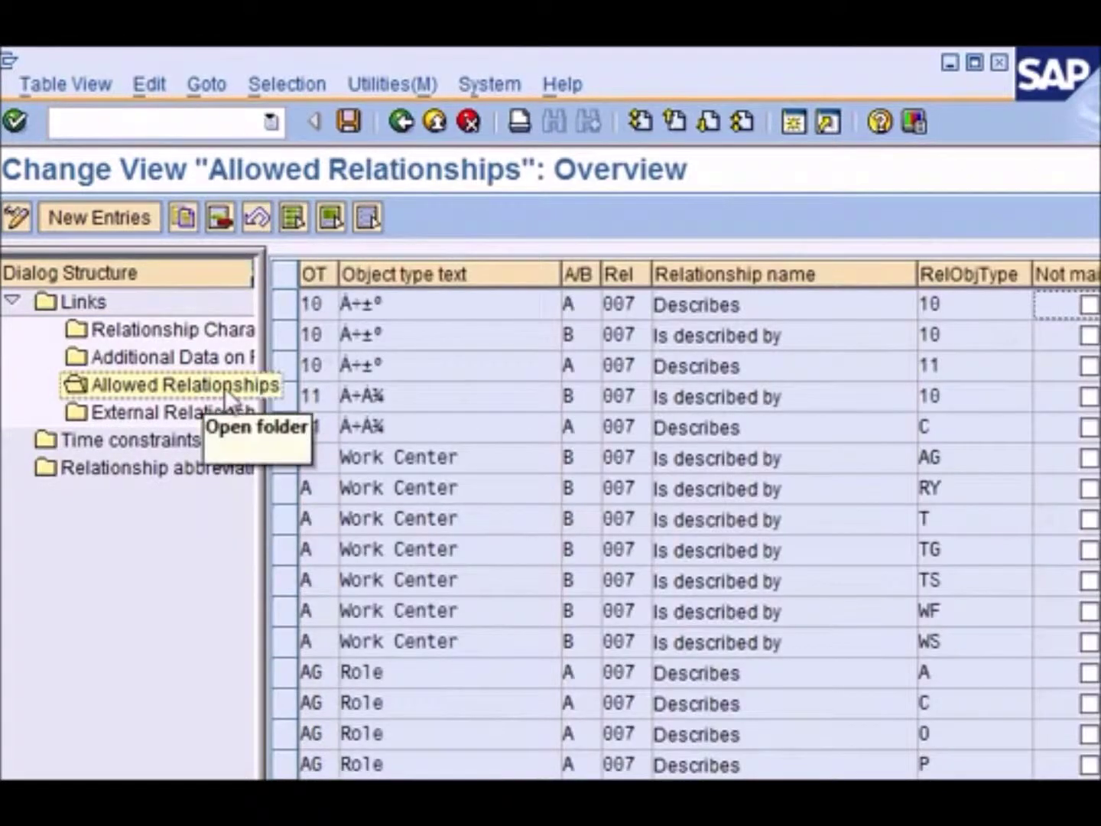
Scroll the allowed relationships for 007 down to the Task entry with related object type S
scroll(890, 534, "down", 2)
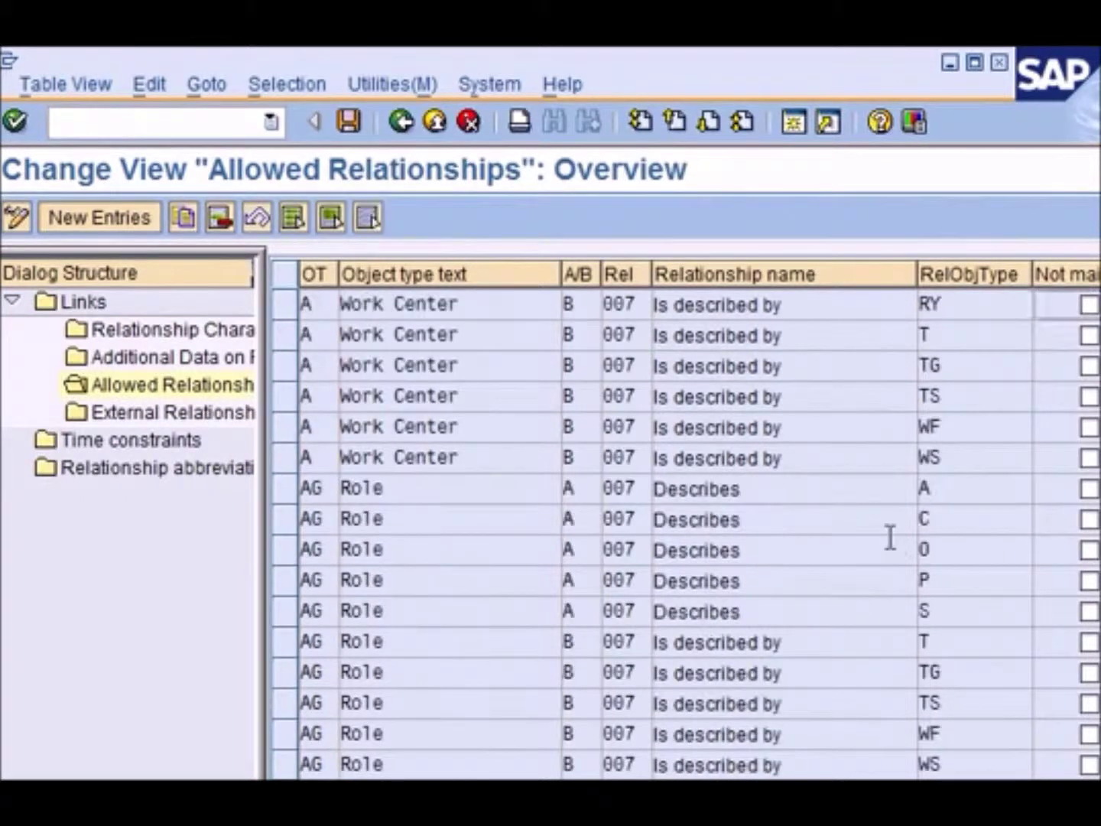
scroll(891, 537, "down", 4)
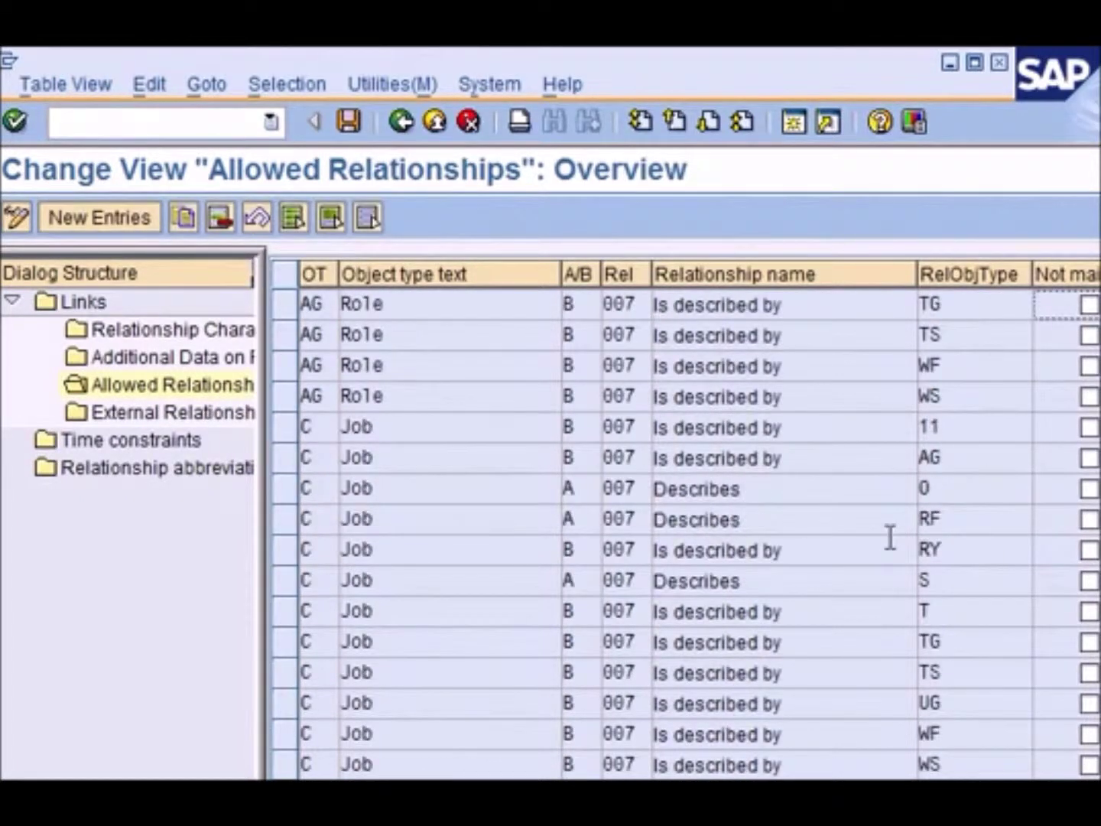
scroll(889, 537, "down", 10)
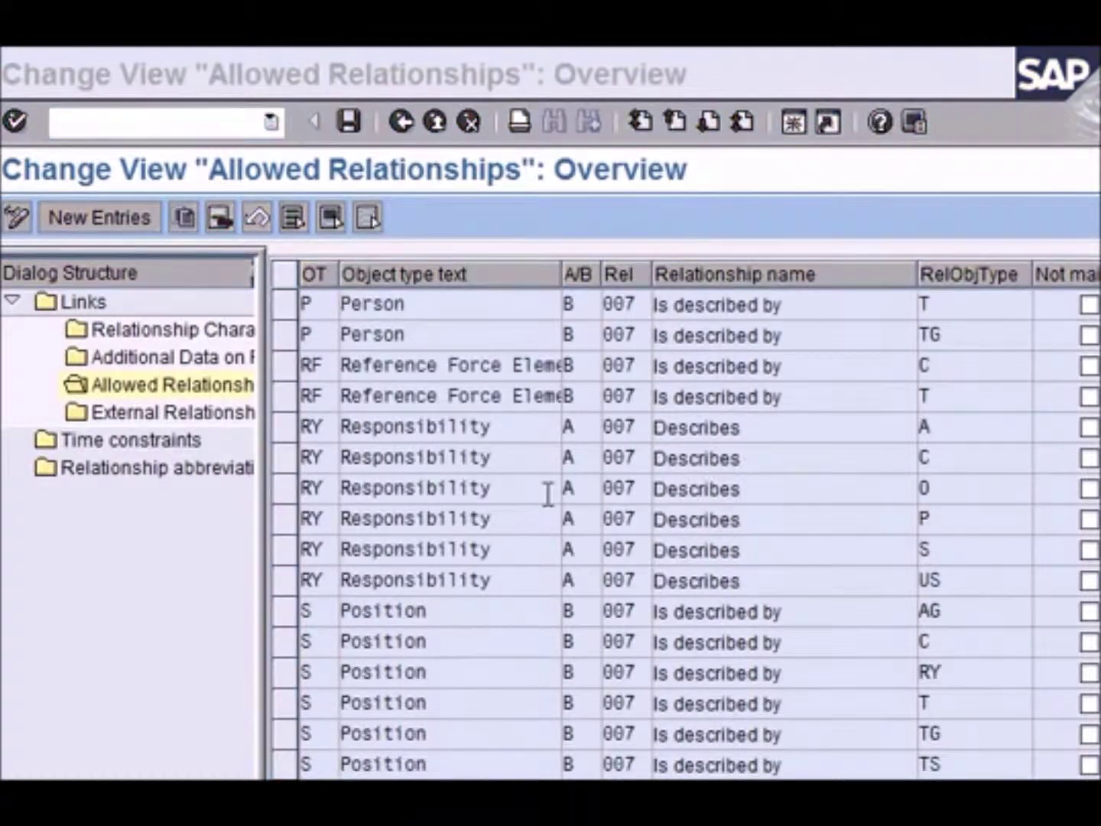
left_click(548, 492)
scroll(548, 493, "down", 4)
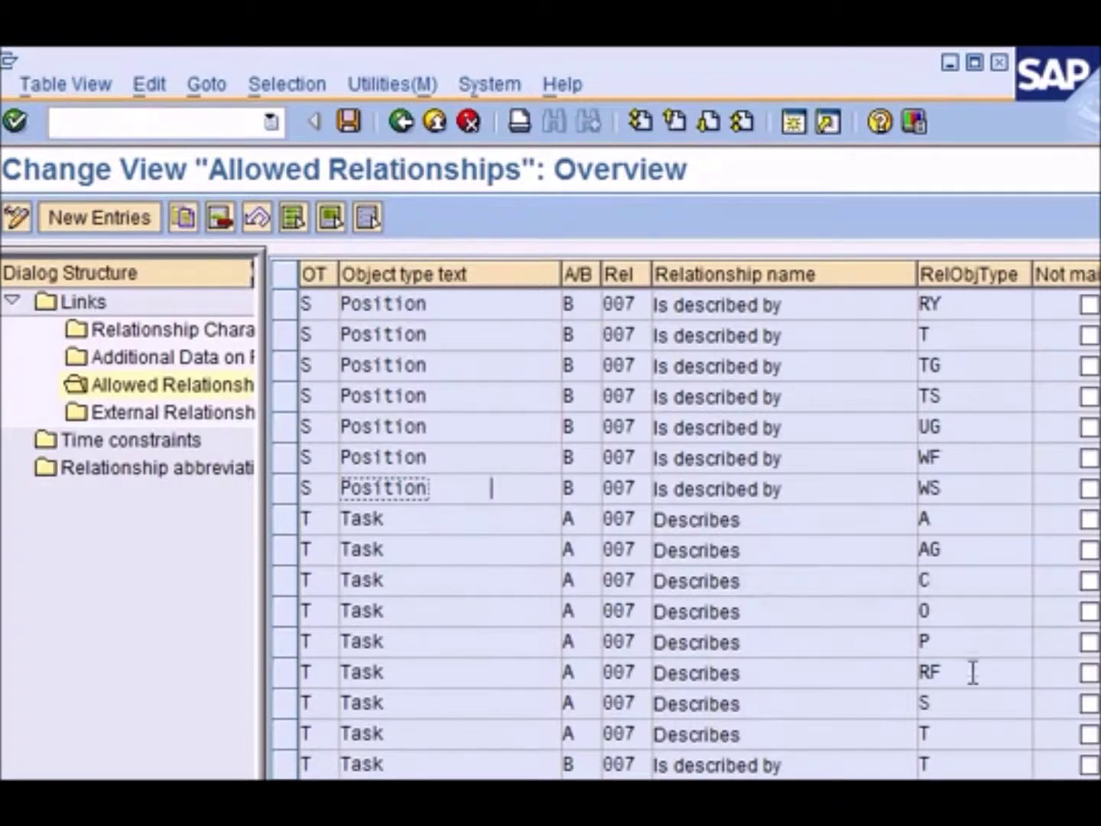
left_click(961, 702)
scroll(990, 702, "down", 1)
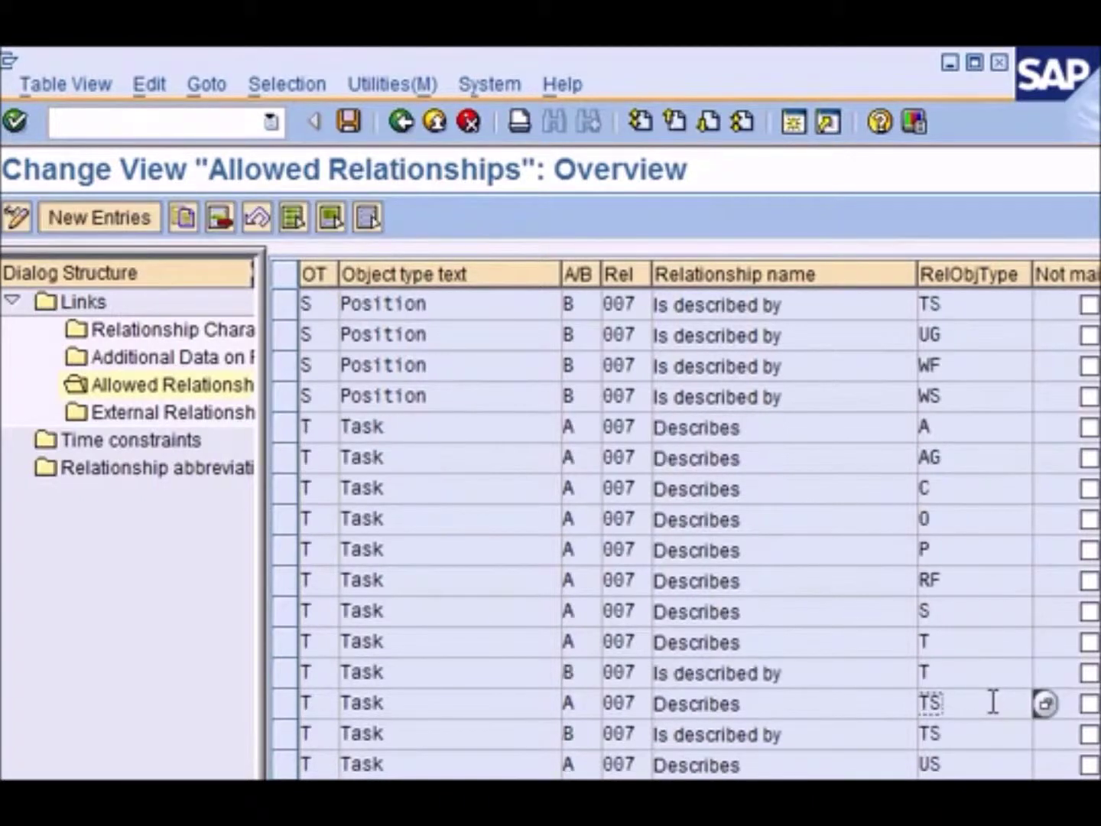
left_click(958, 610)
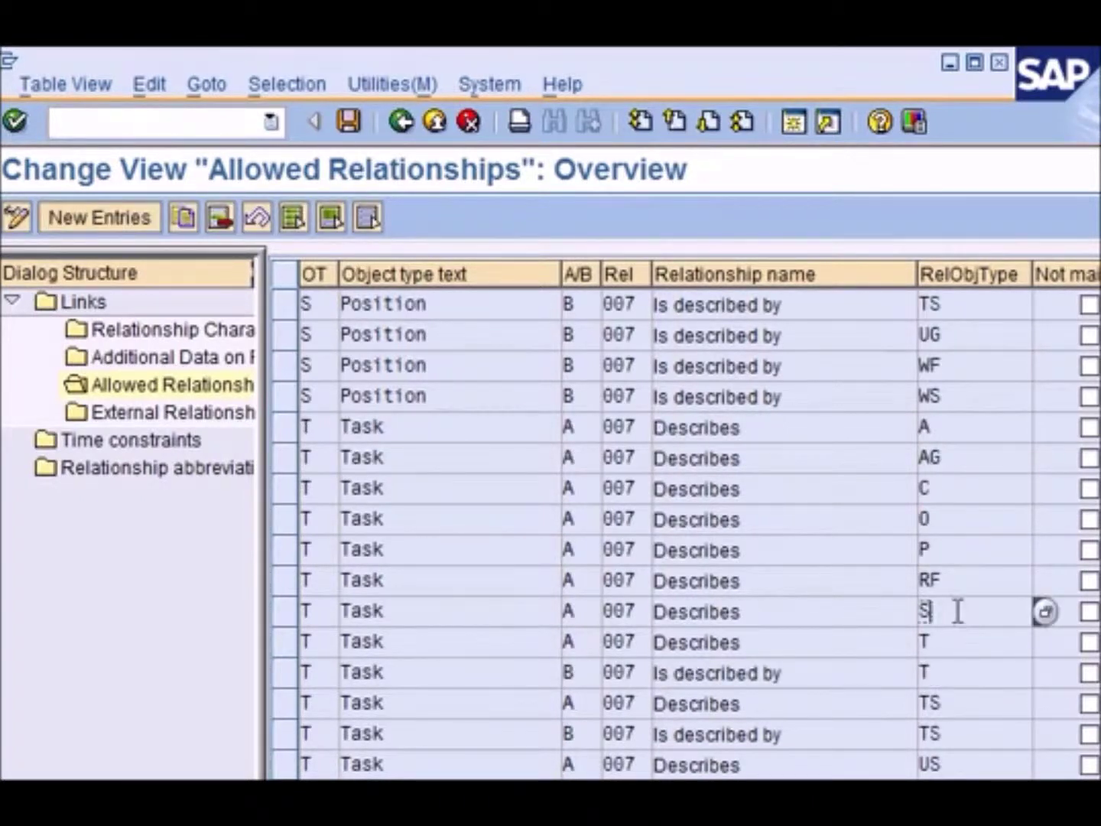
Look up the related object type list, locate S Position, and close the list
left_click(1046, 611)
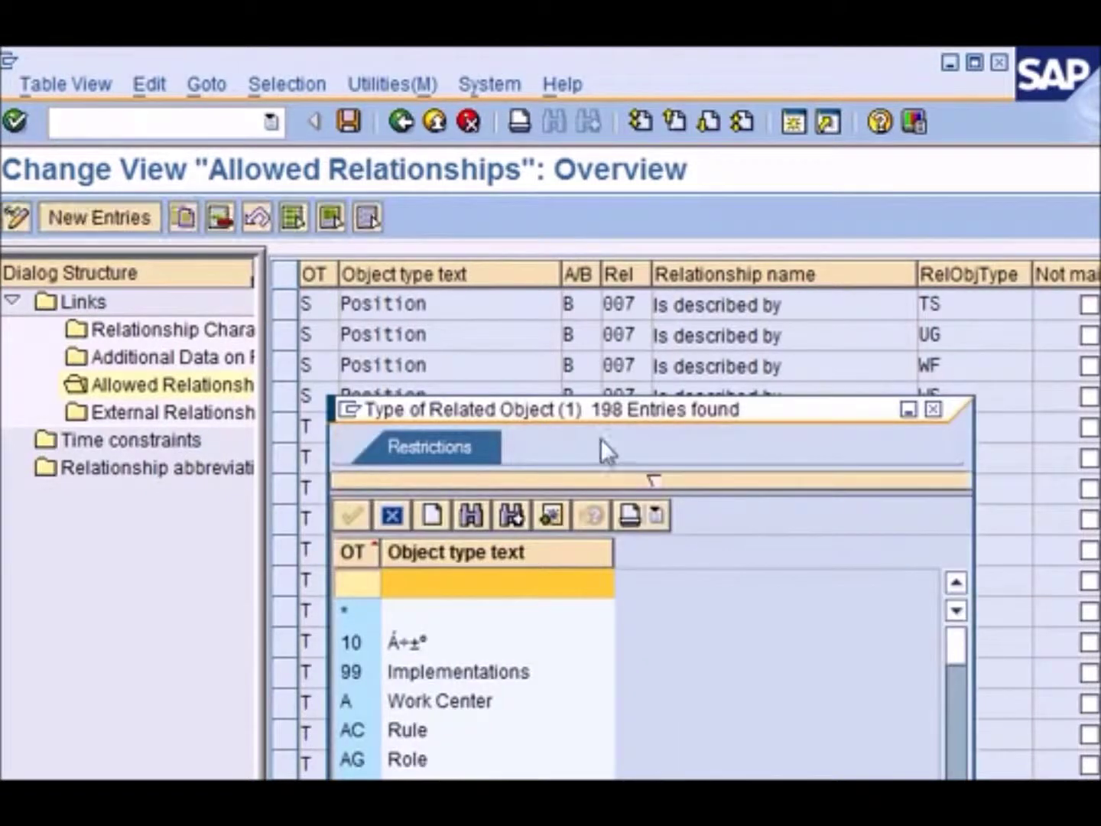
left_click_drag(604, 410, 636, 158)
scroll(580, 451, "down", 4)
scroll(579, 450, "down", 15)
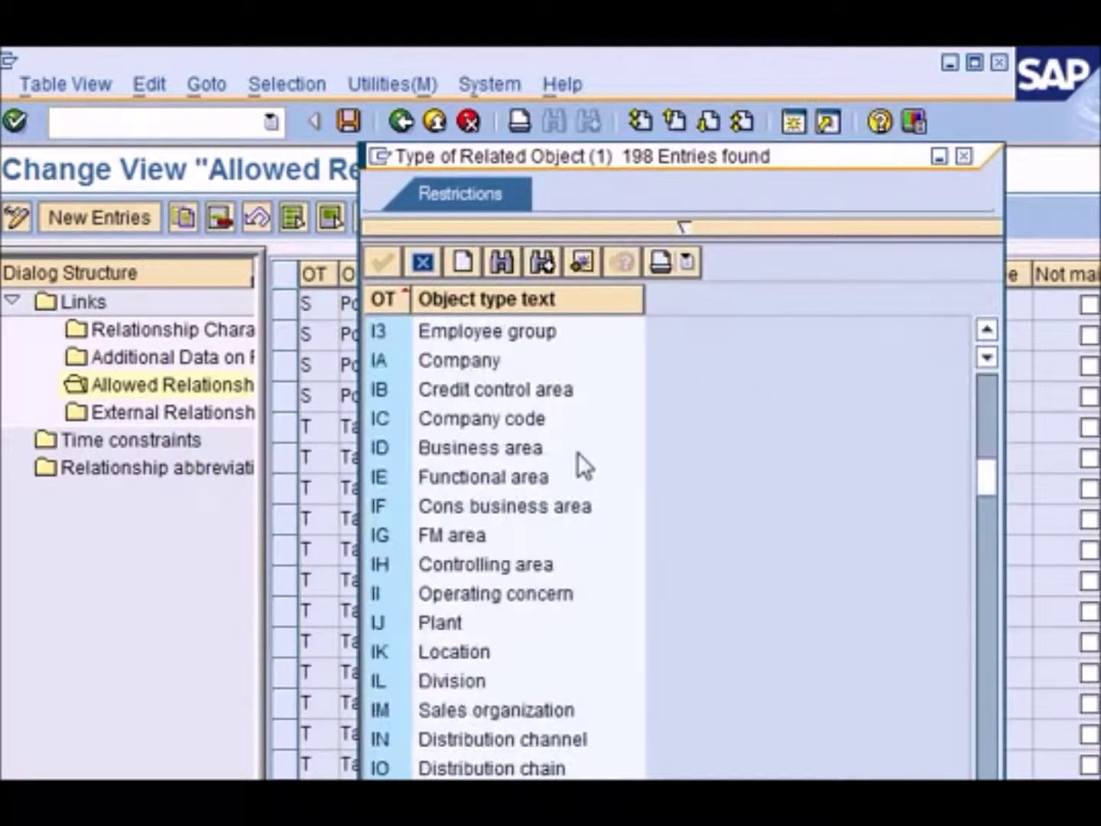
scroll(581, 462, "down", 12)
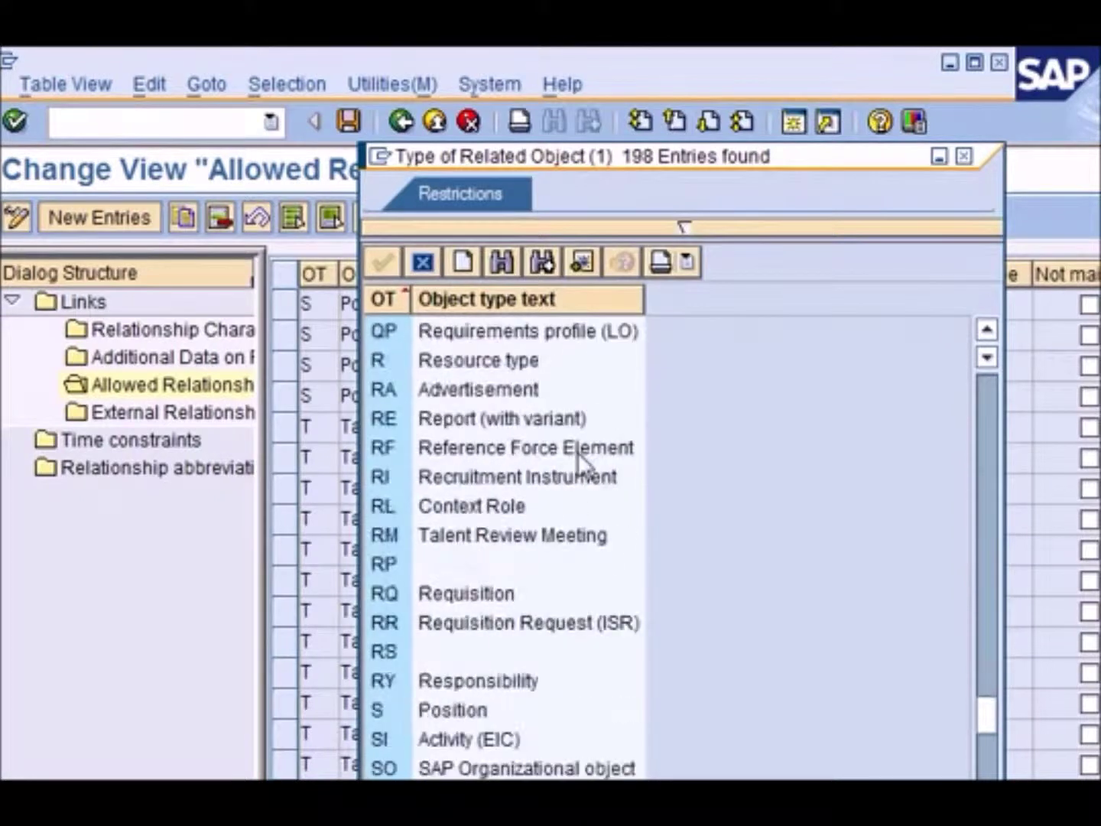
scroll(578, 451, "up", 4)
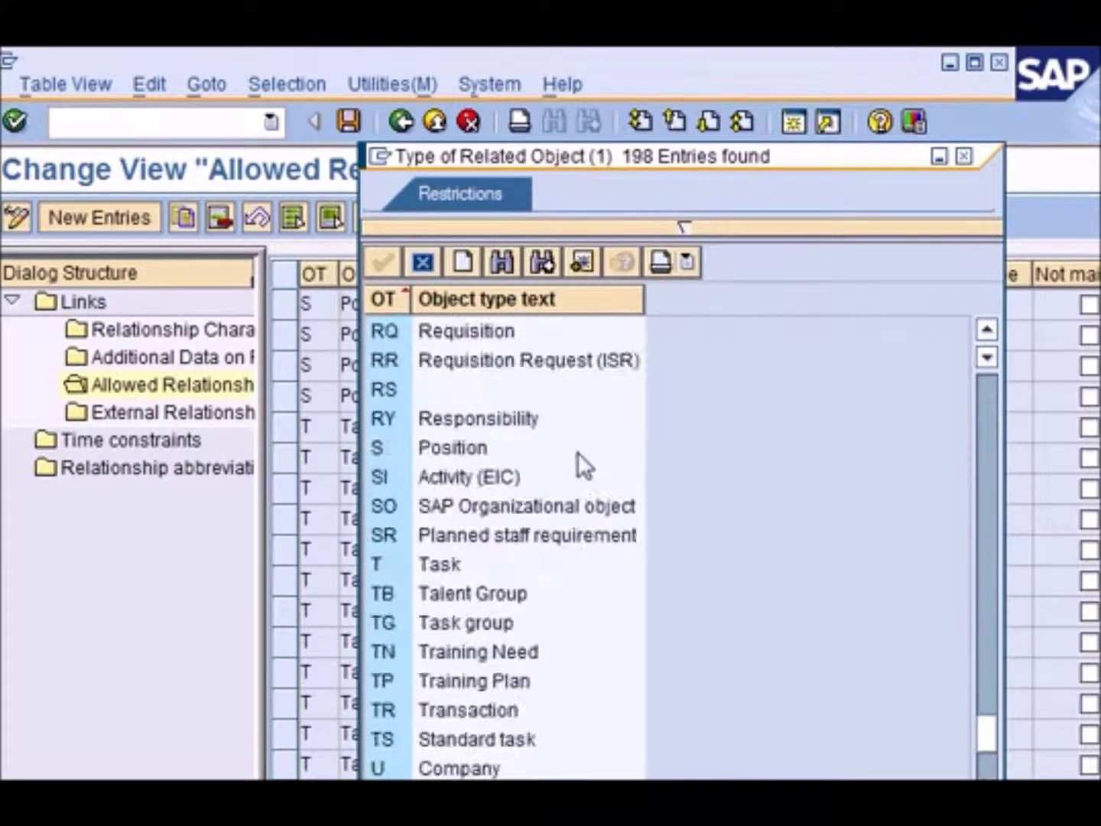
left_click(395, 447)
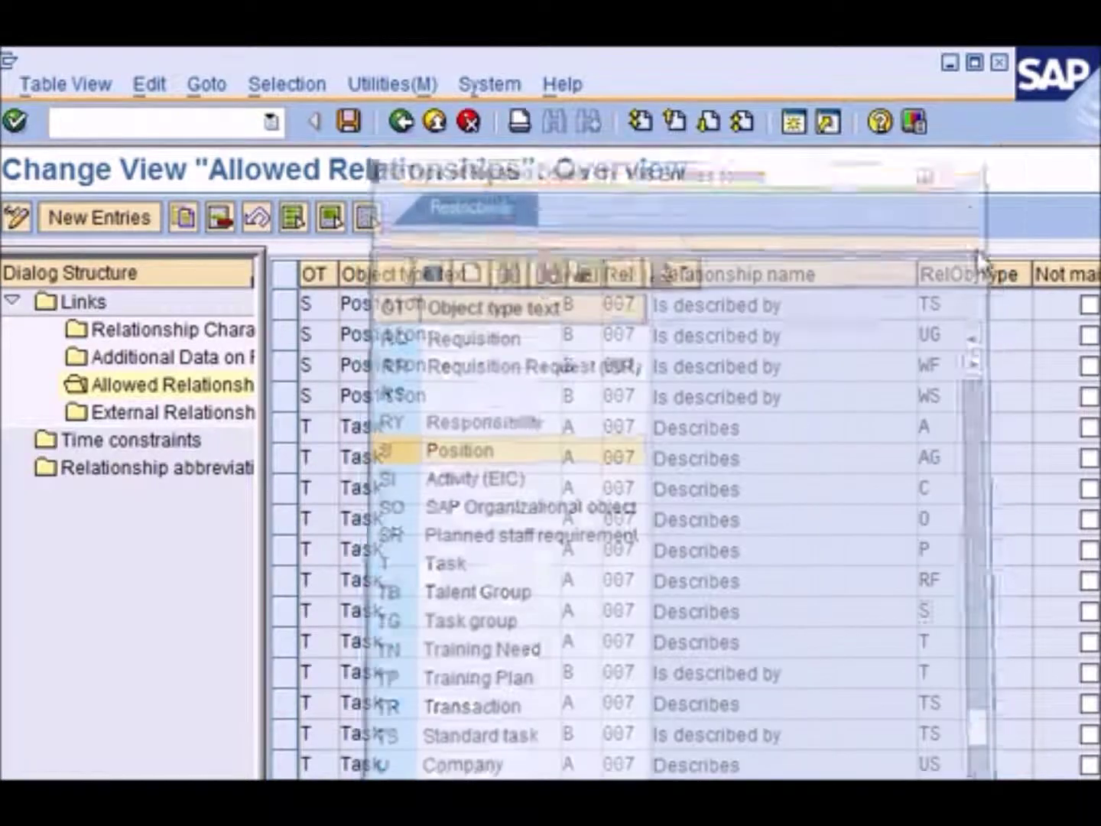
left_click(964, 157)
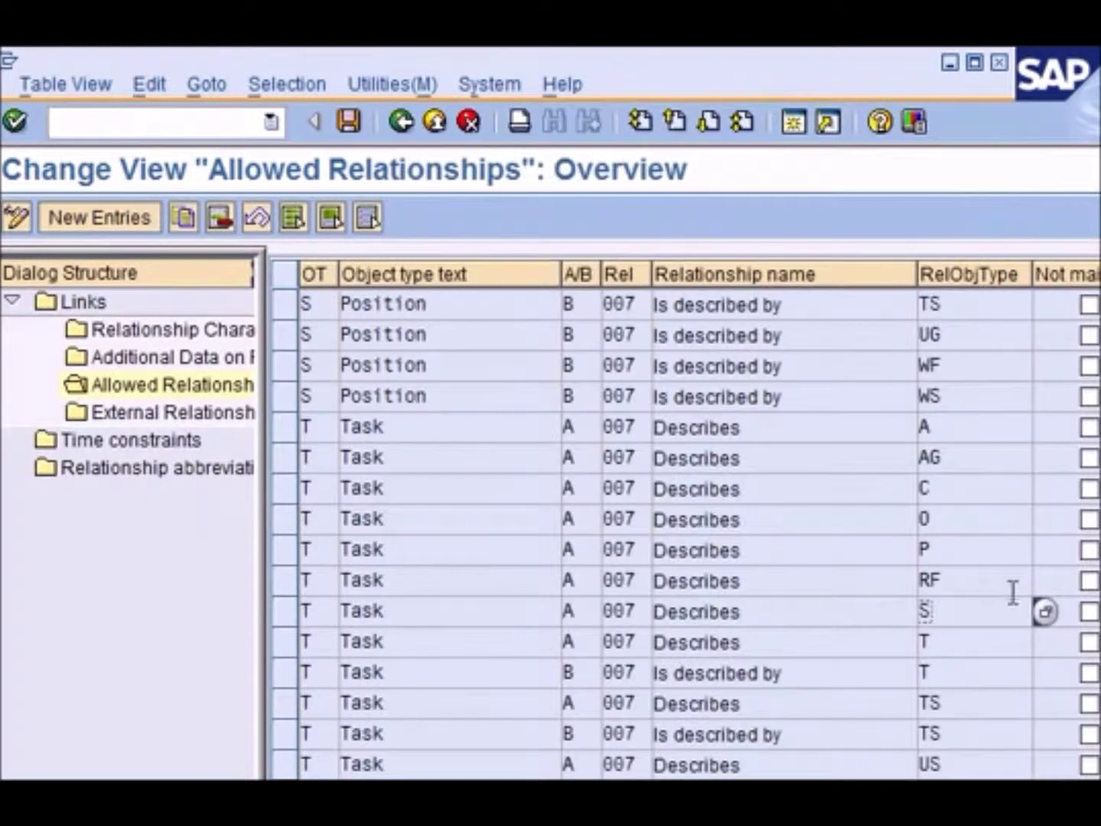
Select and review the T Task Describes S entry of relationship 007
left_click(289, 615)
left_click(798, 612)
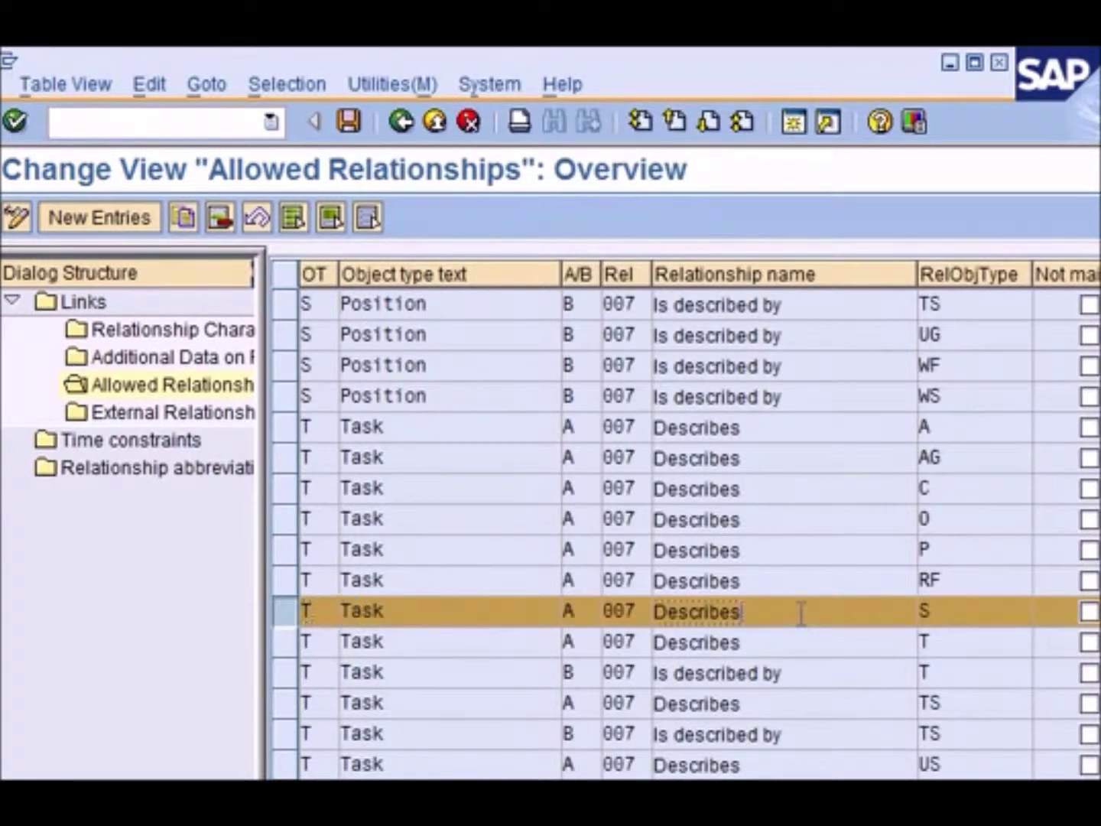
double_click(363, 609)
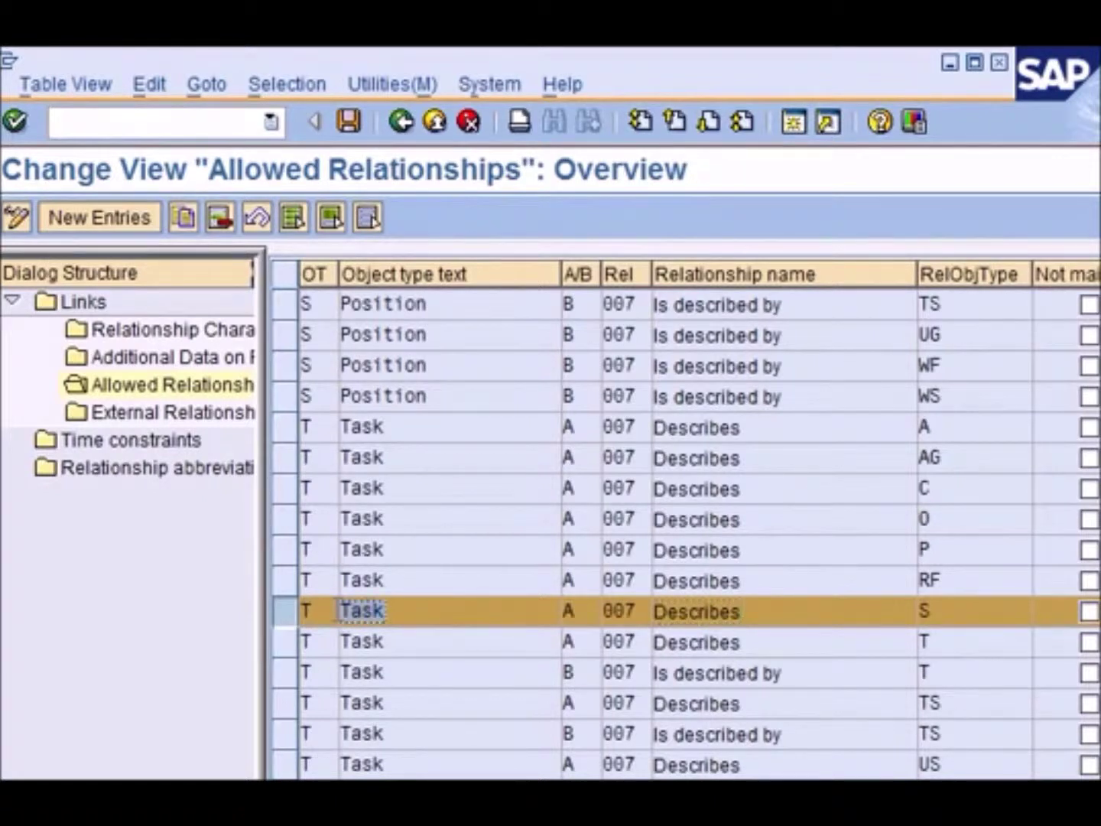
left_click(973, 610)
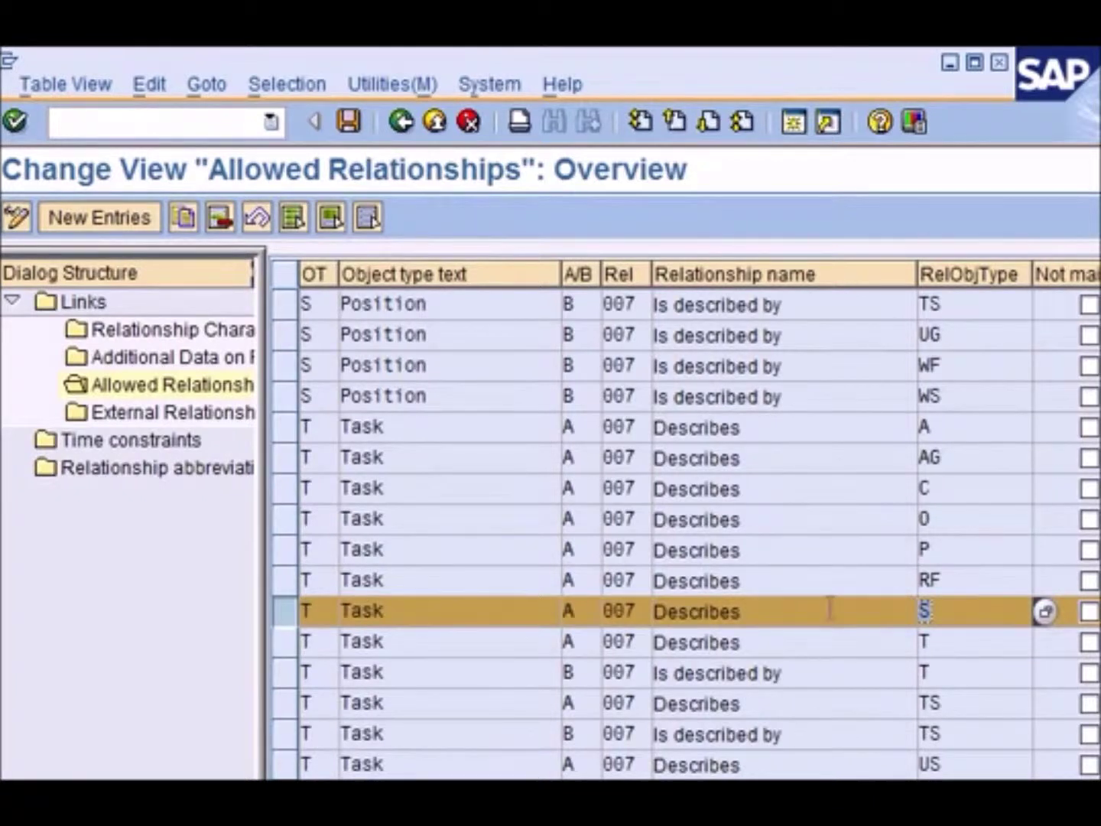
double_click(775, 609)
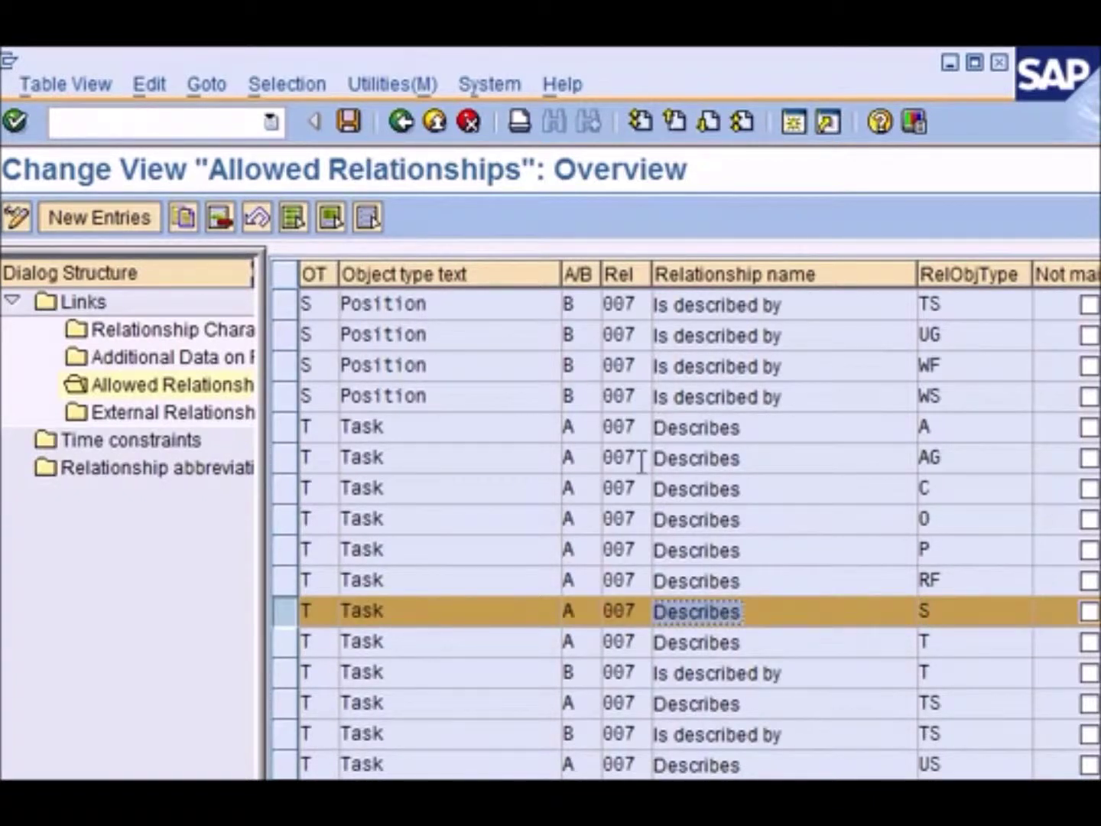
Select the S Position Is described by T entry, then go back to the IMG tree
scroll(641, 463, "up", 3)
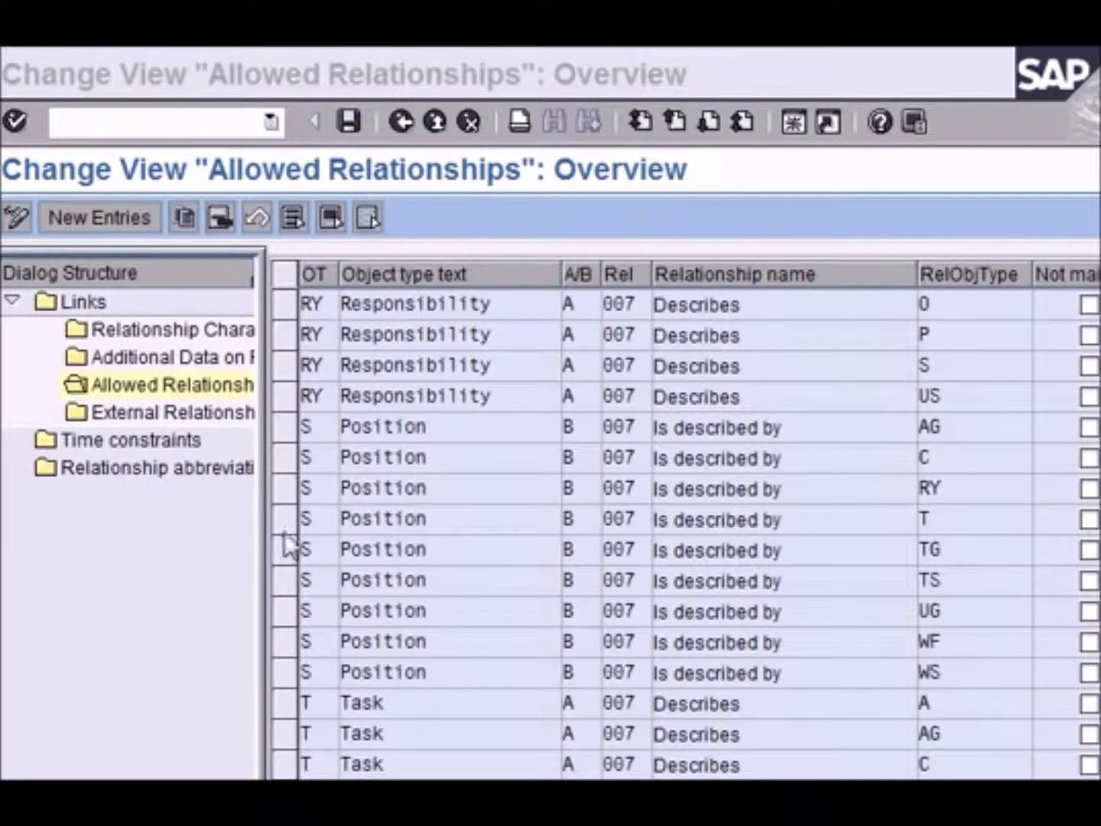
left_click(290, 522)
left_click(346, 513)
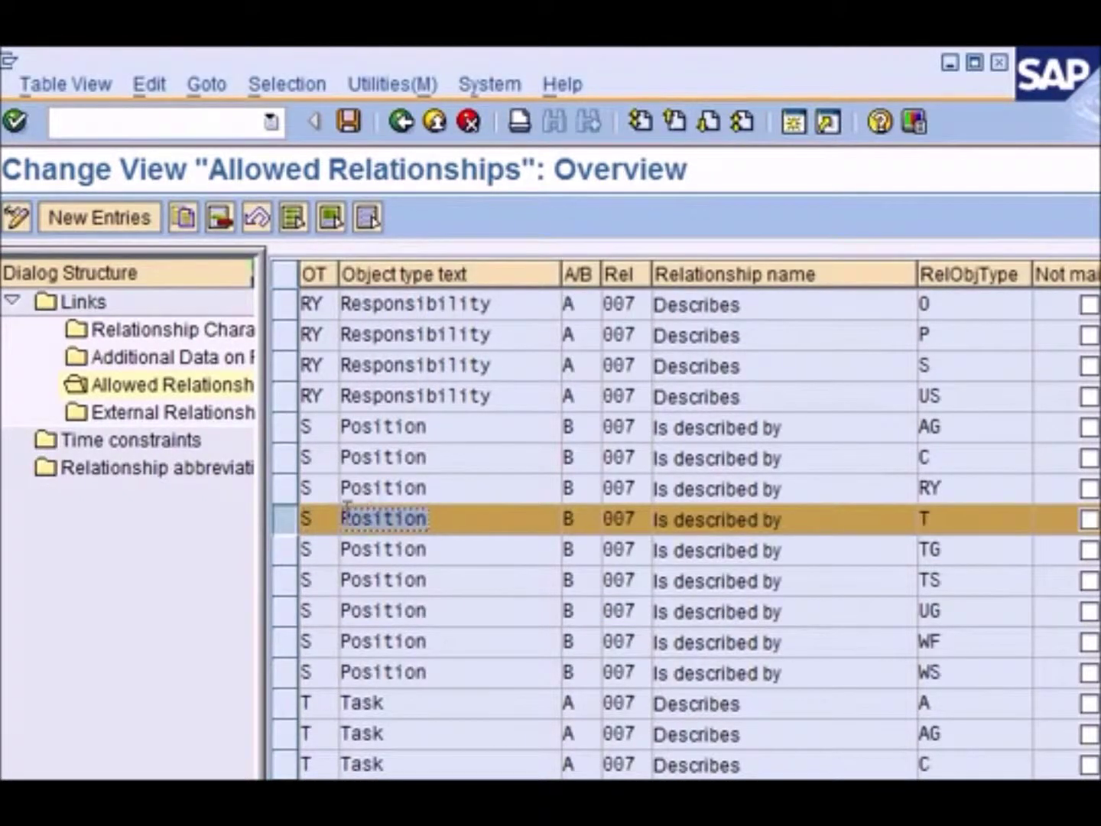
double_click(346, 517)
left_click(932, 519)
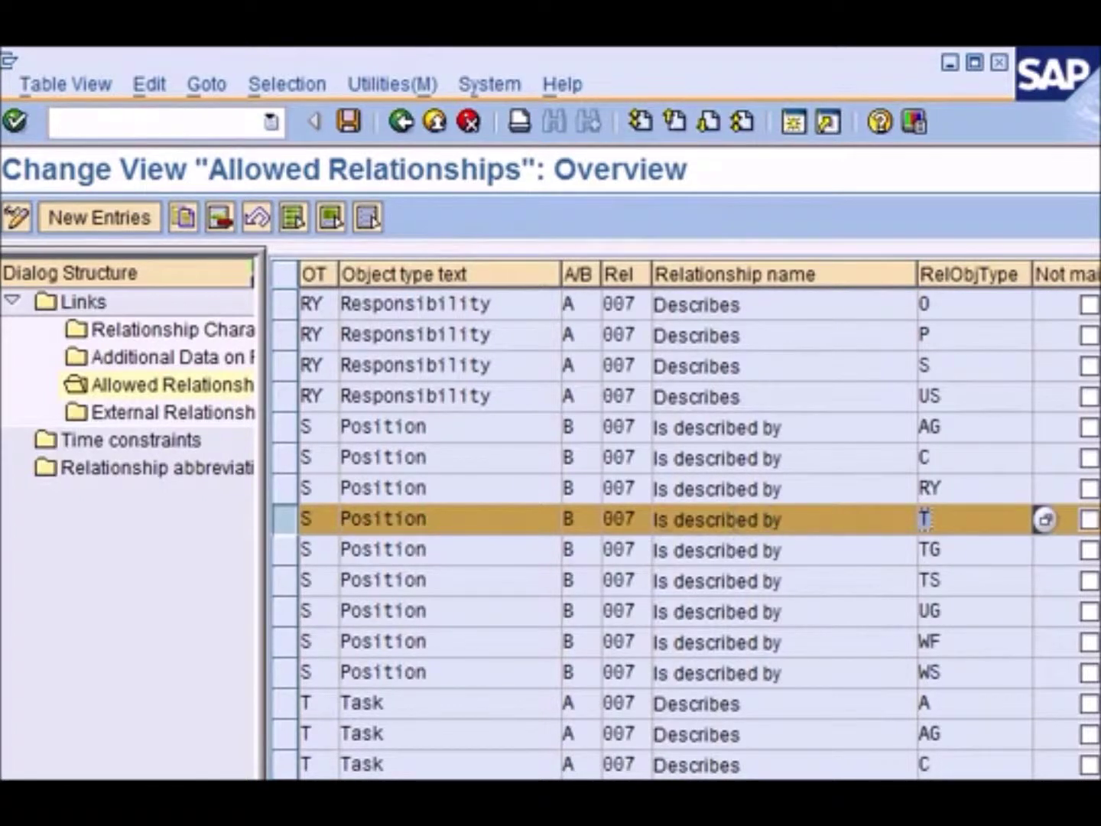
left_click(291, 524)
left_click(433, 526)
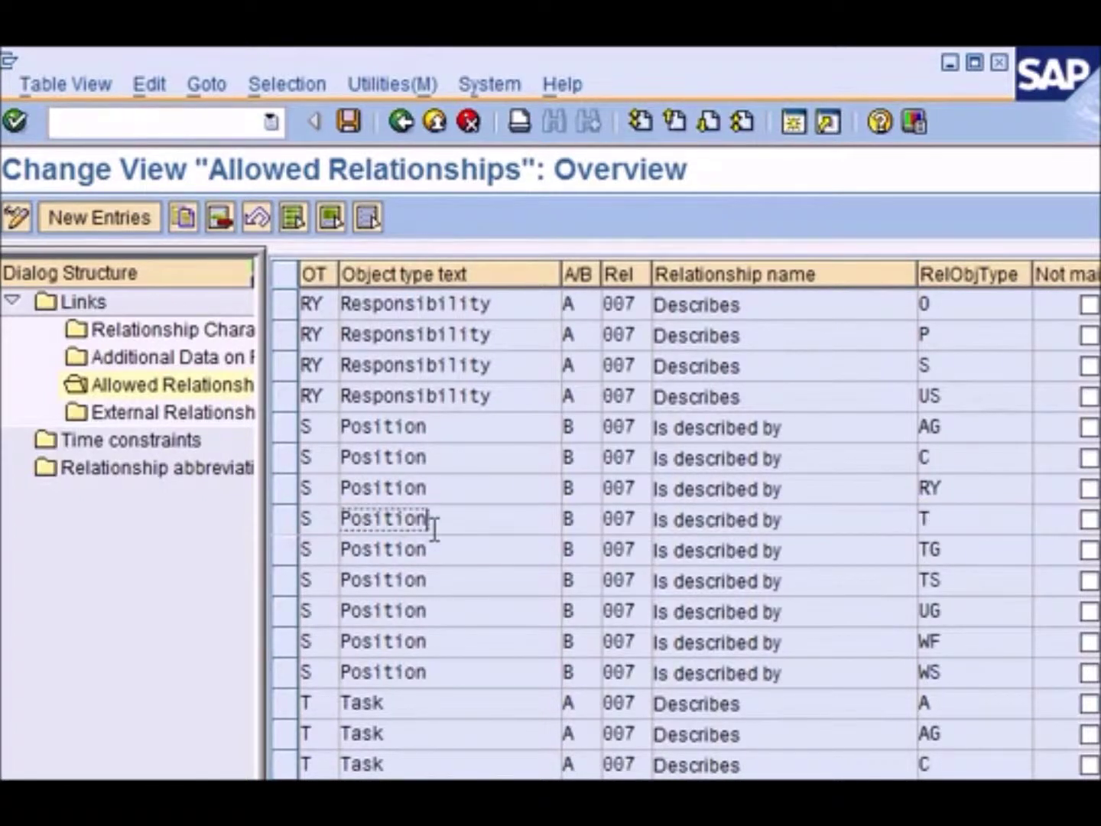
left_click(289, 522)
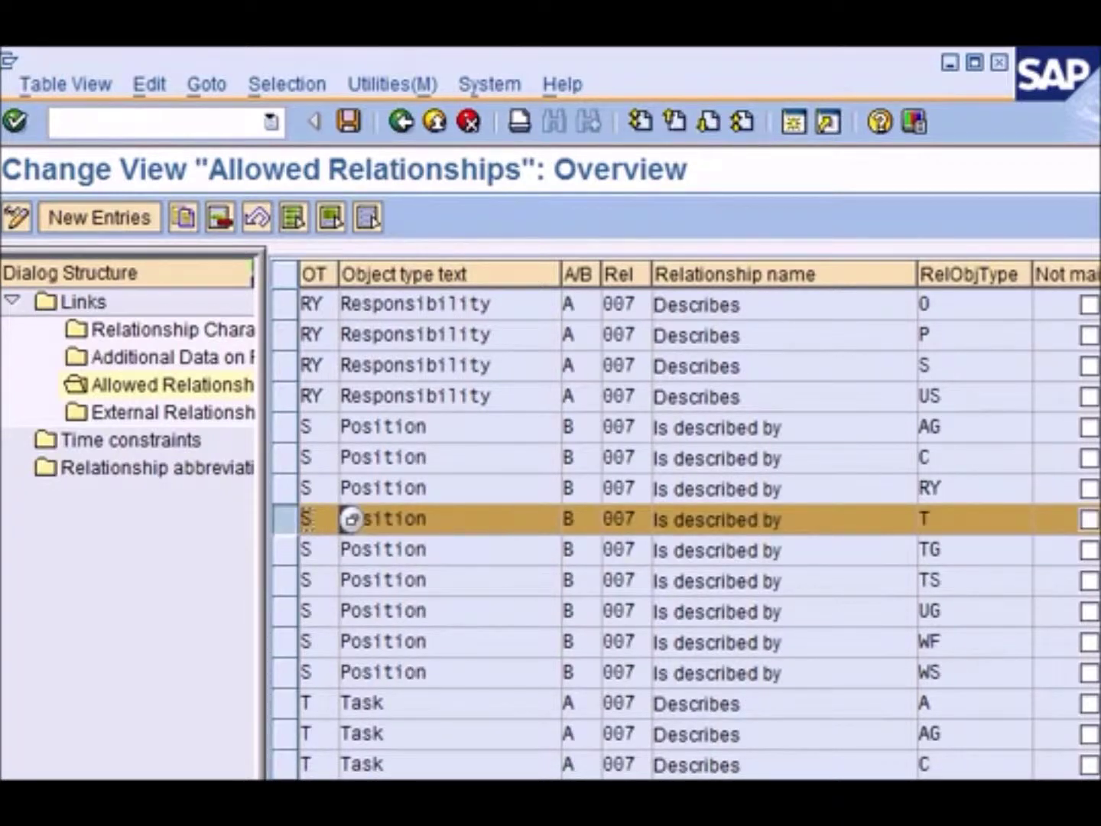
key("F3")
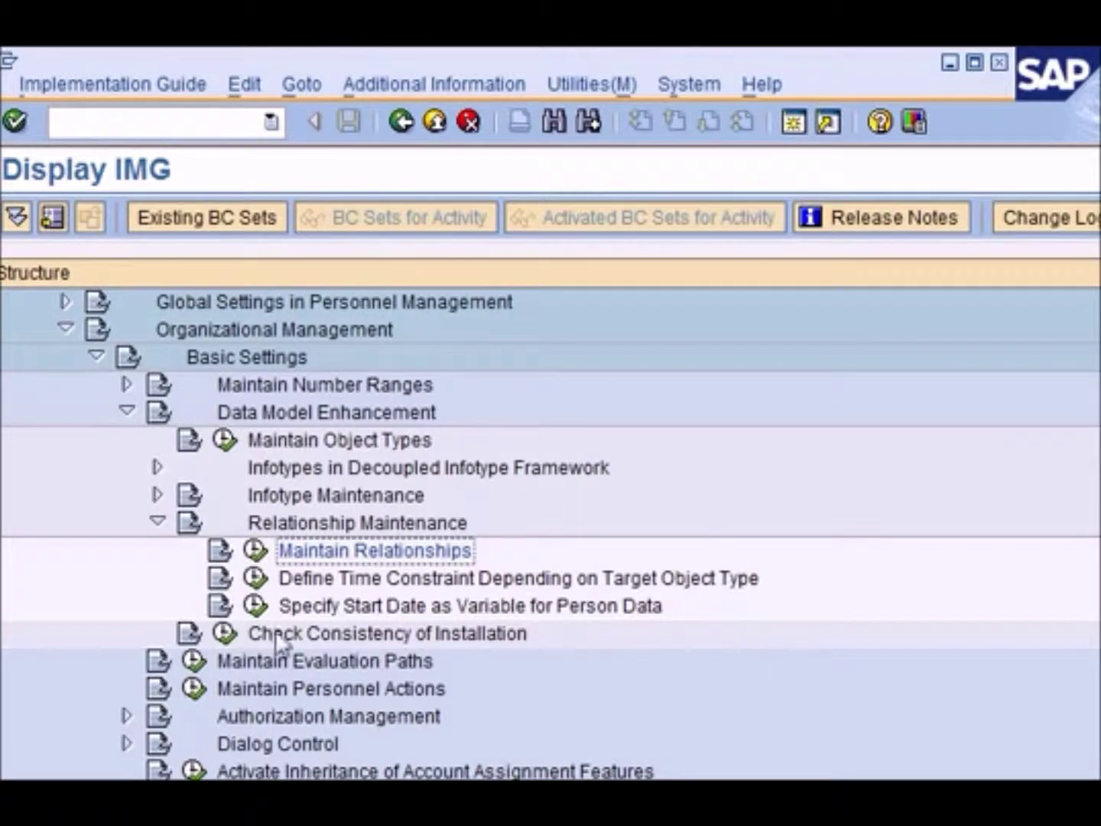
left_click(257, 550)
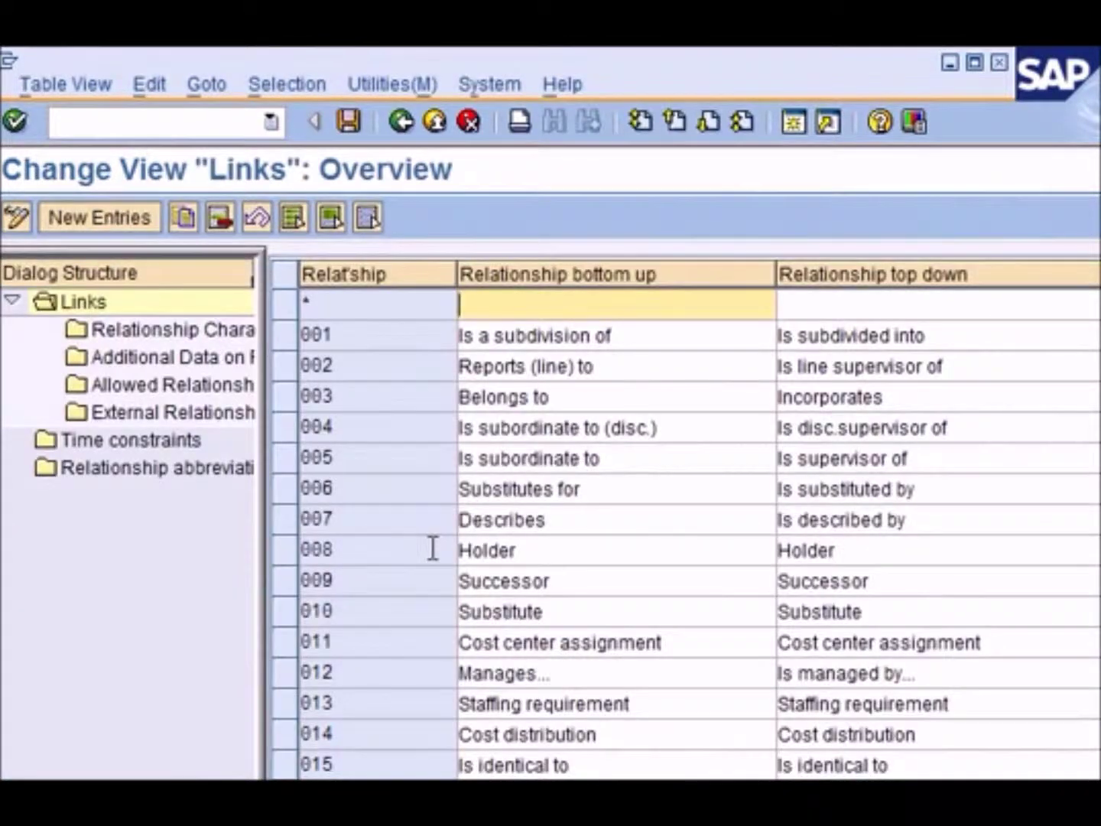
Select relationship 008 Holder and show its allowed relationships
left_click(283, 551)
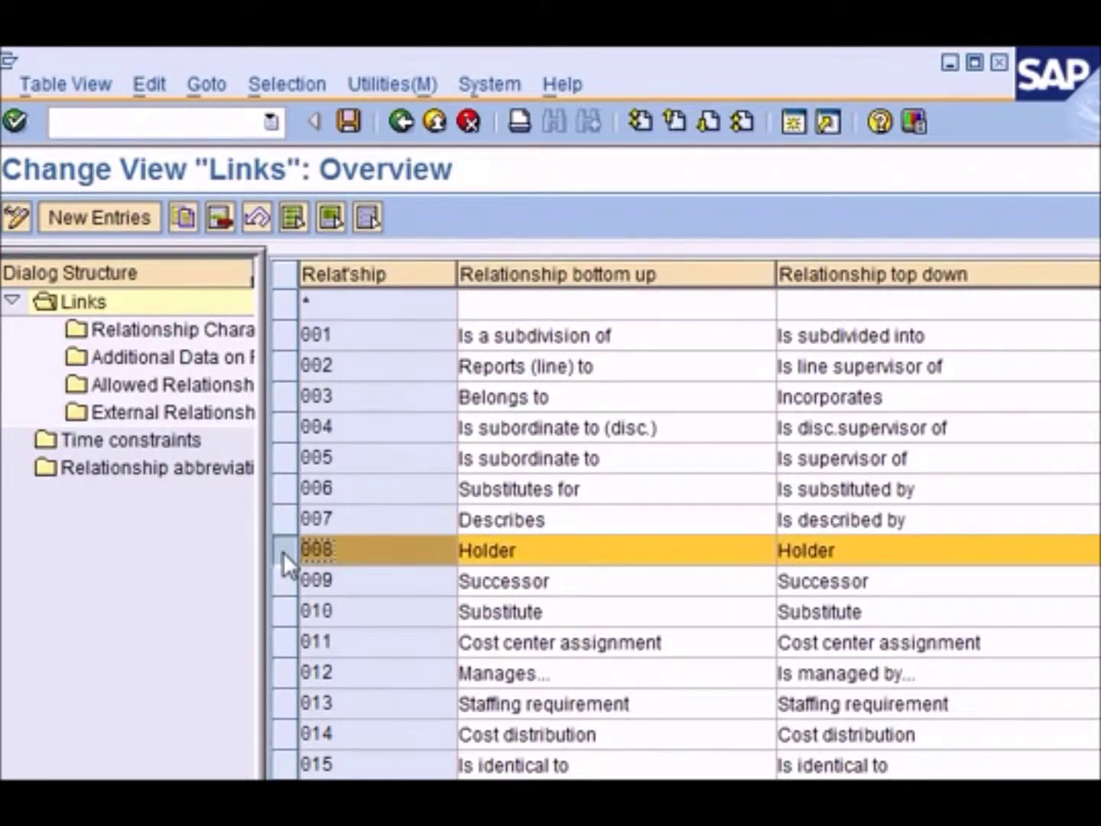
left_click(556, 549)
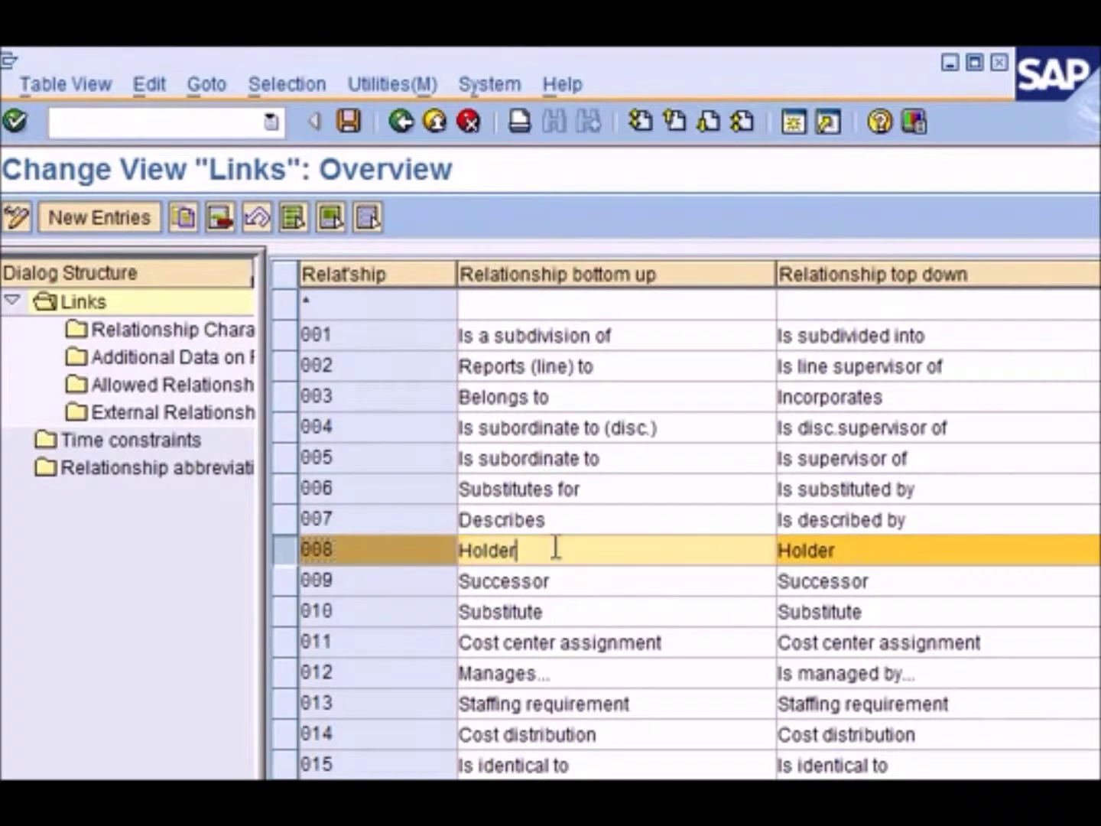
double_click(871, 547)
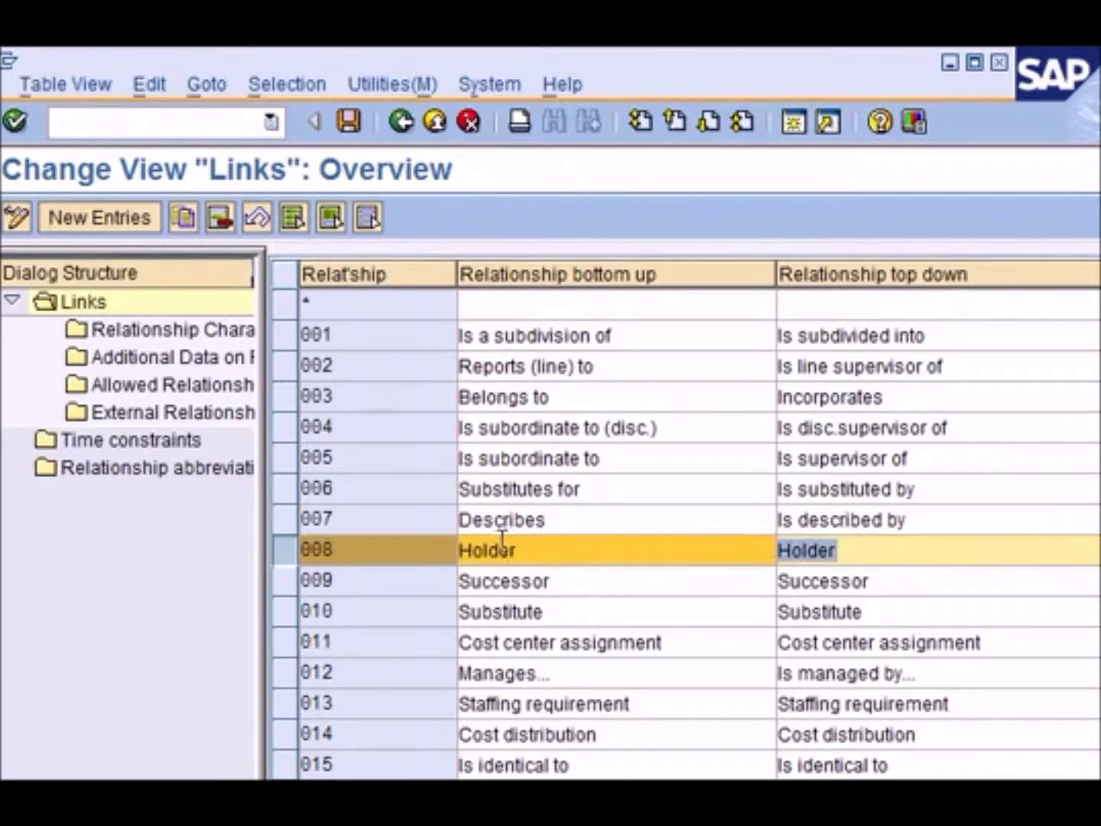
left_click(285, 554)
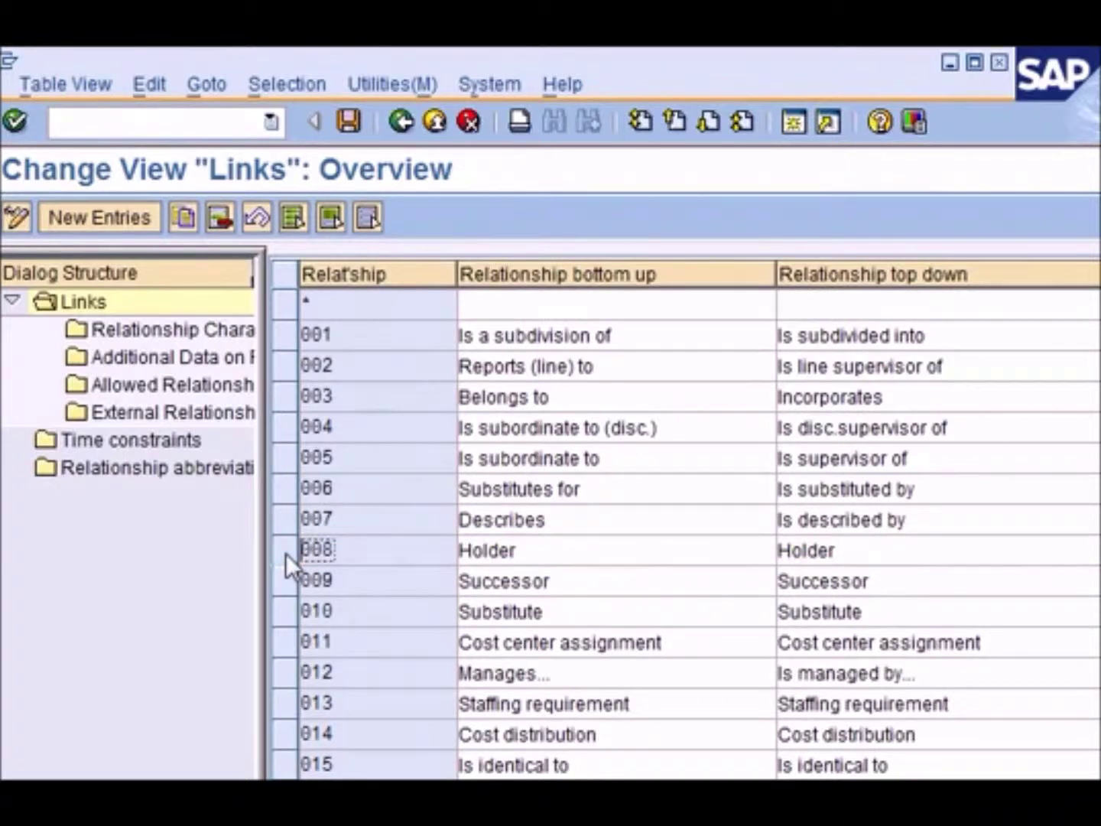
left_click(285, 553)
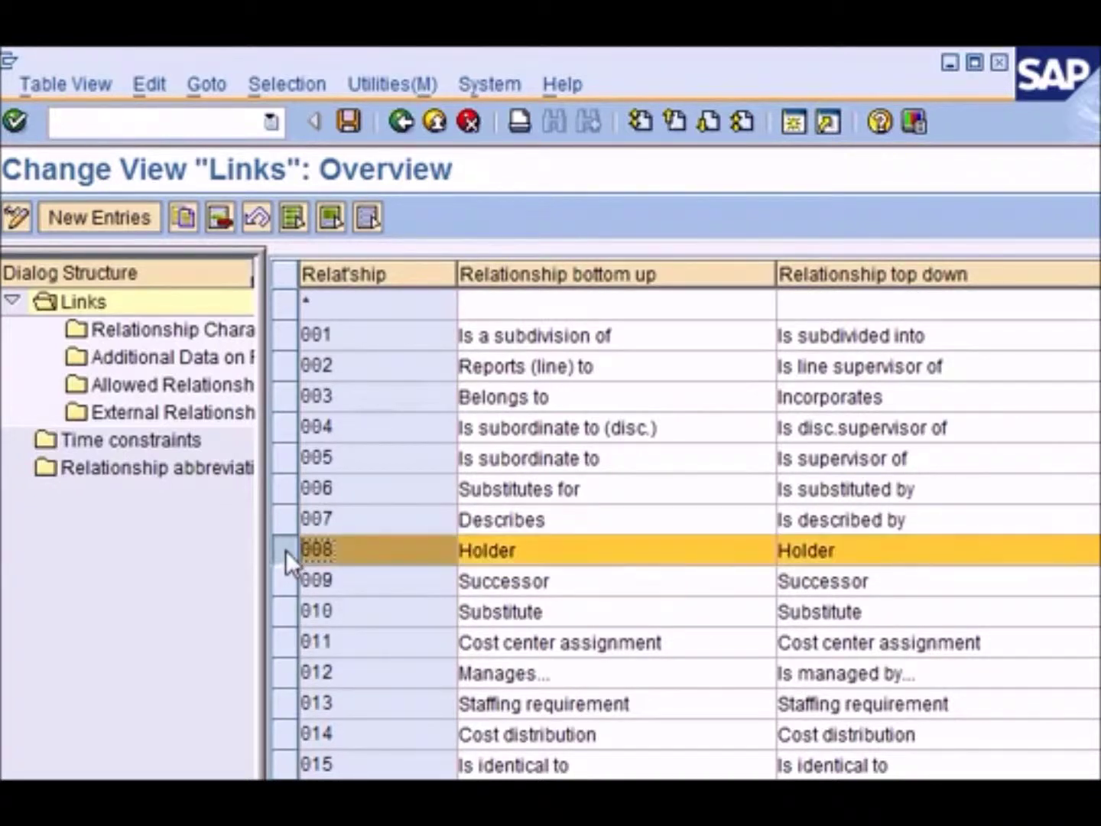
double_click(176, 387)
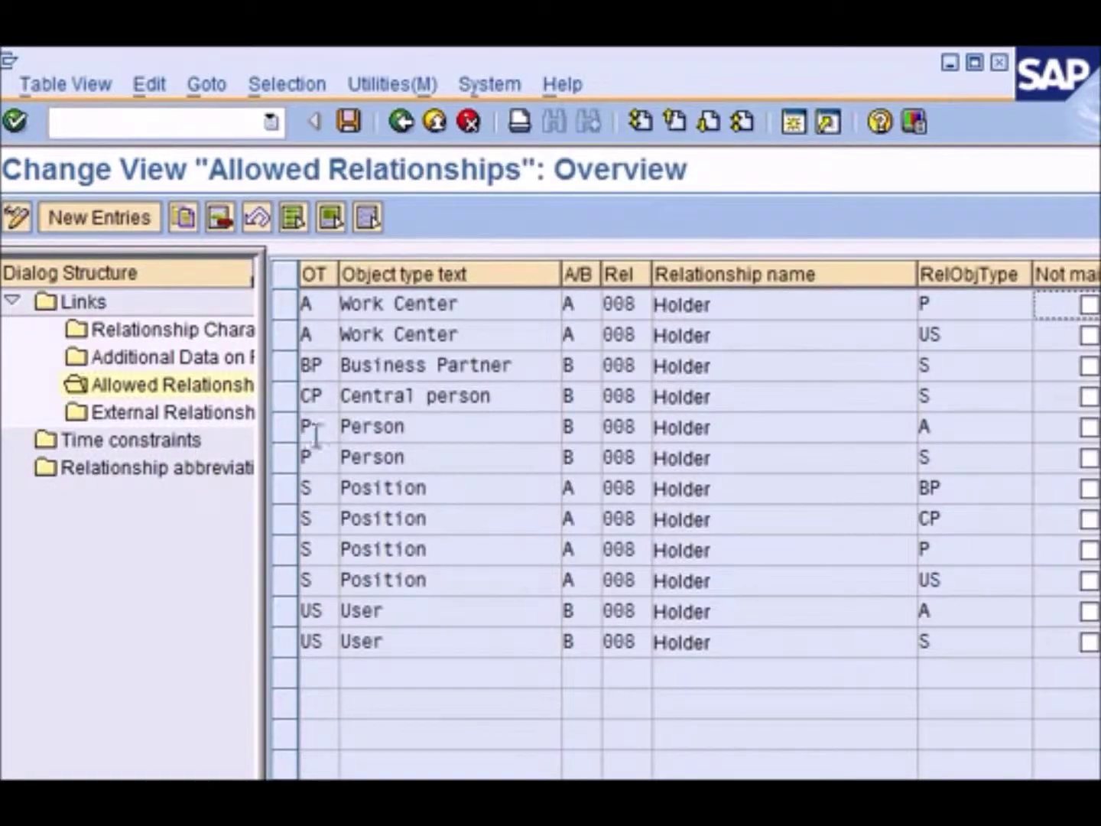
Select the two P Person entries and bring up value help for related object type
left_click(285, 428)
left_click(289, 456)
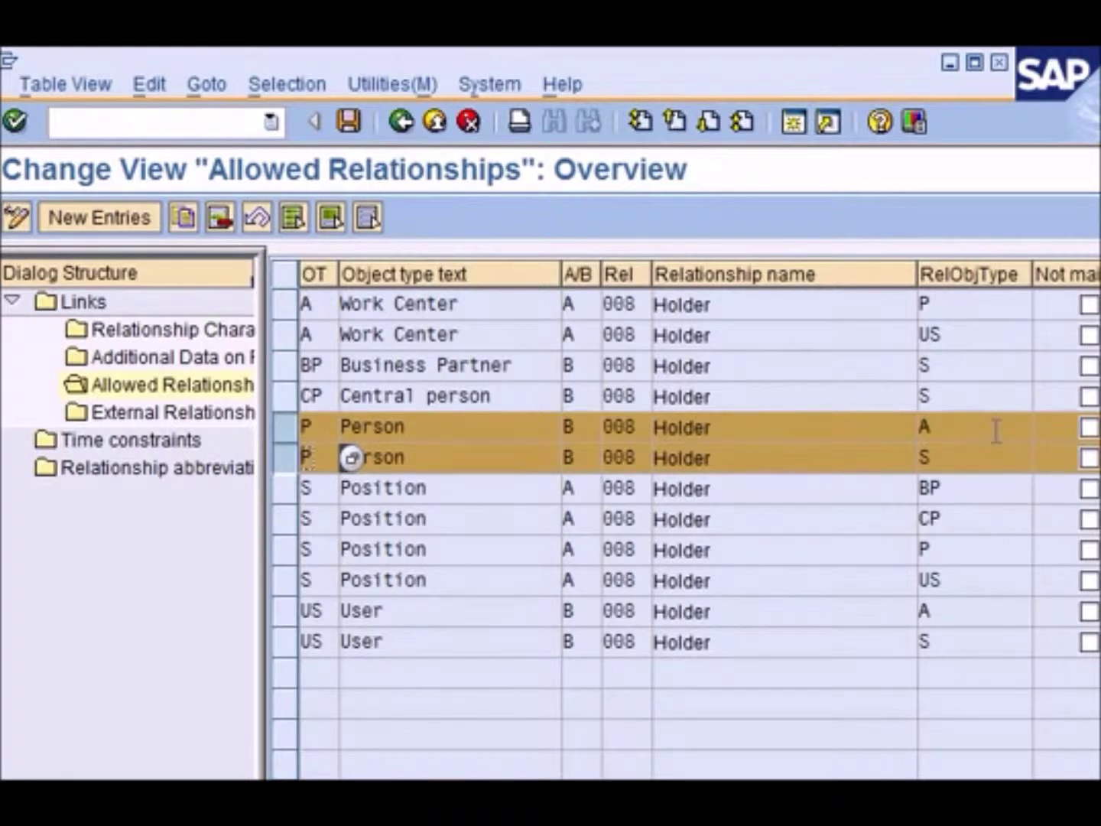
left_click(968, 460)
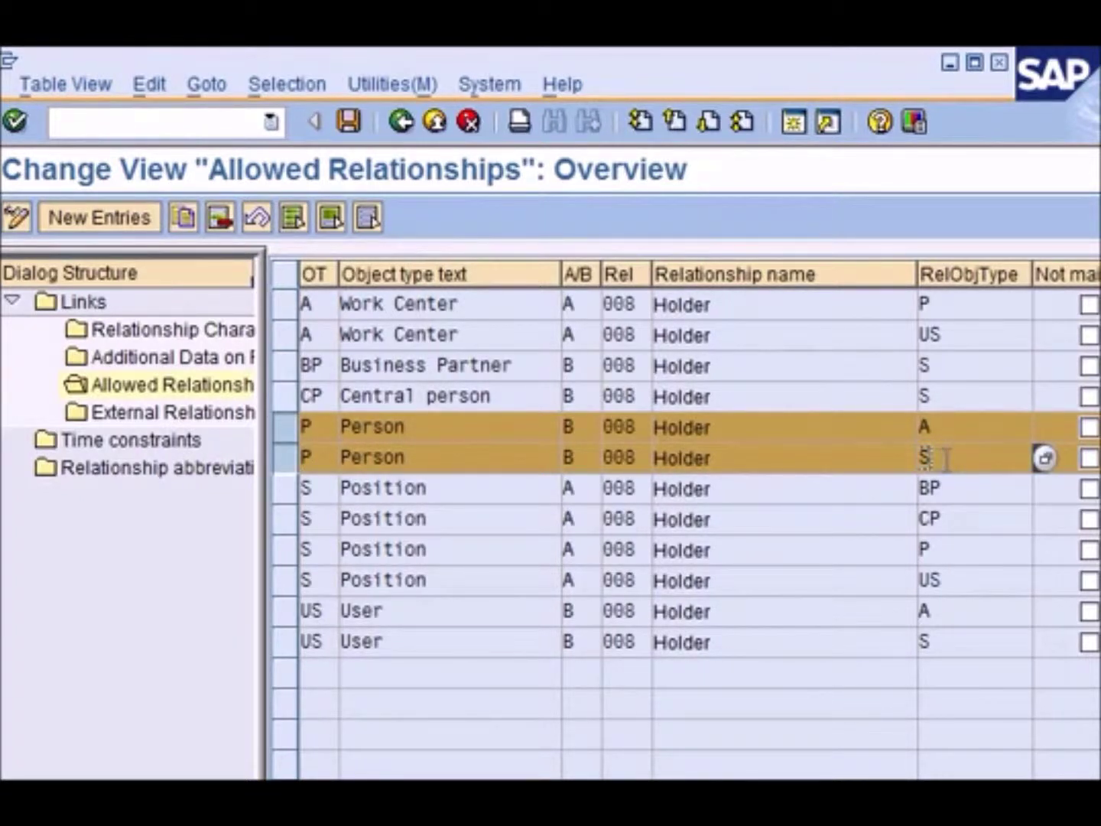
left_click(950, 428)
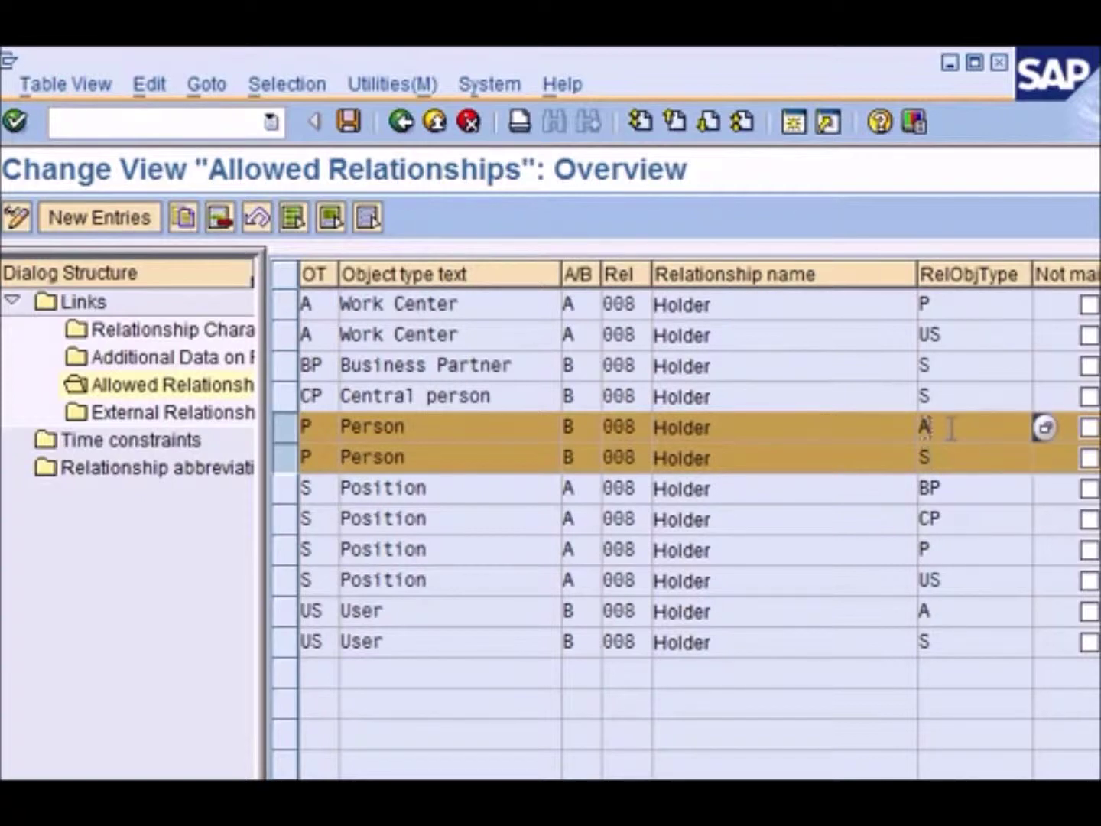
key("F4")
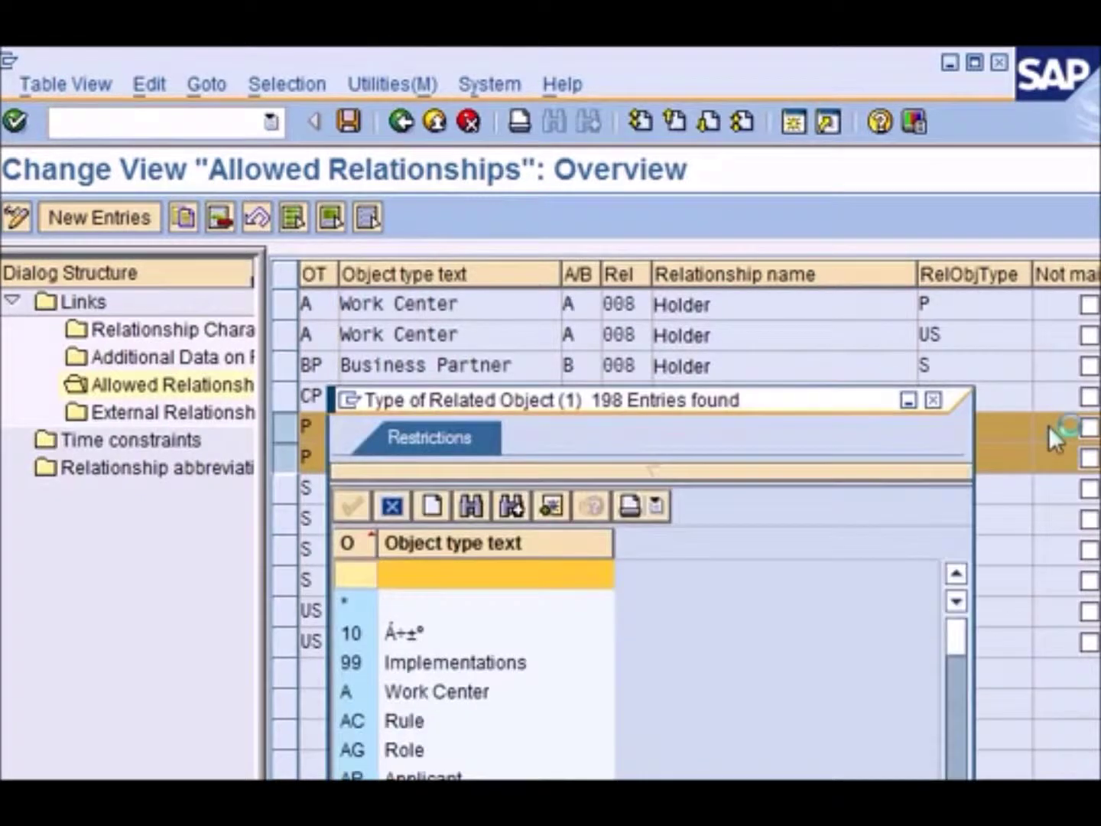
Browse the object type list, pointing out Work Center, Position and Task
left_click_drag(829, 410, 862, 140)
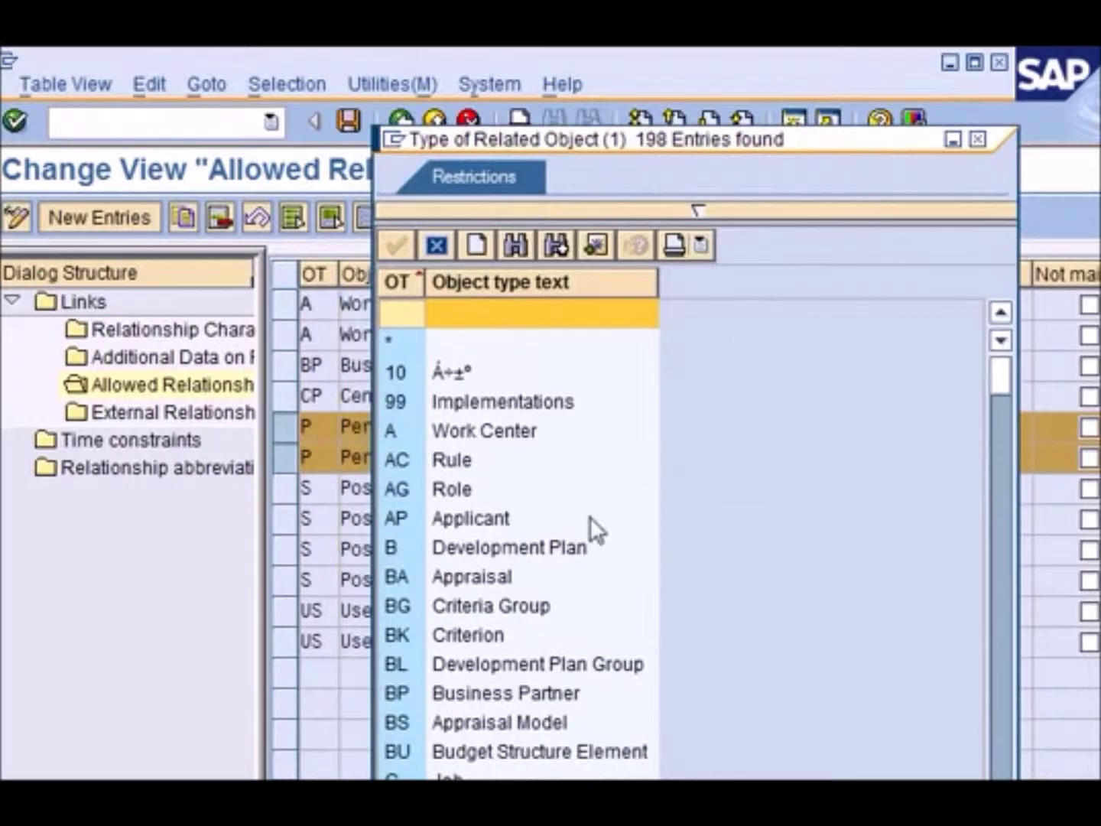
scroll(588, 518, "down", 1)
scroll(589, 519, "up", 1)
left_click(453, 430)
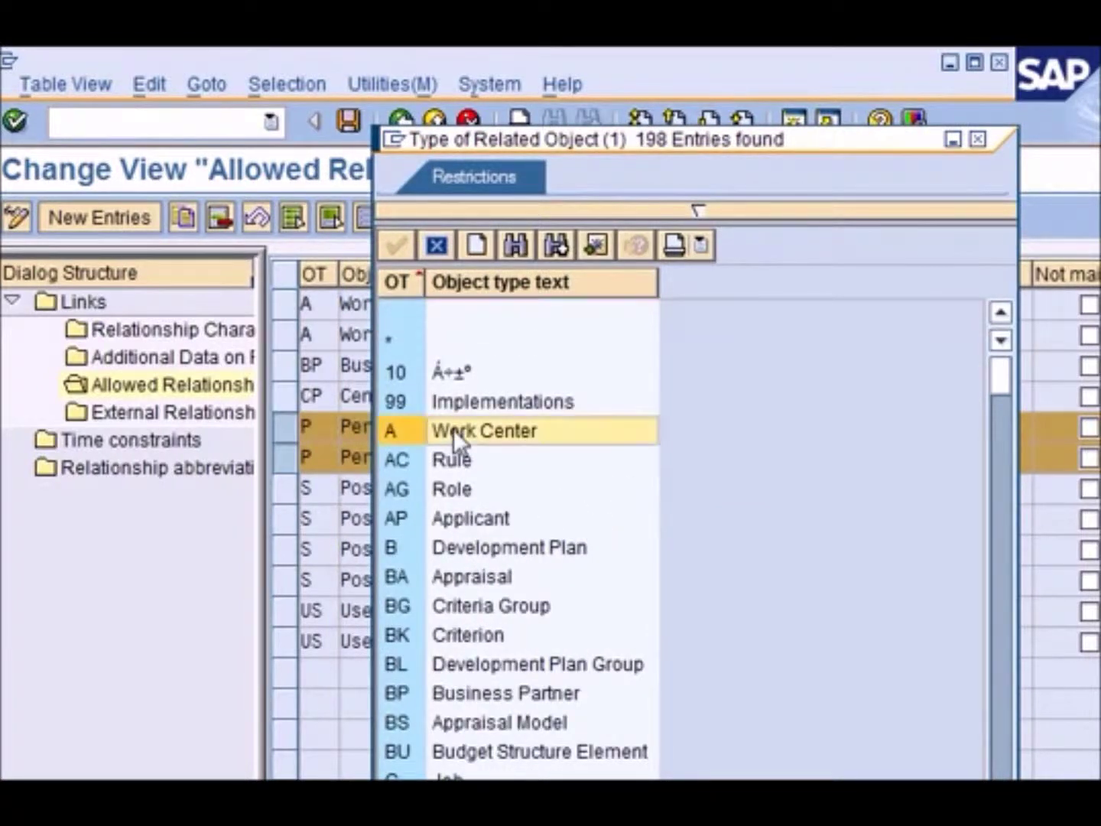
scroll(615, 555, "down", 20)
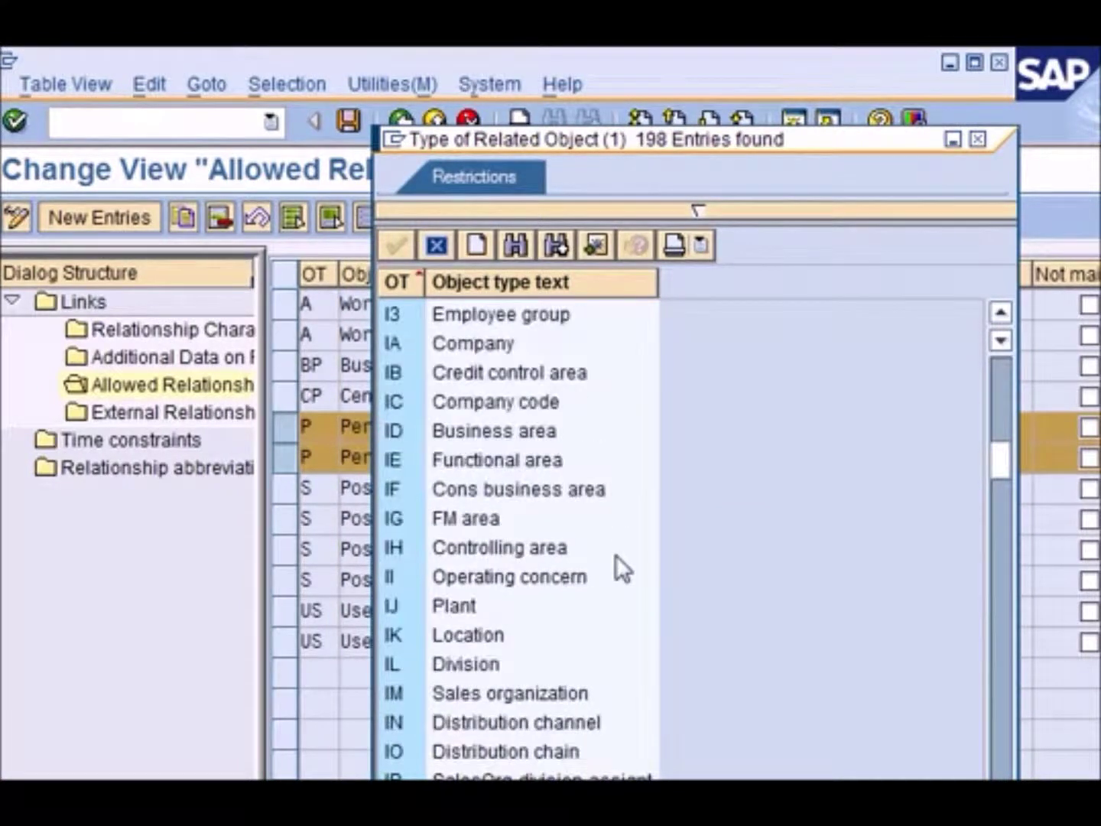
scroll(616, 555, "down", 20)
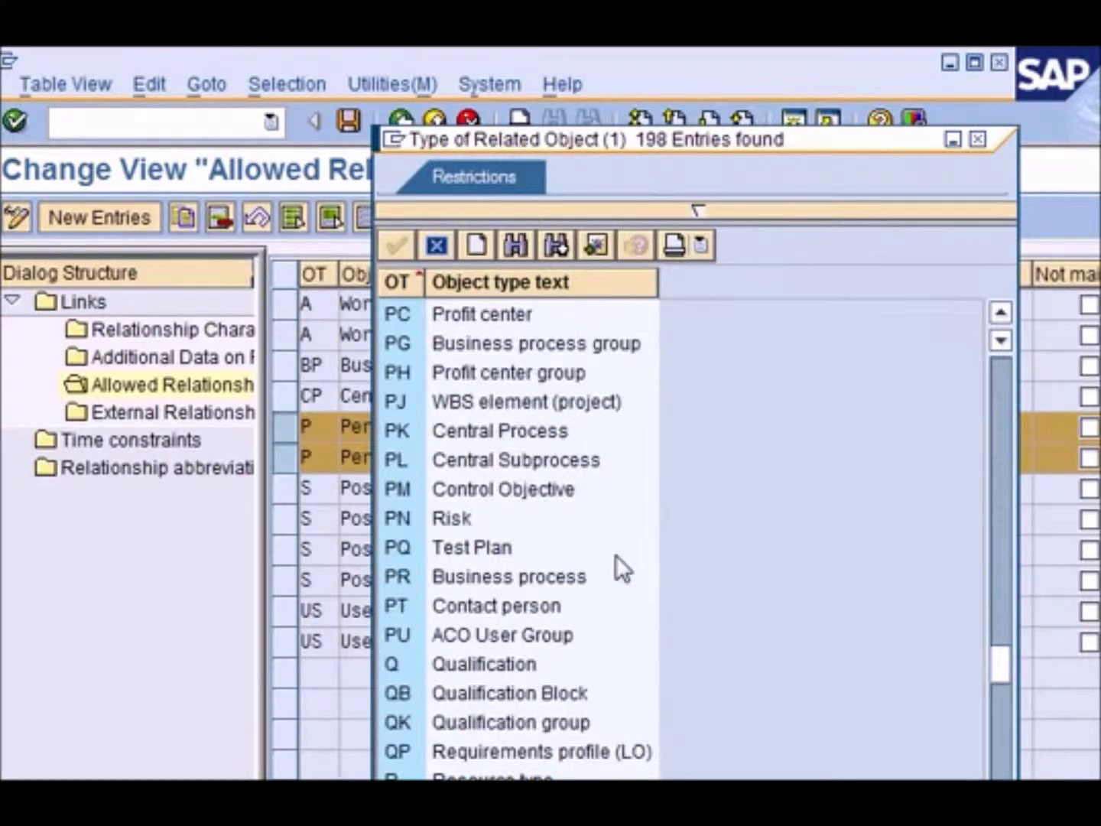
scroll(616, 554, "down", 6)
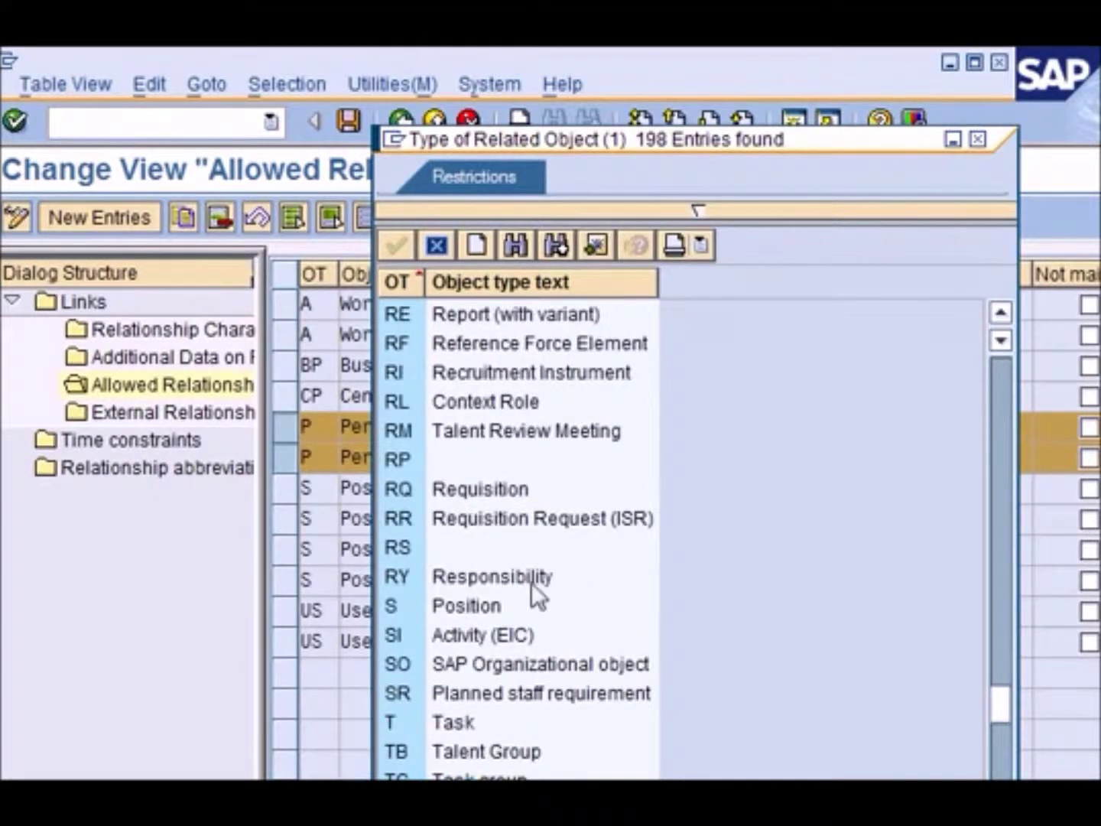
left_click(486, 604)
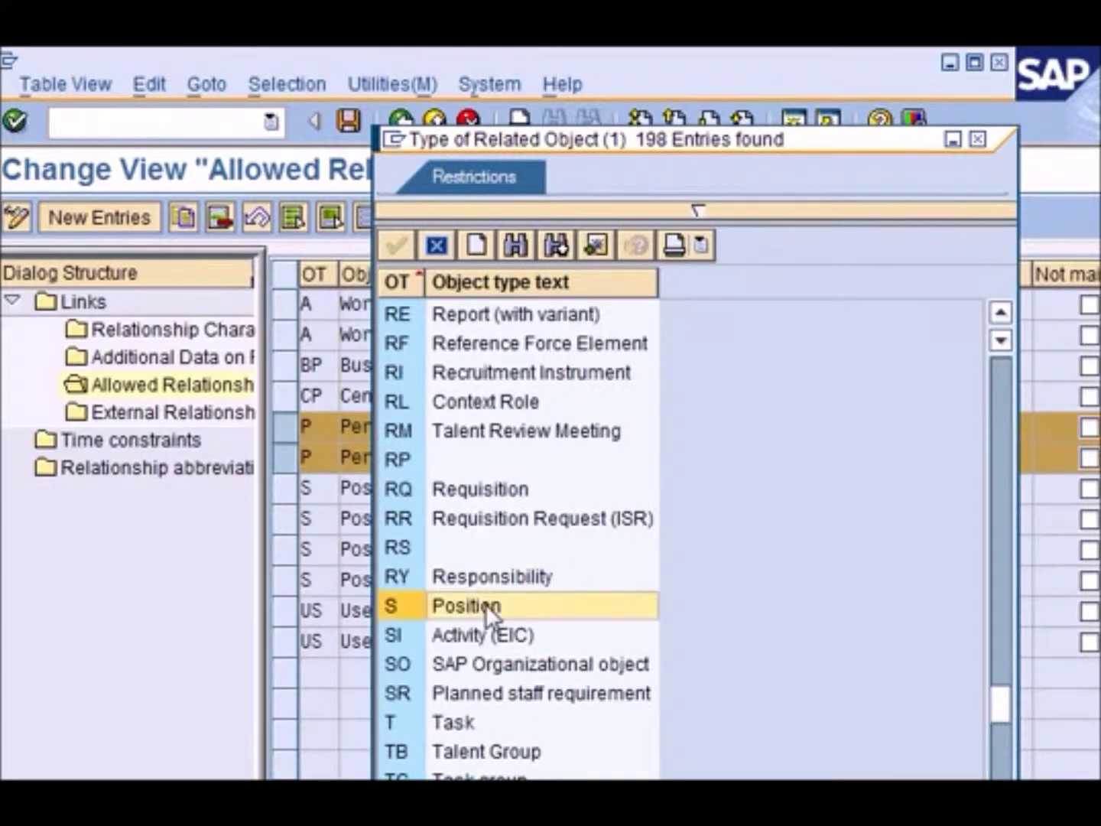
left_click(428, 723)
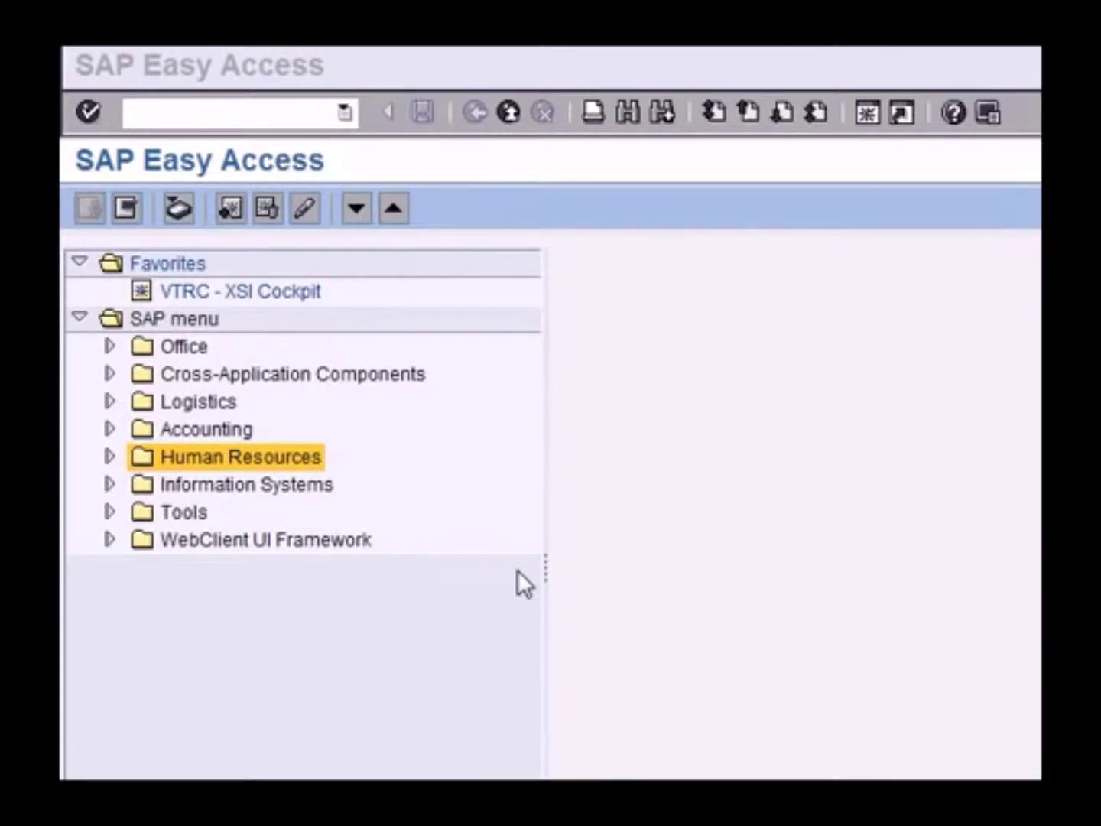
Expand the Human Resources folder in the SAP menu tree
left_click(108, 457)
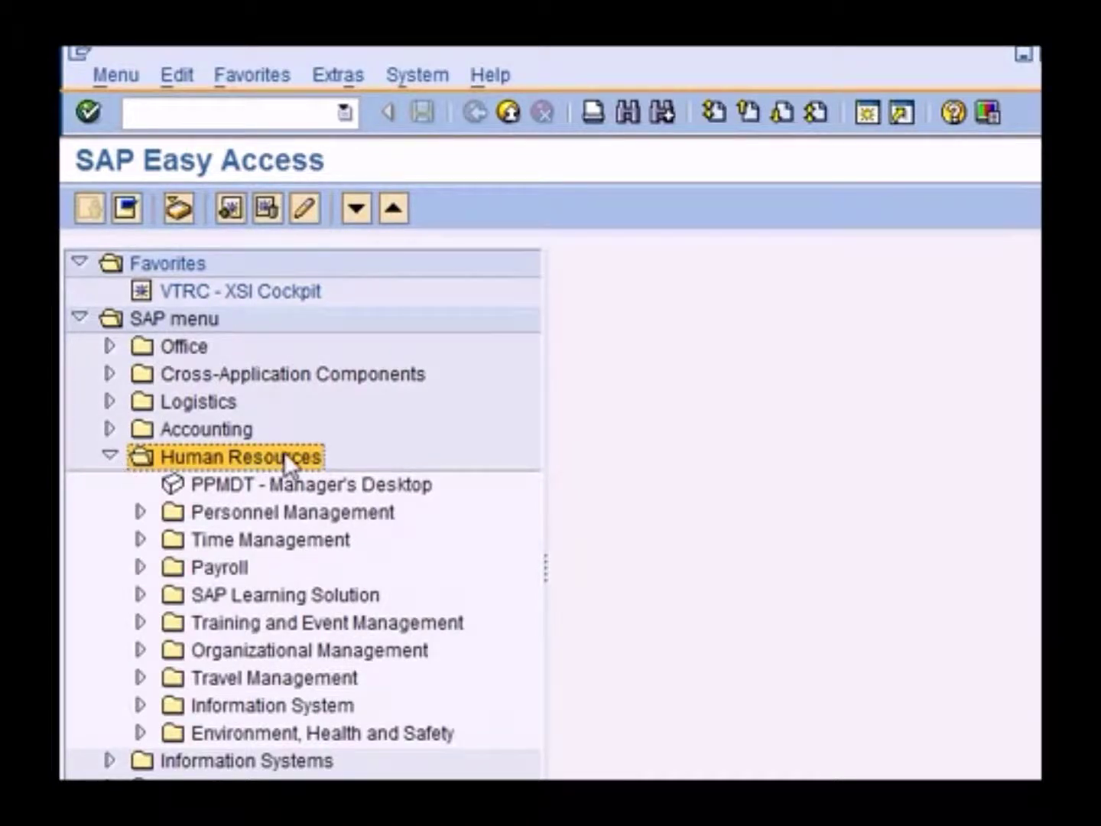
Launch PO01 Work center from Organizational Management > Expert Mode
left_click(141, 650)
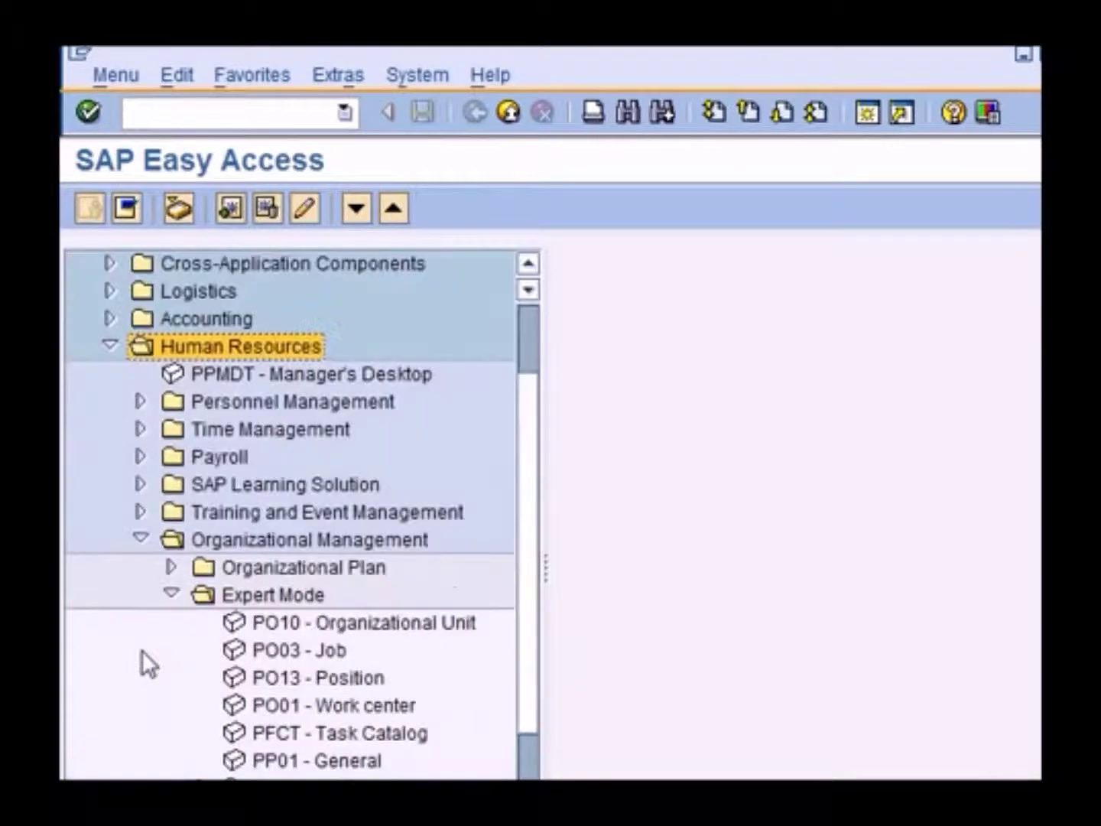
left_click(270, 598)
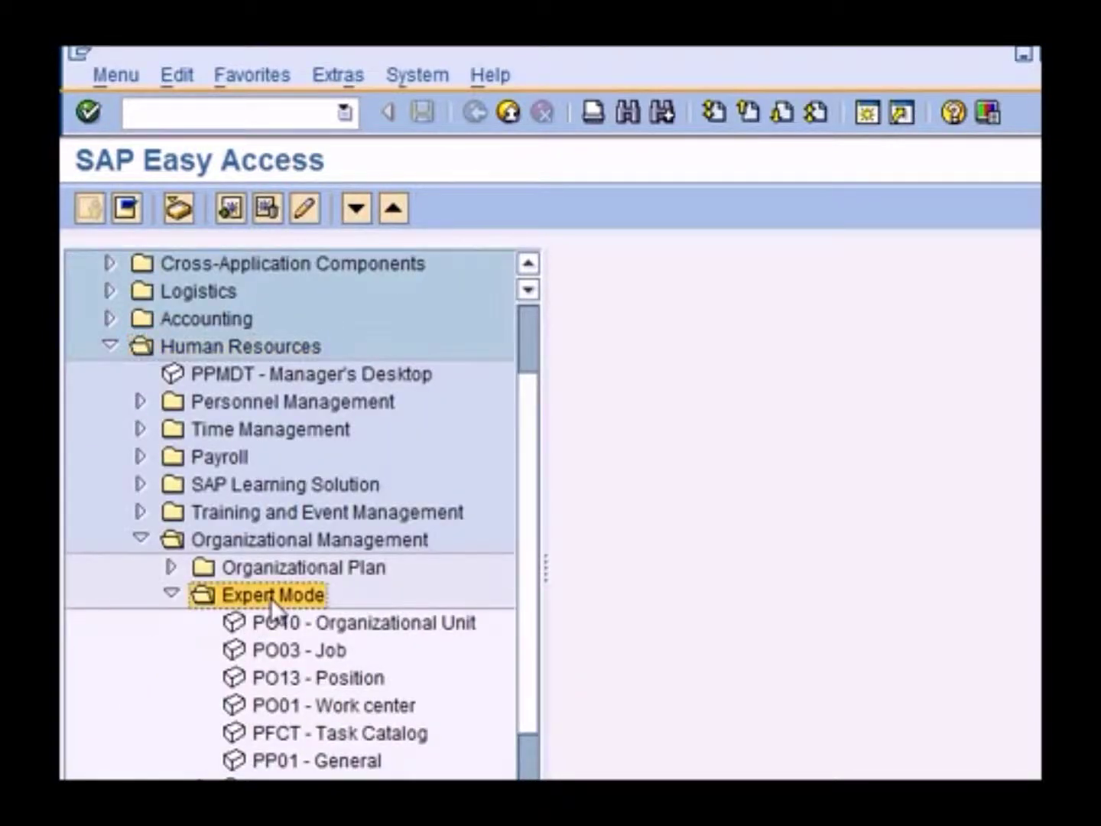
left_click(354, 702)
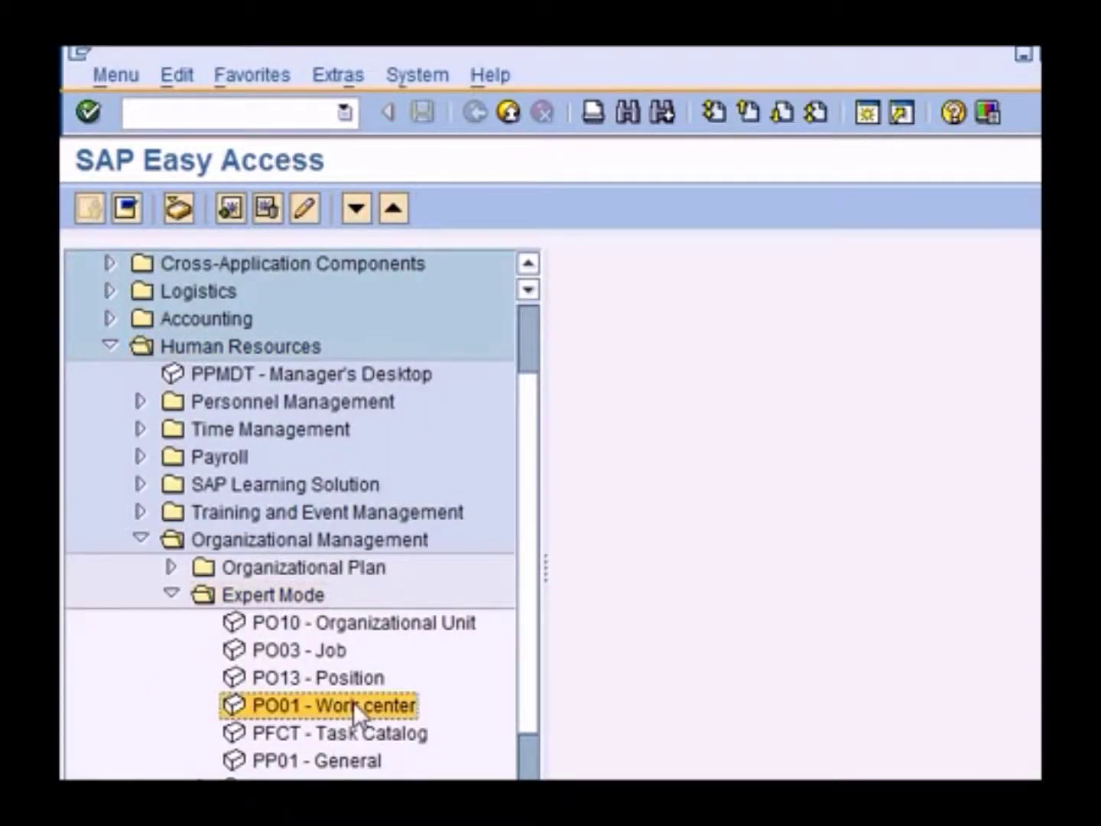
double_click(365, 705)
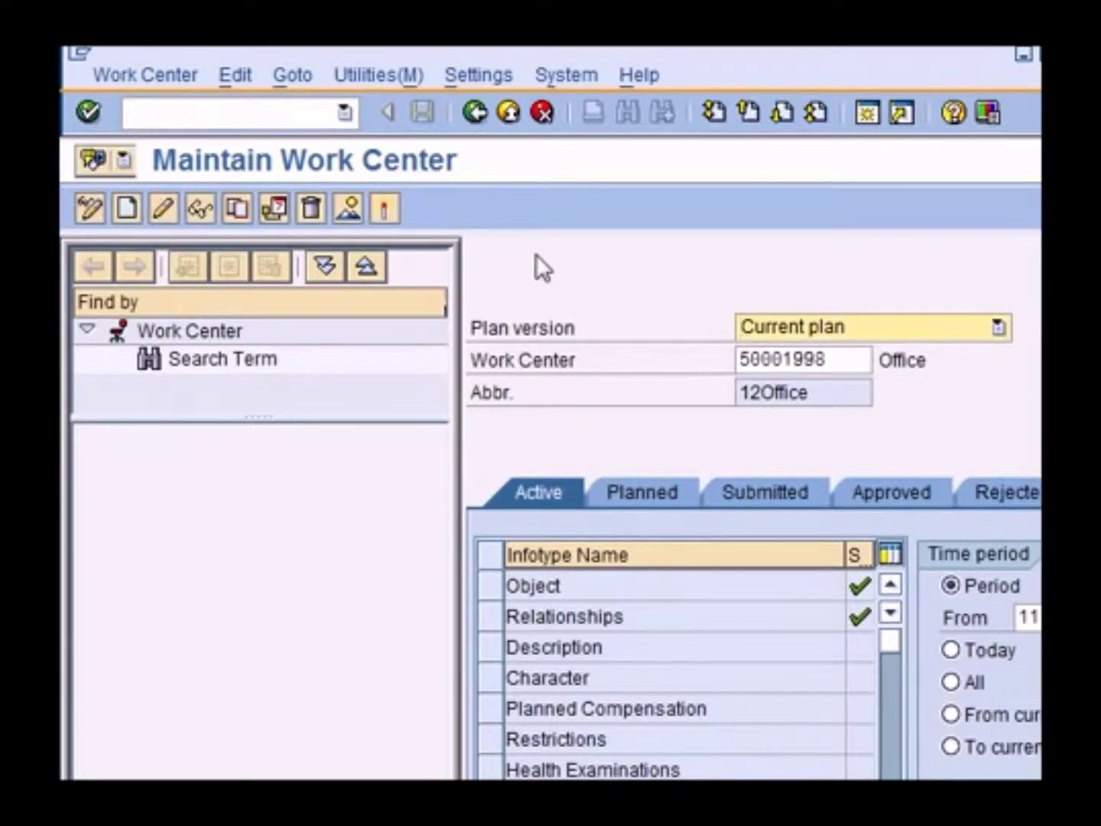
left_click(480, 588)
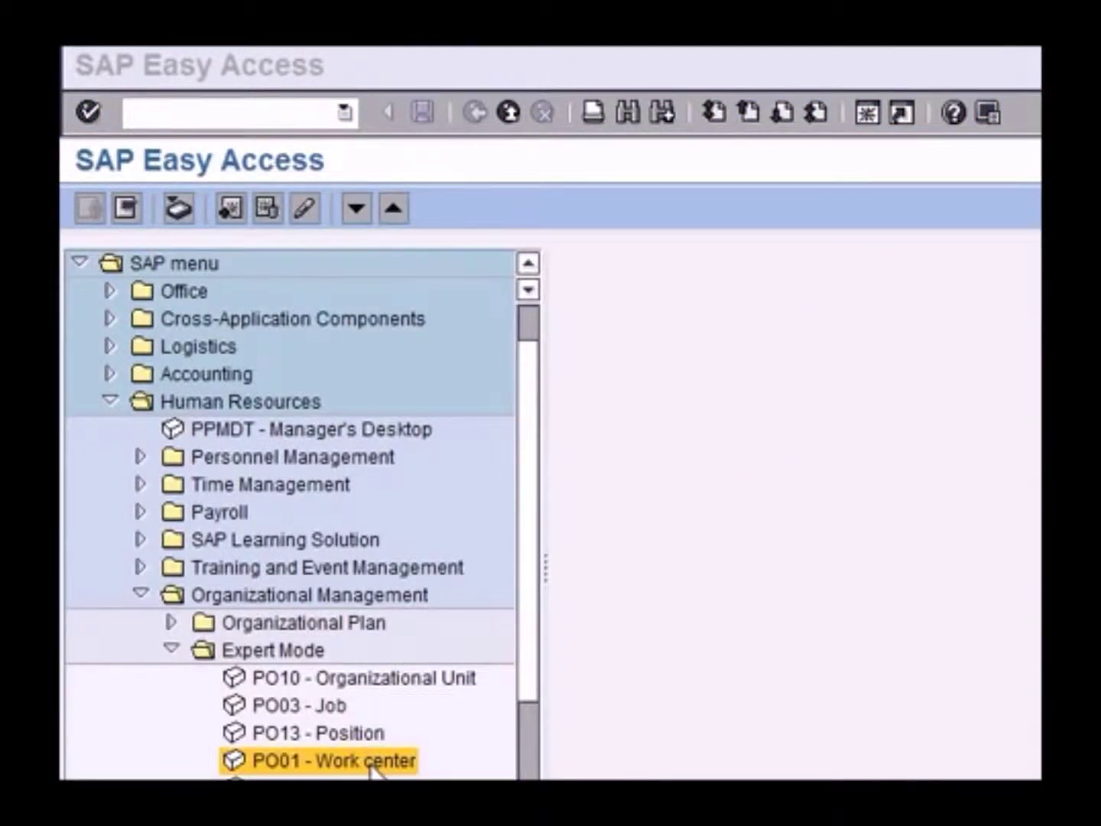
double_click(374, 765)
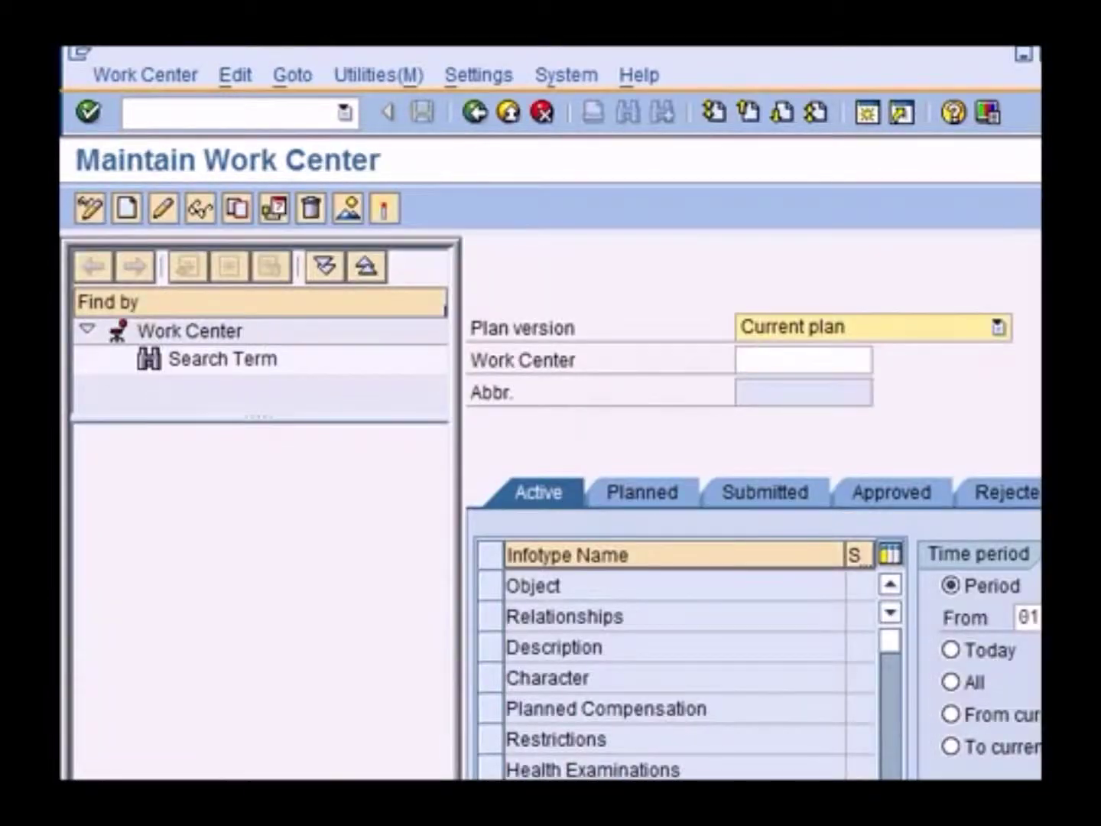
Start a new work center on the Object infotype, valid 01/01/2012 to 12/31/9999
left_click(826, 364)
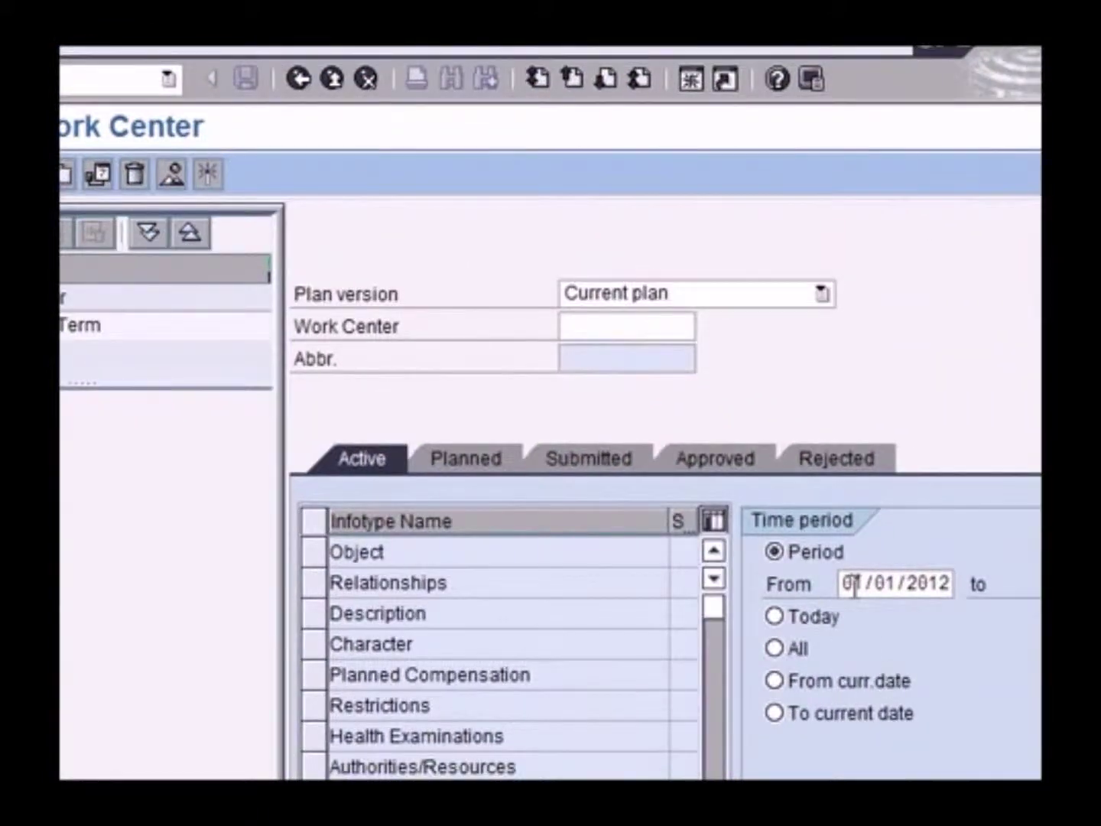
left_click(846, 583)
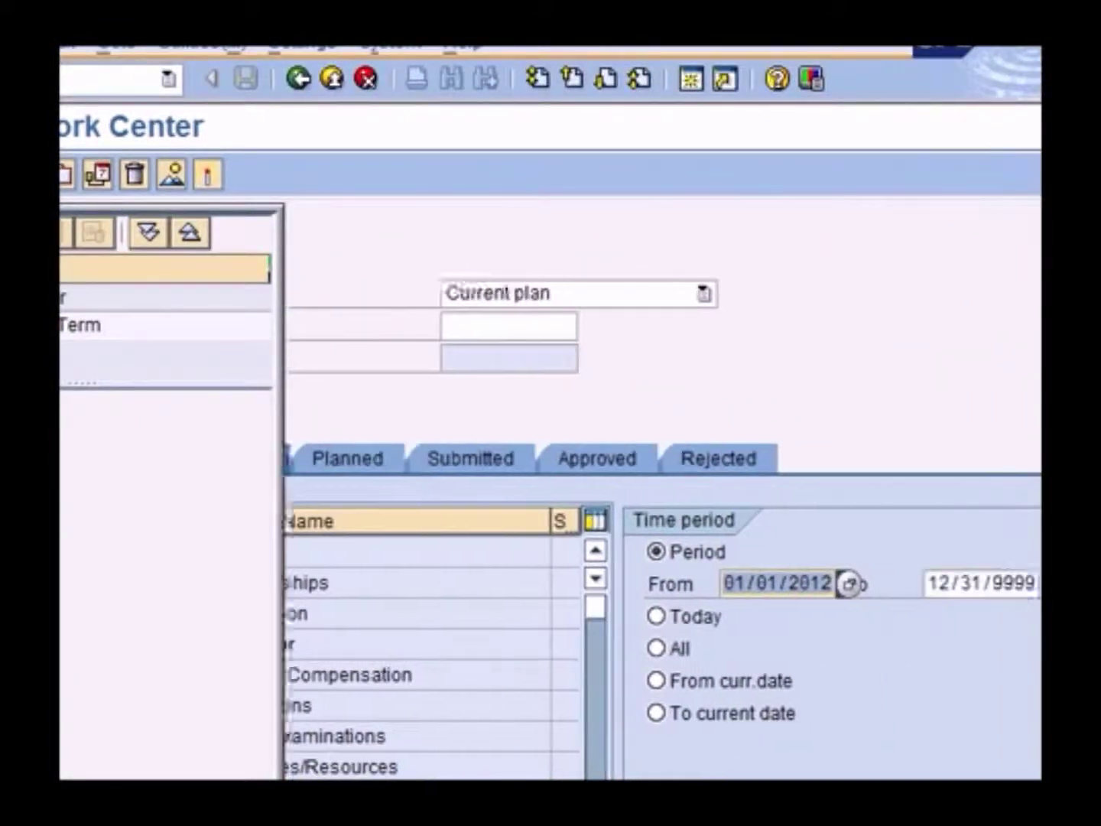
left_click(855, 583)
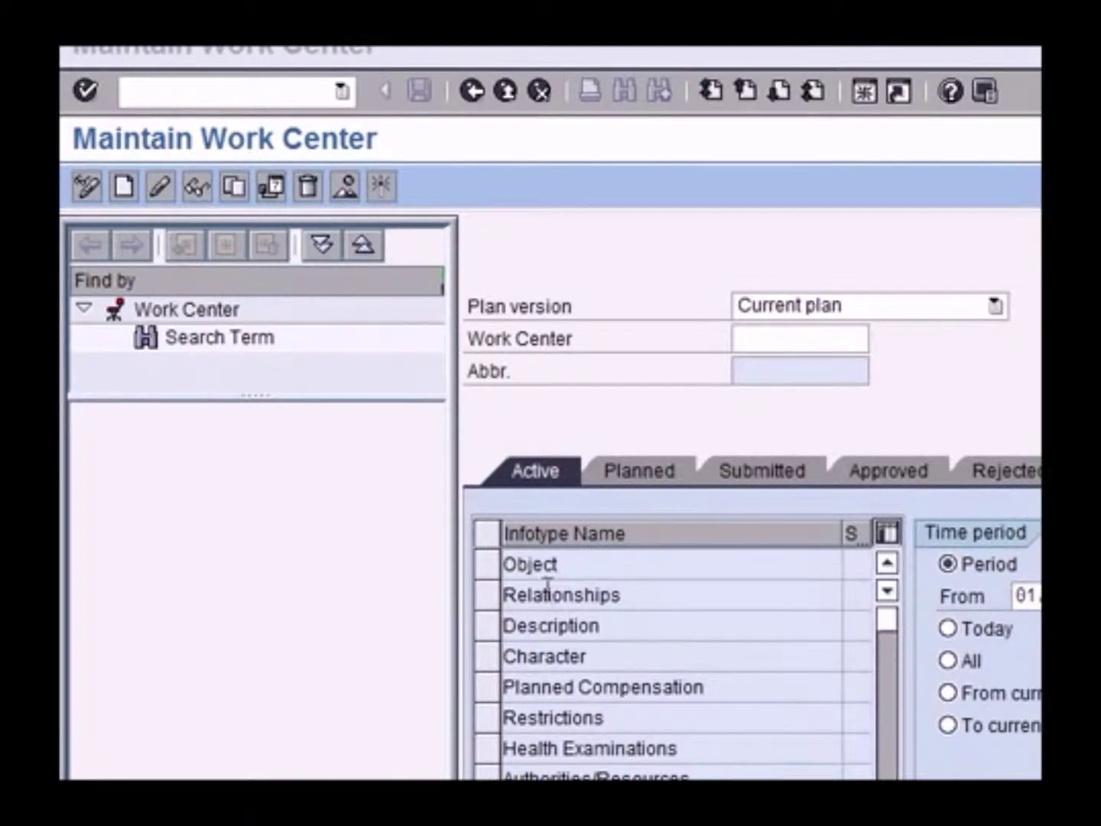
left_click(491, 572)
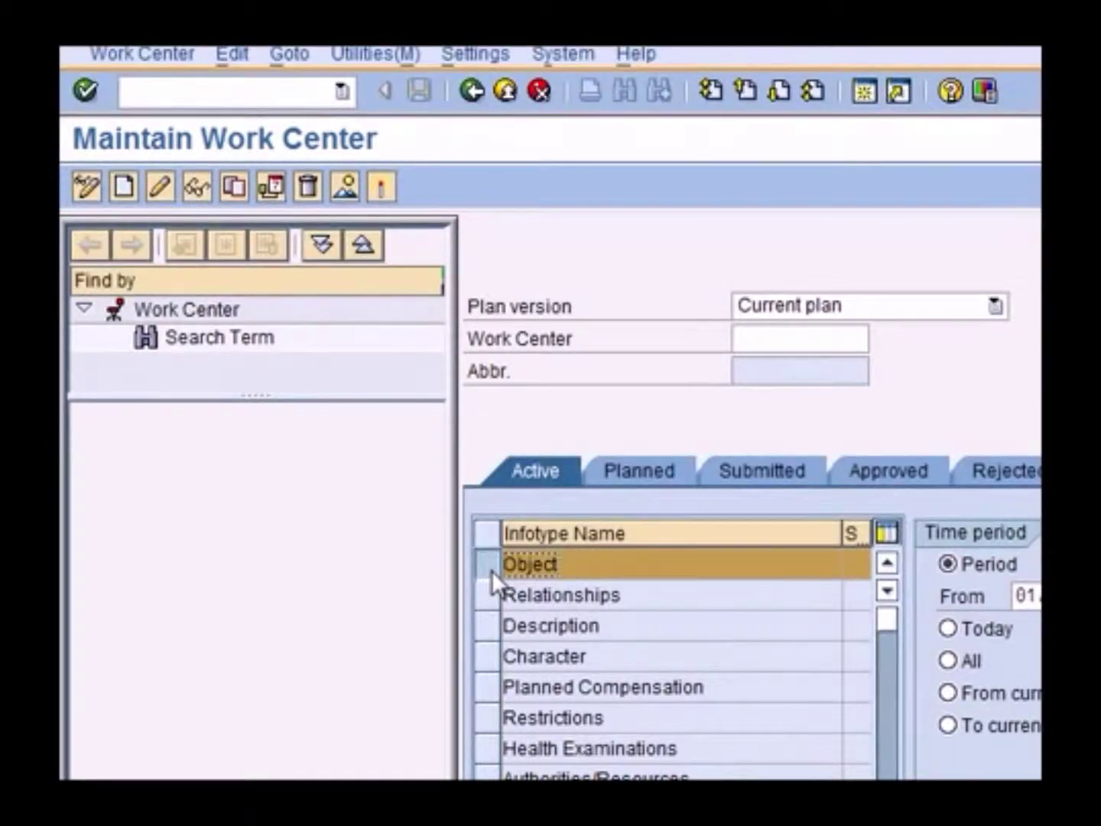
left_click(124, 185)
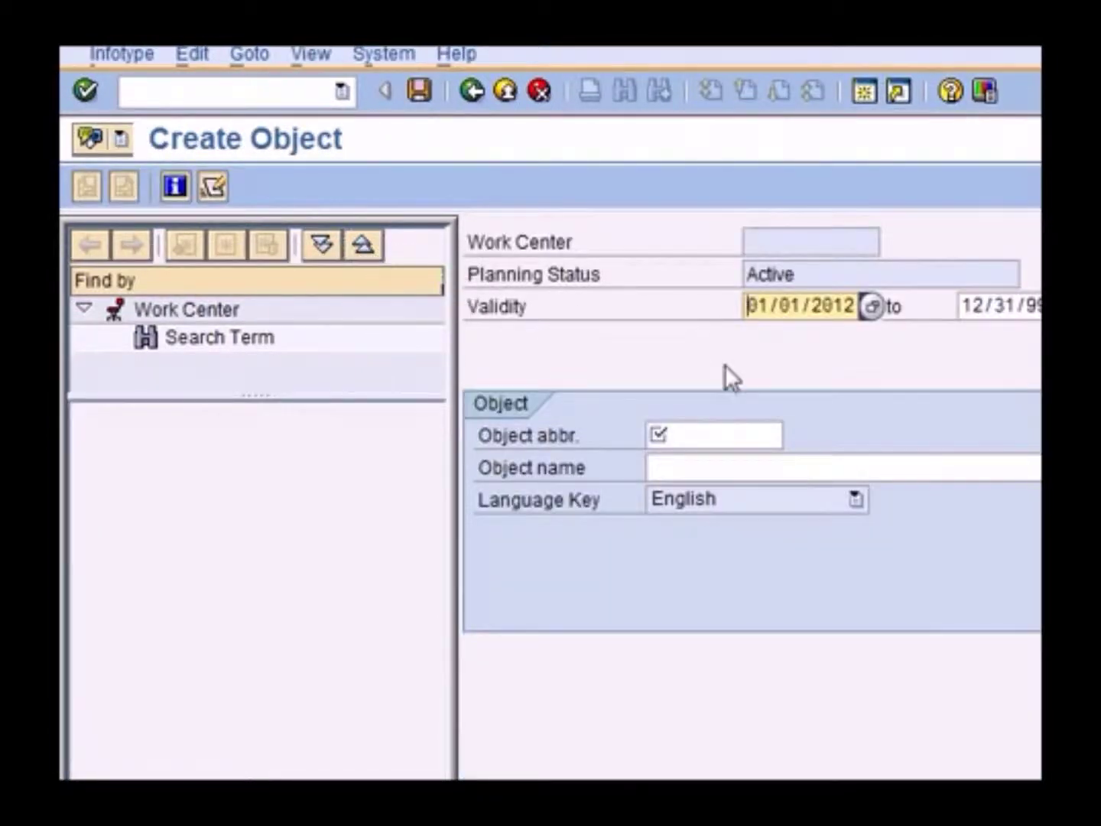
Enter abbreviation 16WC and name '16 Office', then save the work center object
left_click(710, 434)
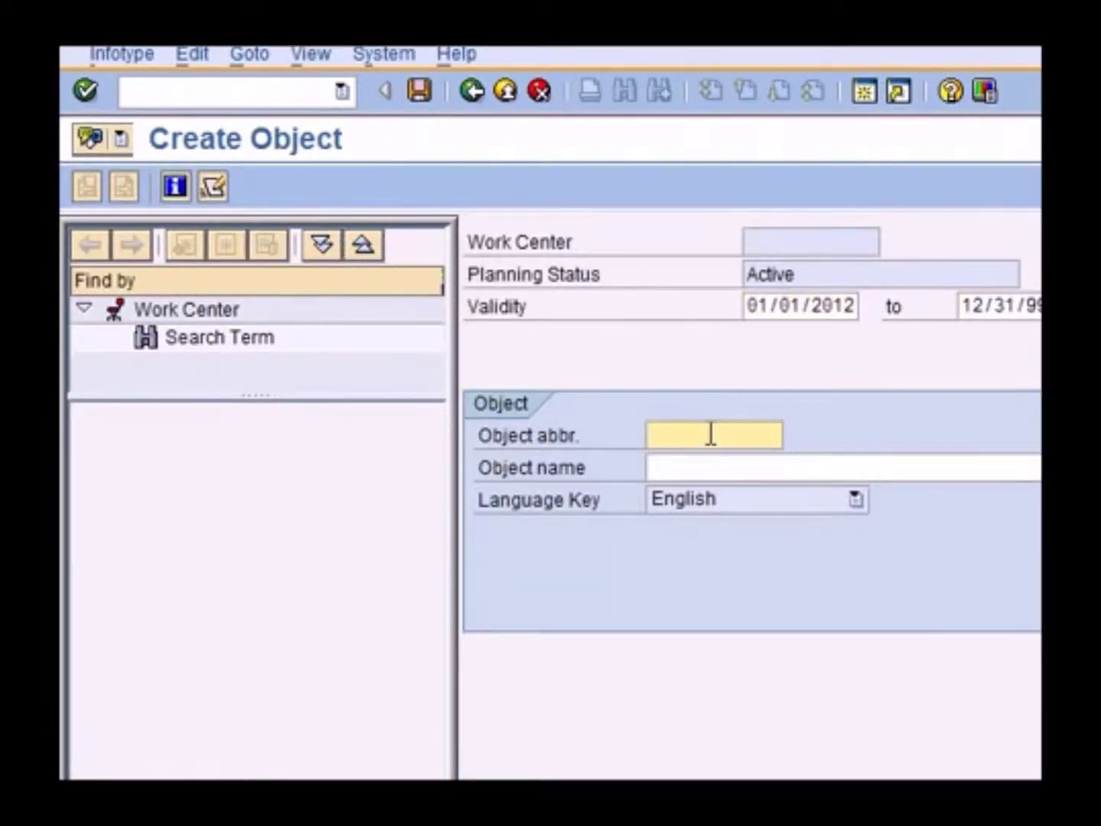
type("1")
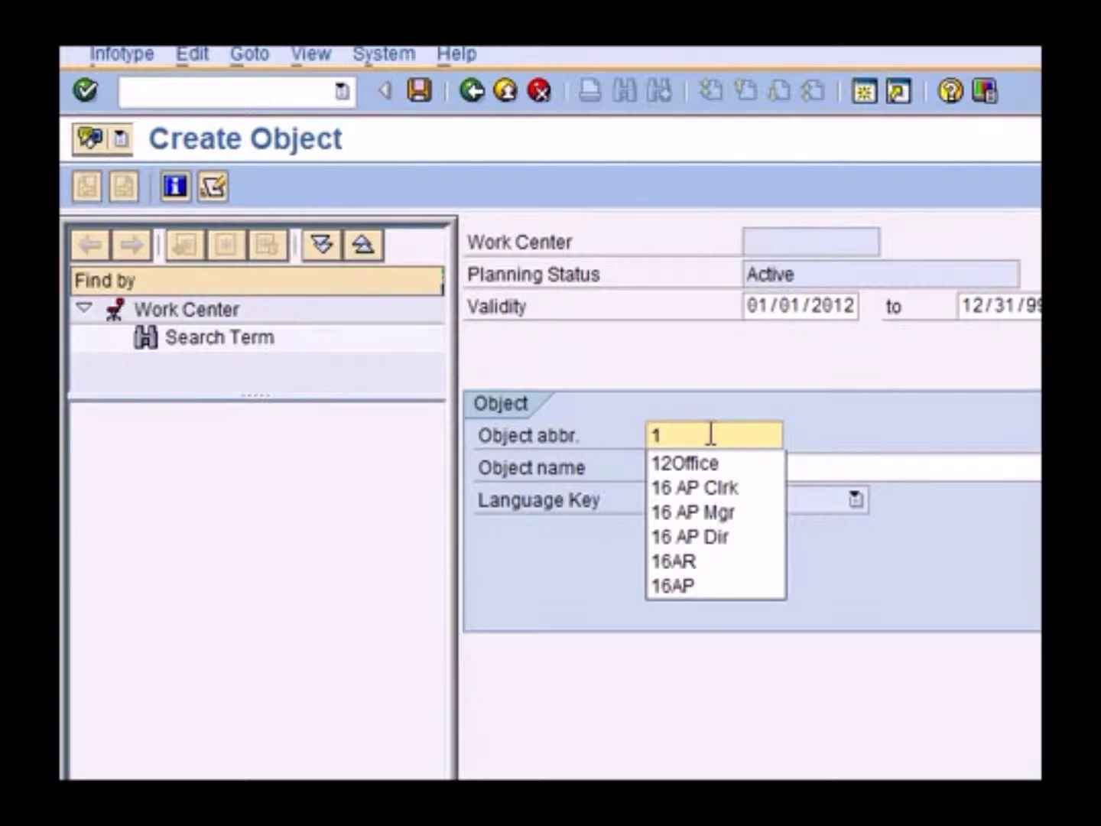
type("6WC")
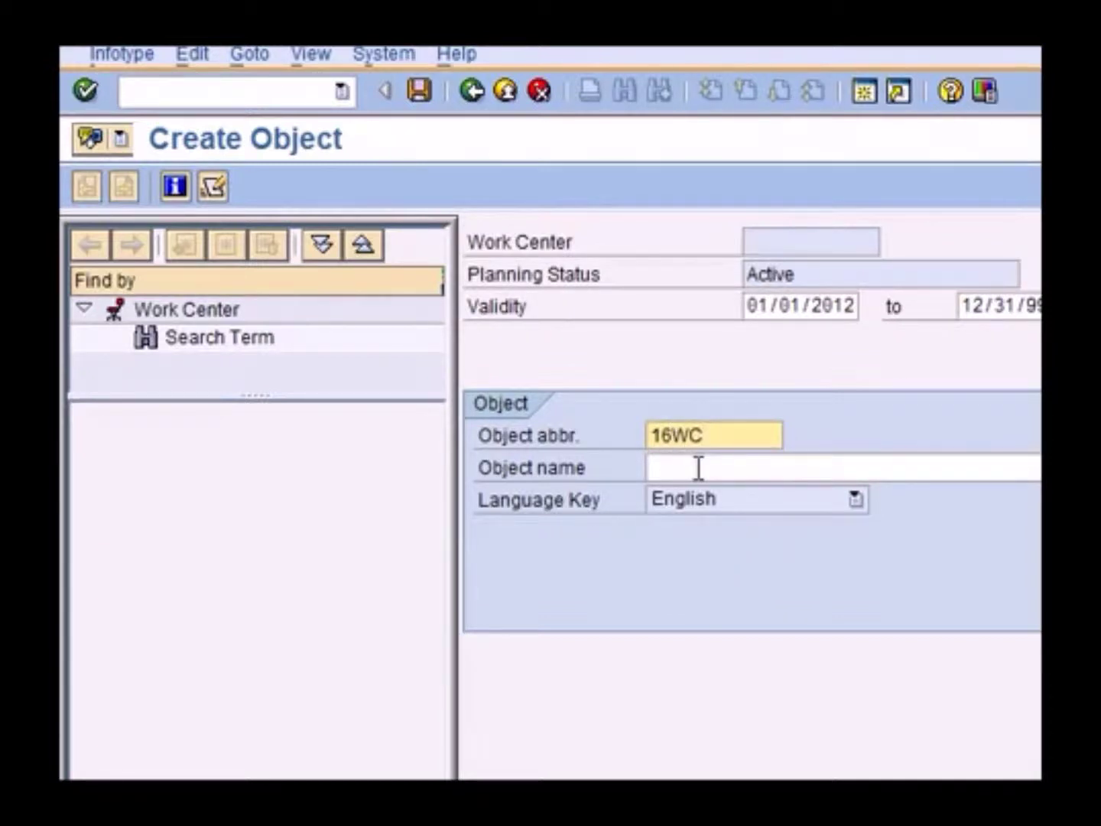
left_click(699, 468)
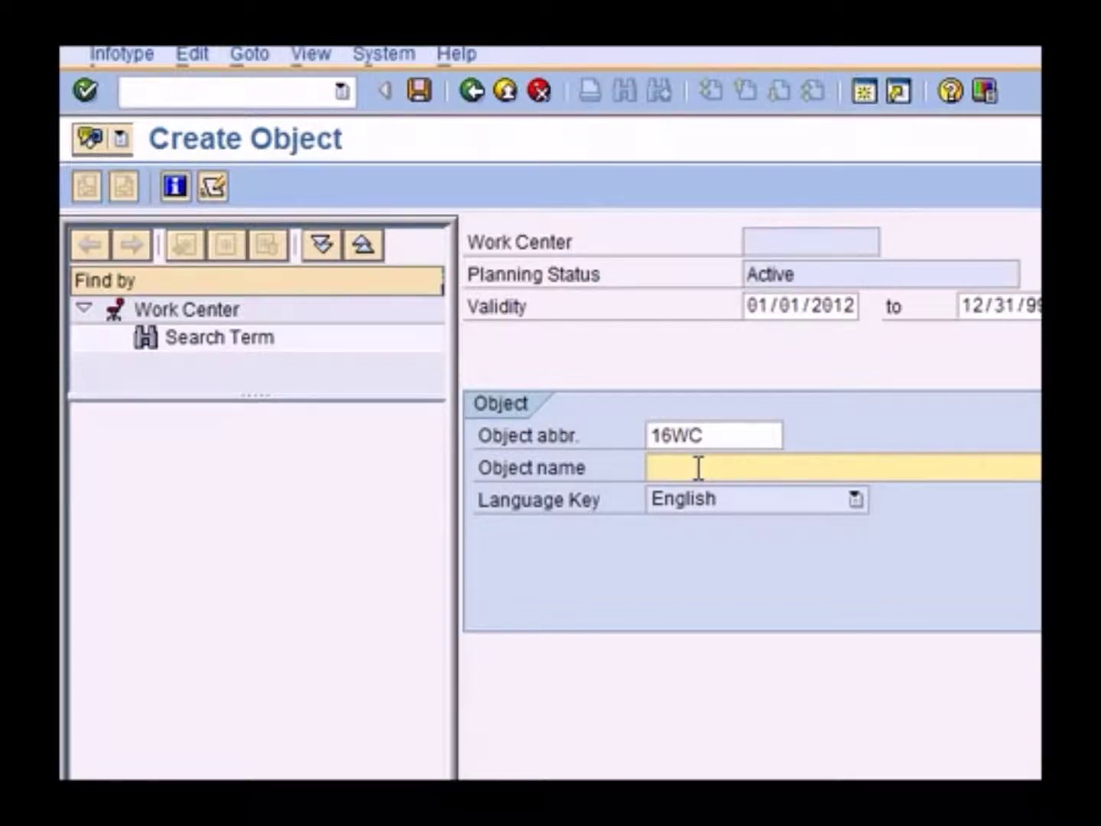
type("16 Office")
left_click_drag(740, 467, 661, 458)
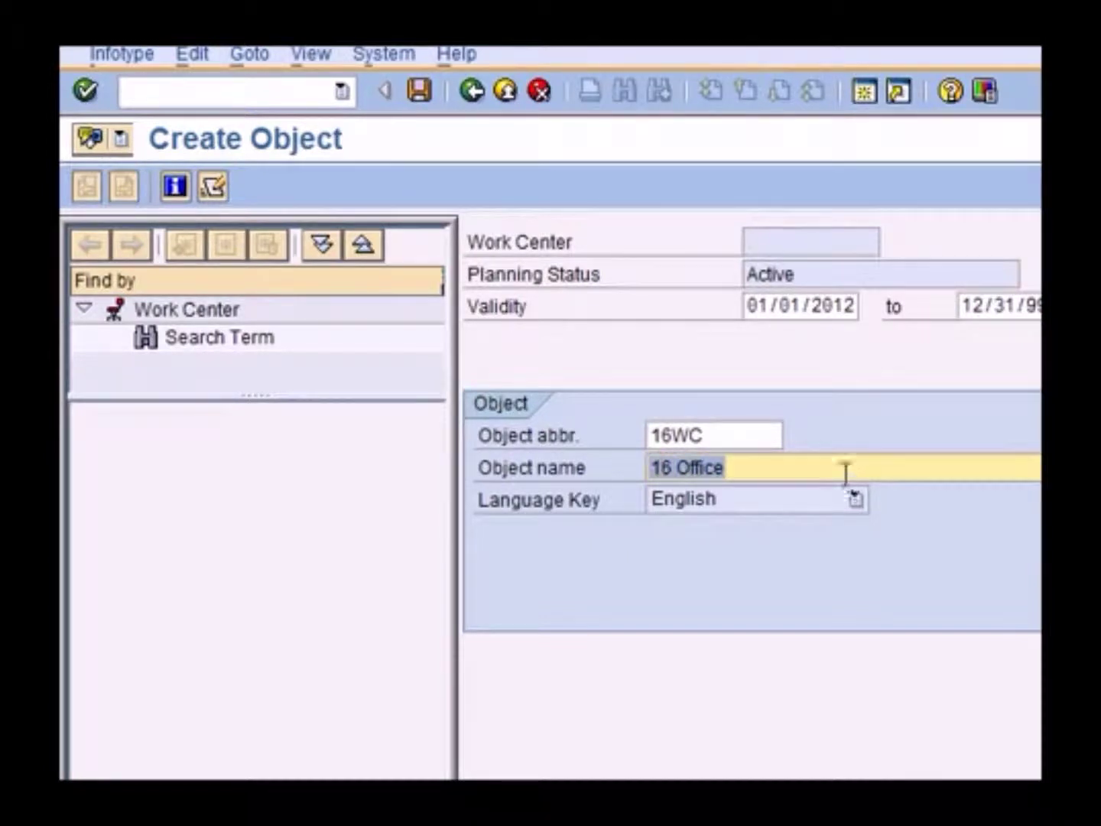
left_click(419, 91)
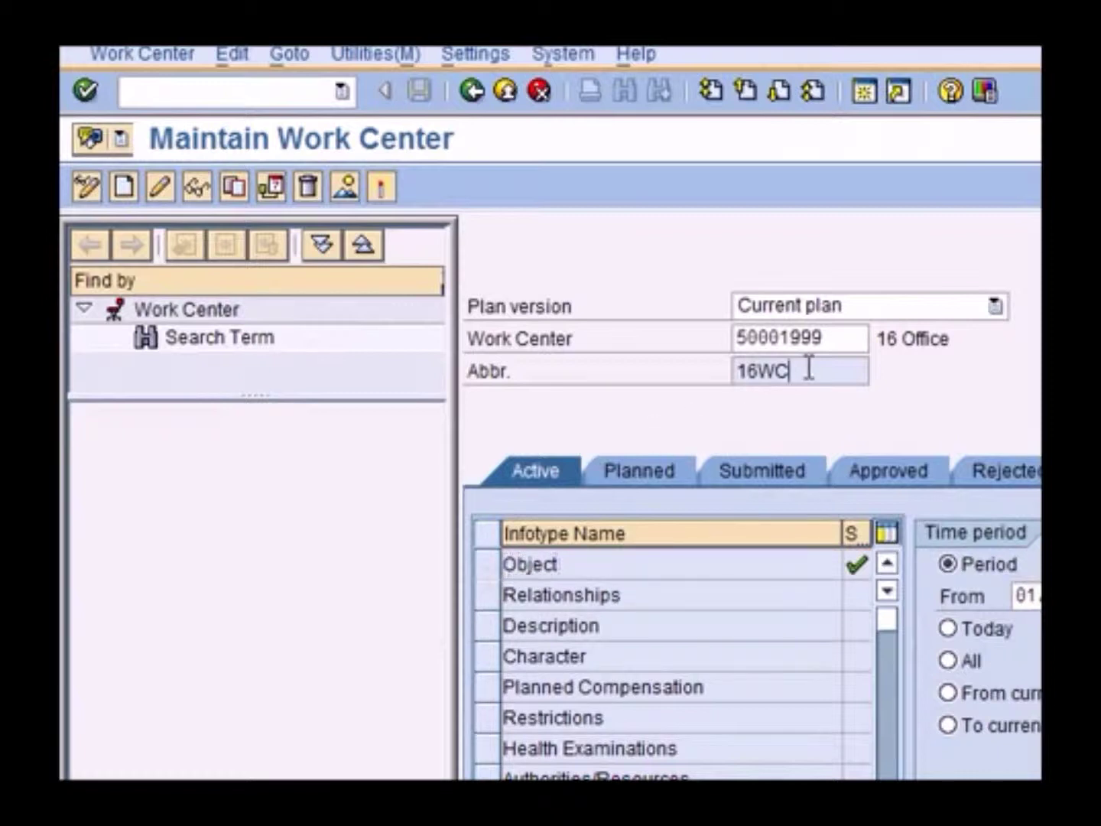
left_click_drag(806, 366, 714, 362)
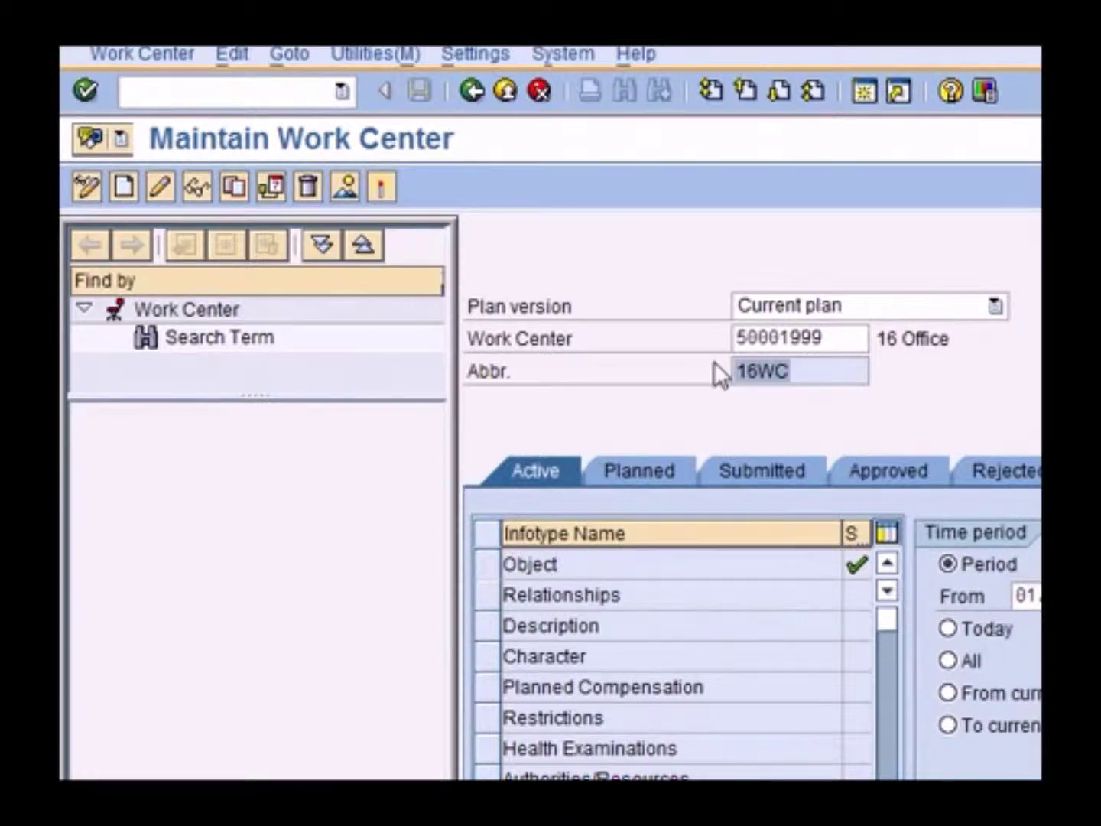
left_click(487, 595)
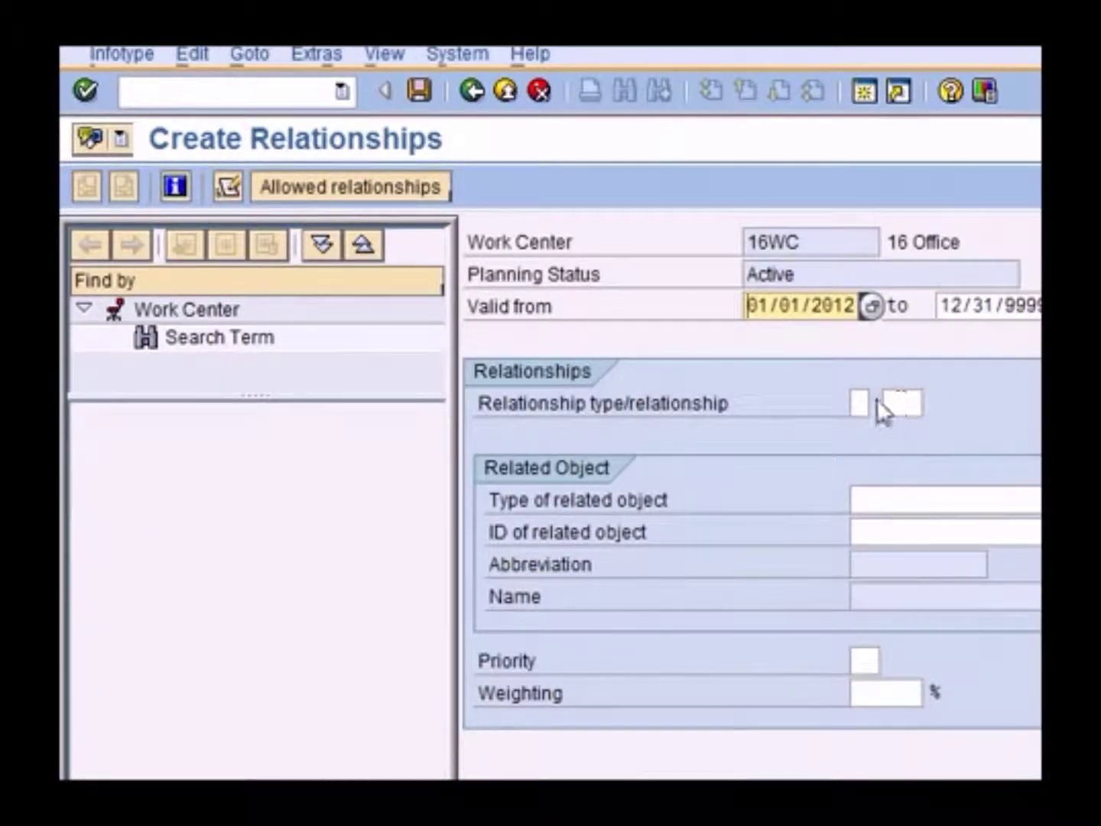
Choose relationship A 003 Belongs to with Position as related object type
left_click(867, 400)
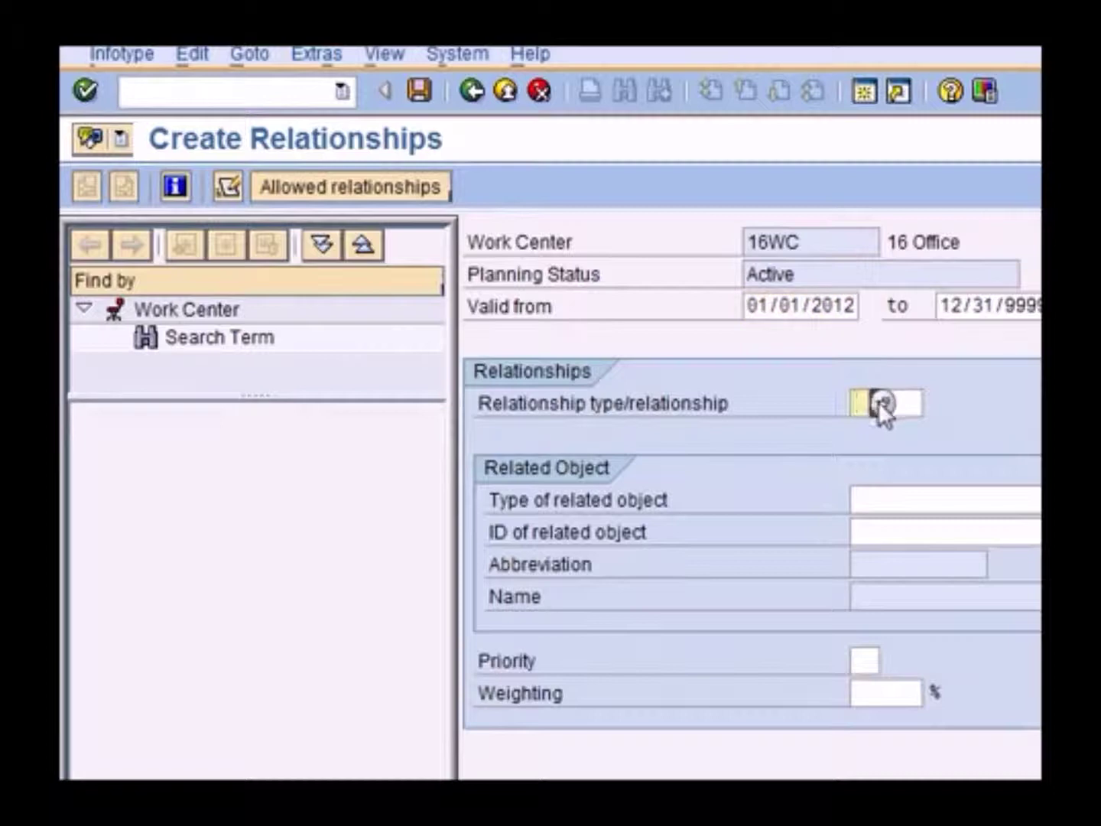
left_click(880, 402)
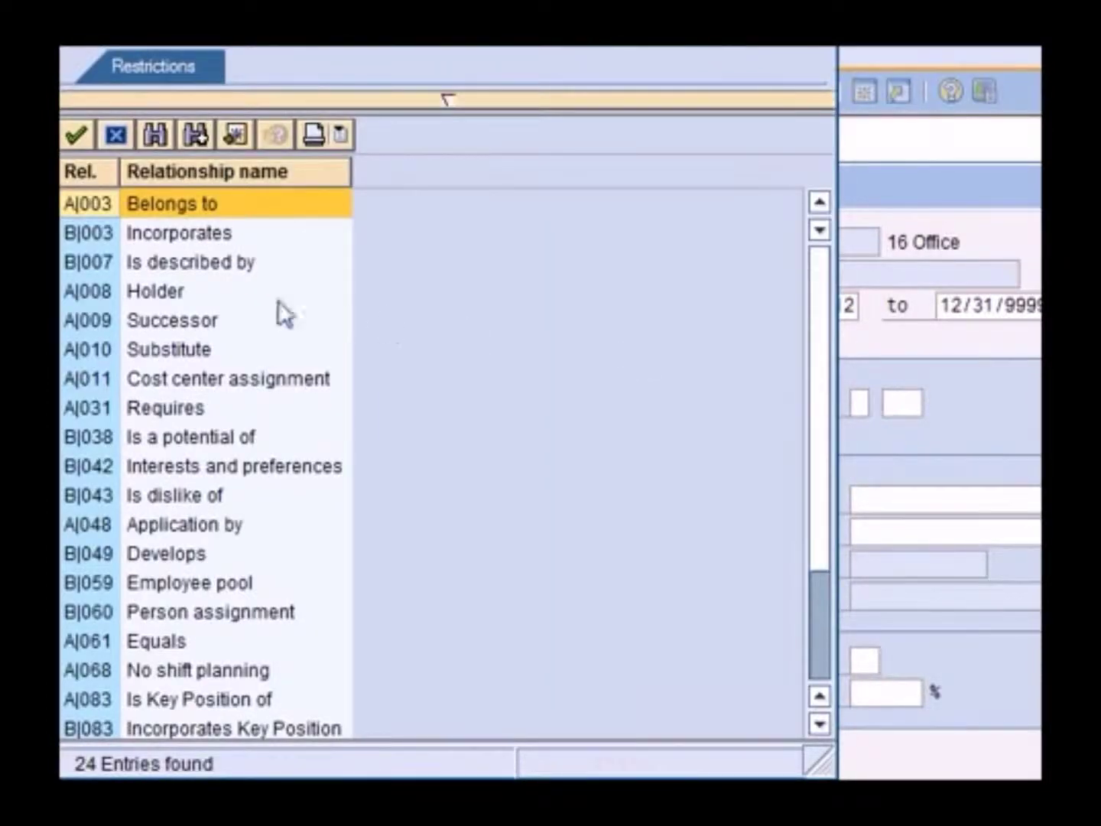
double_click(182, 207)
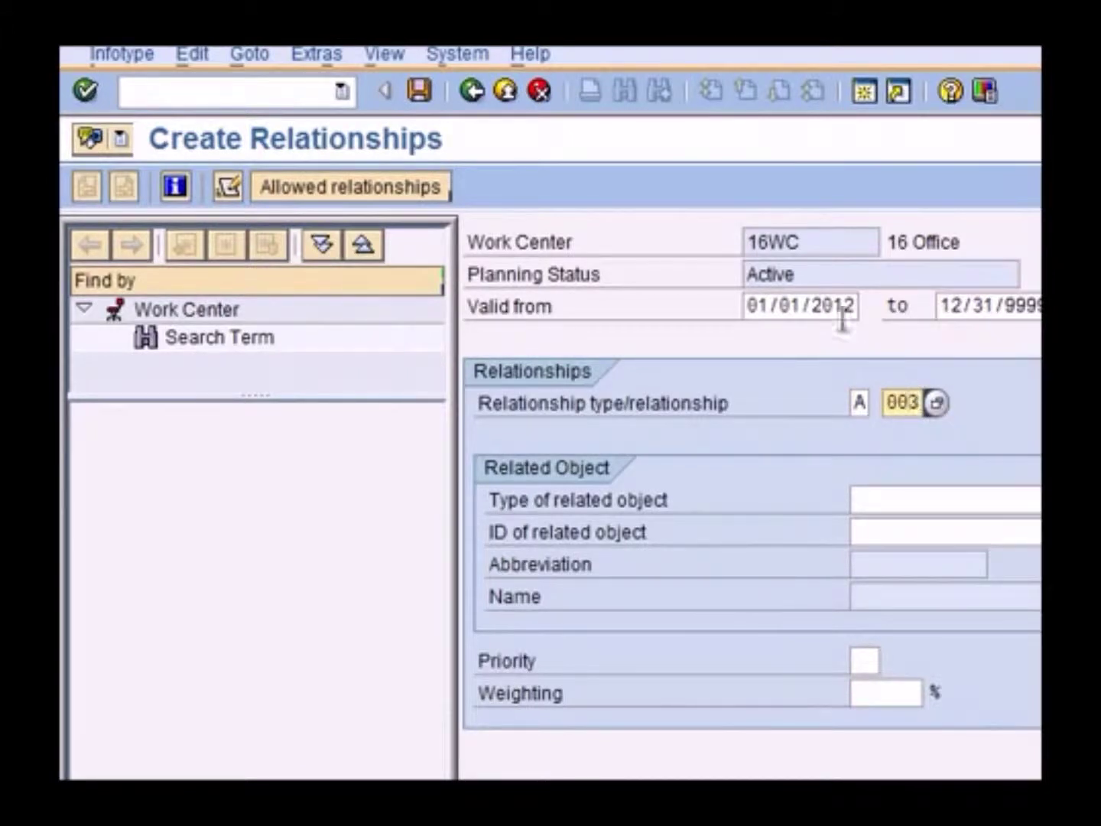
double_click(799, 244)
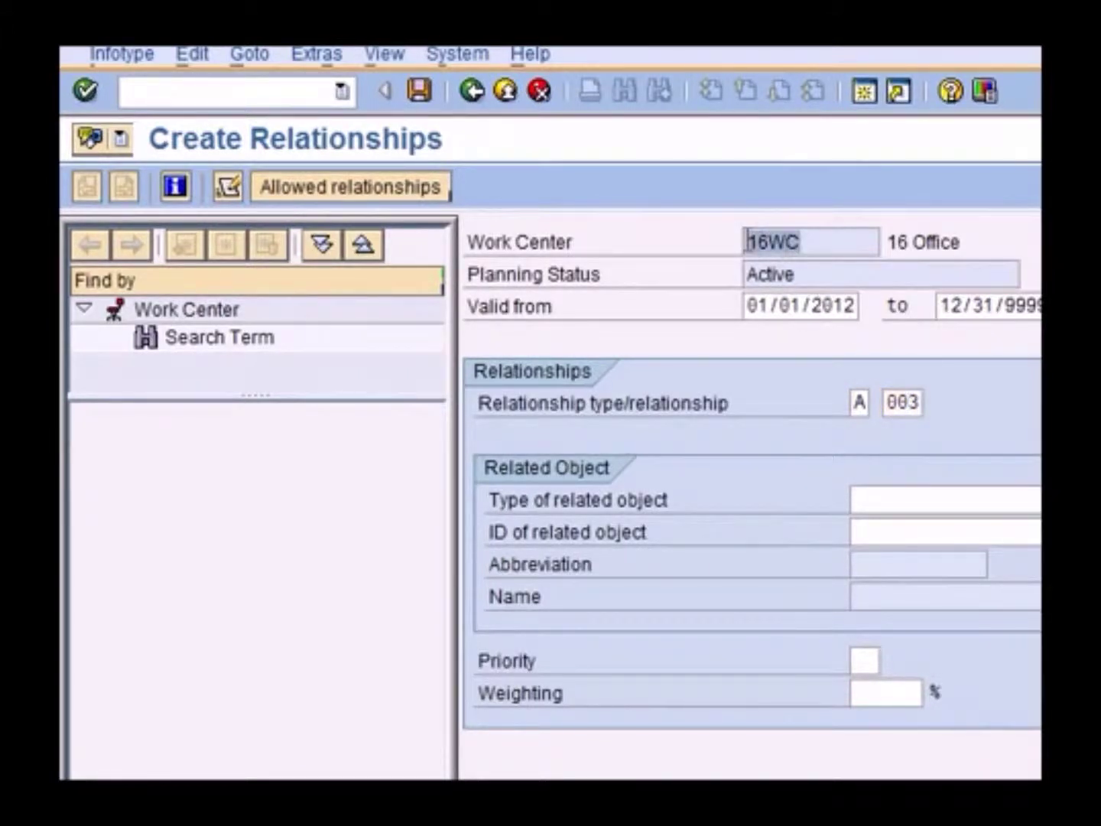
left_click(1015, 501)
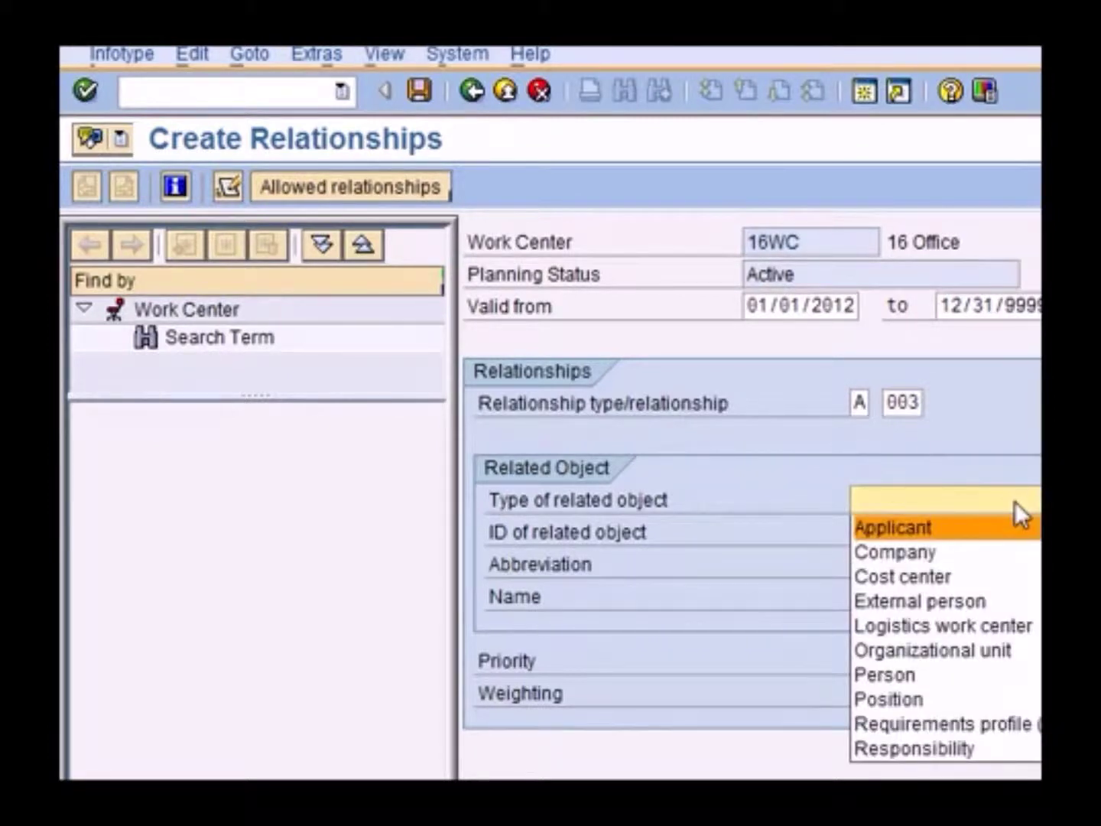
left_click(982, 697)
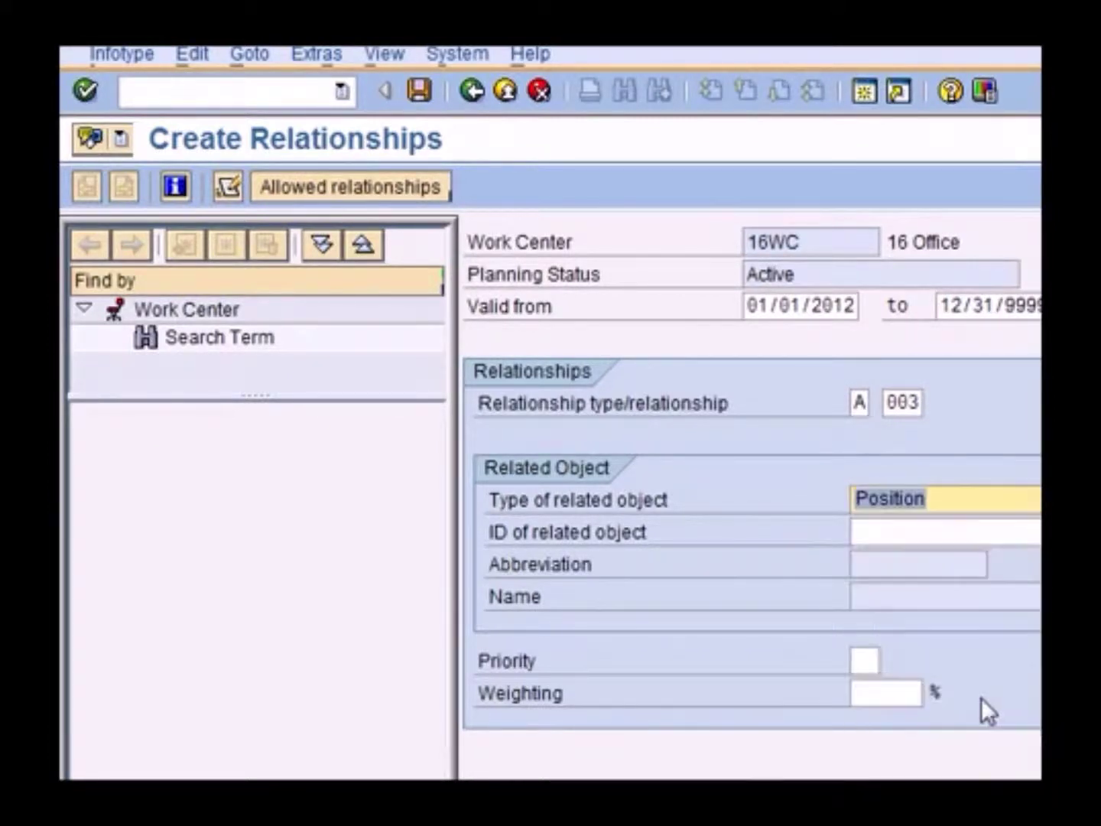
Search positions with head*, pick Head of Department Support_za (50004955), and save the relationship
left_click(922, 532)
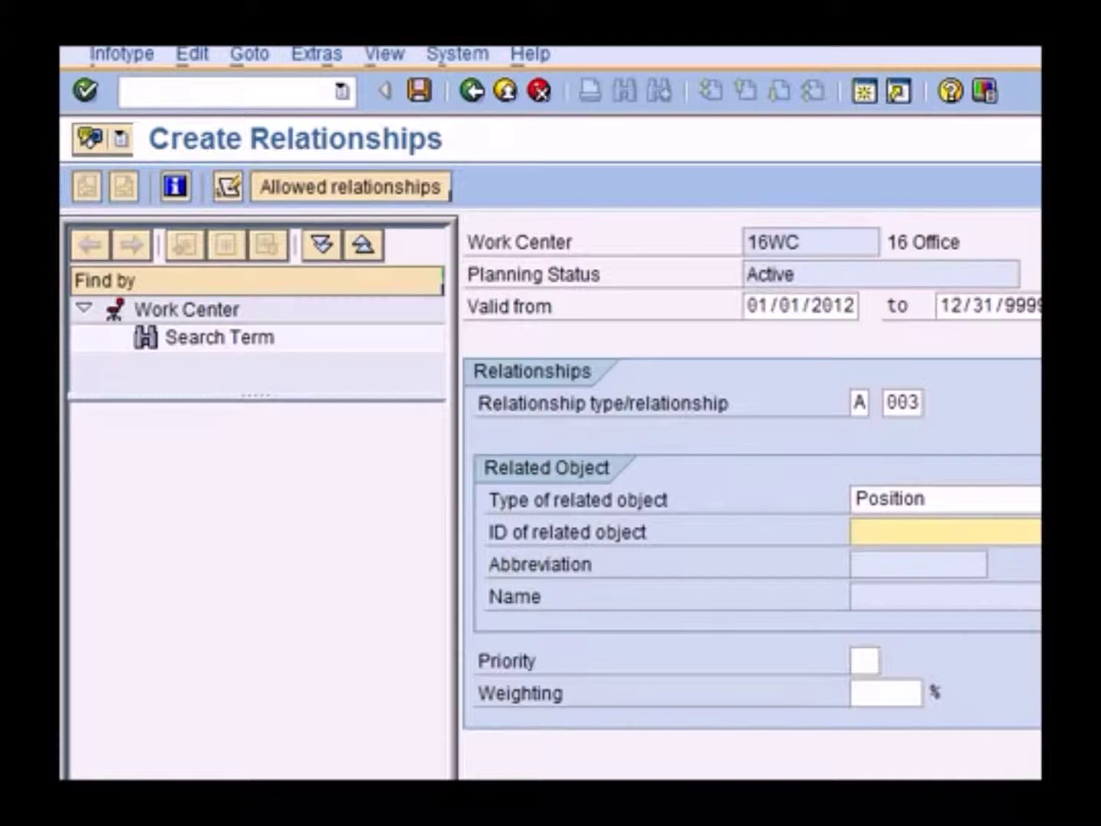
scroll(749, 477, "right", 3)
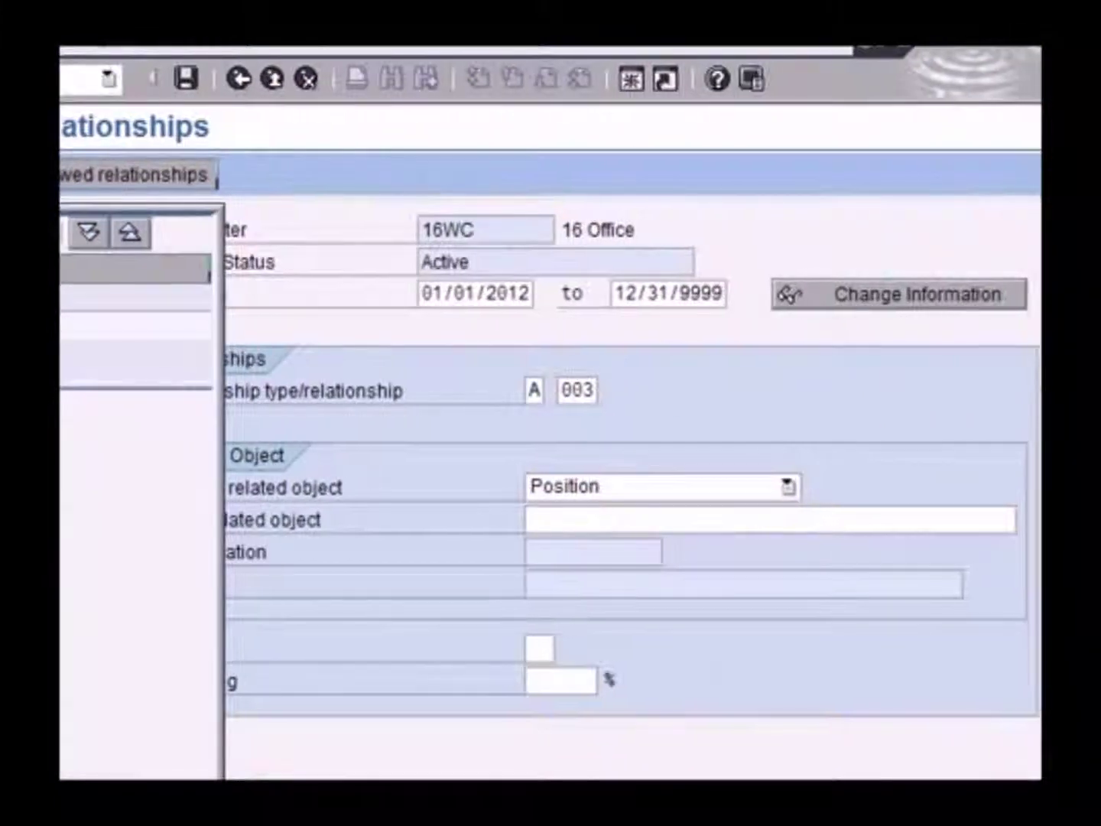
left_click(969, 519)
left_click(1026, 519)
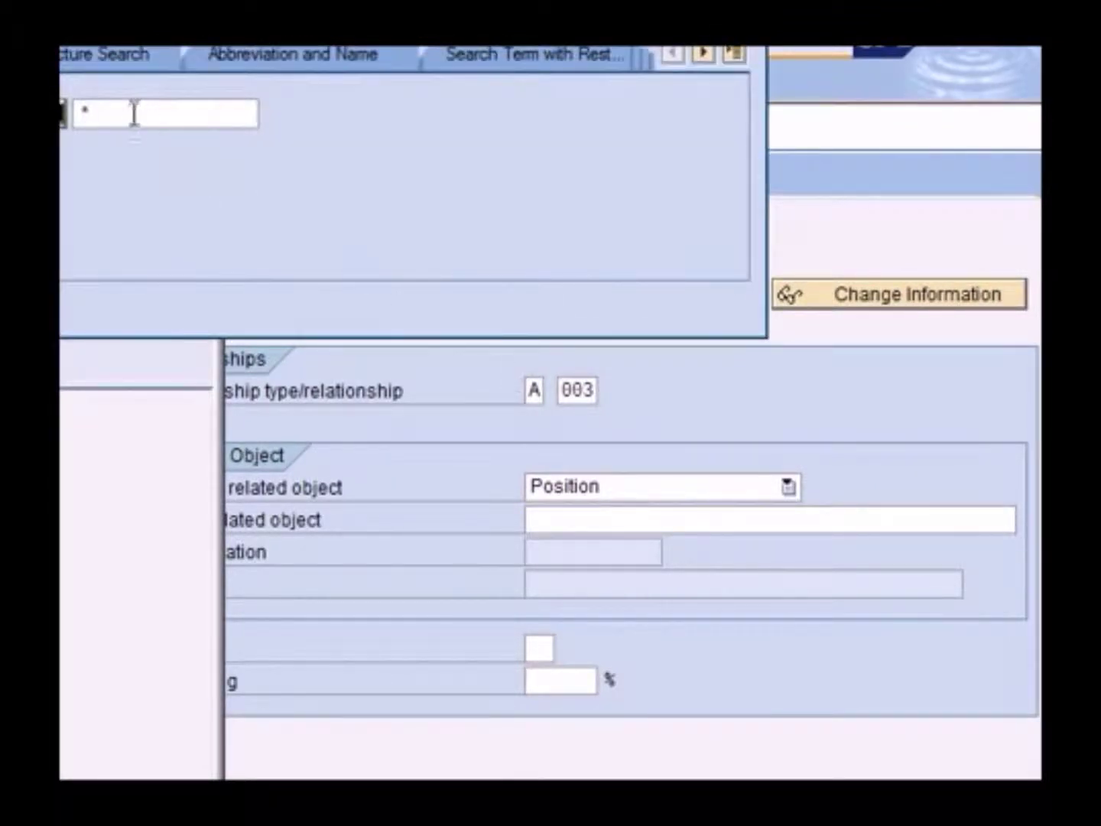
double_click(102, 110)
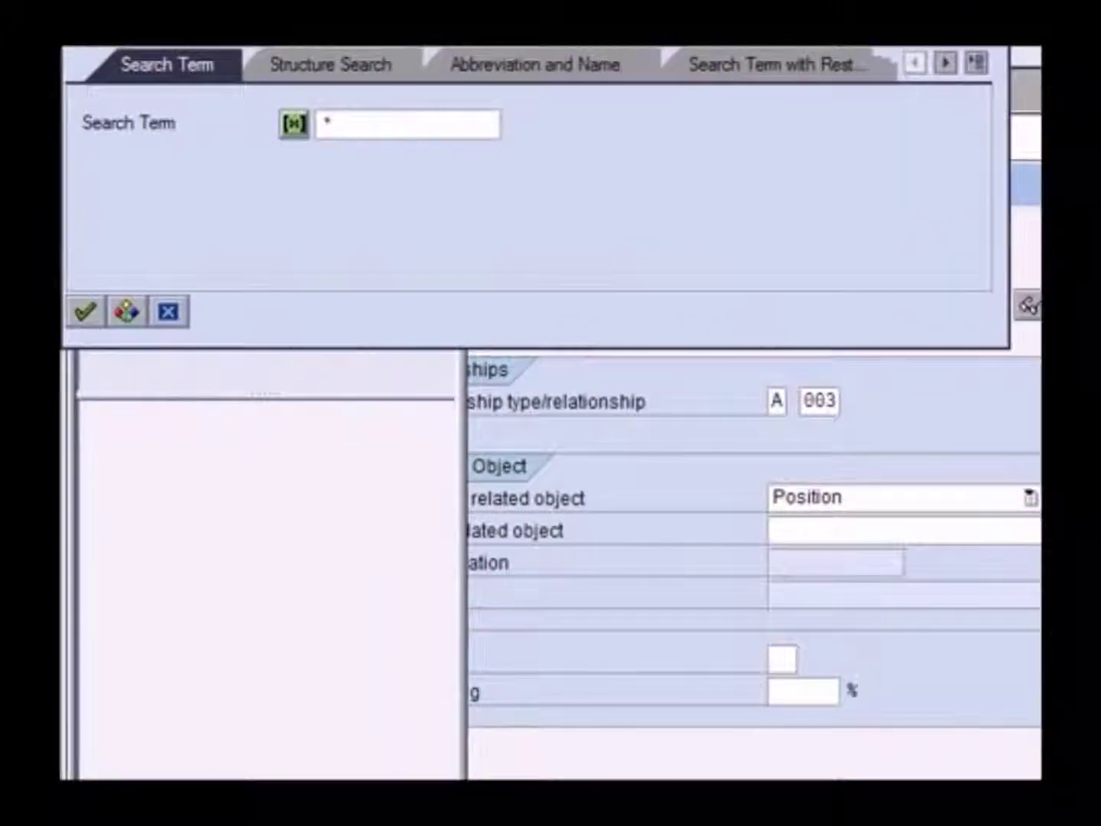
left_click(374, 115)
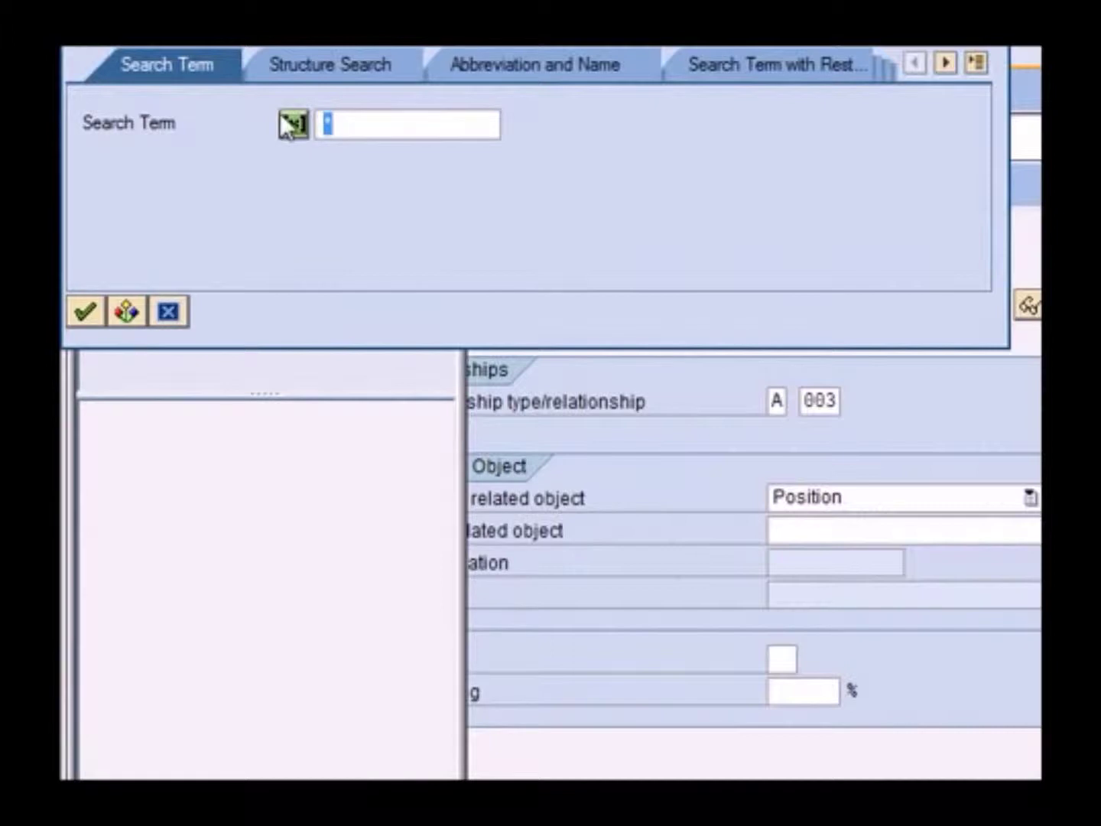
type("head*")
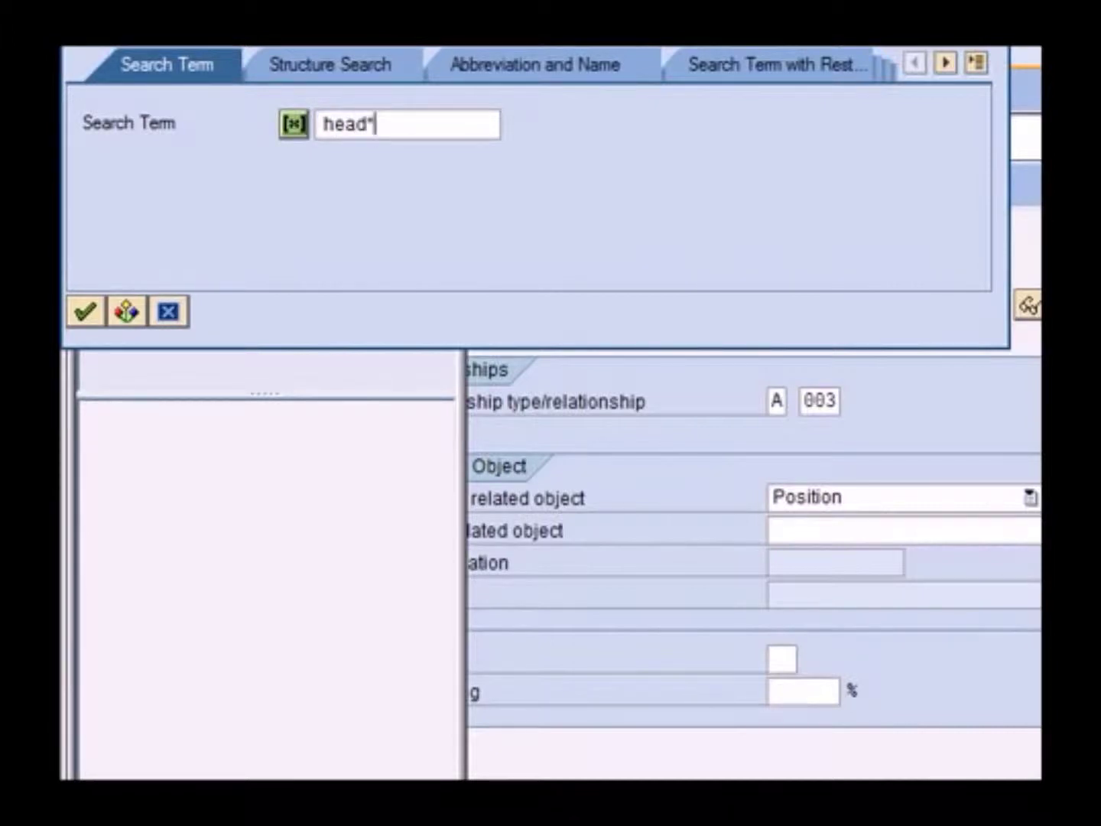
key("Return")
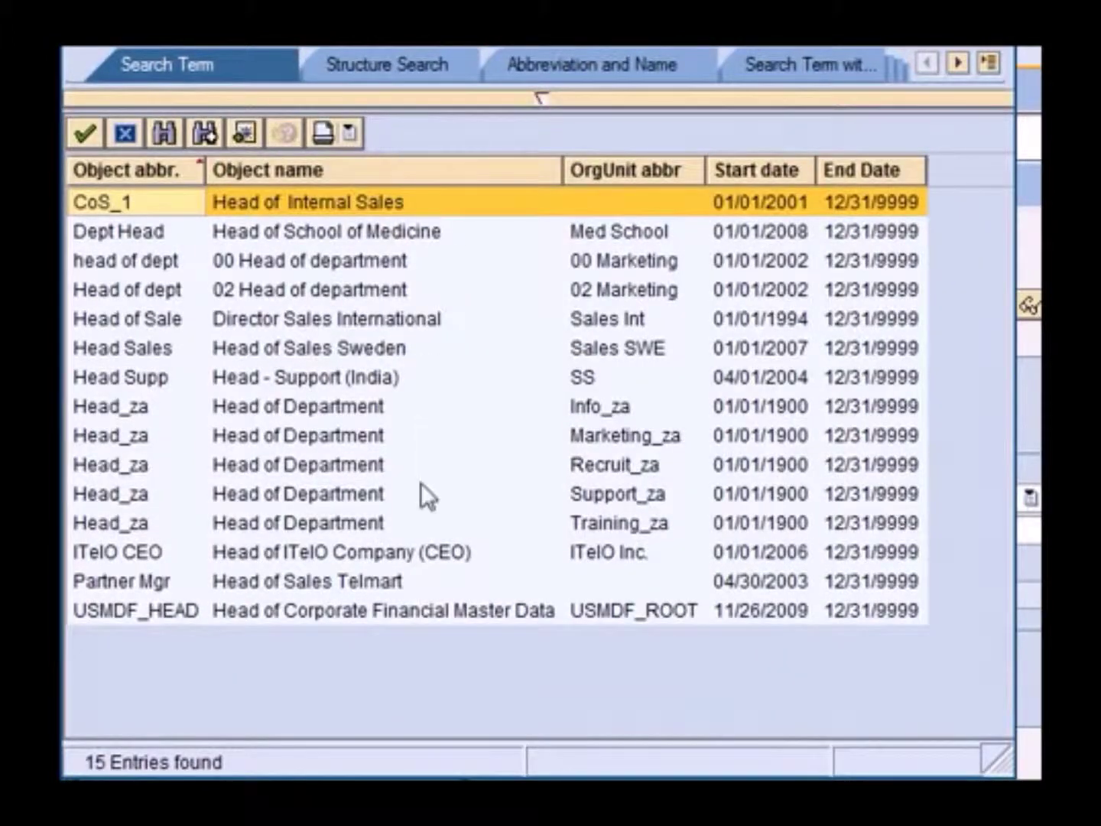
double_click(340, 495)
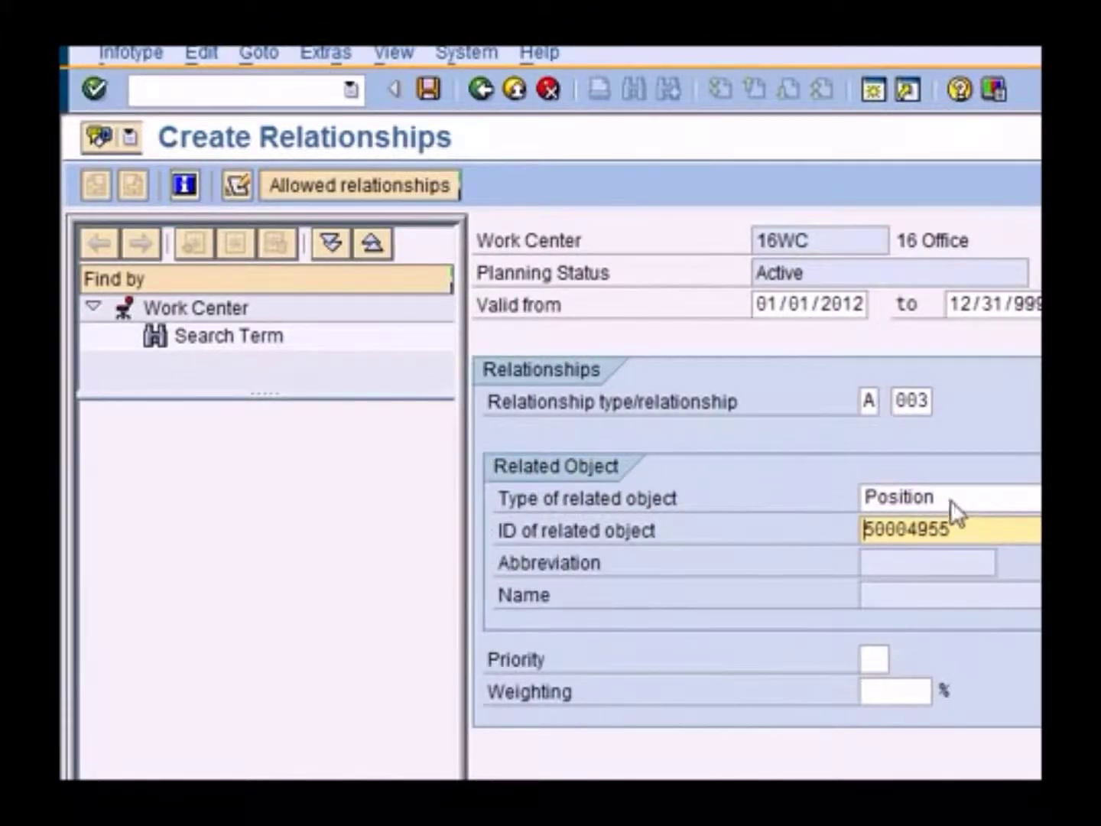
left_click_drag(972, 528, 853, 526)
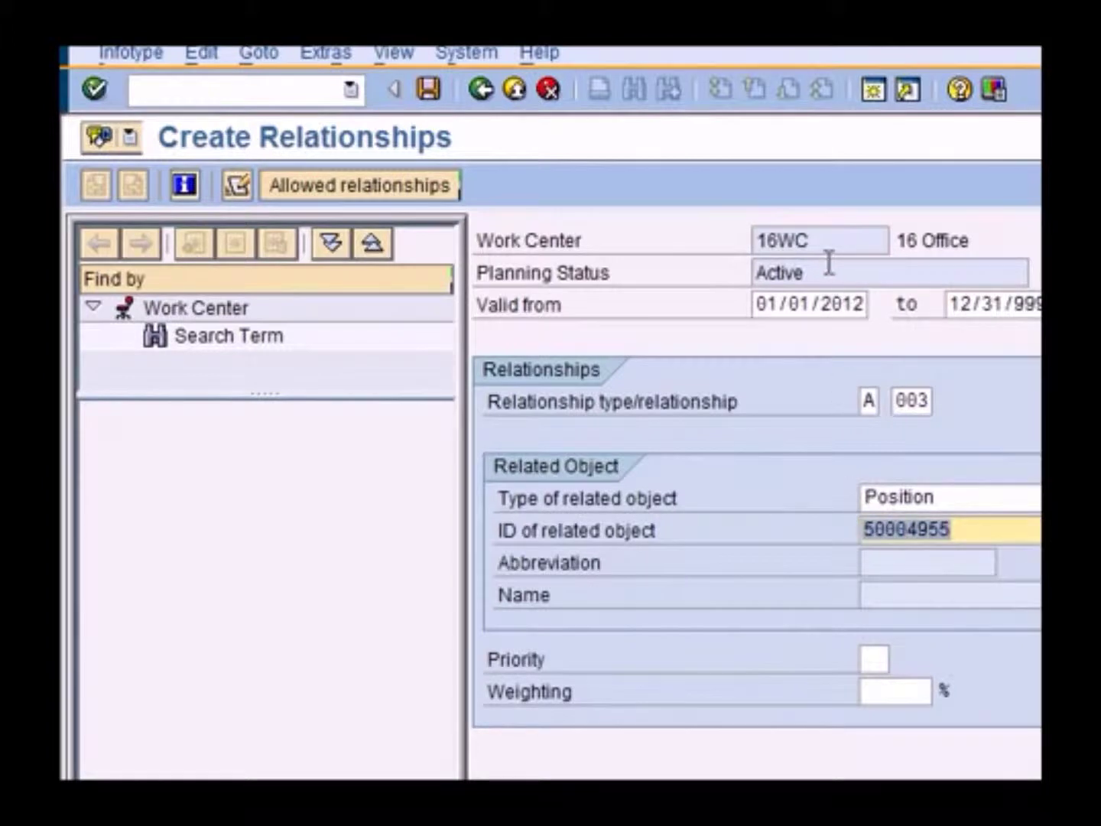
left_click_drag(827, 241, 741, 243)
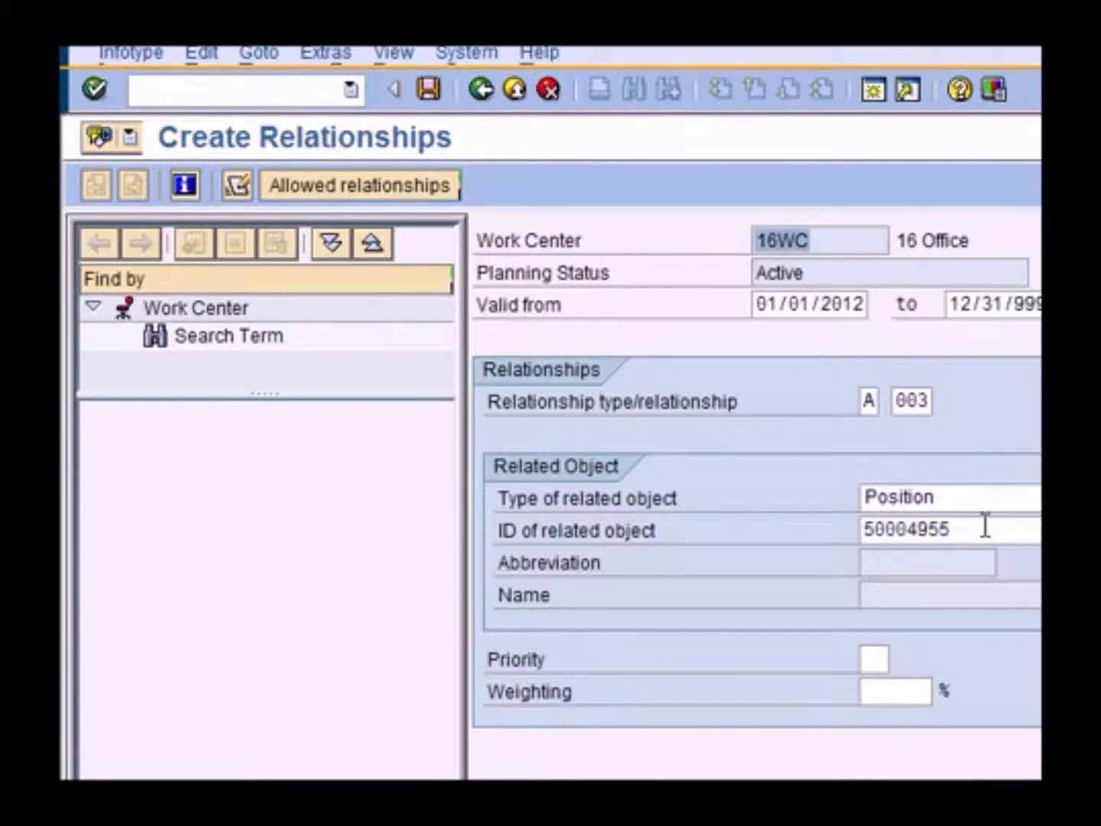
left_click_drag(985, 526, 811, 527)
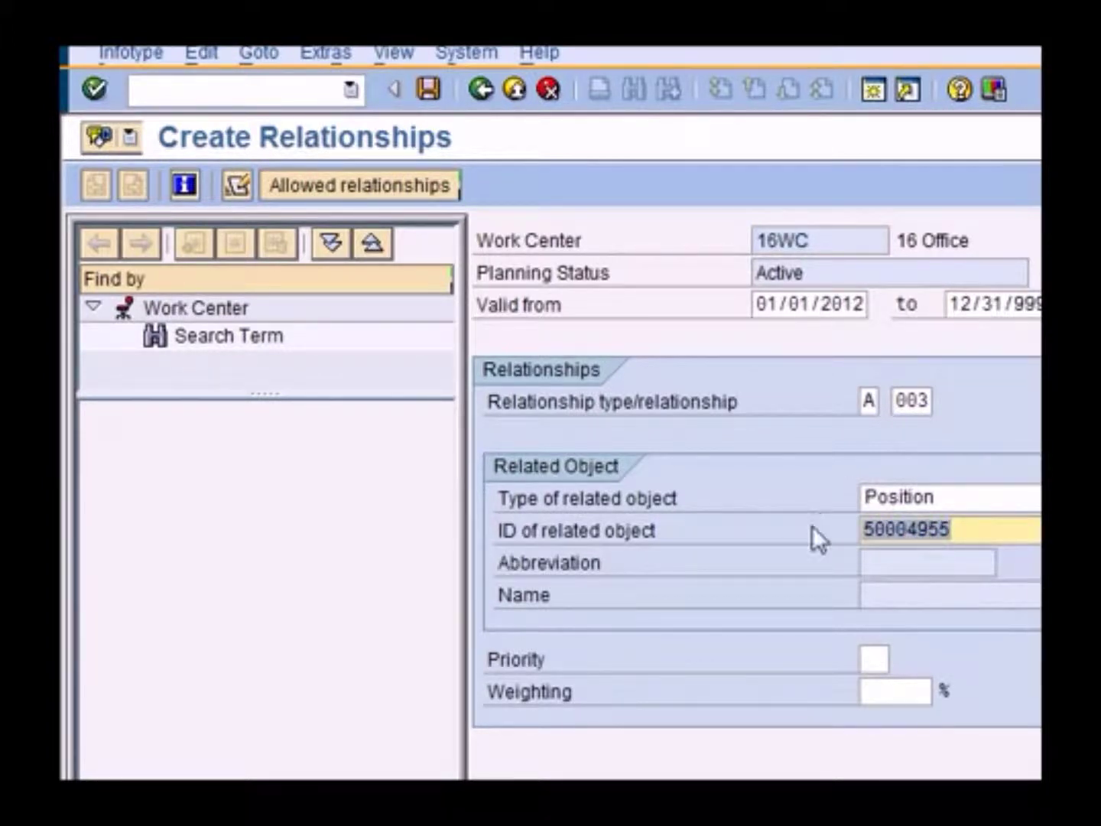
left_click(425, 89)
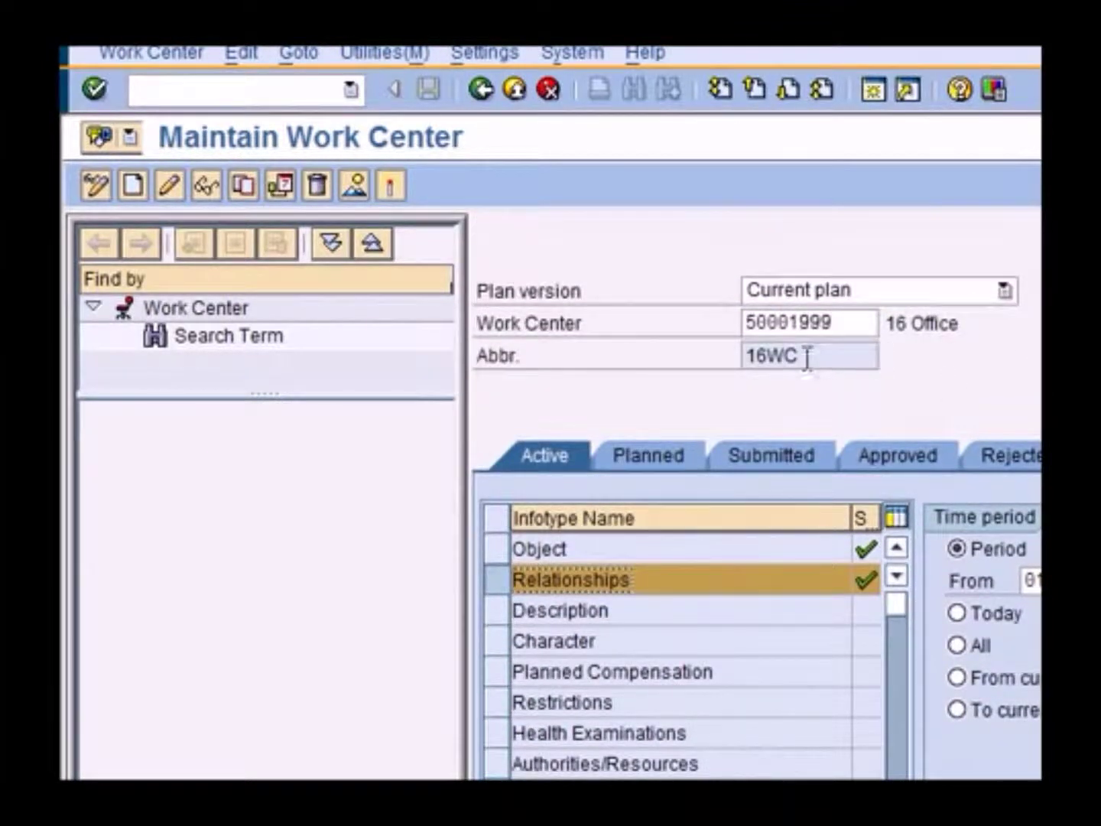
Return to SAP Easy Access and list the Expert Mode transactions PO10 through PP01
left_click_drag(807, 356, 722, 351)
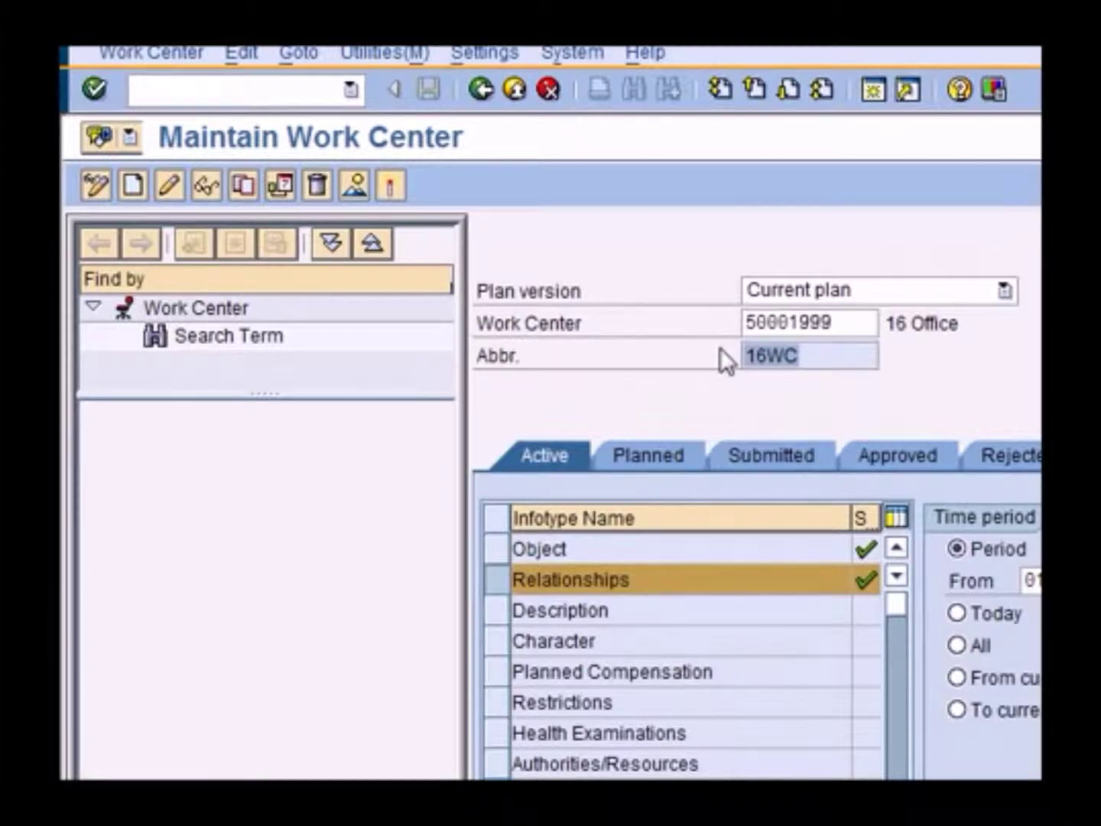
left_click(480, 93)
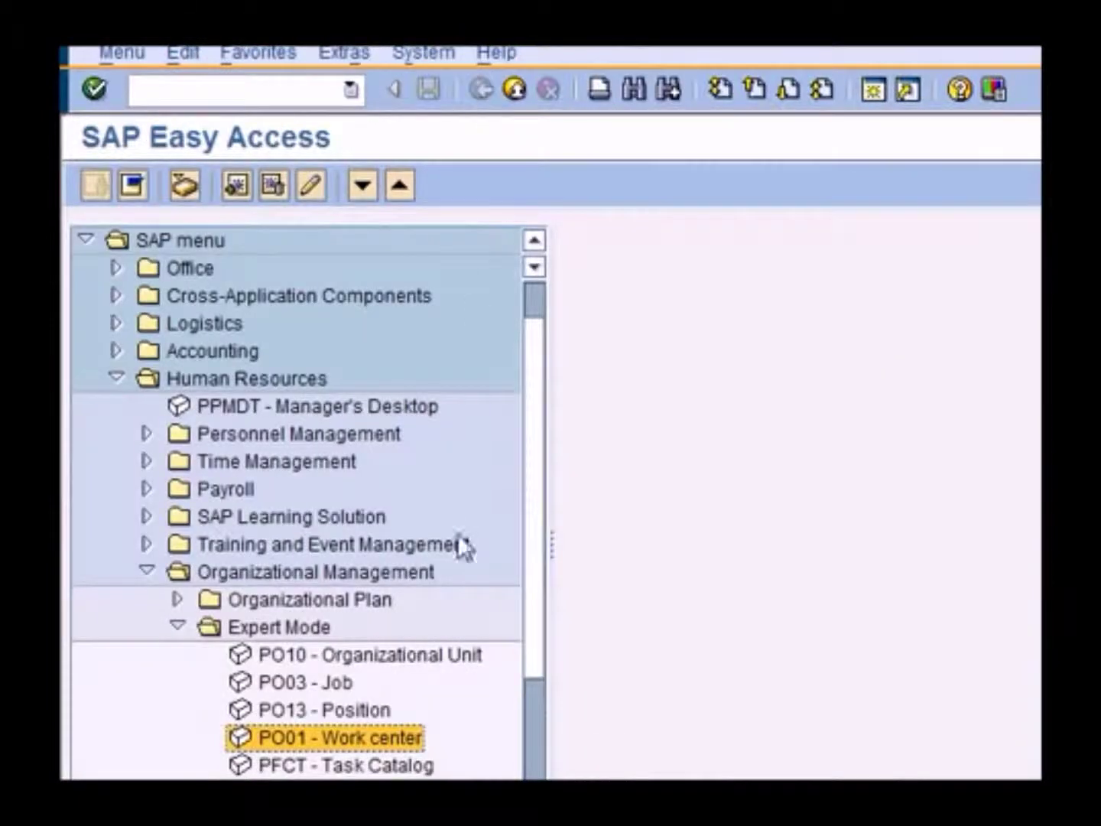
left_click(275, 633)
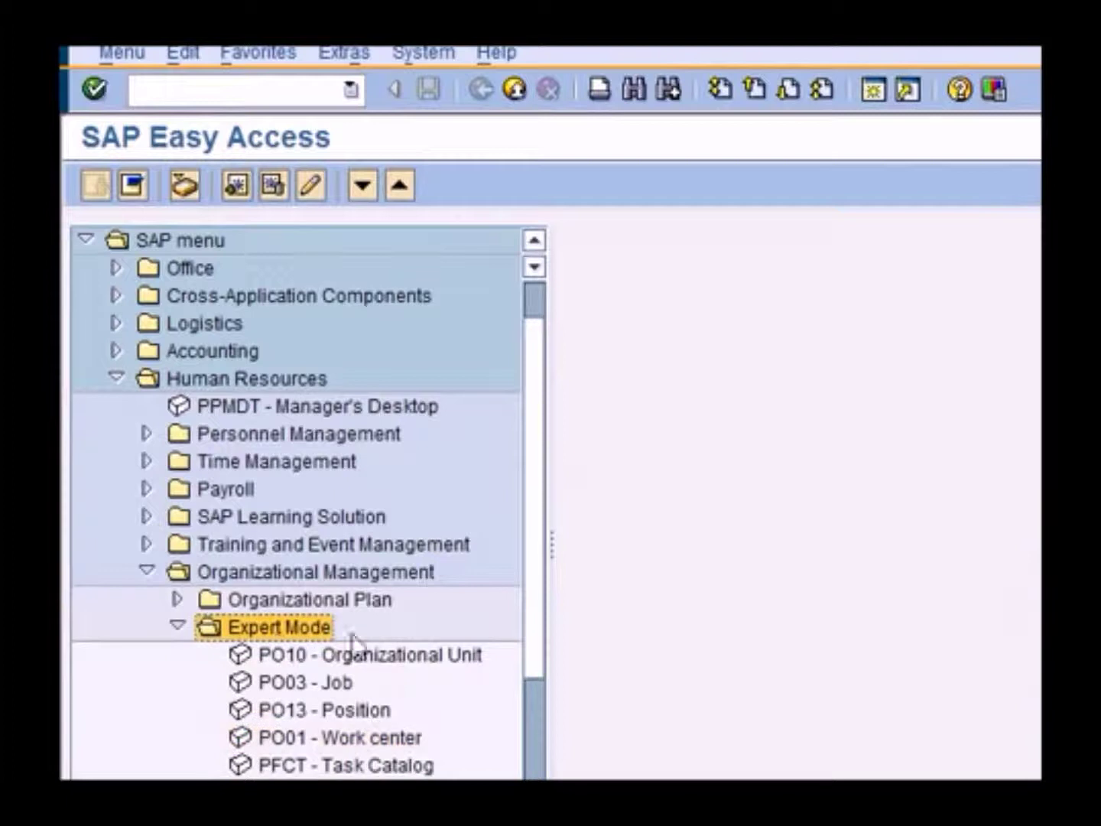
scroll(535, 519, "down", 2)
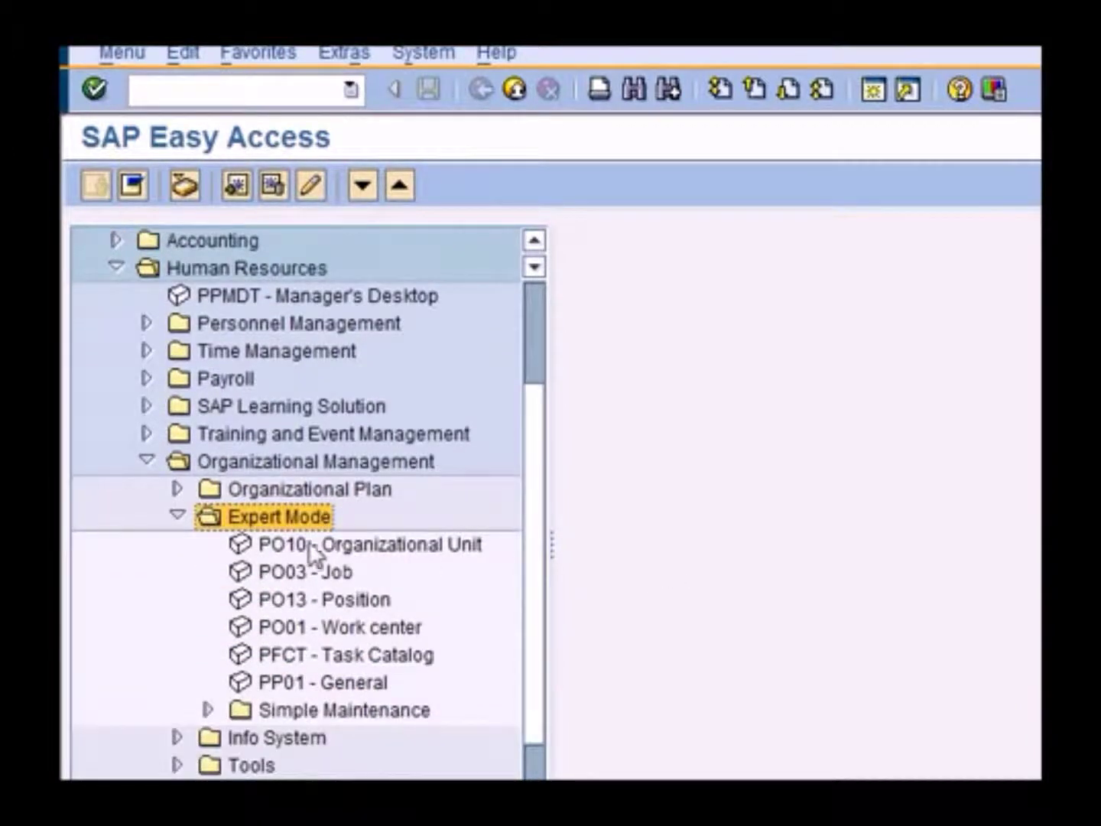